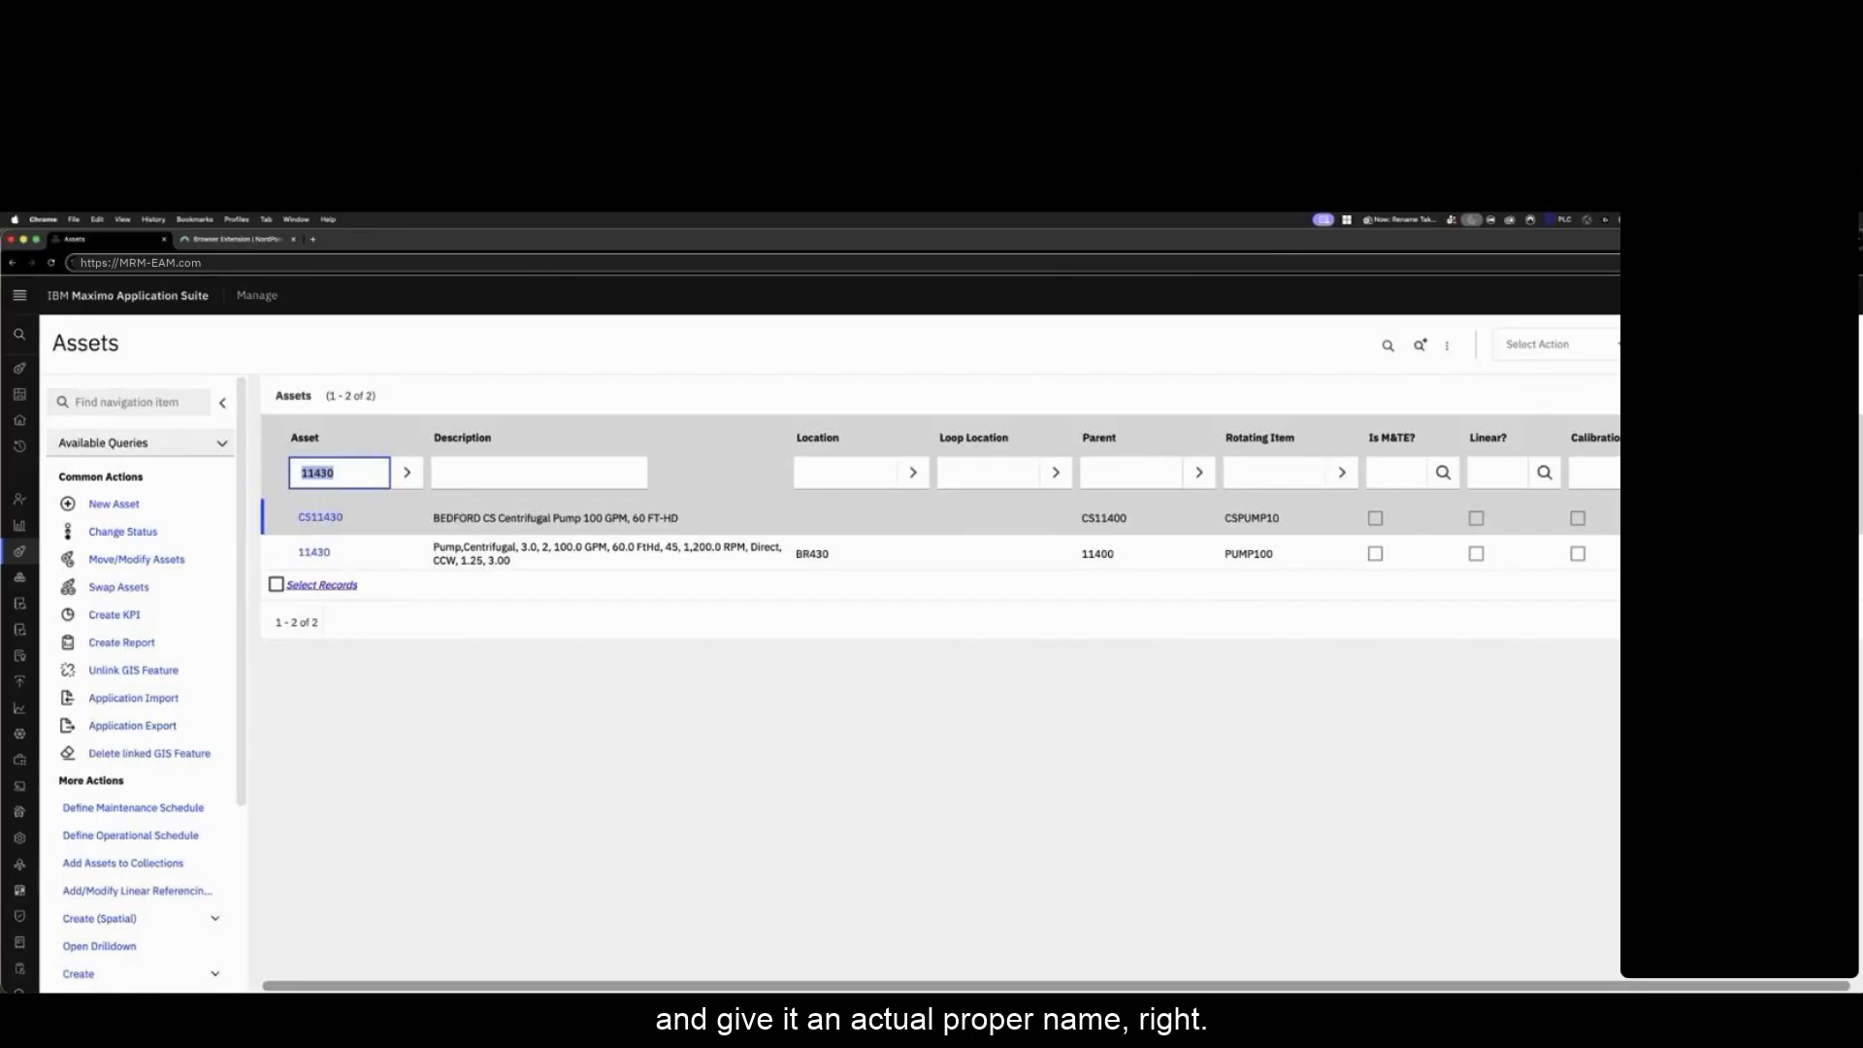
Step: Open asset 11430 and review its parent, location and attachments
left_click(314, 553)
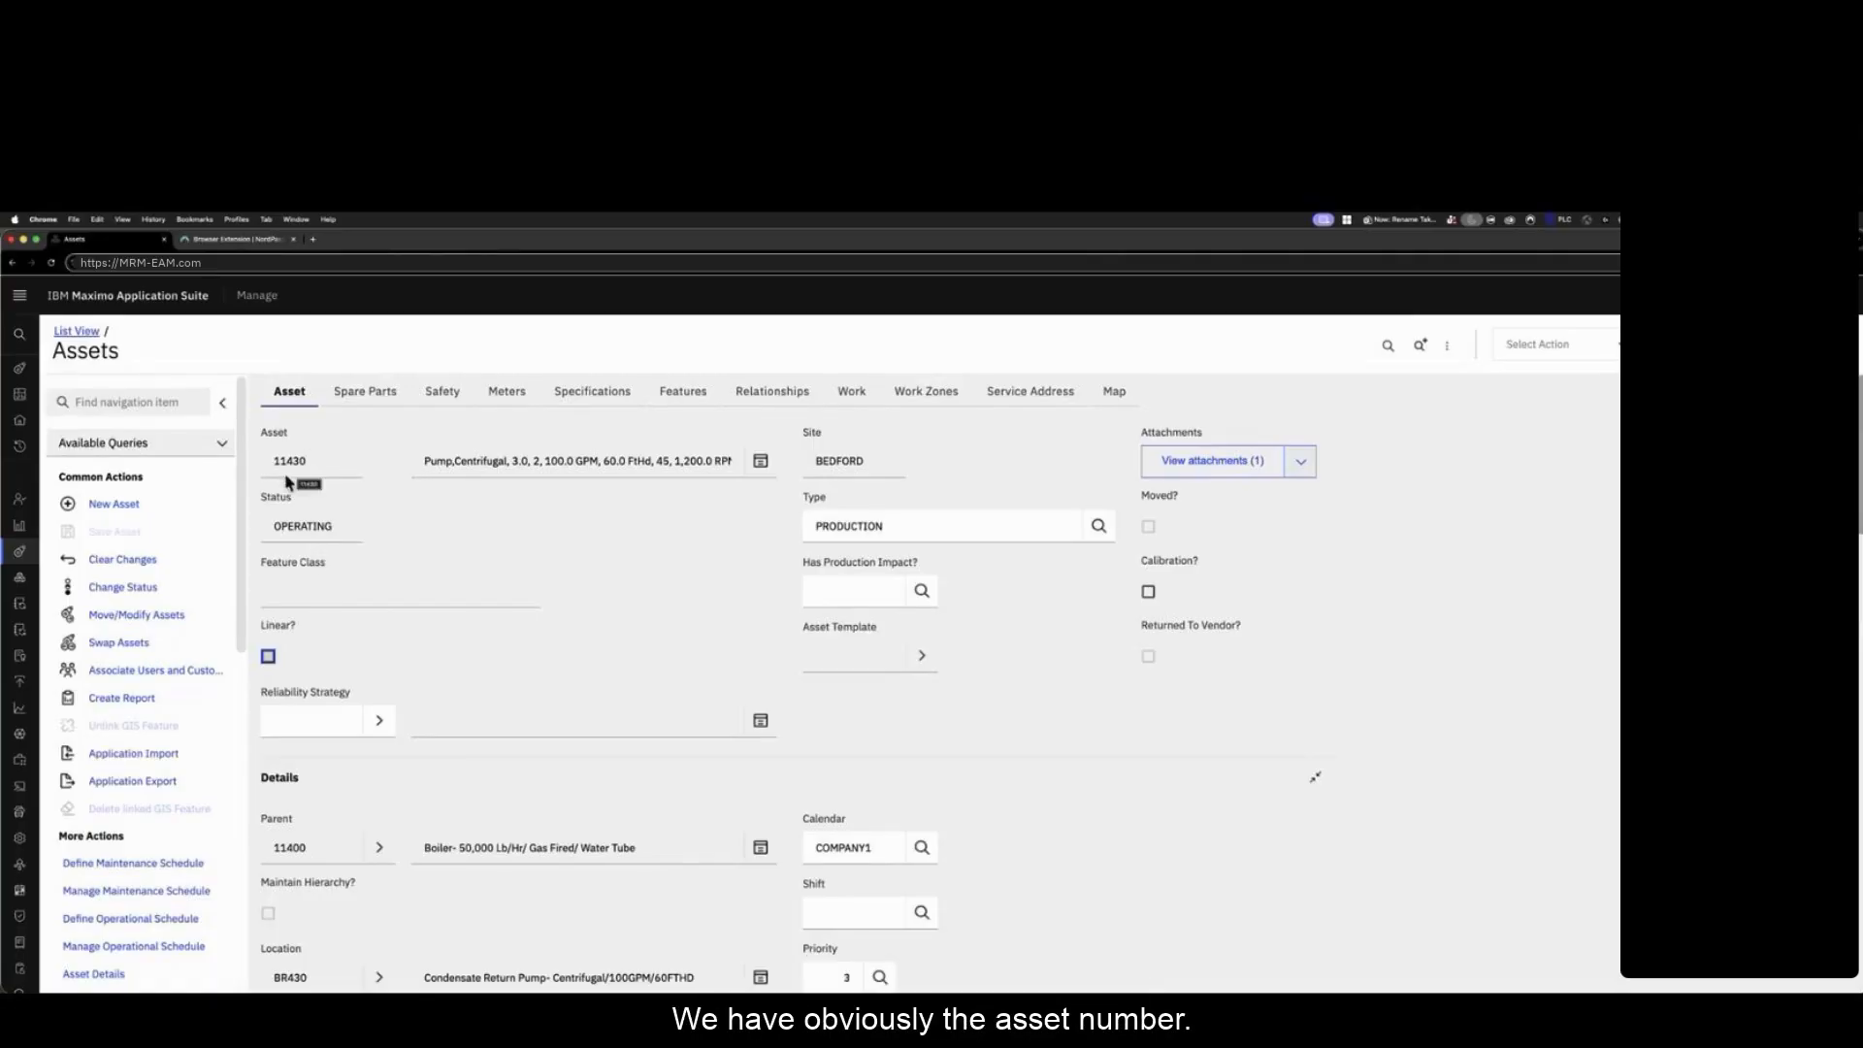
scroll(326, 861, "down", 1)
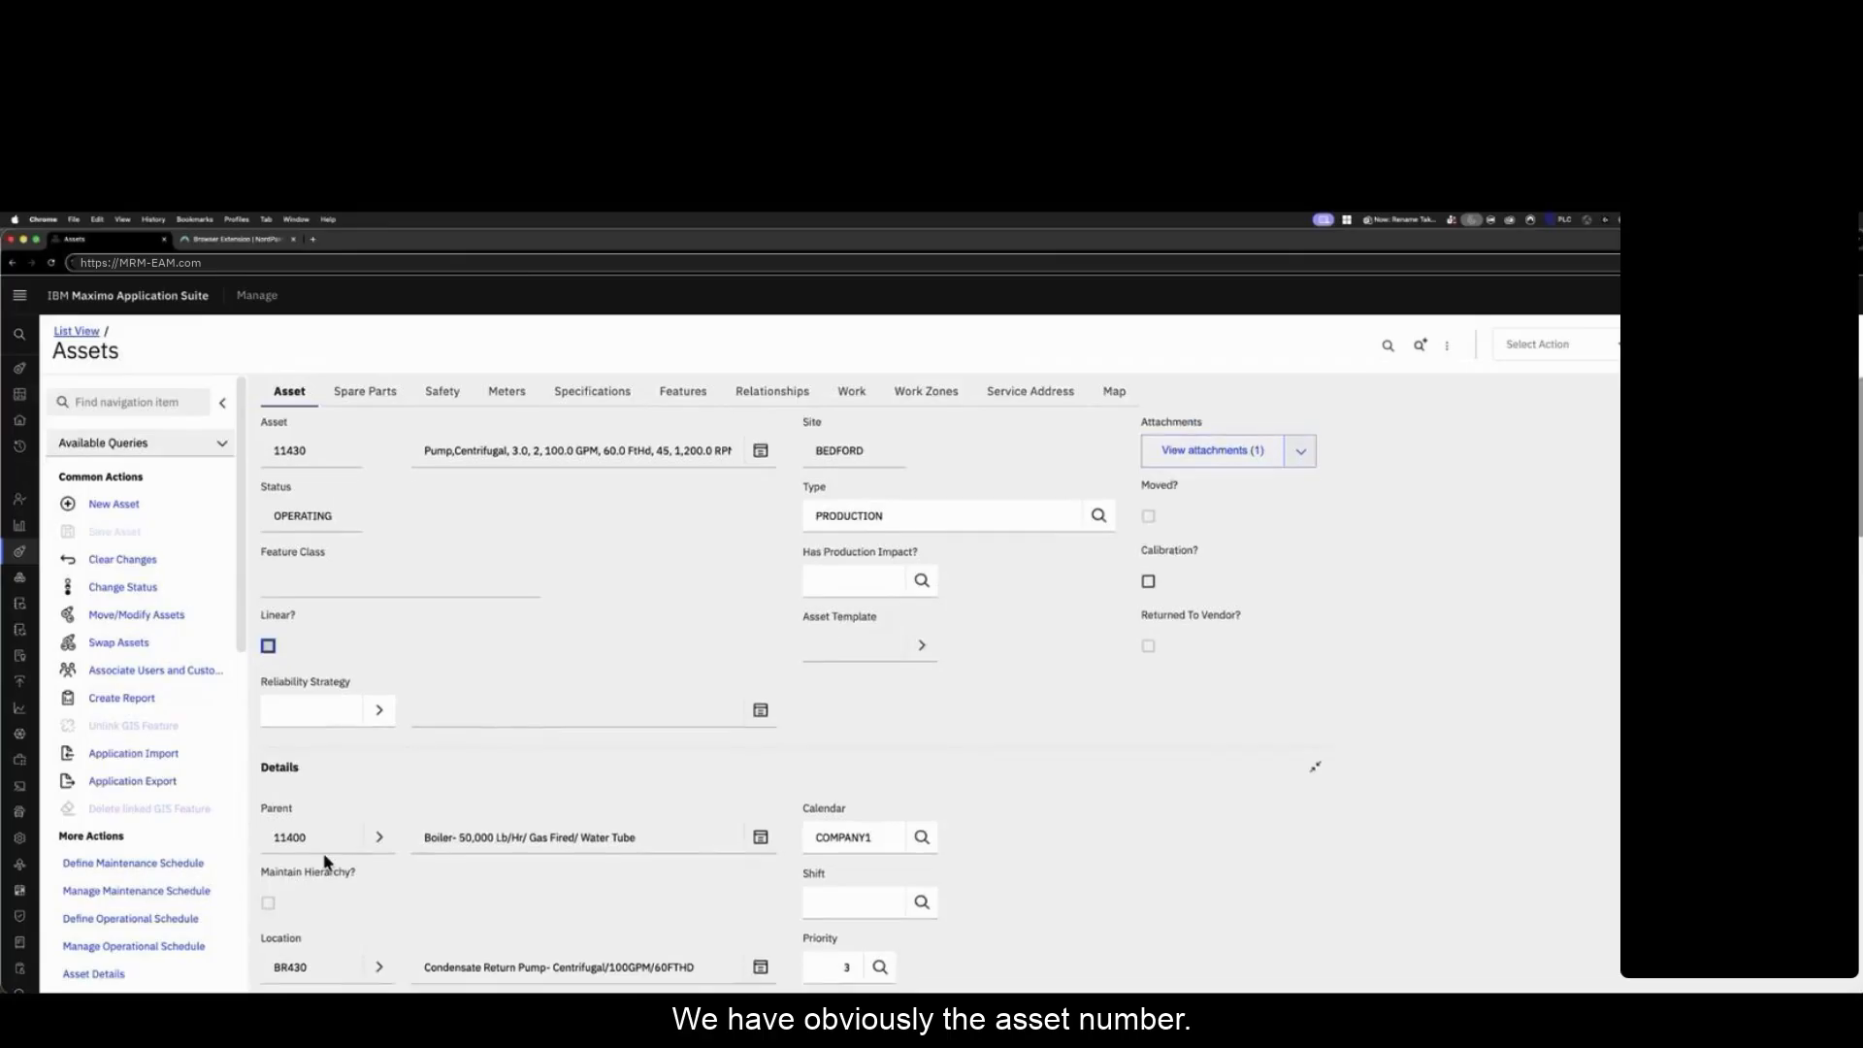
scroll(326, 861, "down", 2)
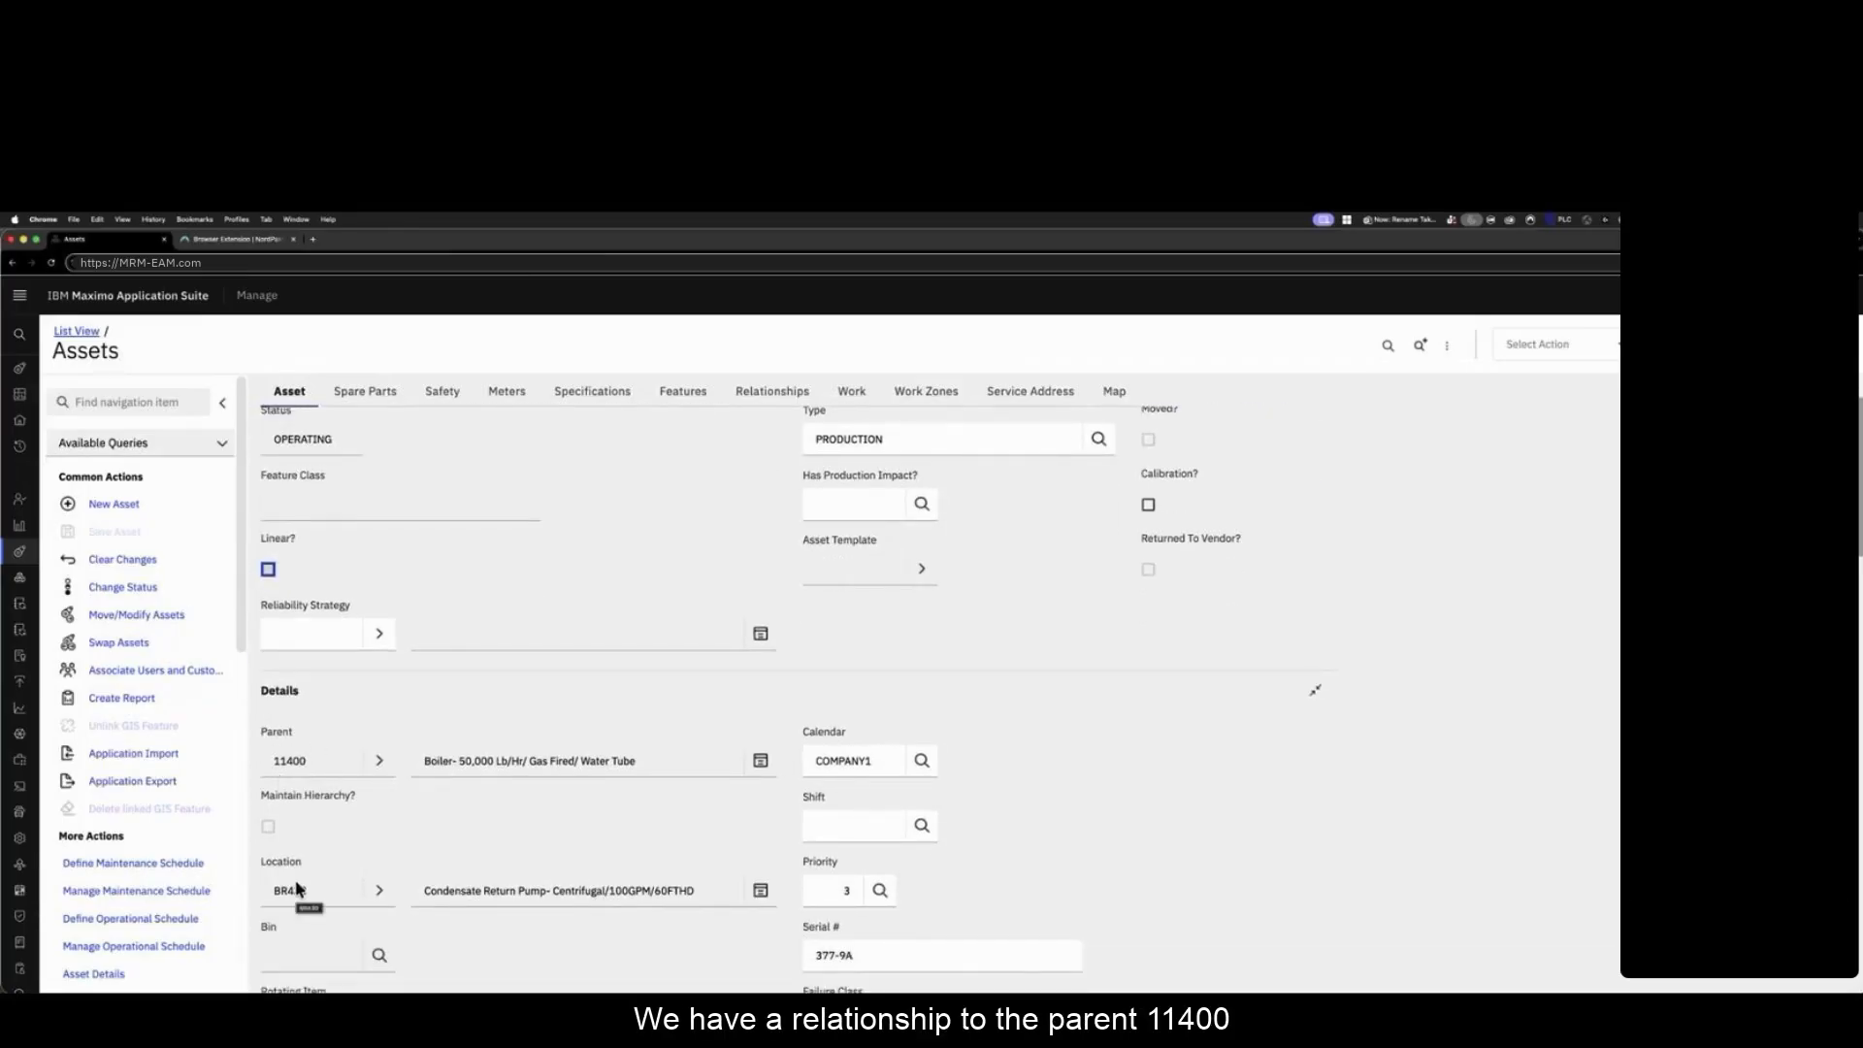
scroll(302, 897, "up", 1)
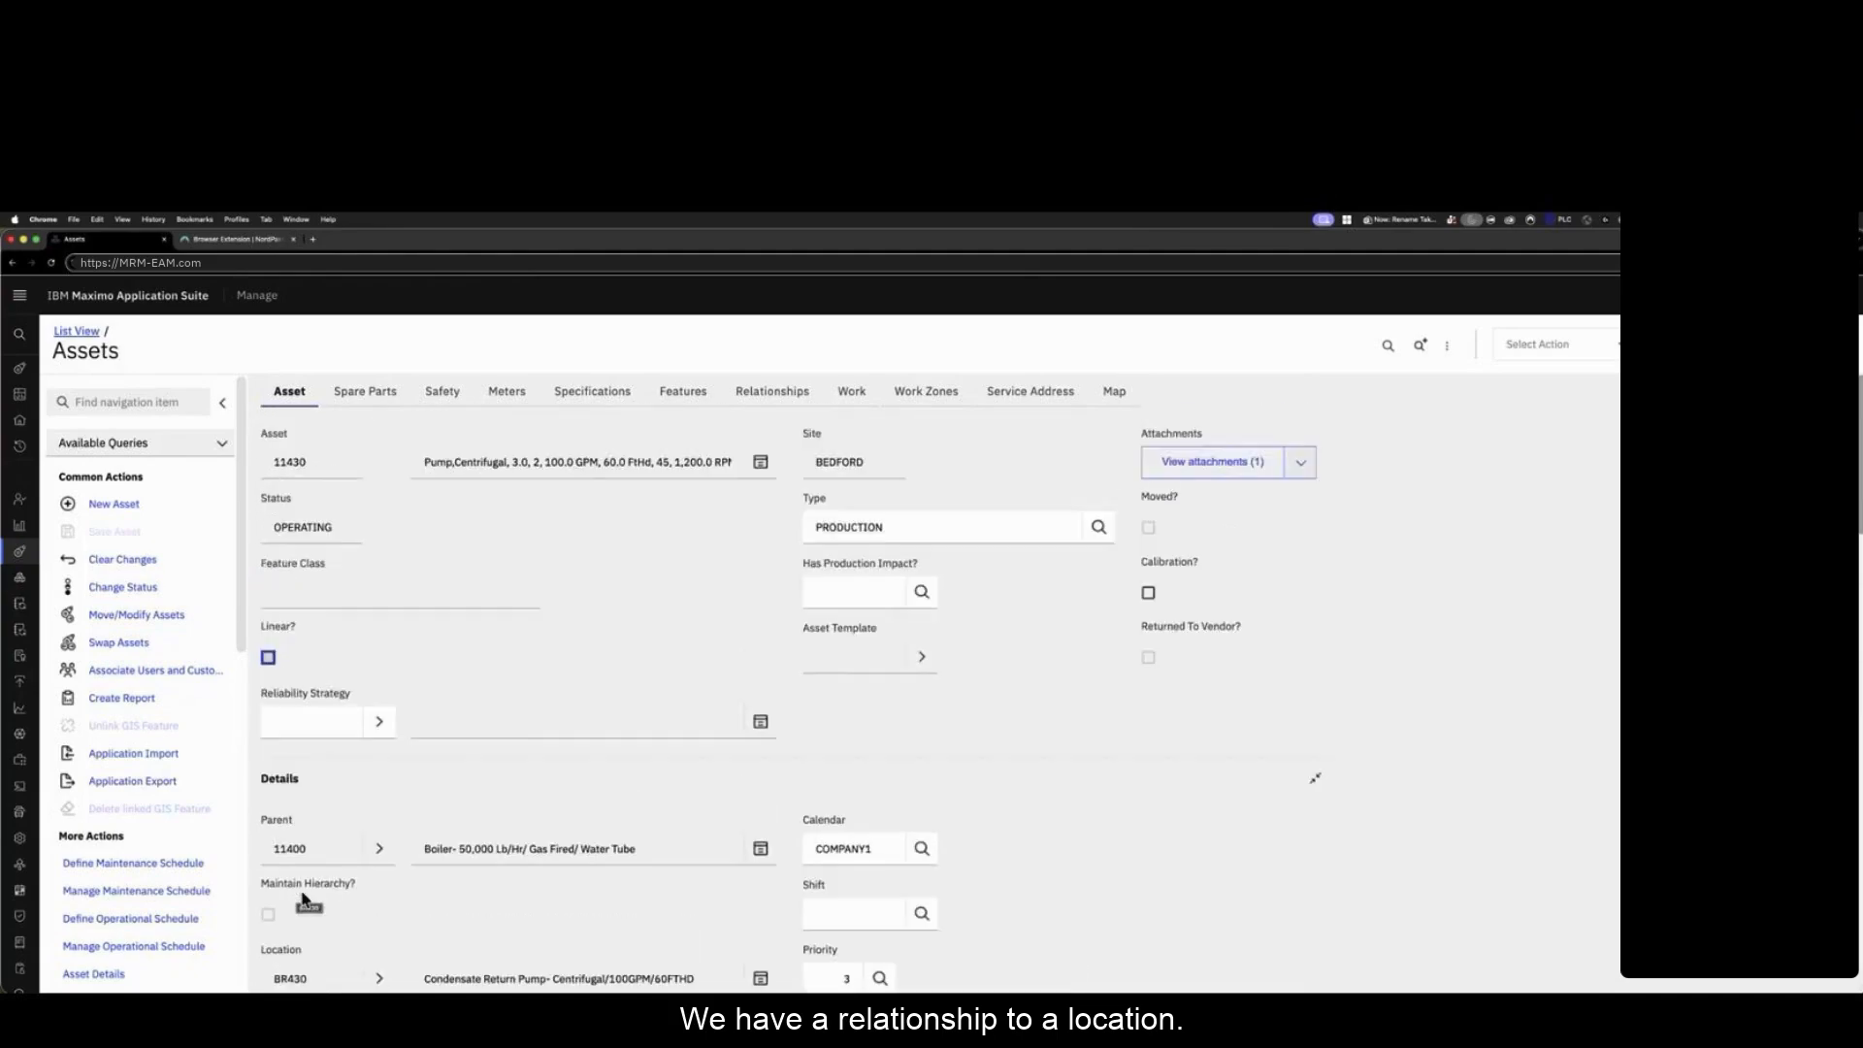
left_click(1220, 469)
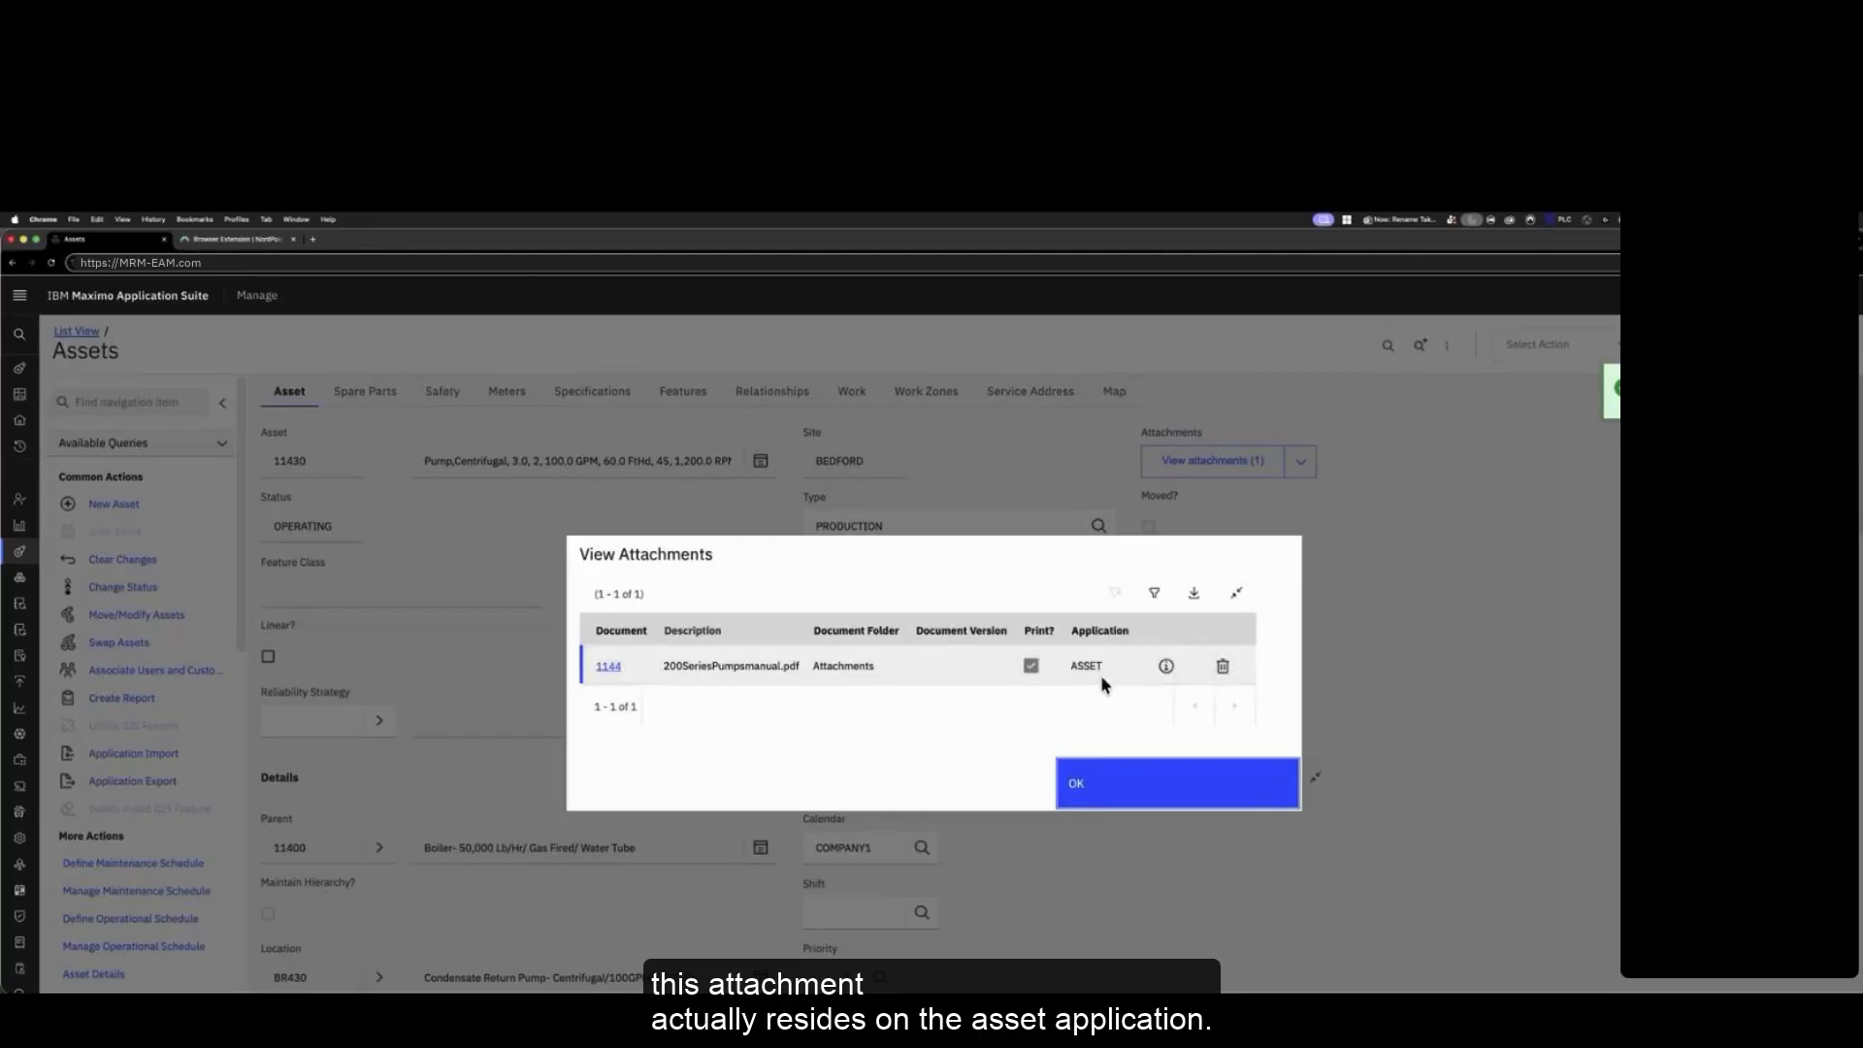
left_click(1097, 800)
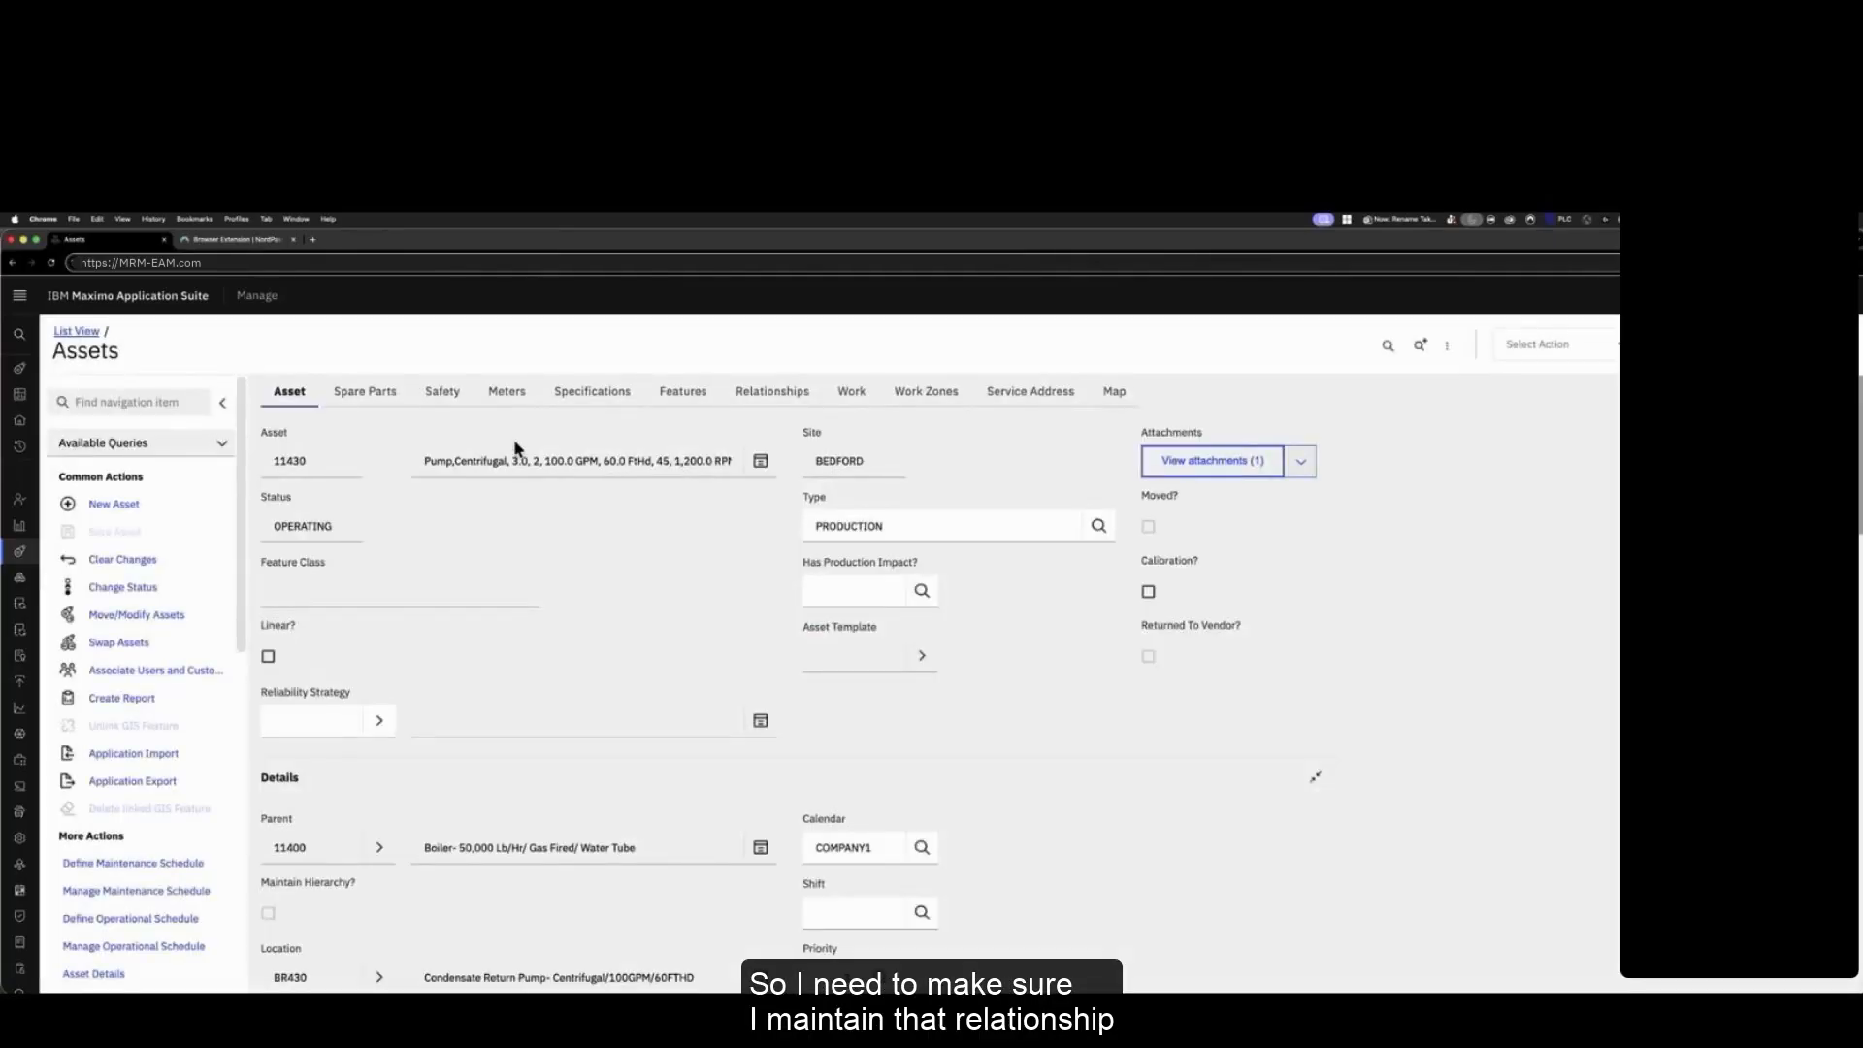
Step: Review the asset's subassemblies and spare parts, safety information, meters and specifications
left_click(379, 395)
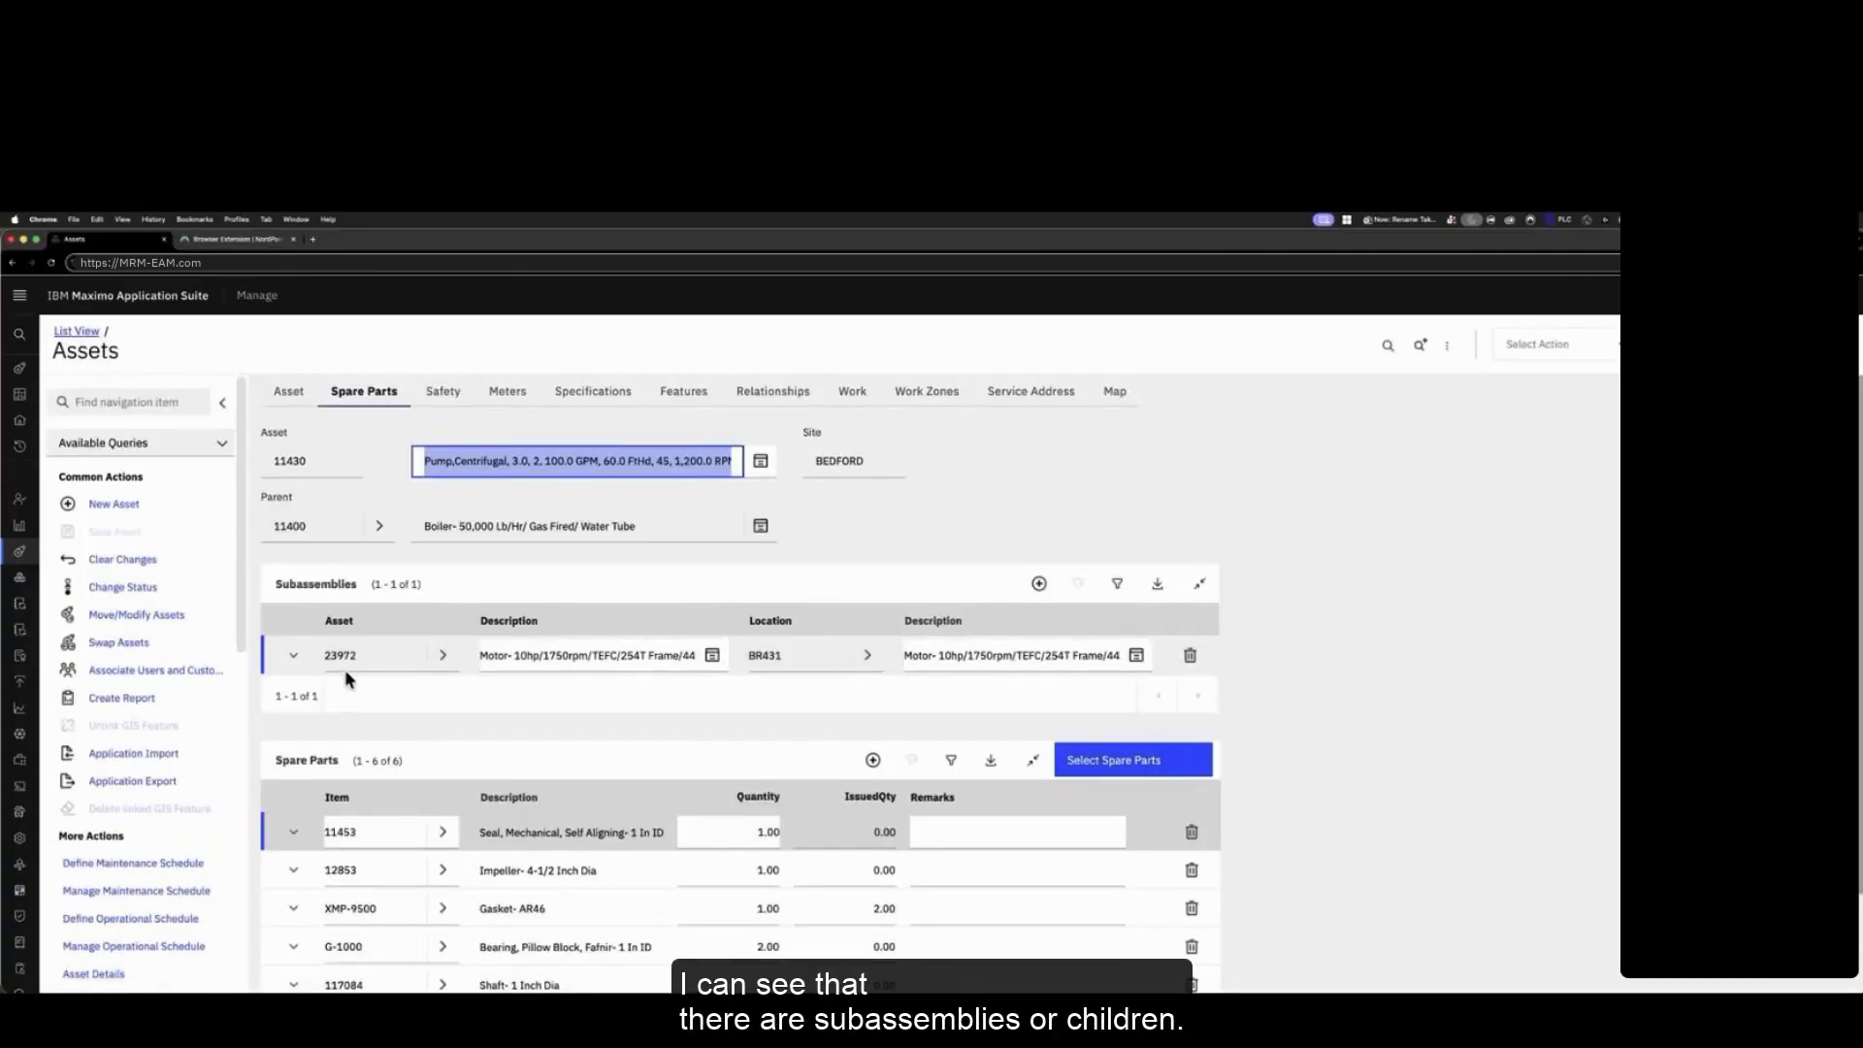
scroll(375, 774, "down", 3)
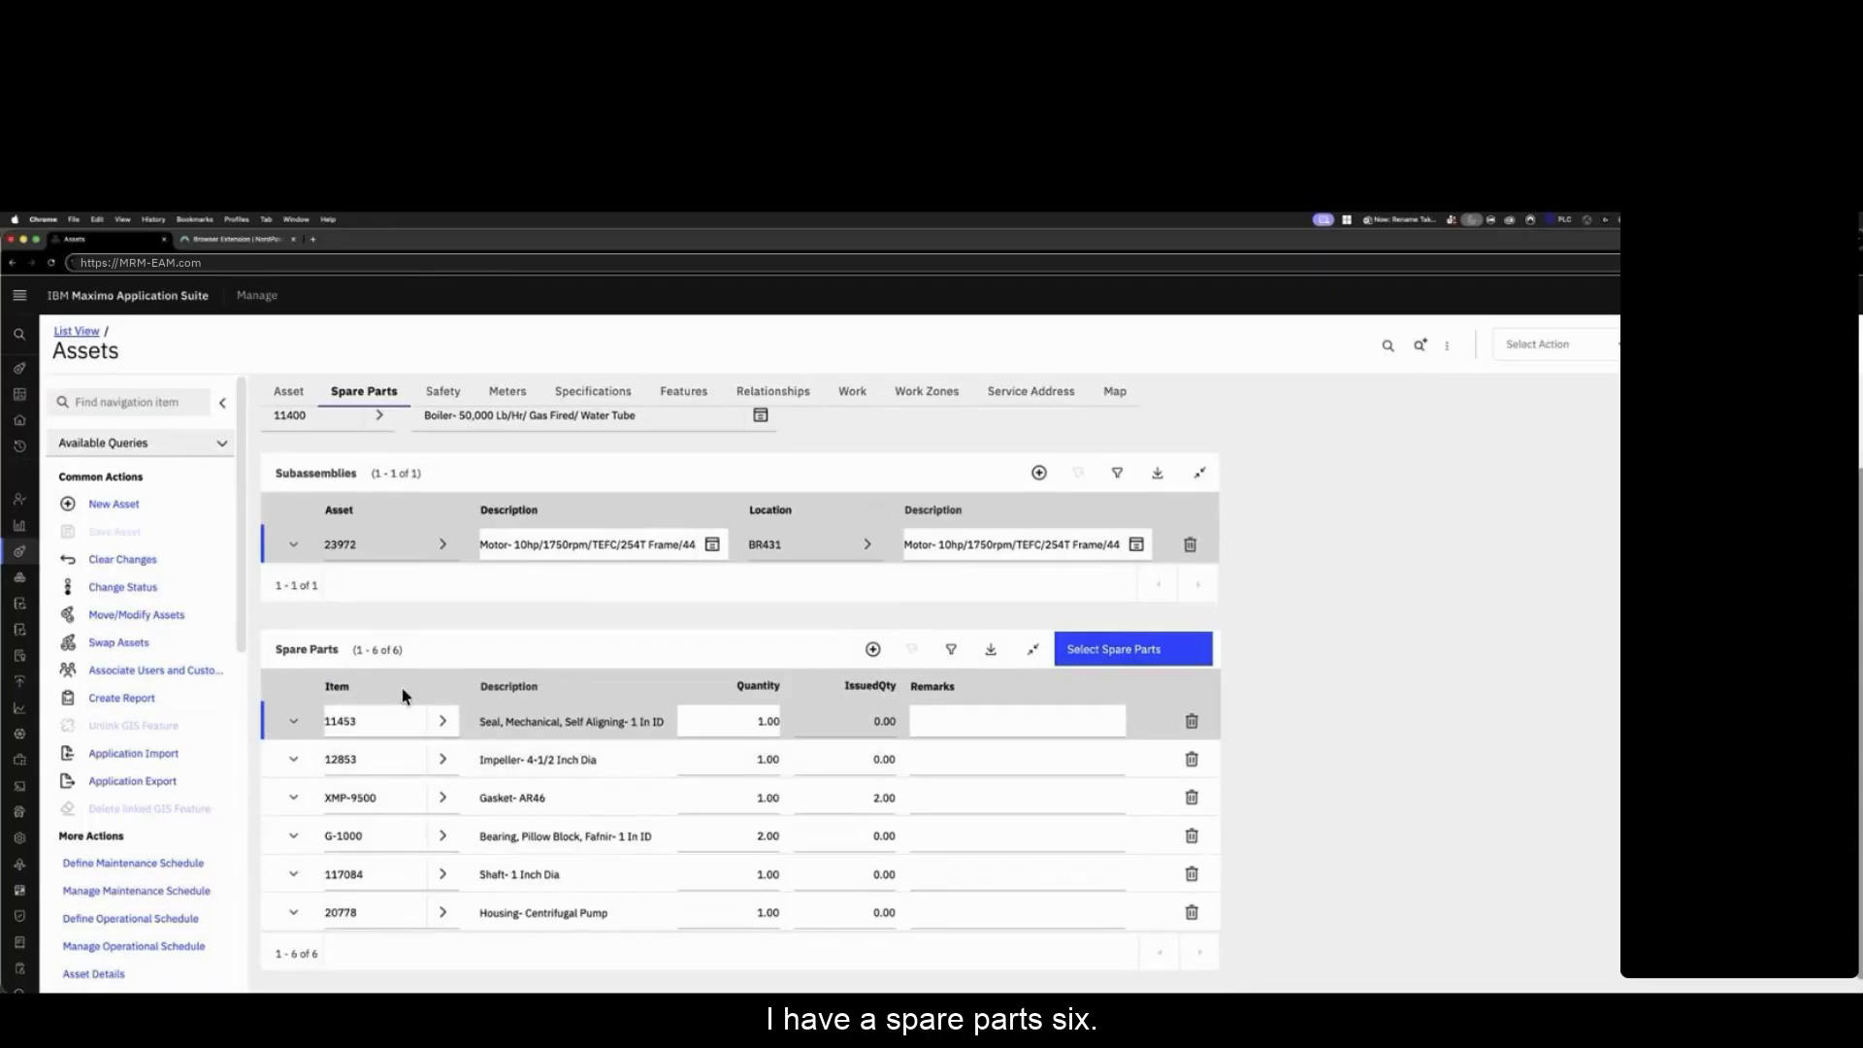
left_click(452, 393)
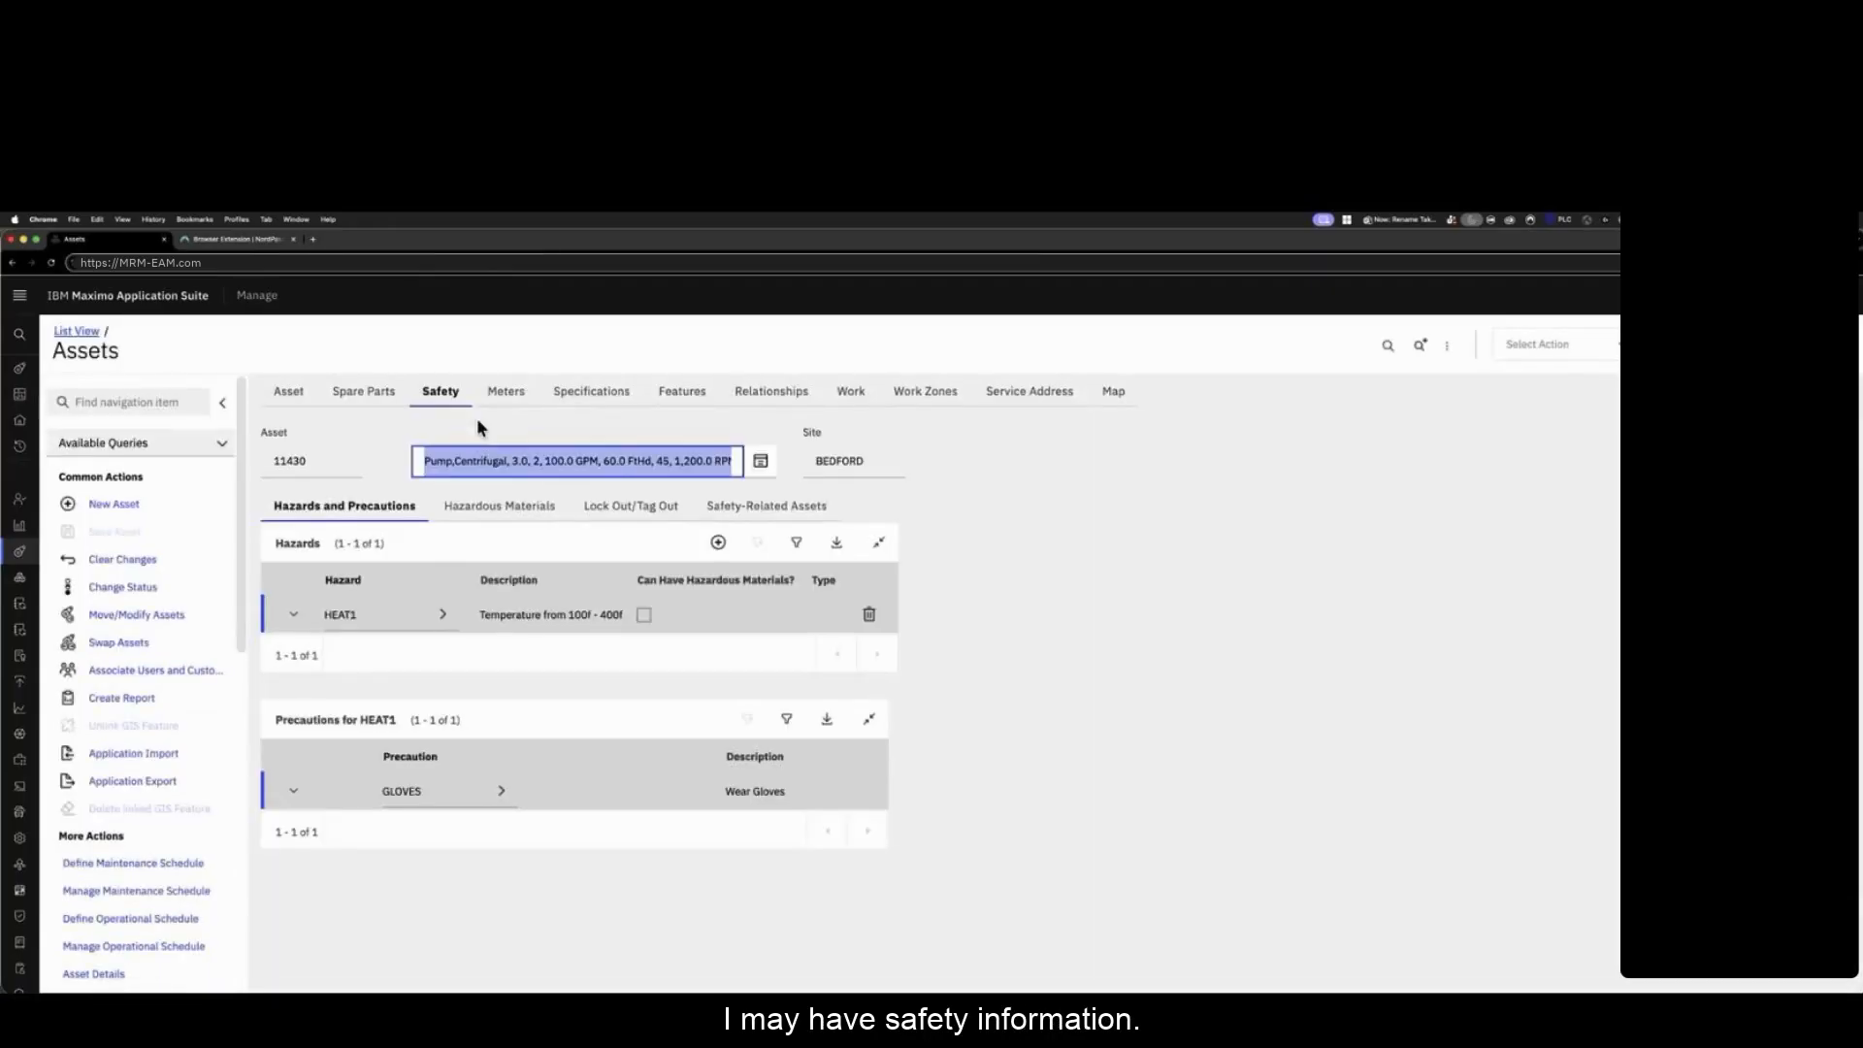
left_click(501, 397)
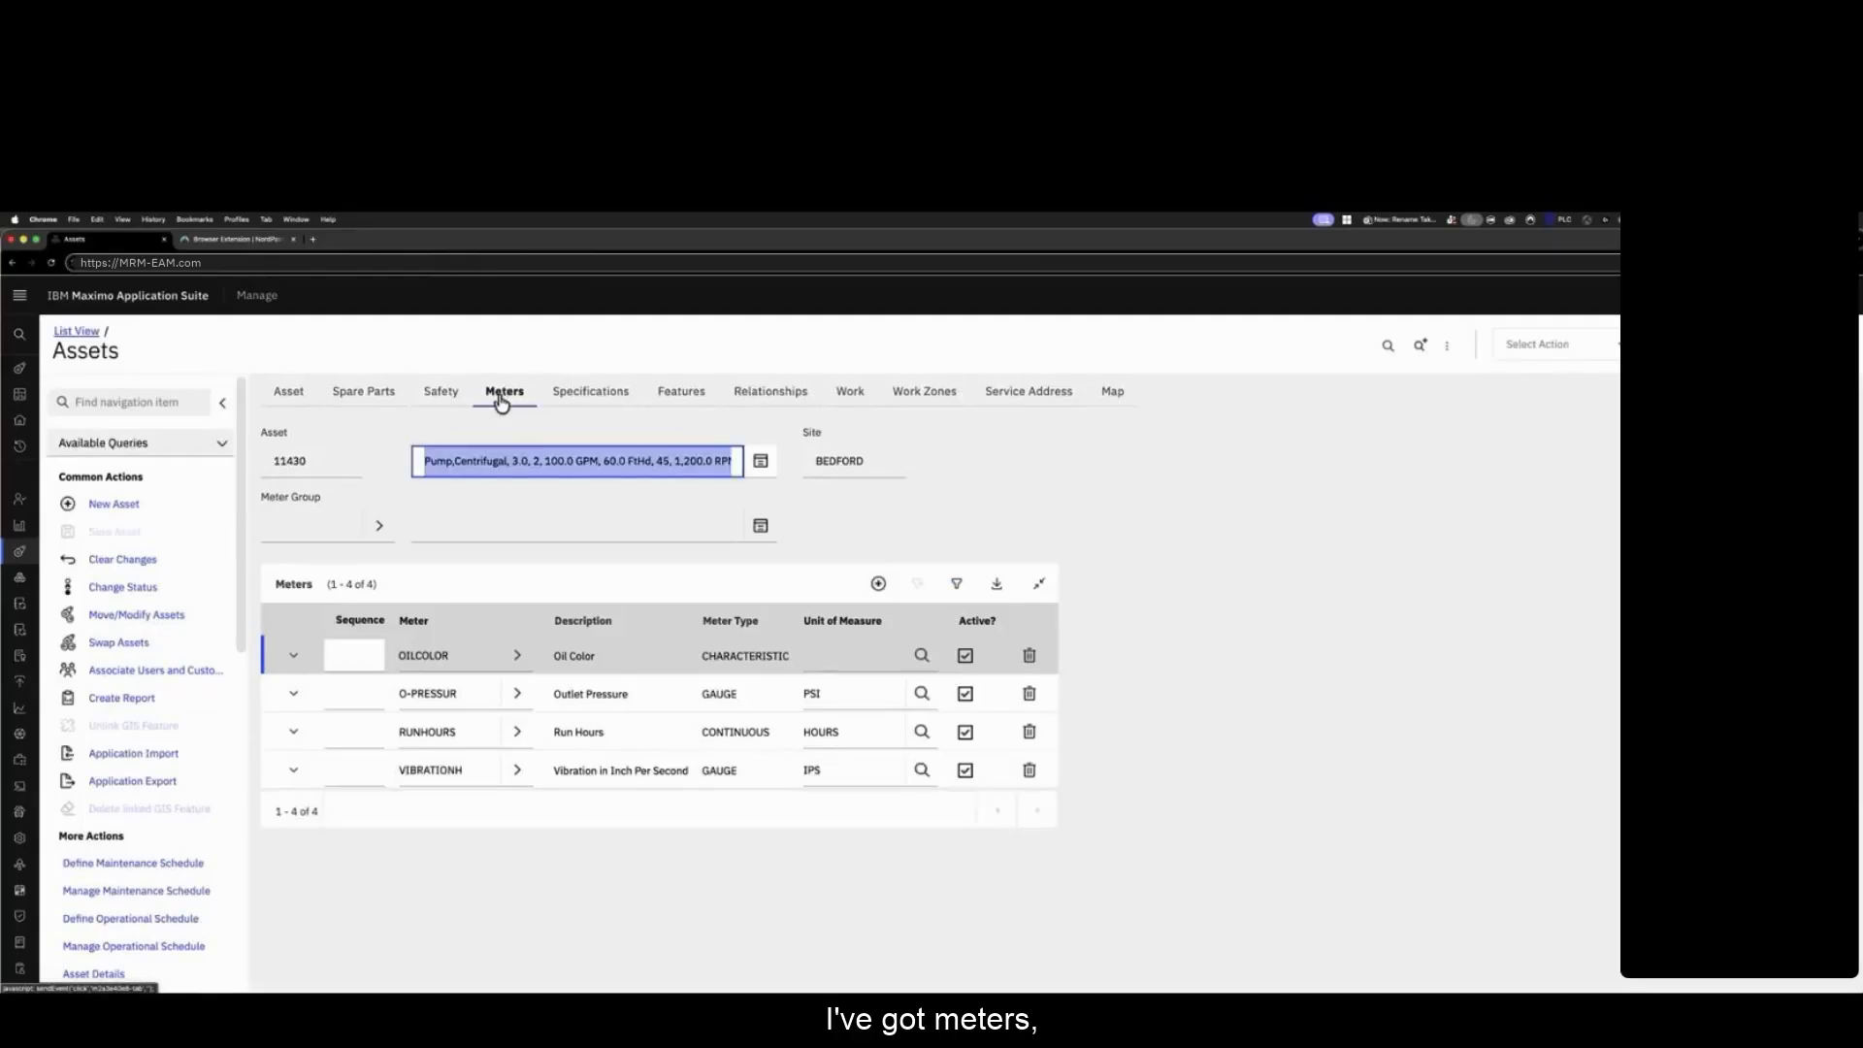
left_click(611, 398)
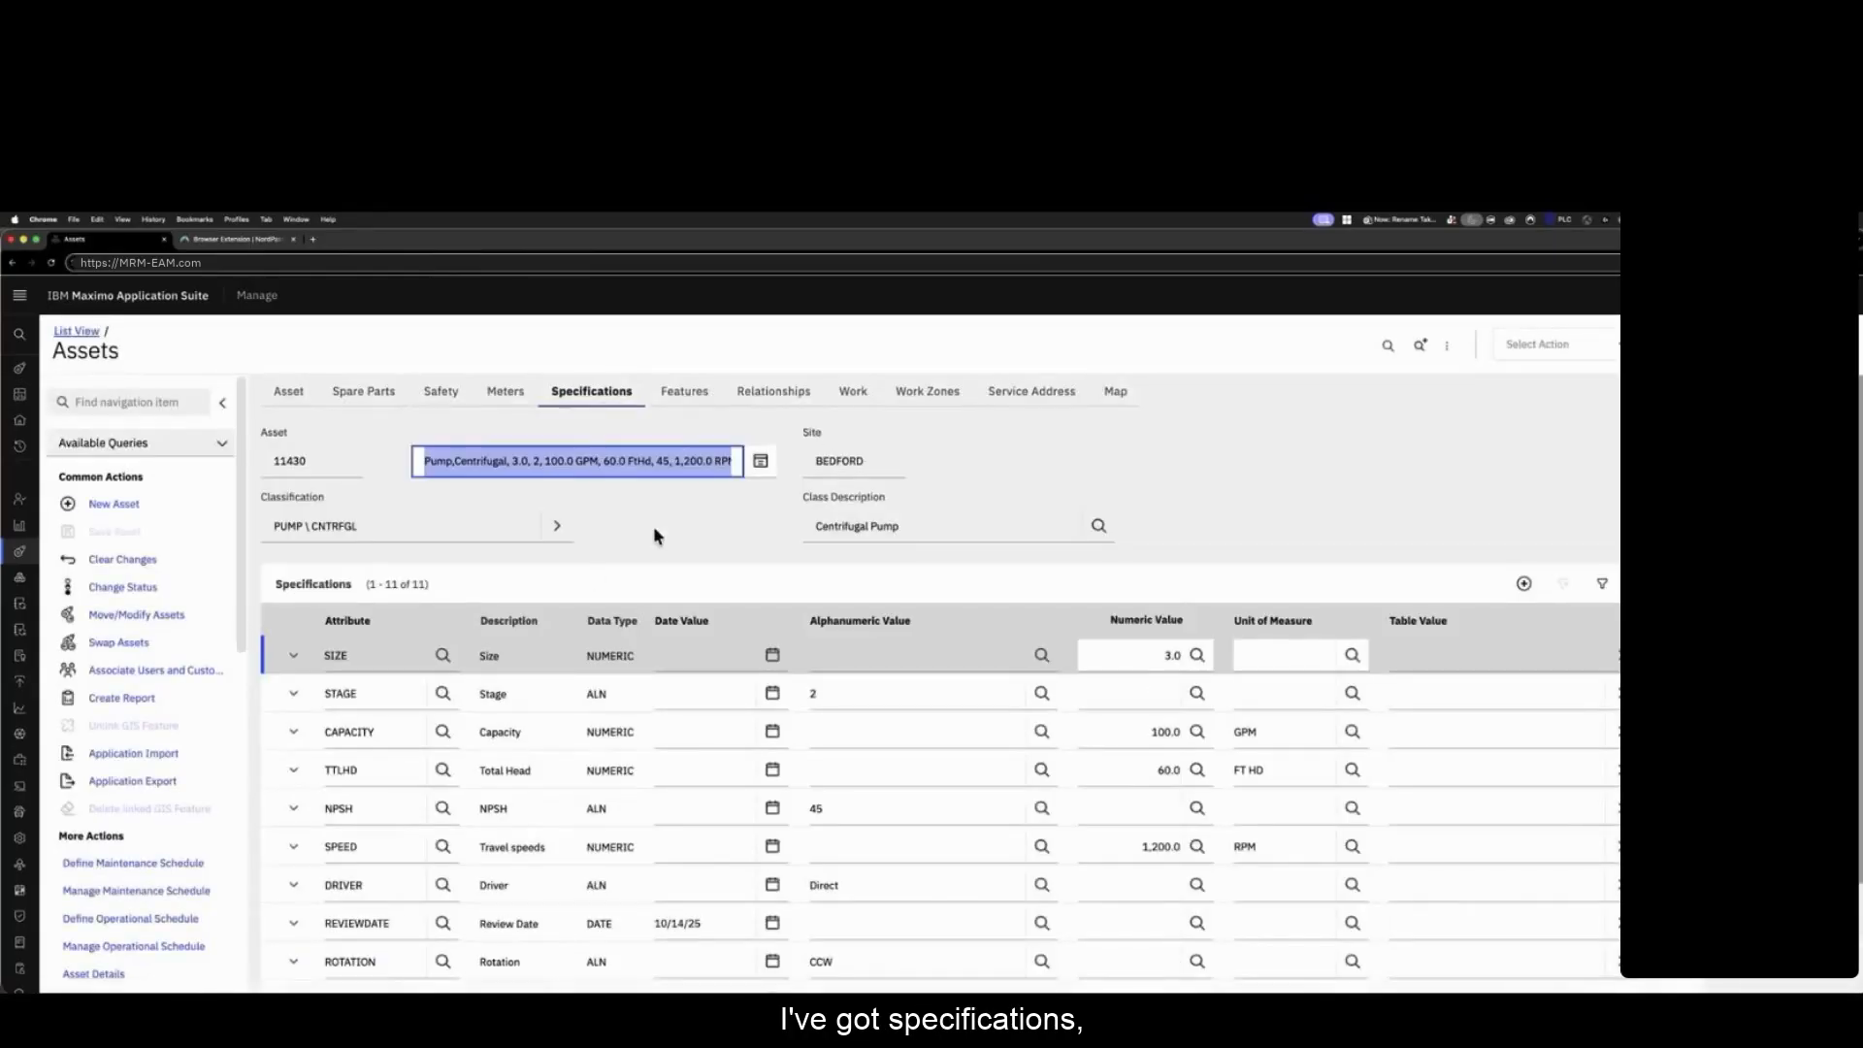
Step: View the asset's work details and clear the History filter so that historical records are listed too
left_click(853, 393)
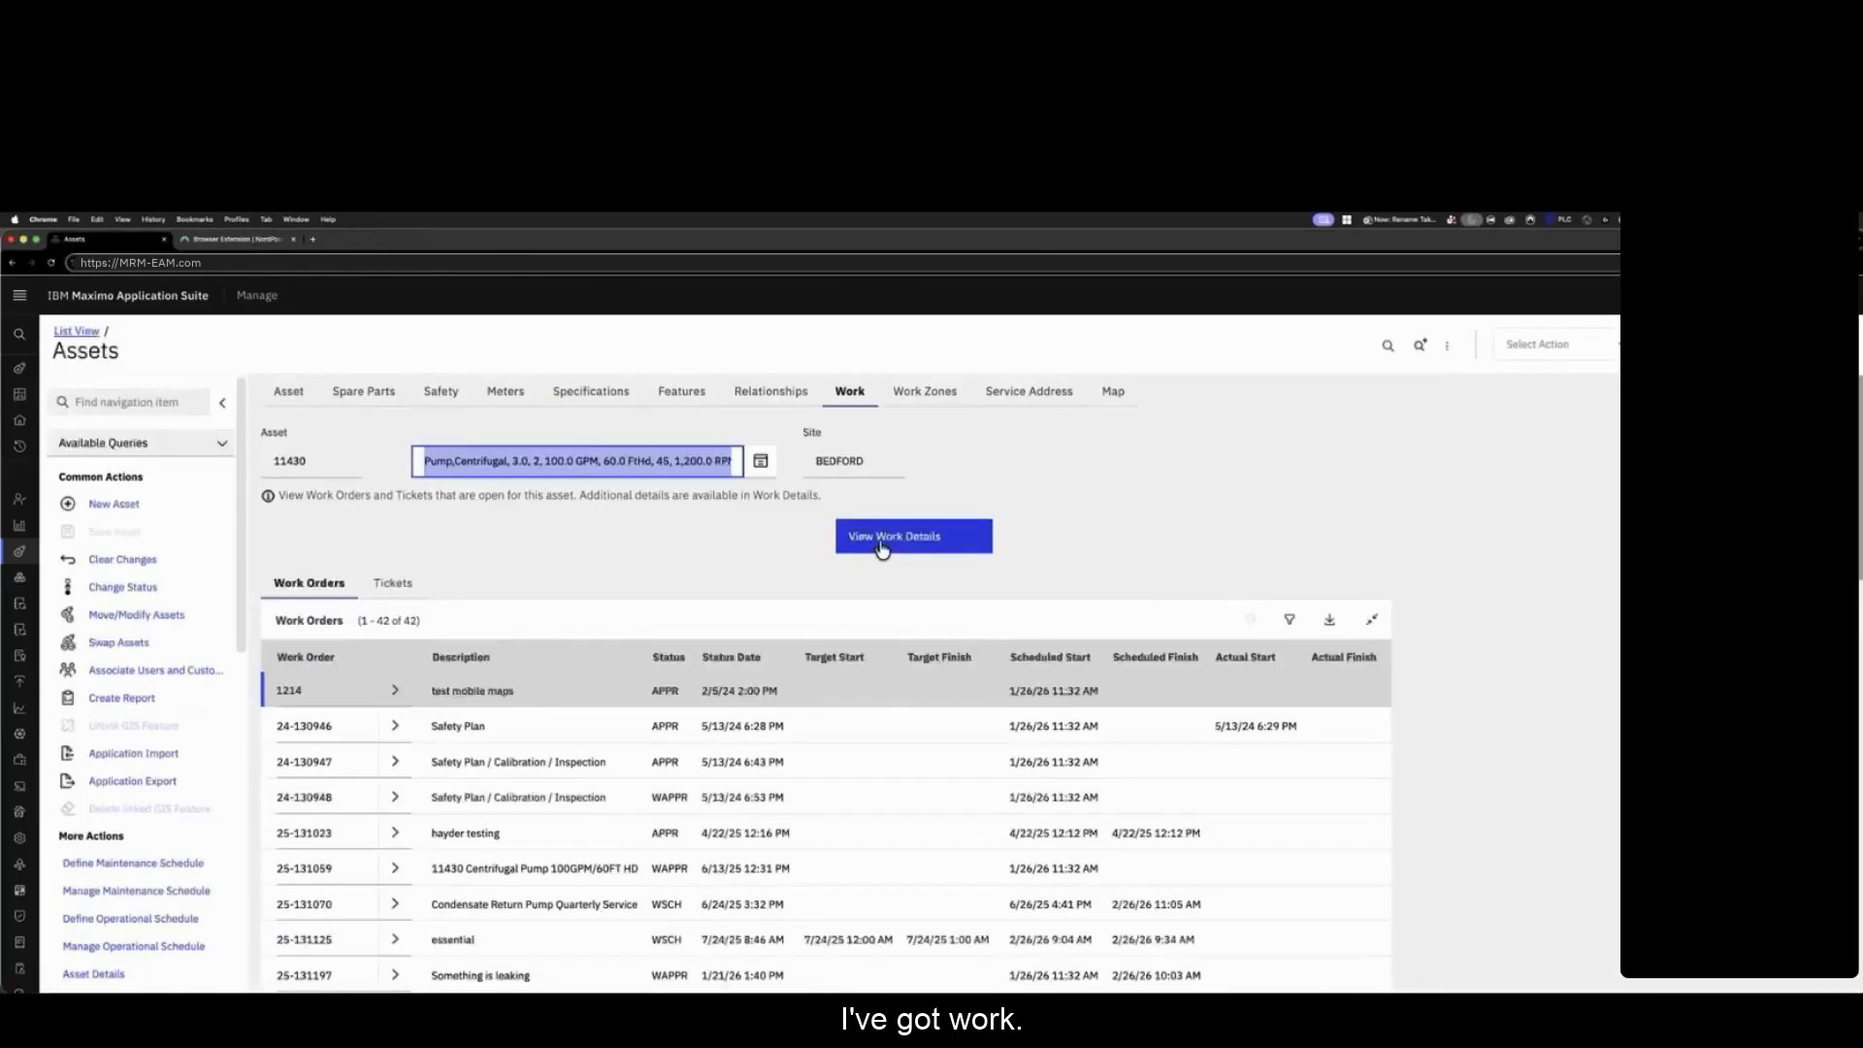
left_click(883, 545)
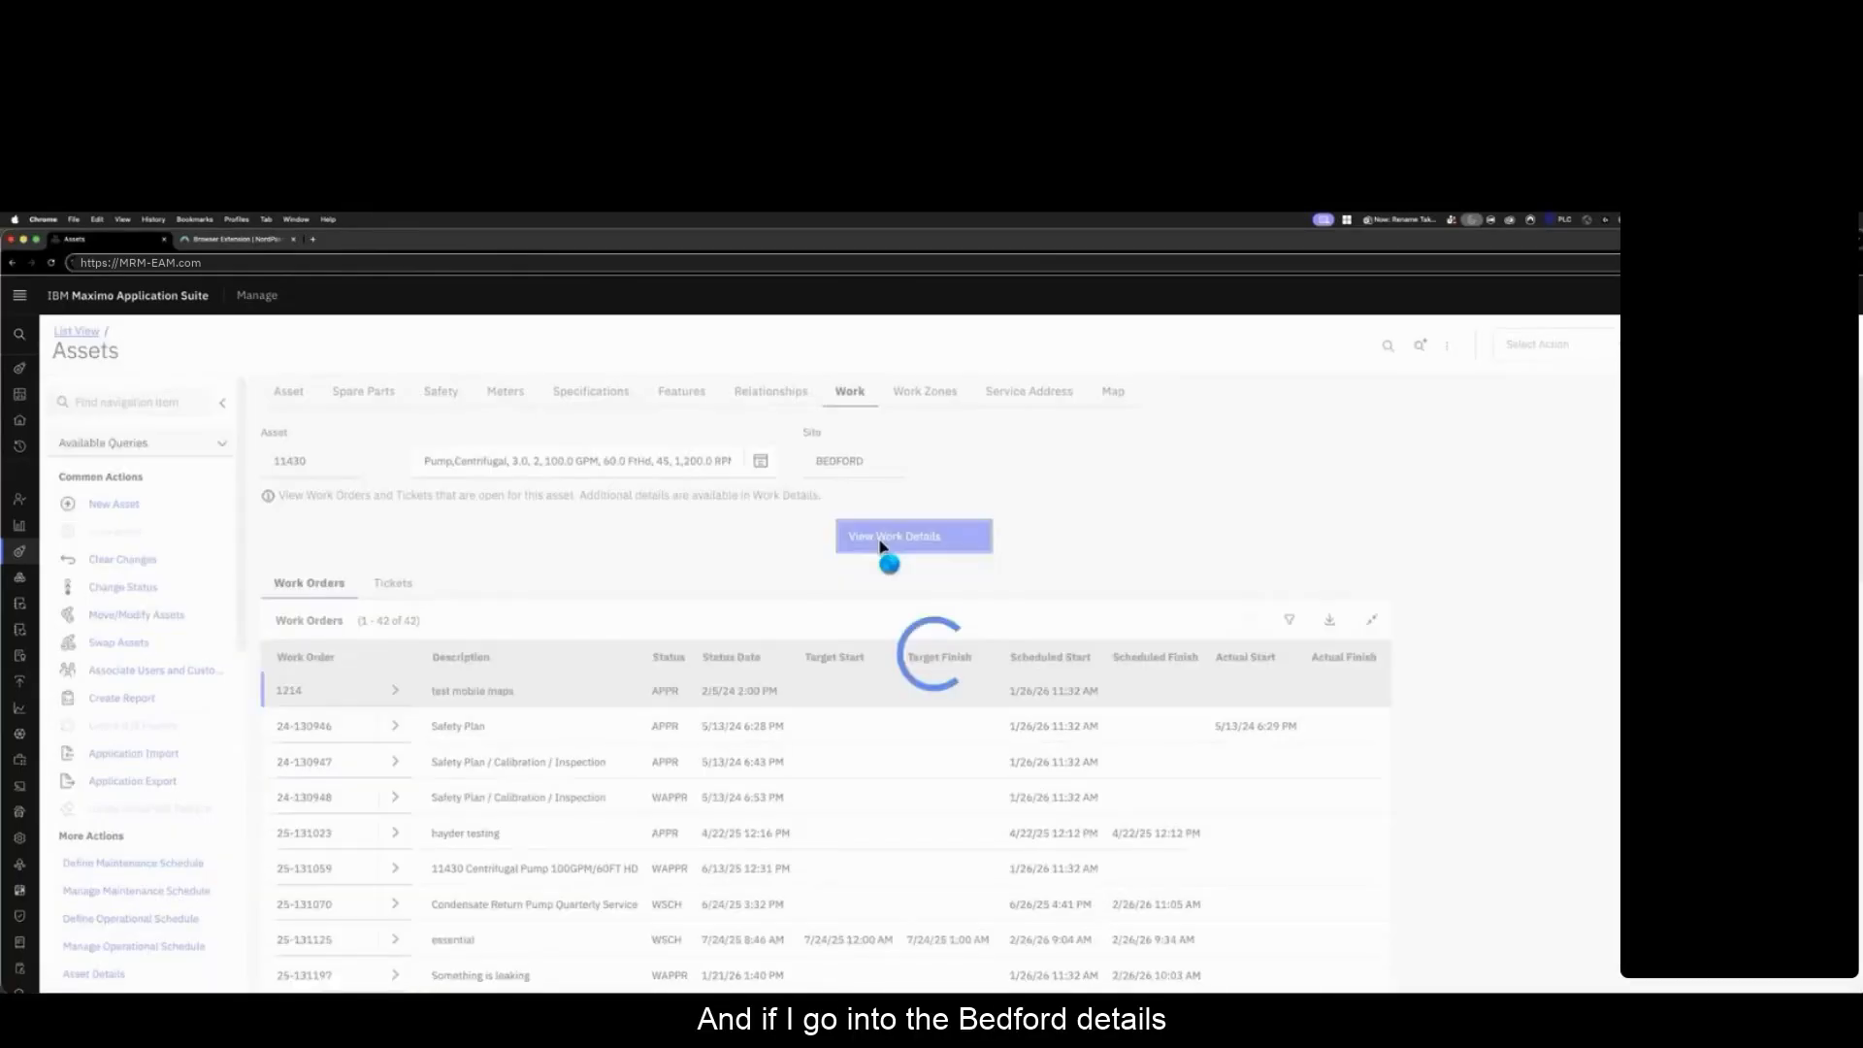
left_click(1441, 769)
key("BackSpace")
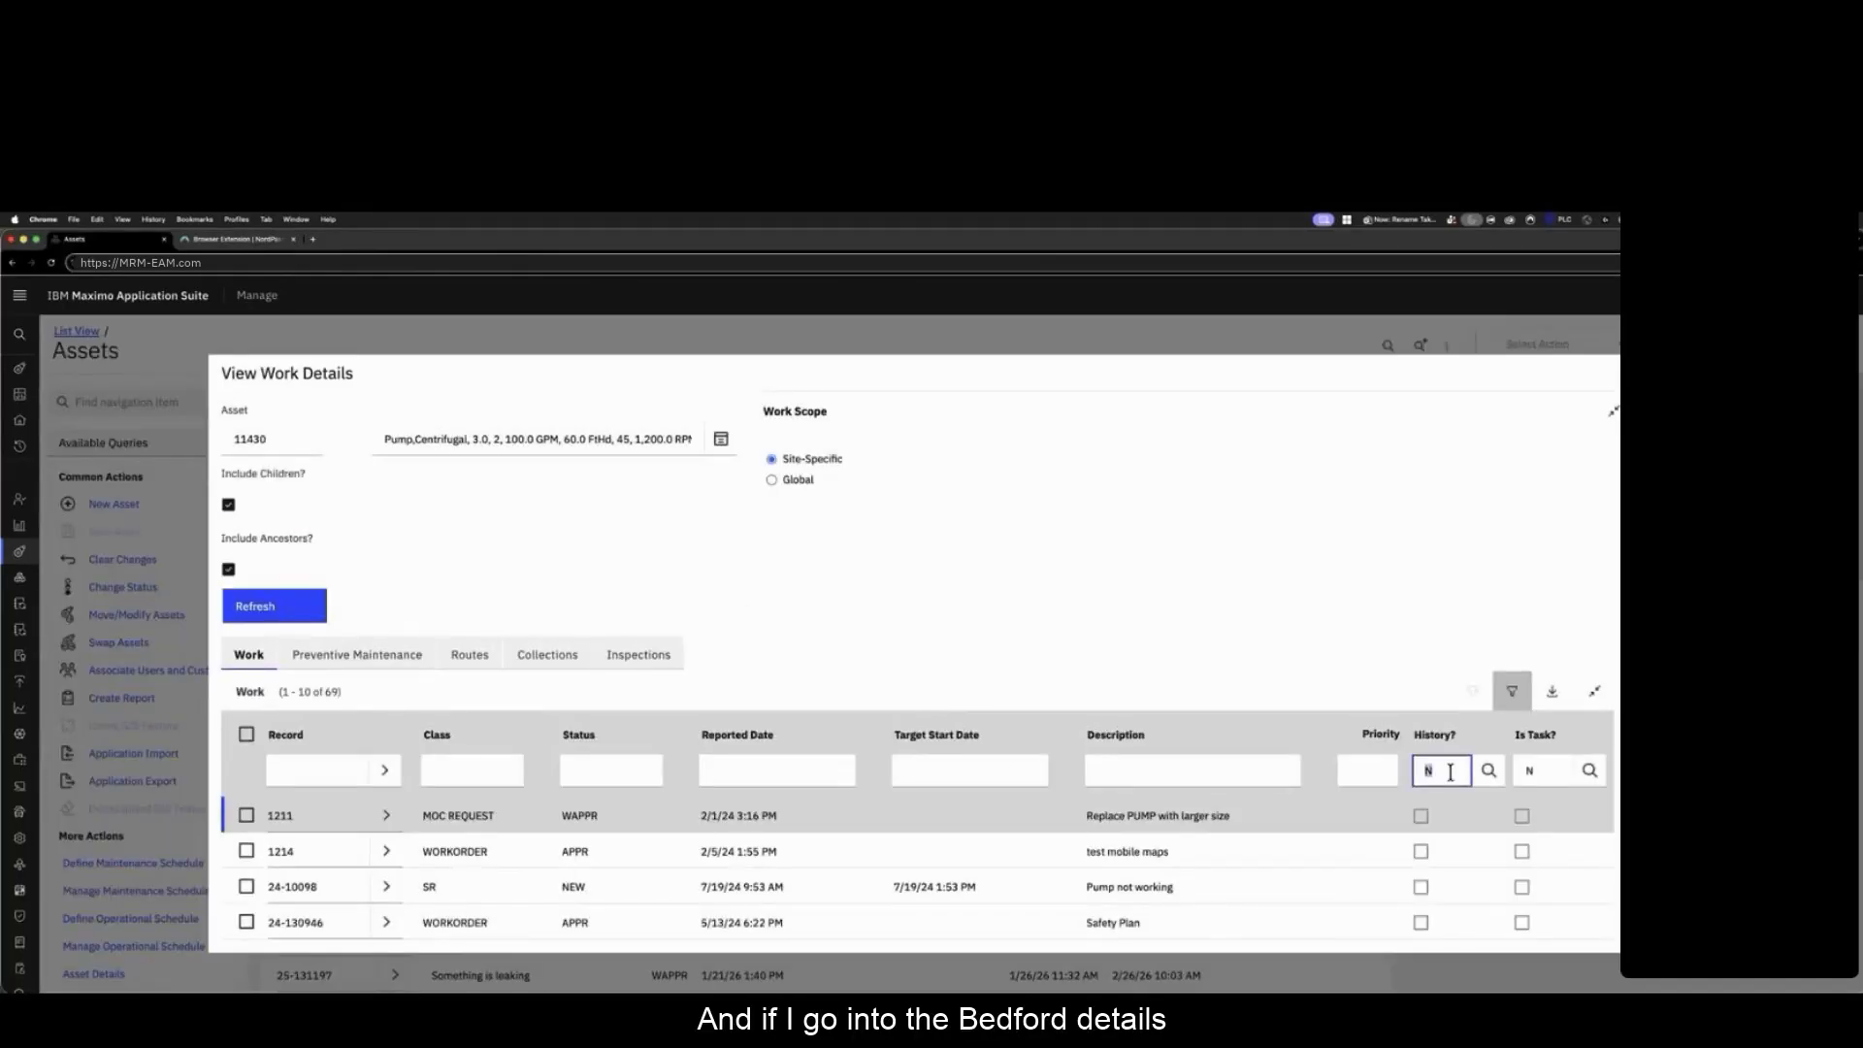
key("Return")
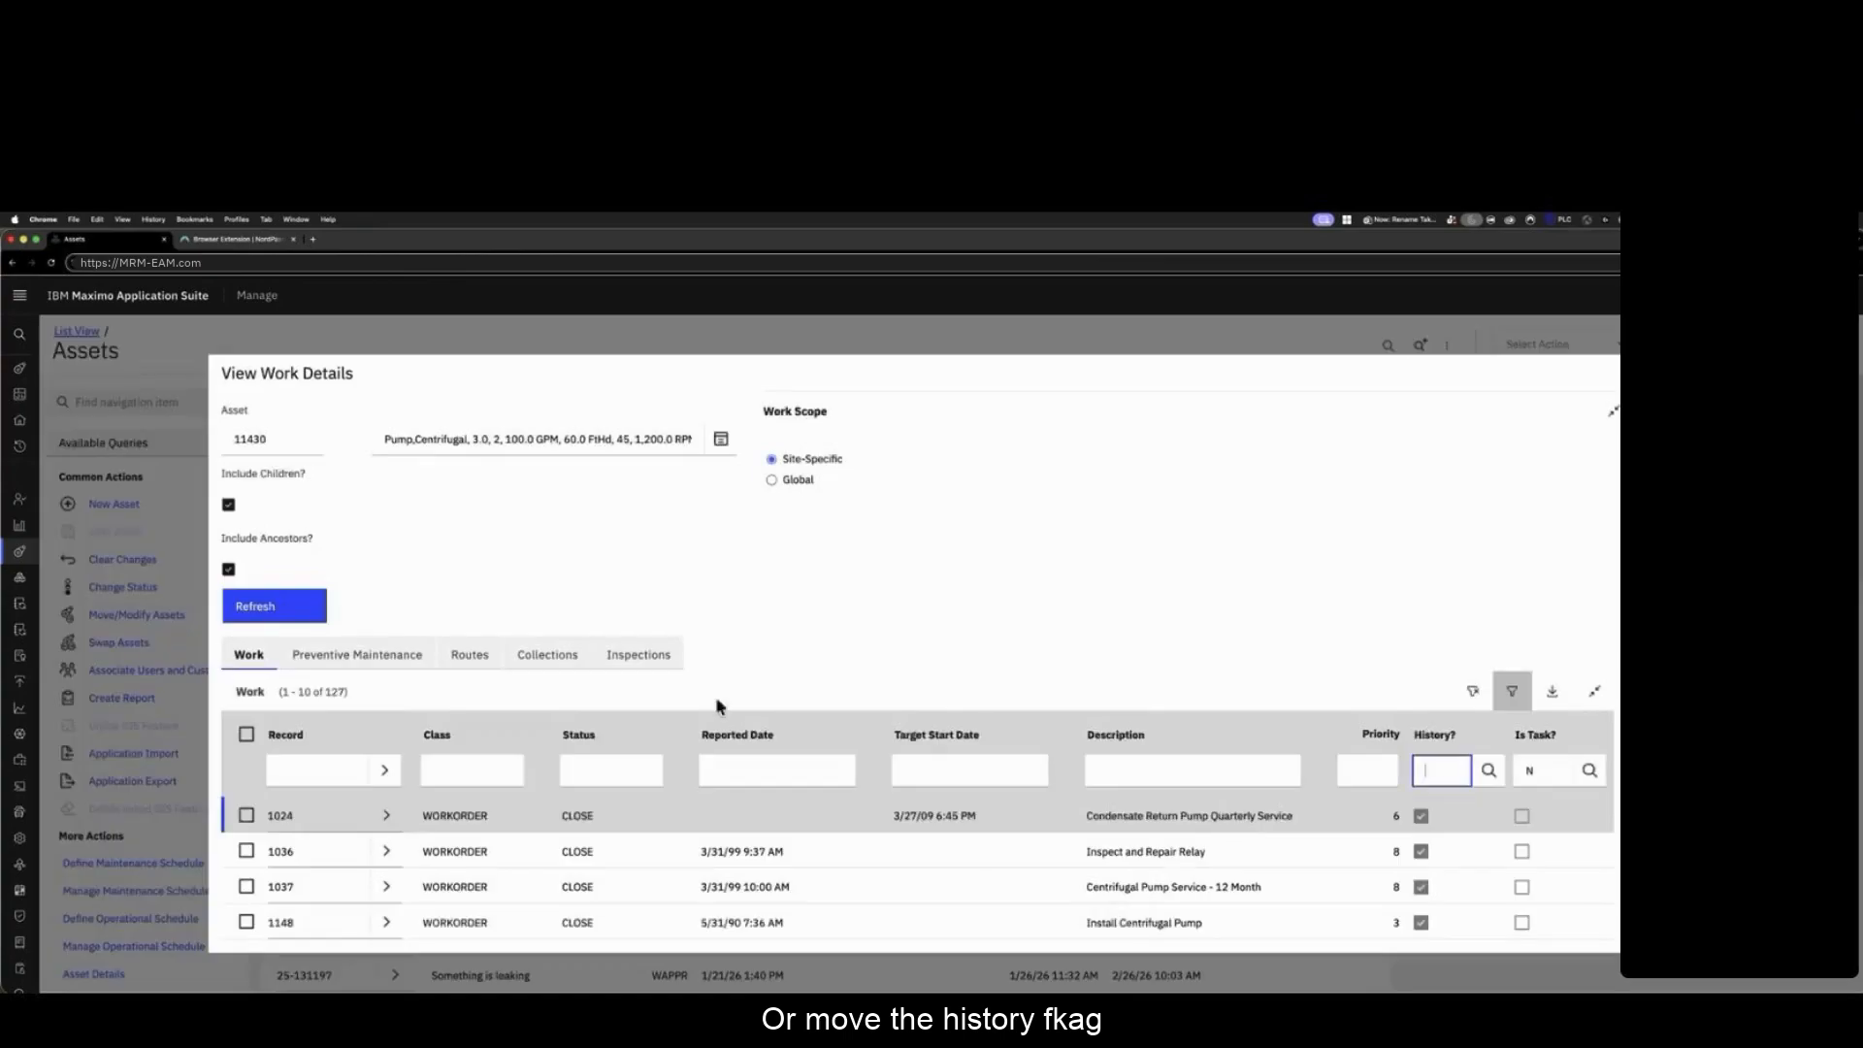
Step: Check the preventive maintenance, routes and inspections linked to the asset, and close the work details
left_click(372, 663)
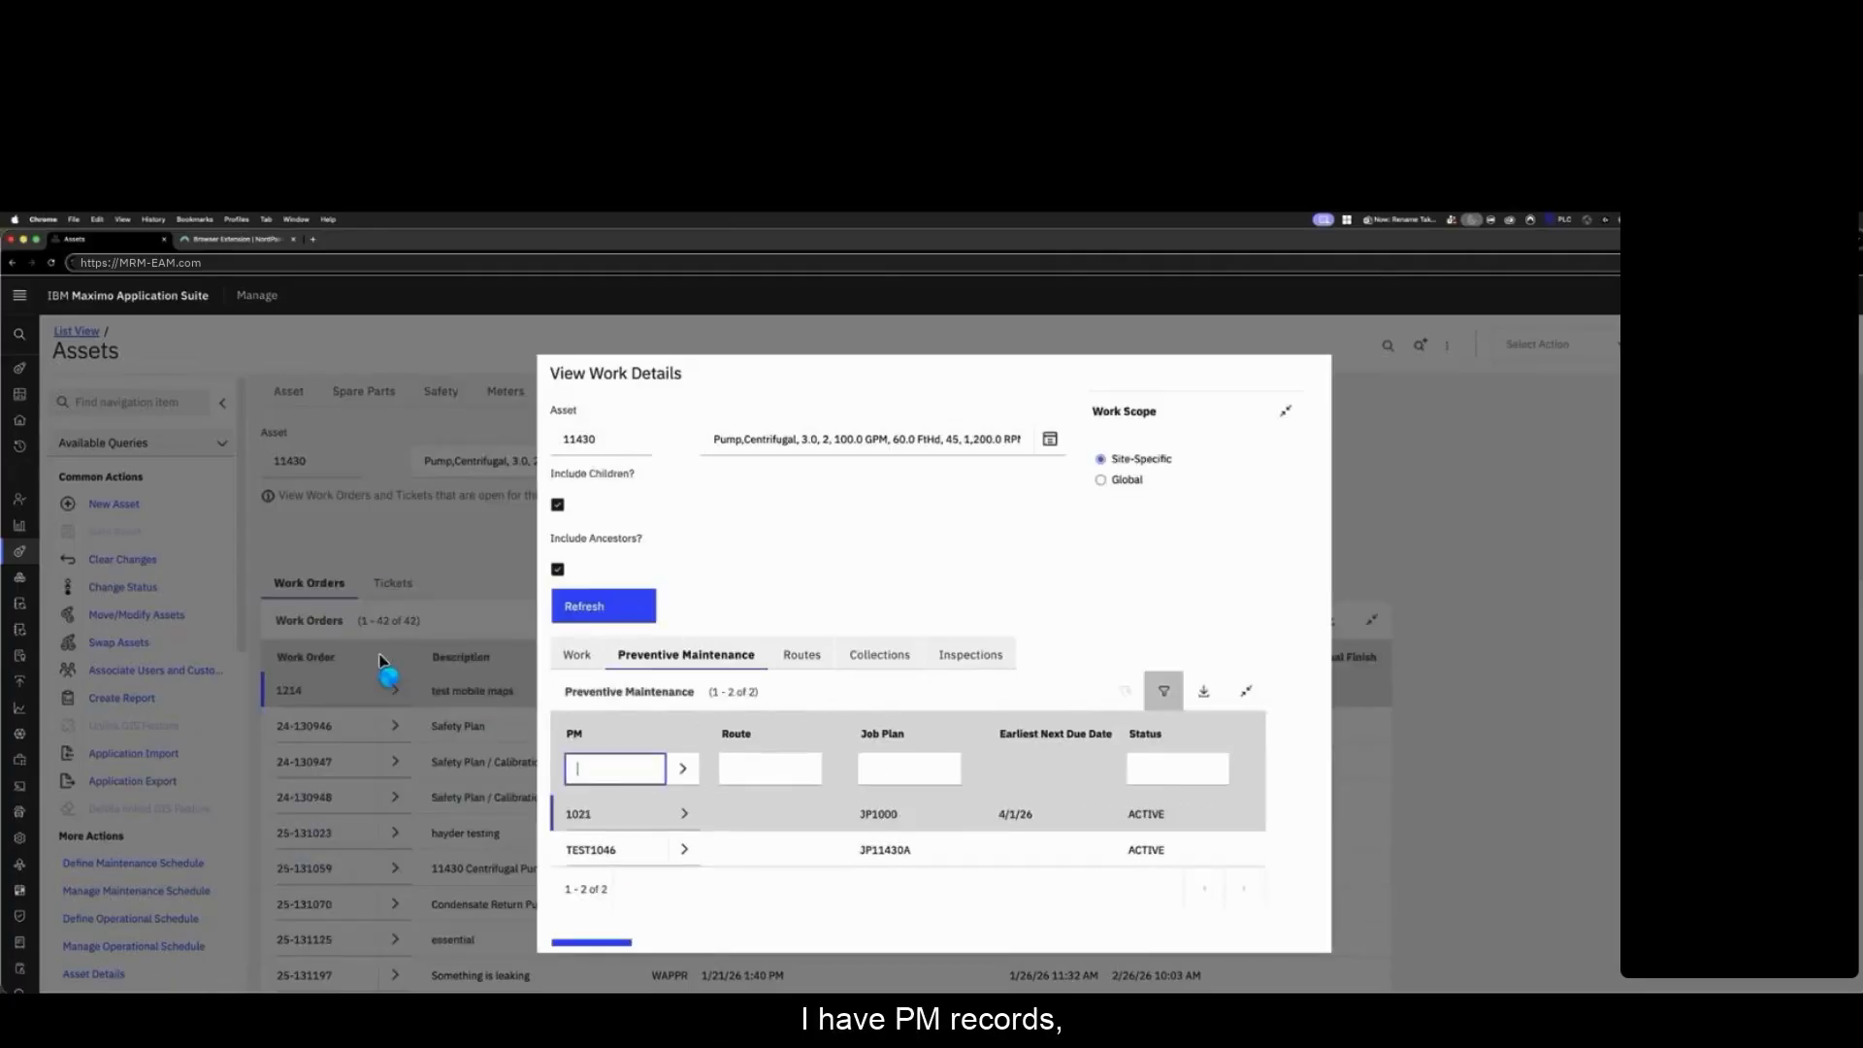
left_click(805, 656)
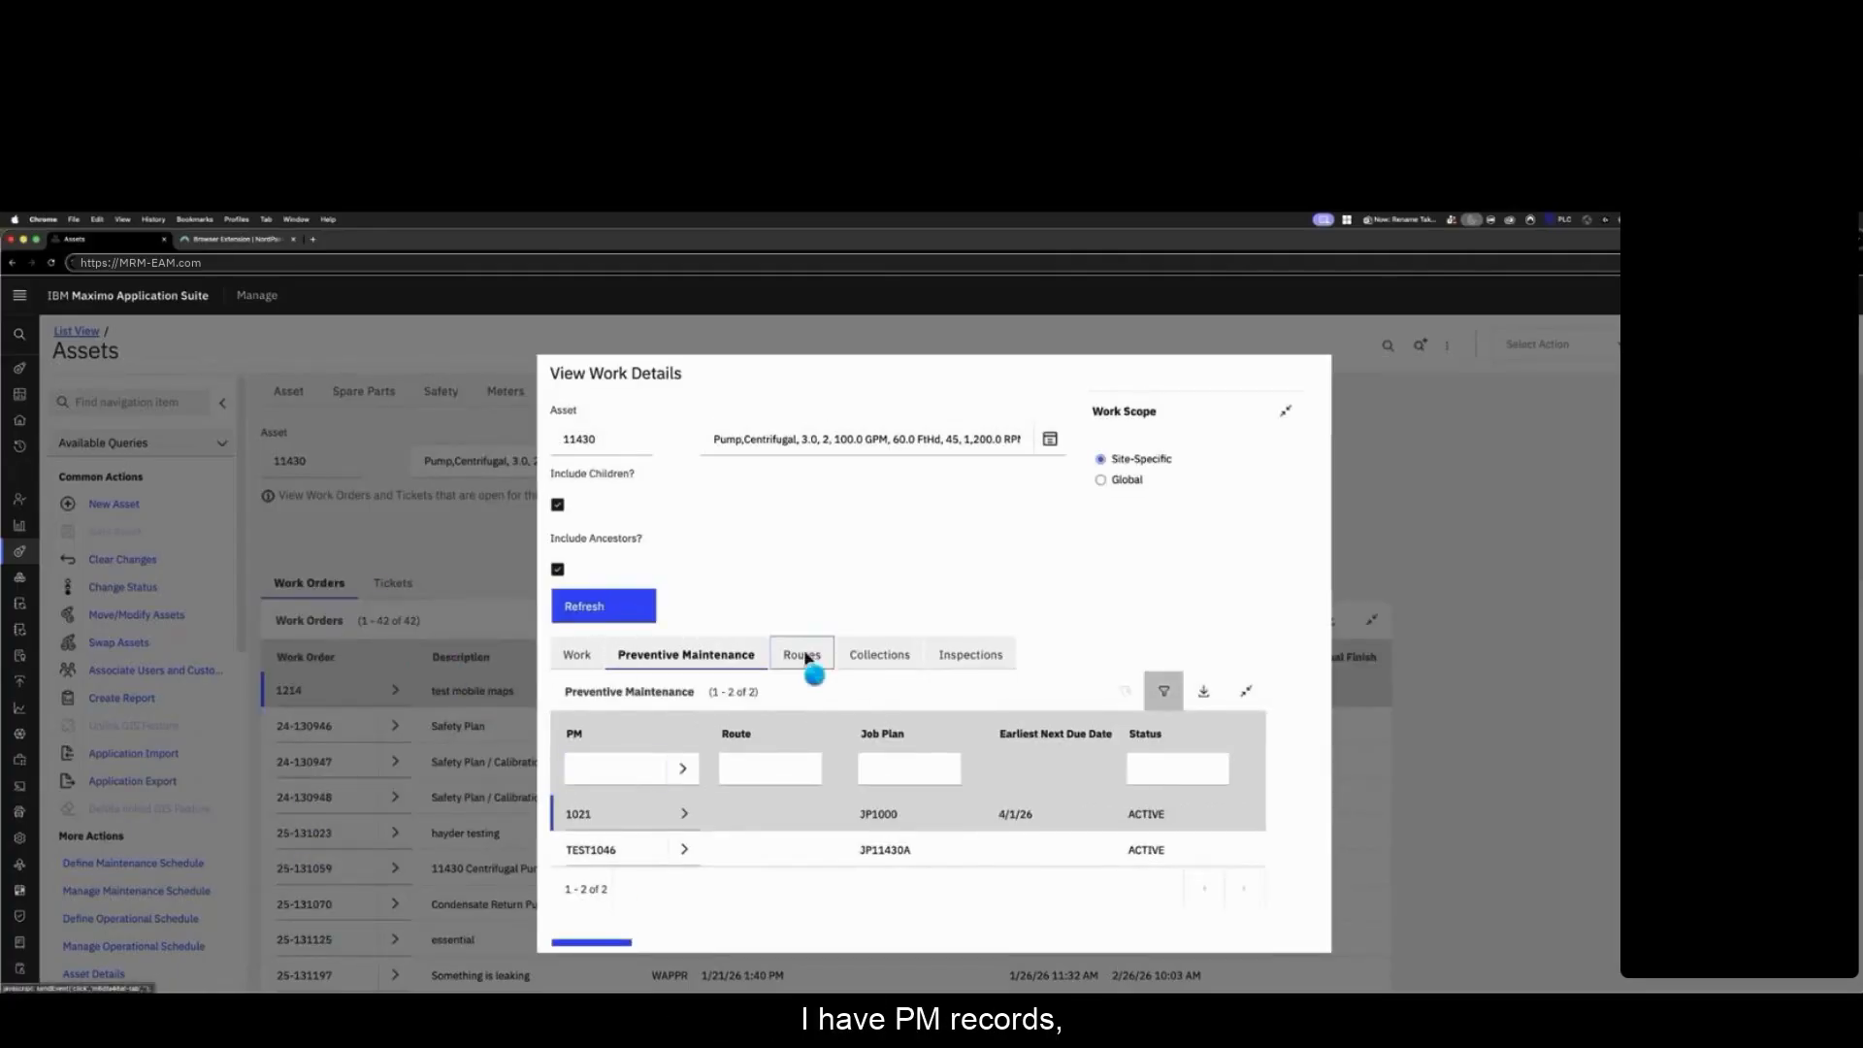
left_click(978, 682)
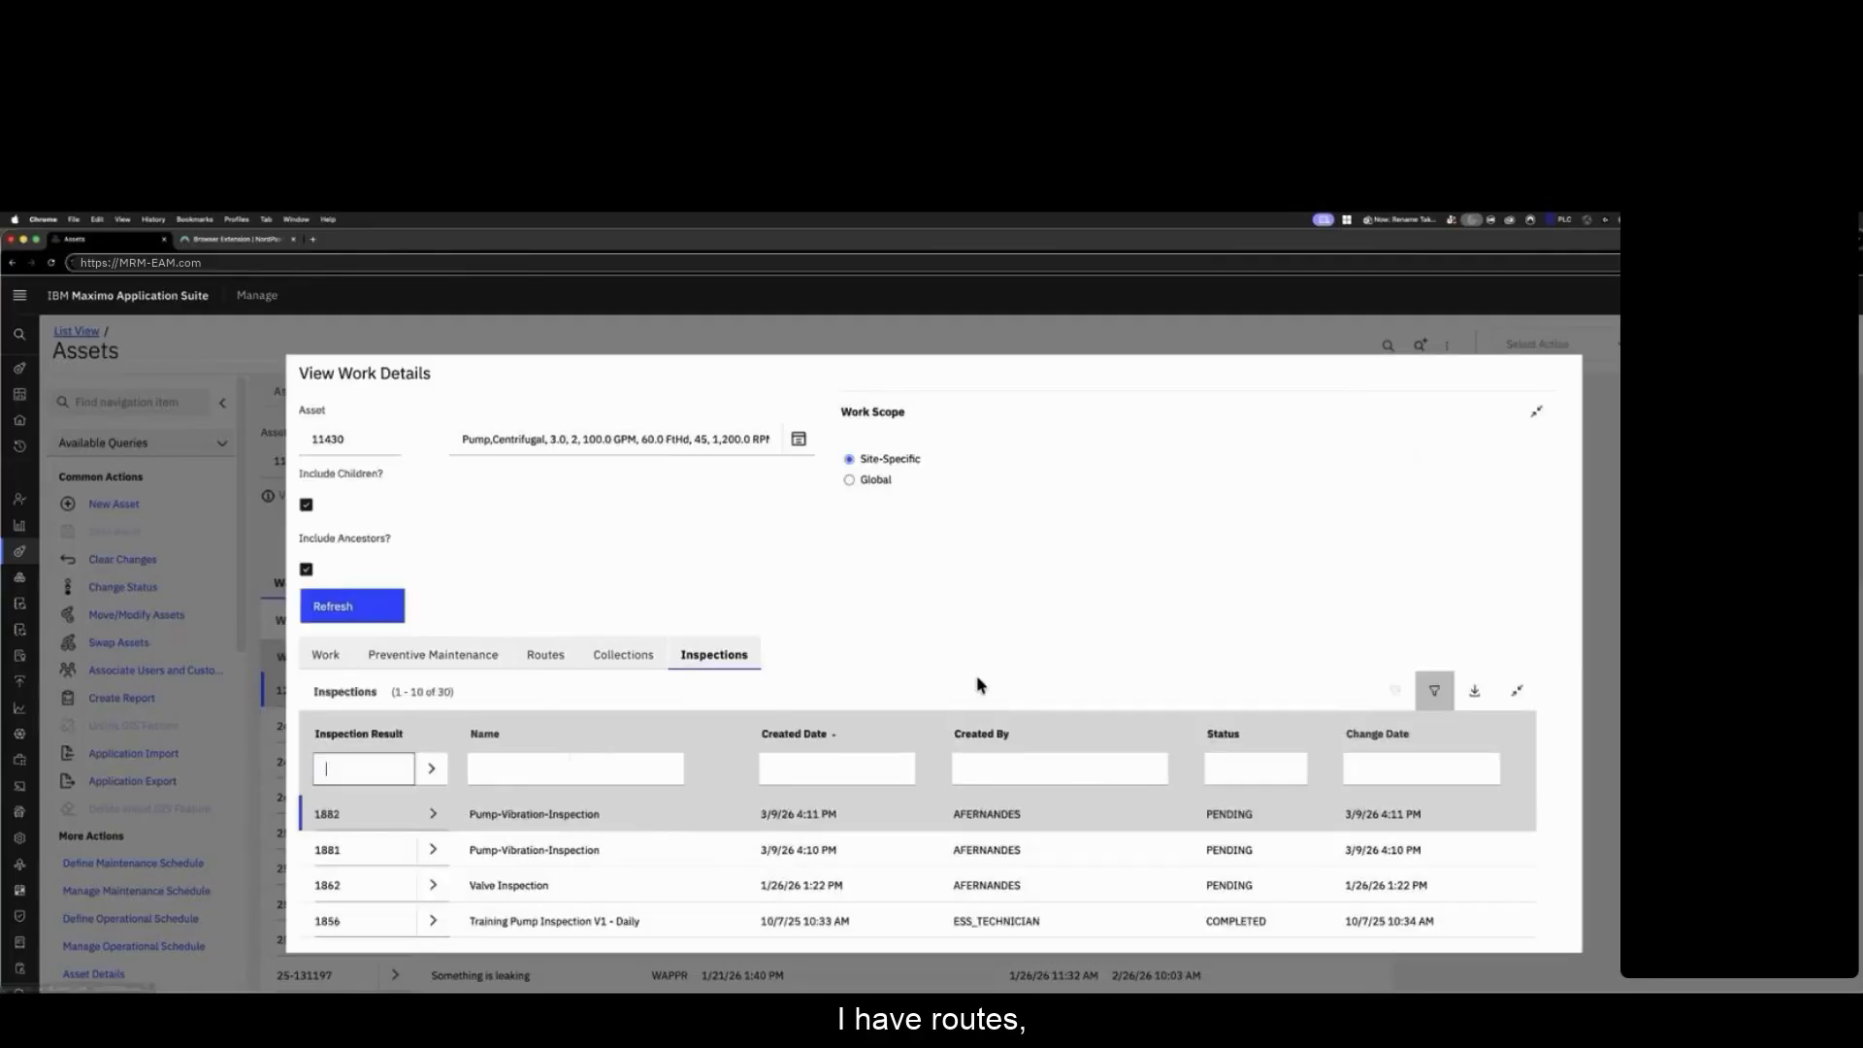
scroll(952, 674, "down", 3)
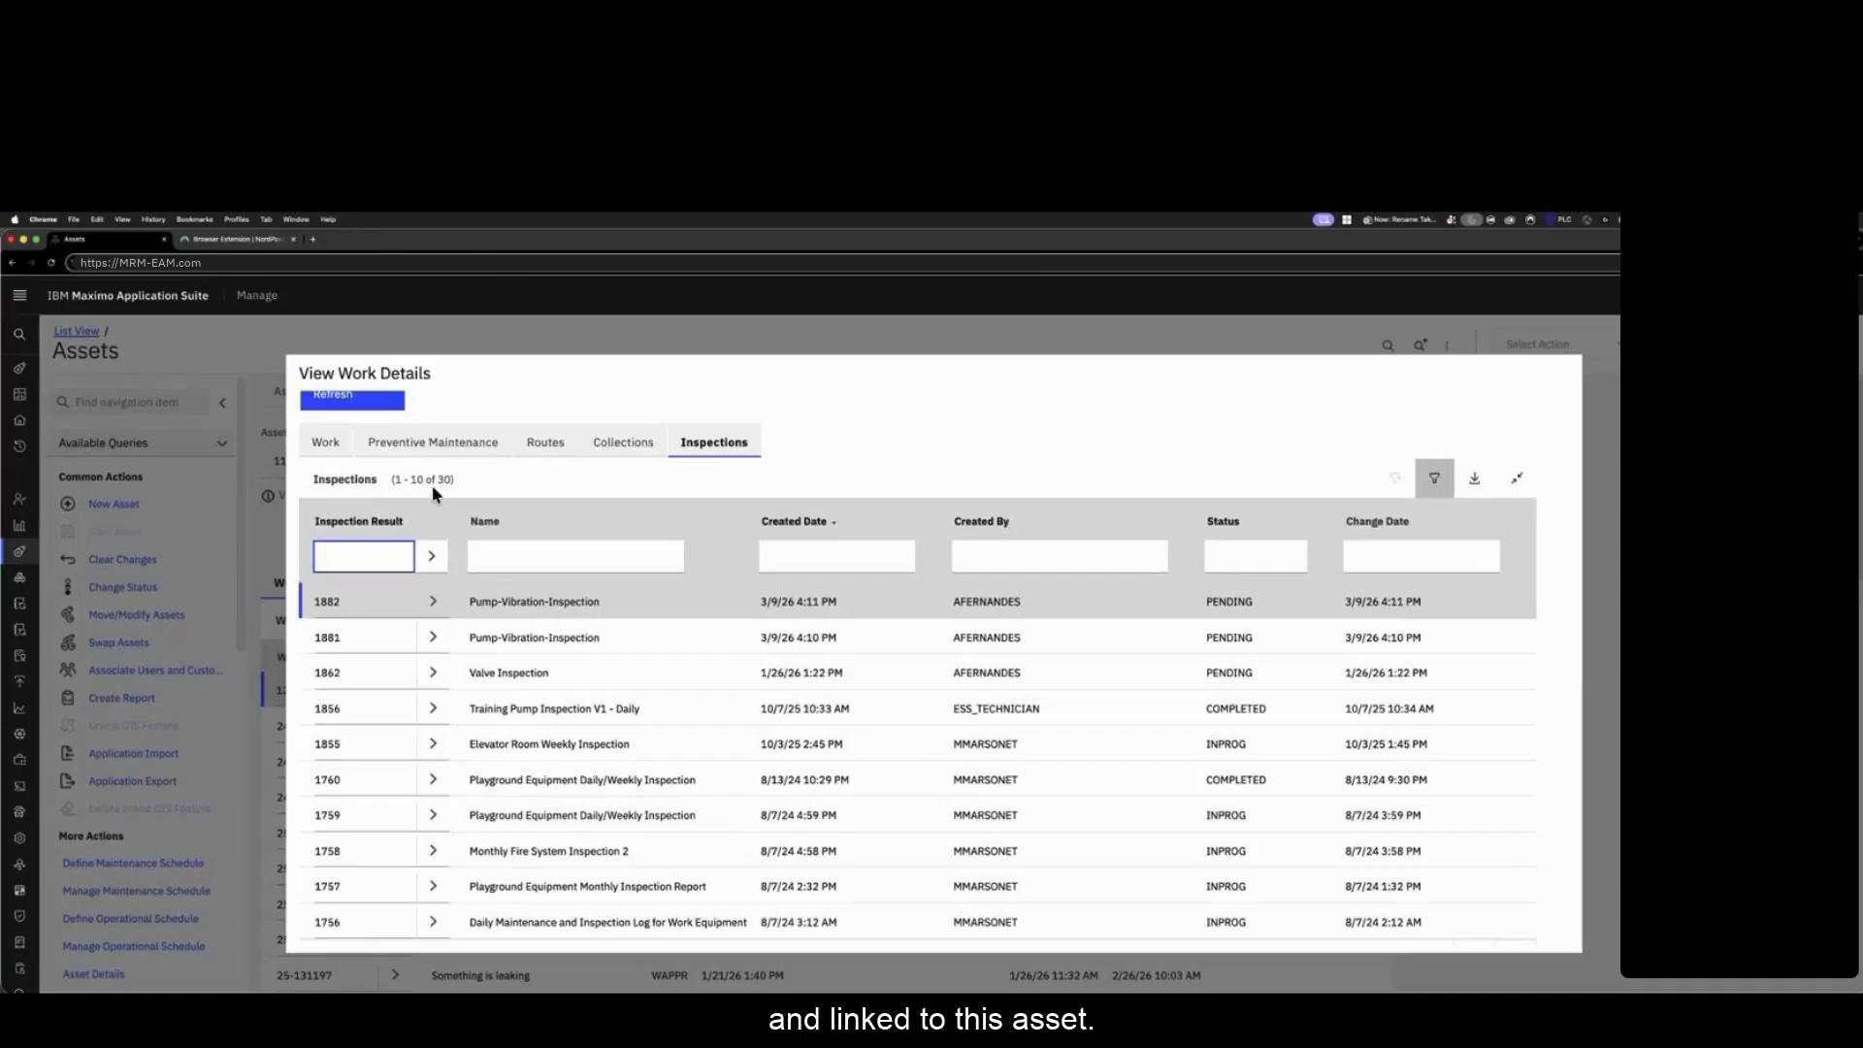
scroll(819, 491, "down", 2)
left_click(320, 922)
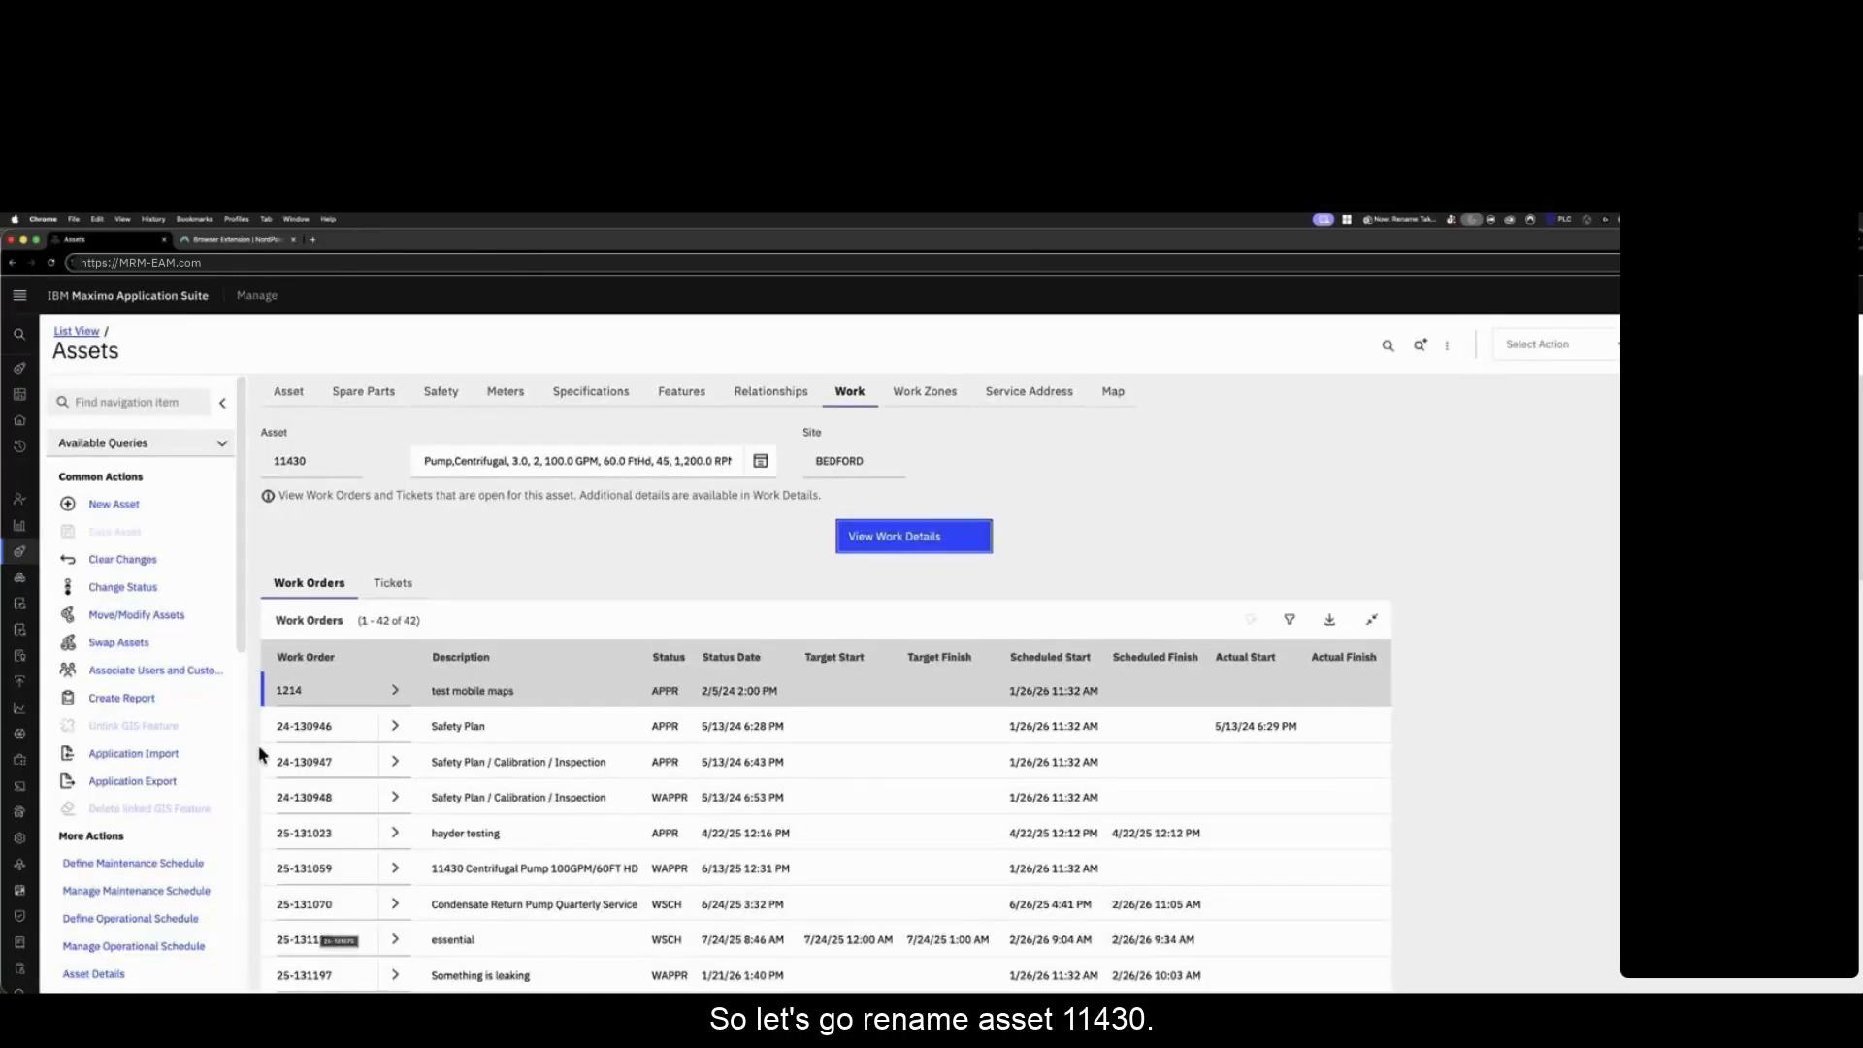
Step: Find and open the MRM Rename application and list all existing rename jobs
left_click(32, 335)
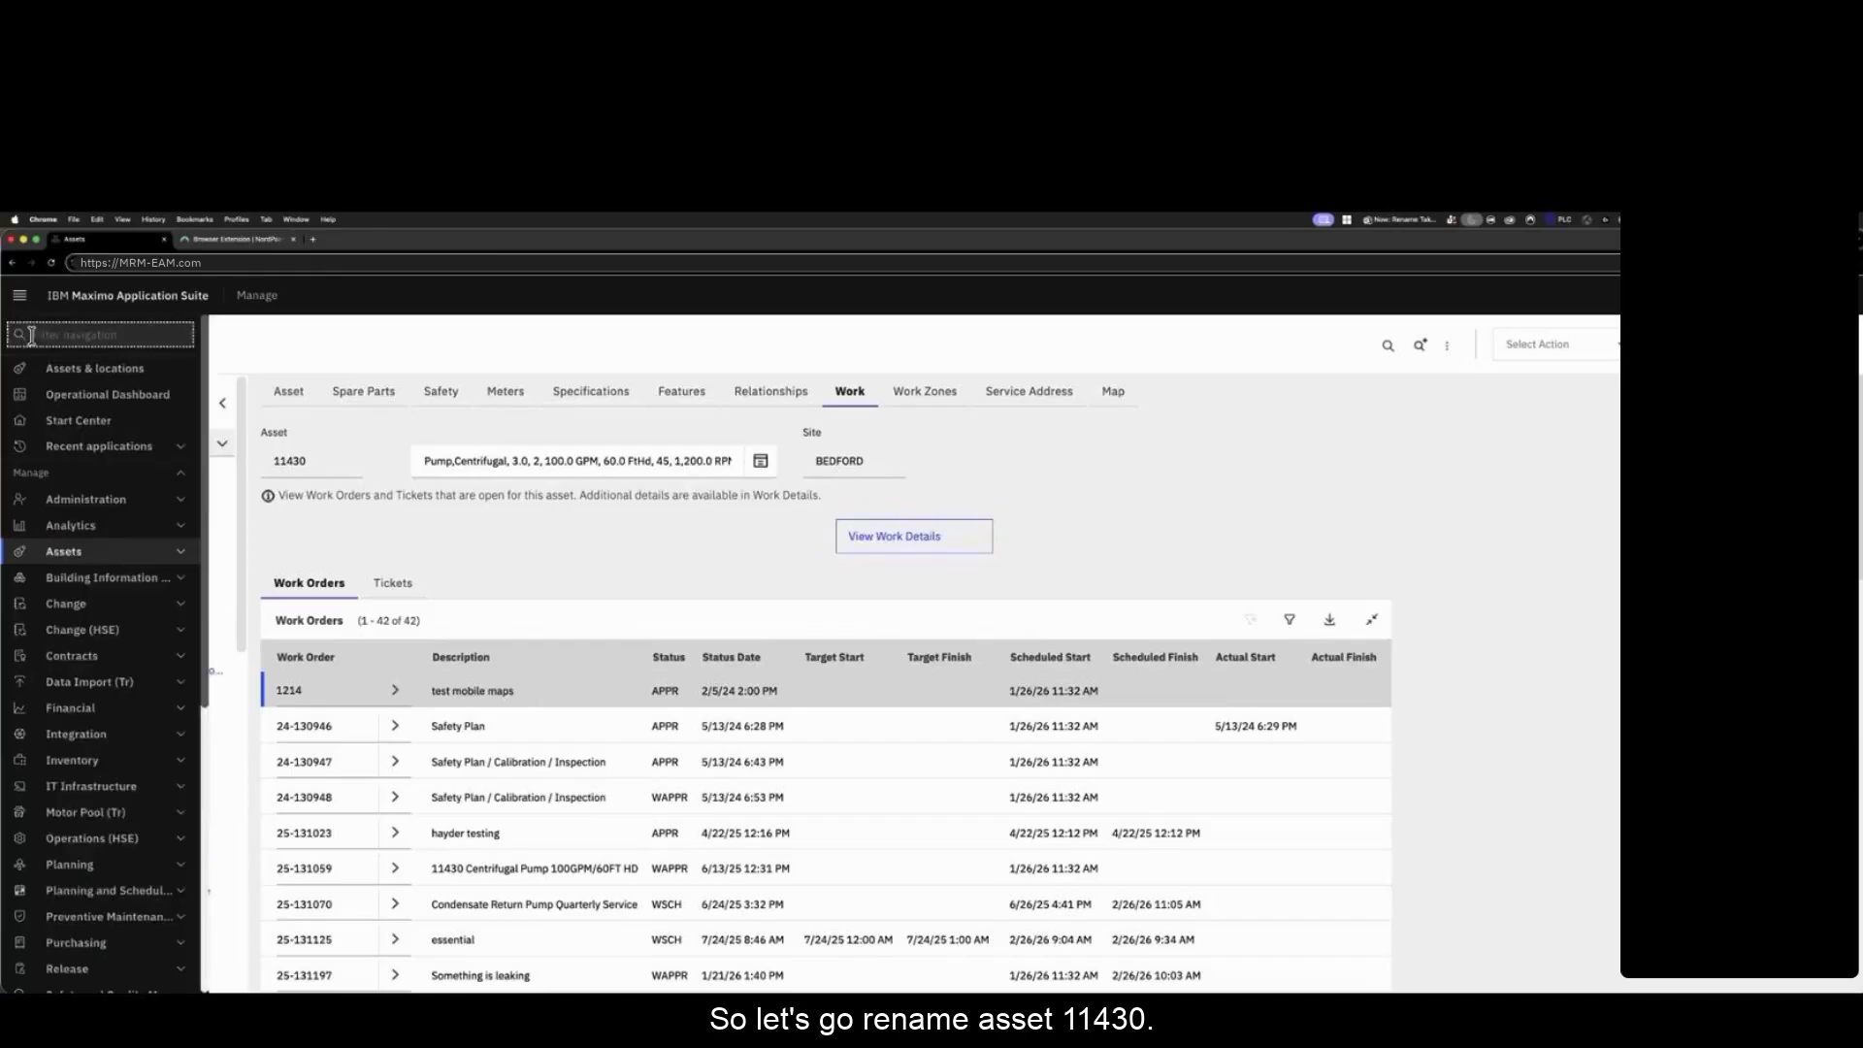
type("rename")
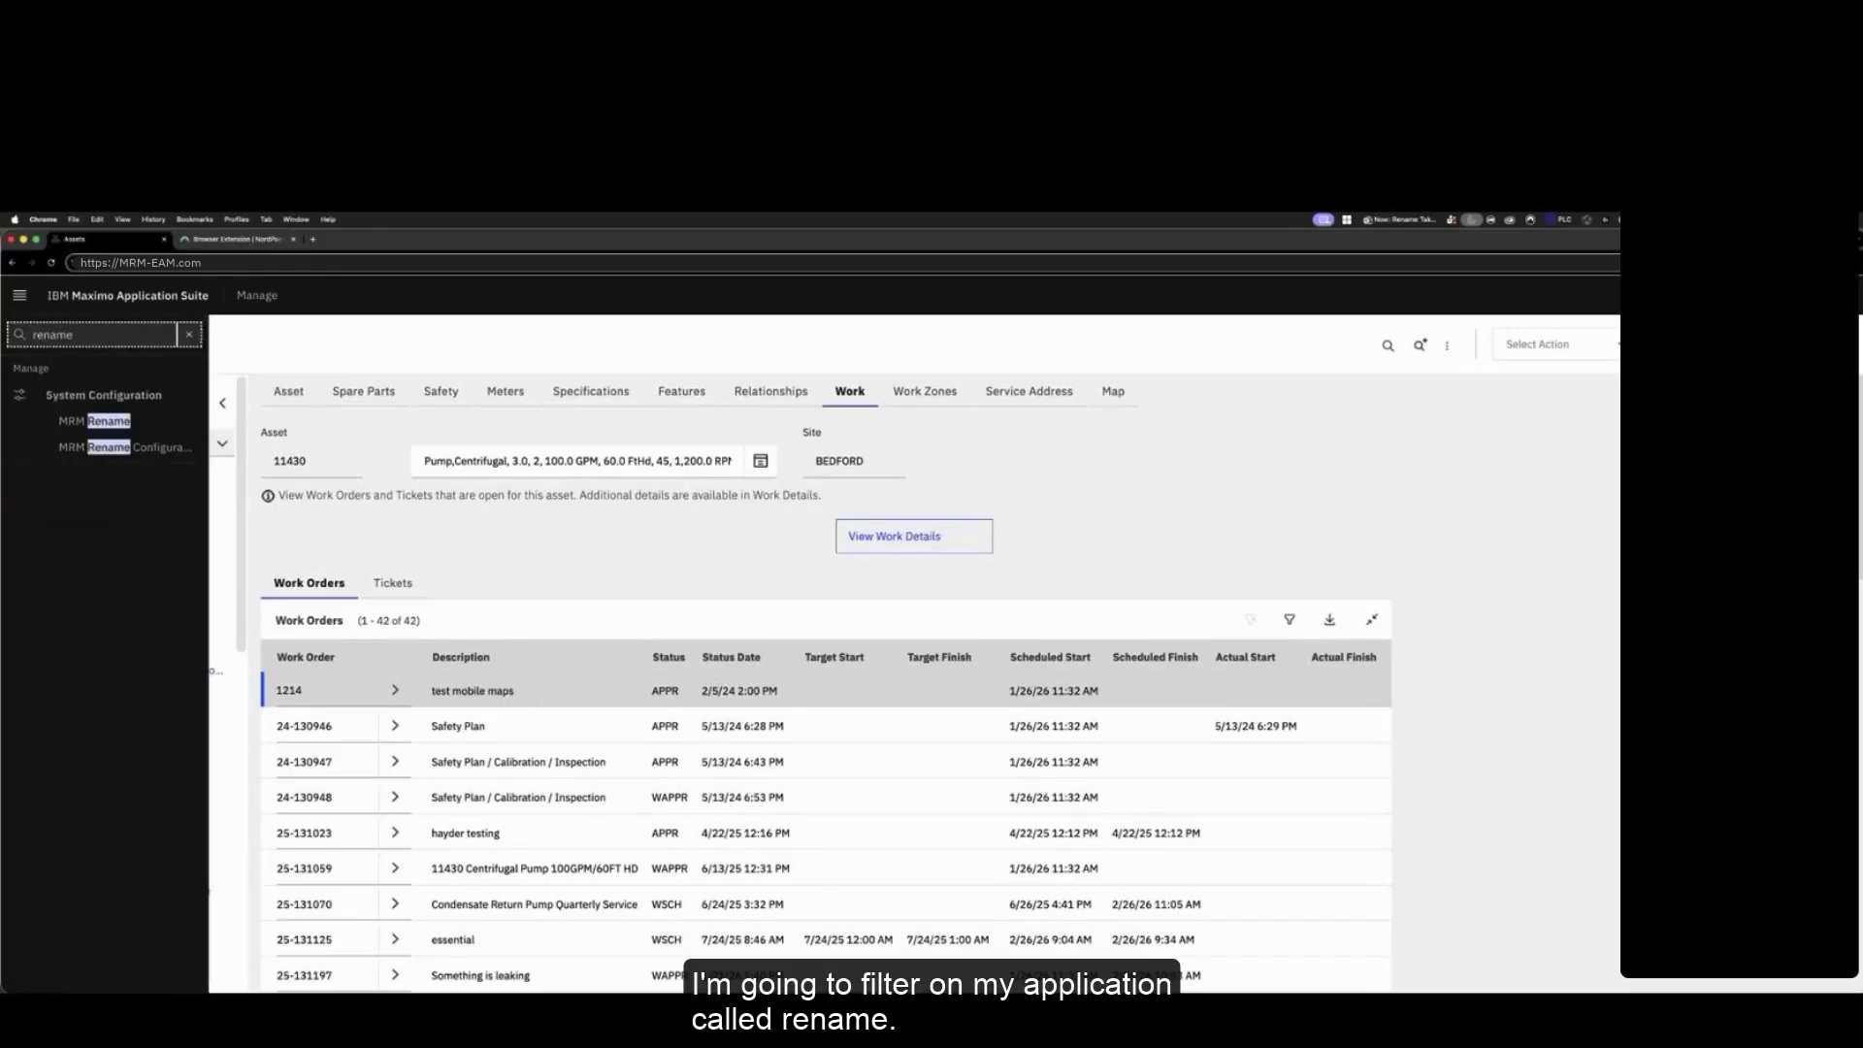
left_click(74, 424)
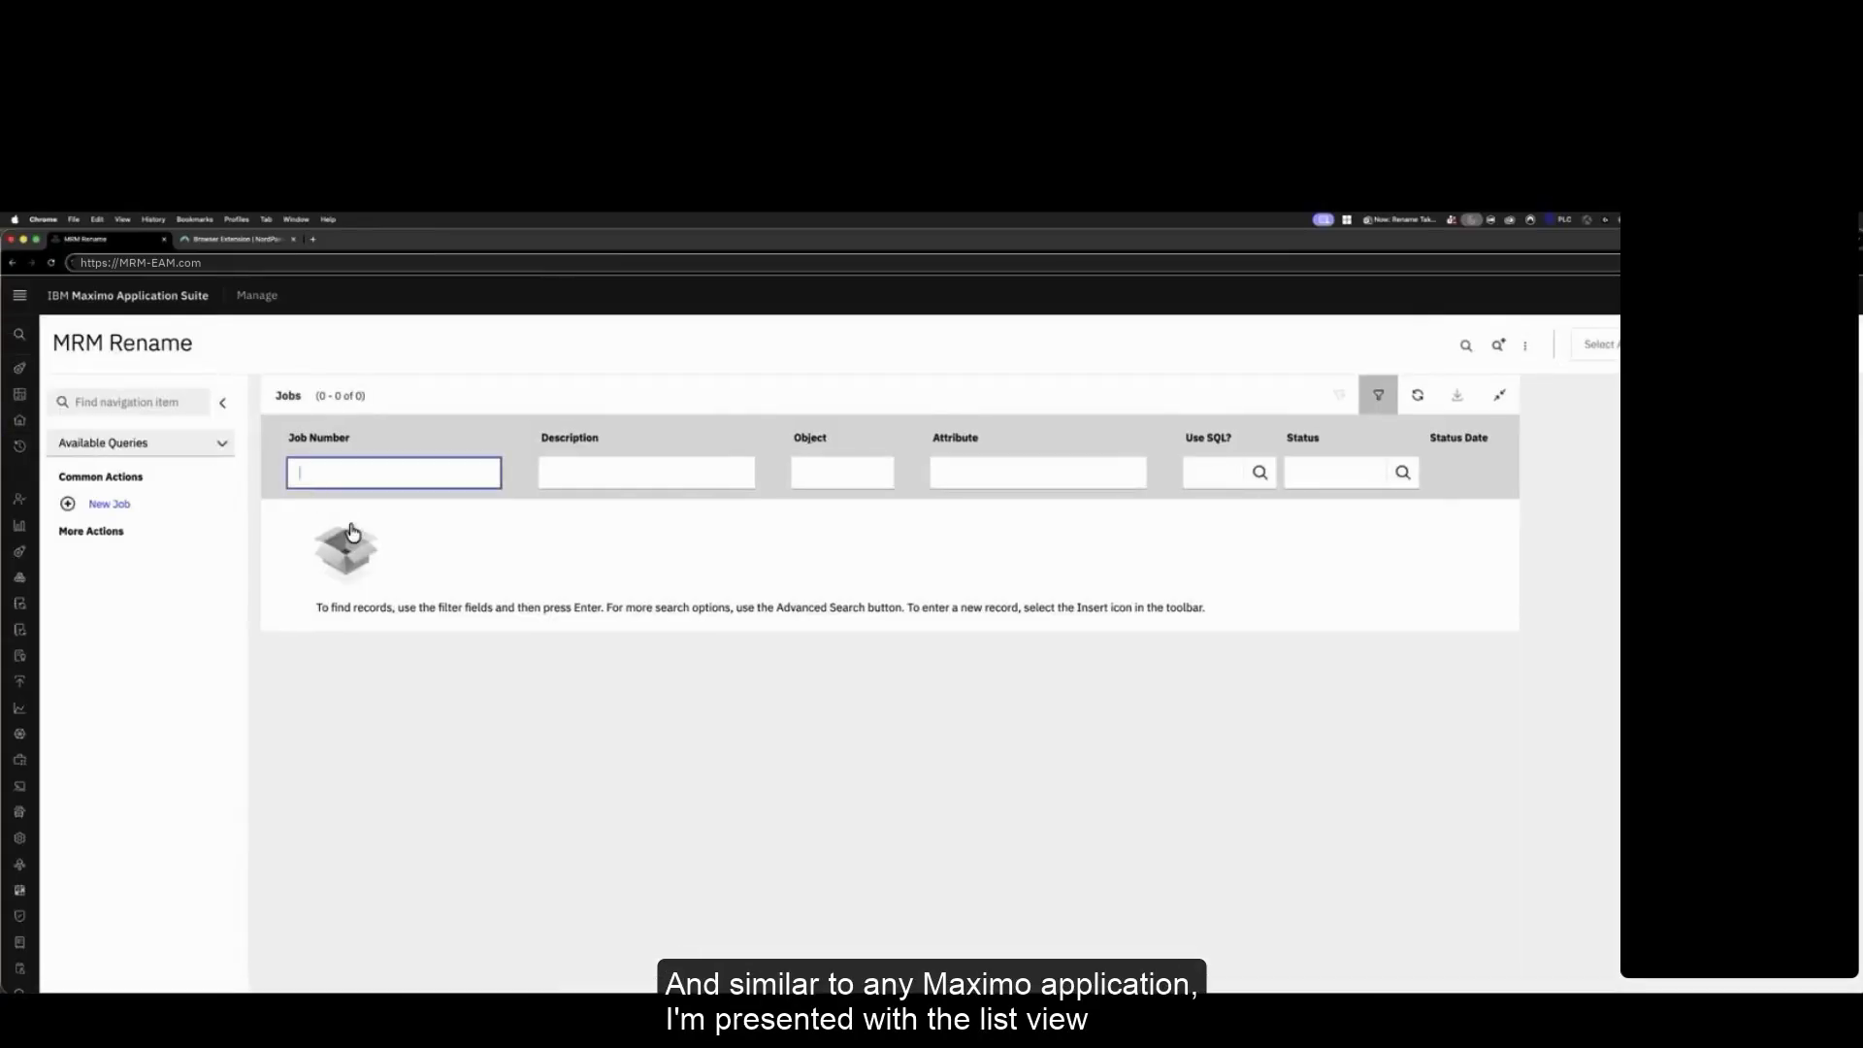
key("Return")
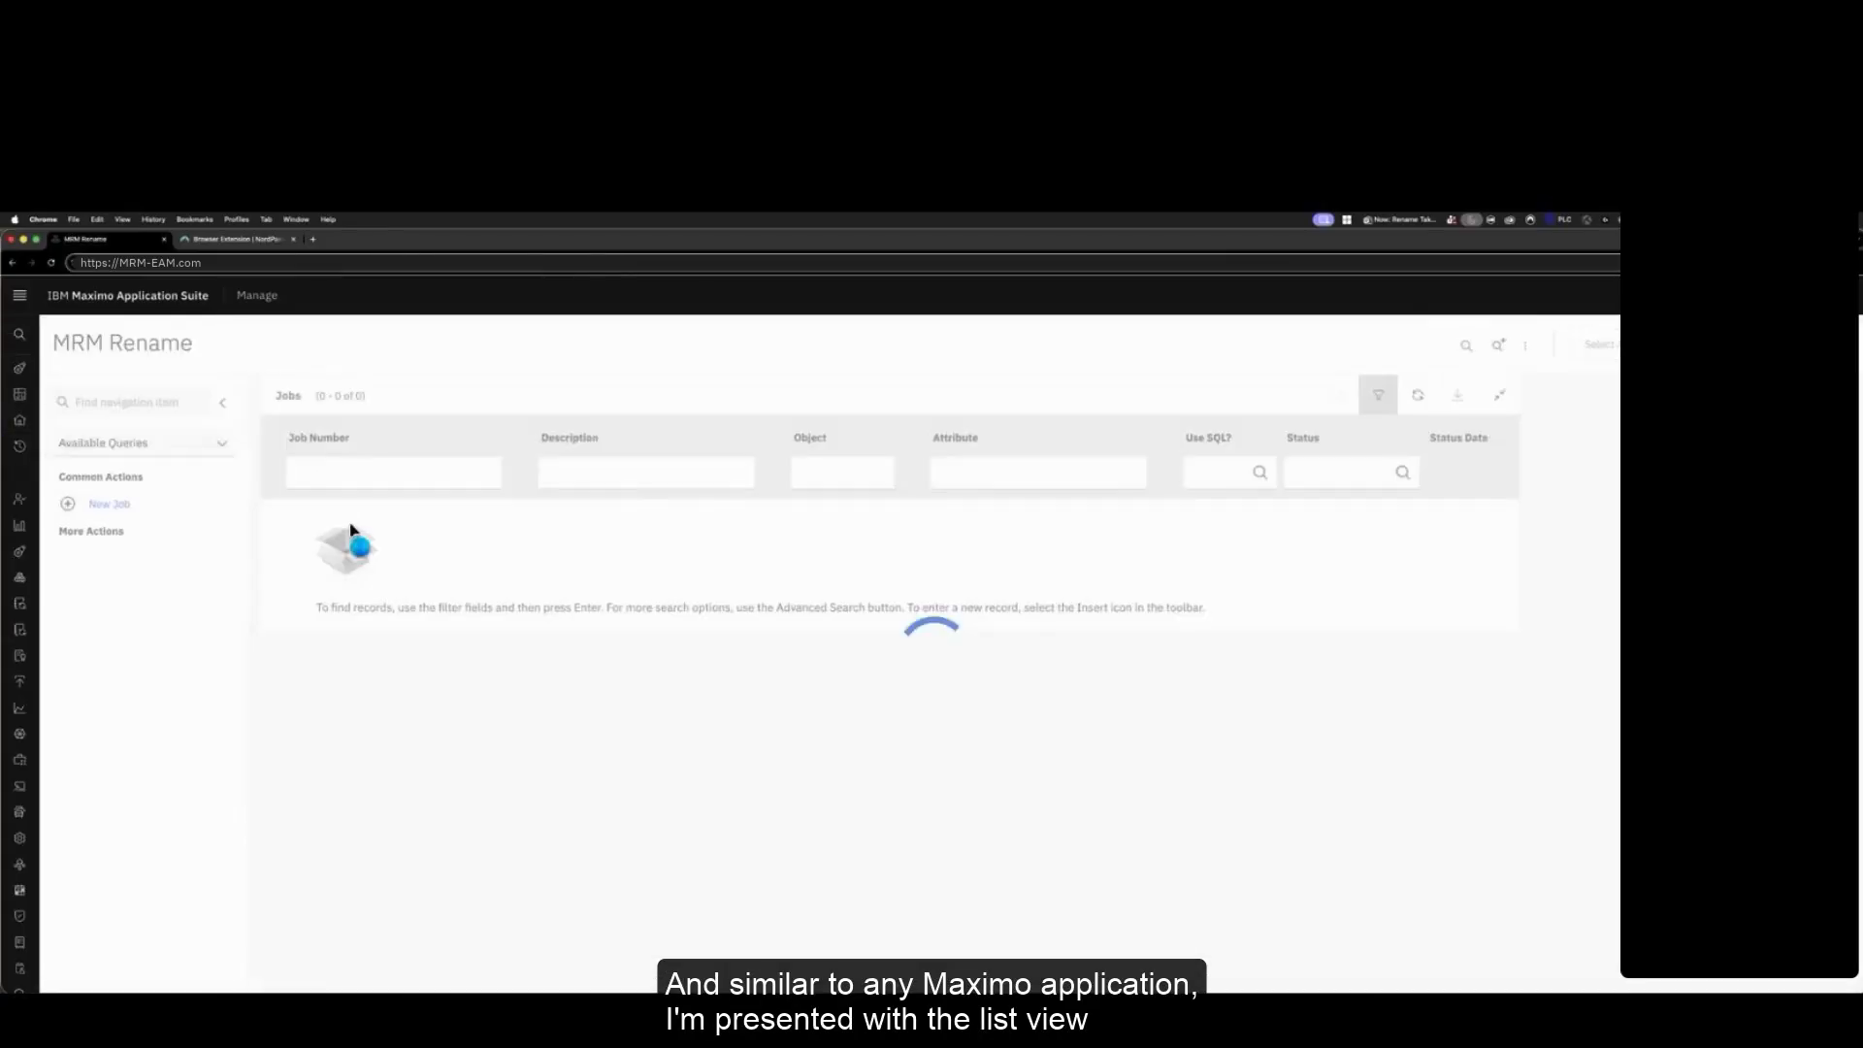
left_click(349, 521)
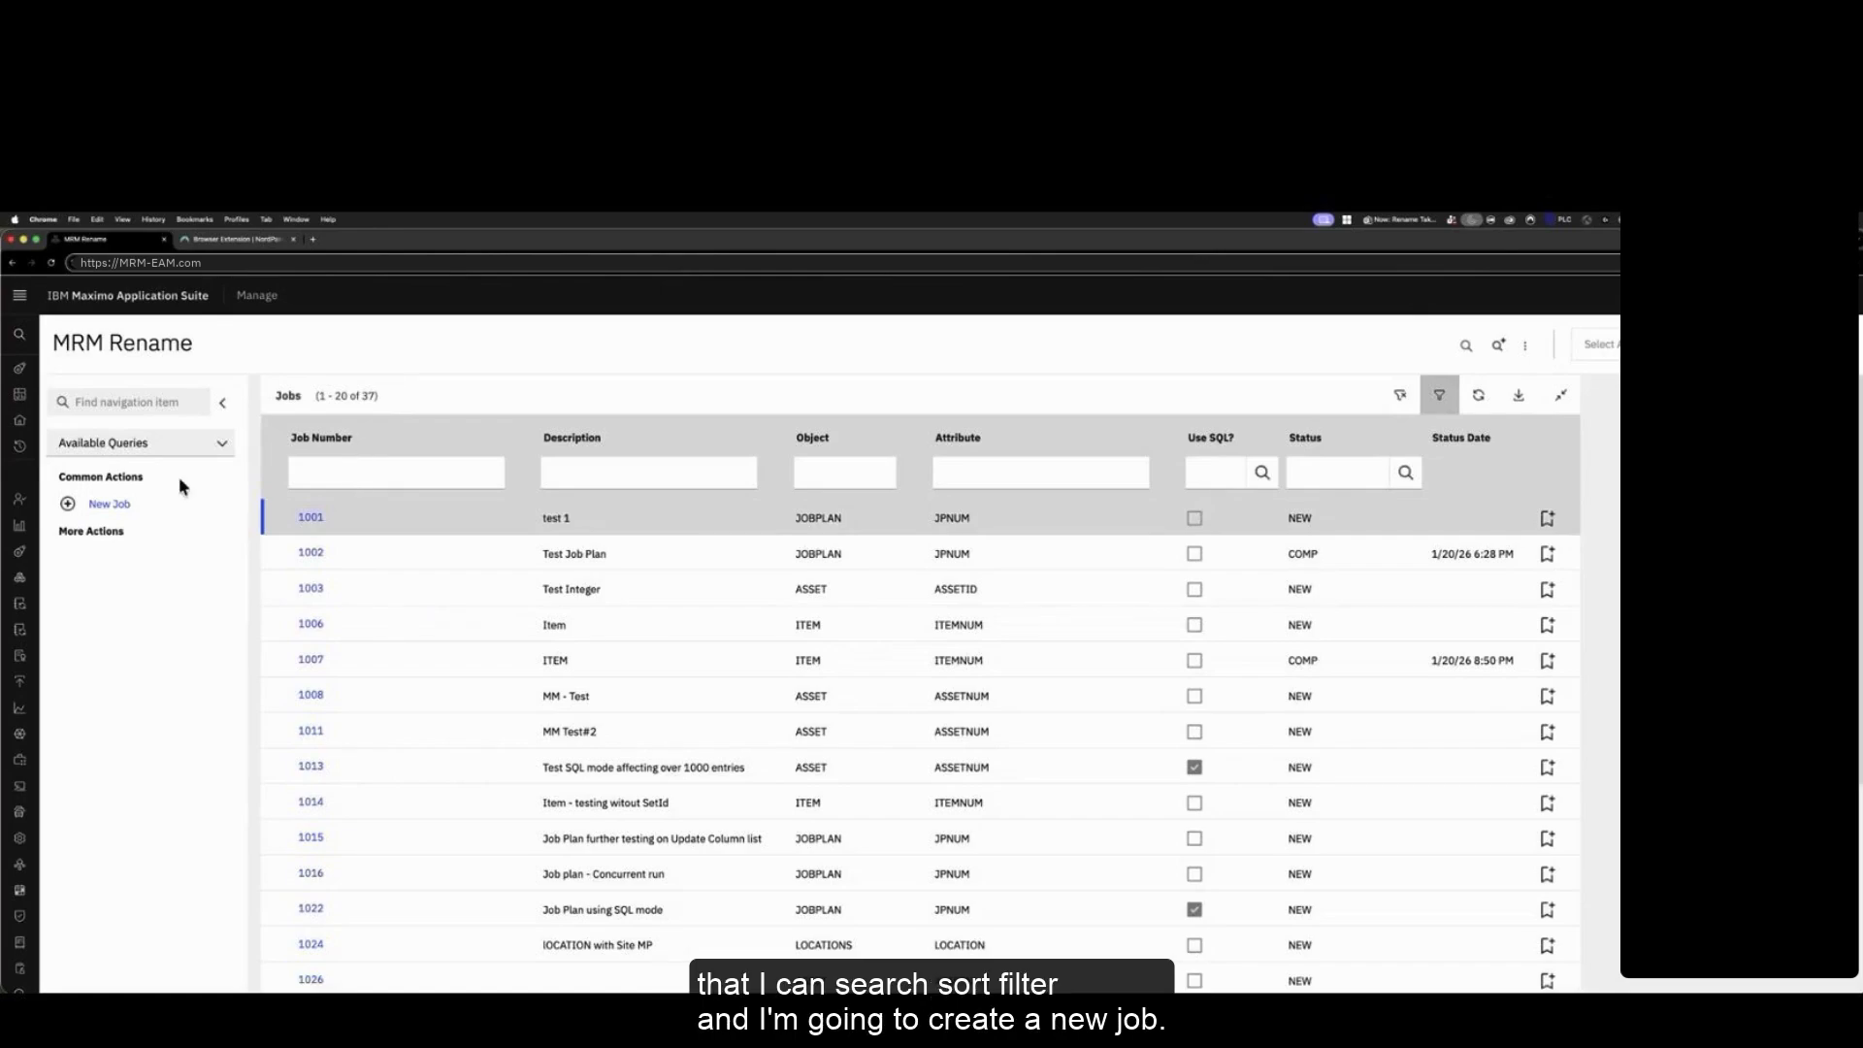
Step: Create a new rename job with the description "Rename Asset 11430 to new standard"
left_click(113, 504)
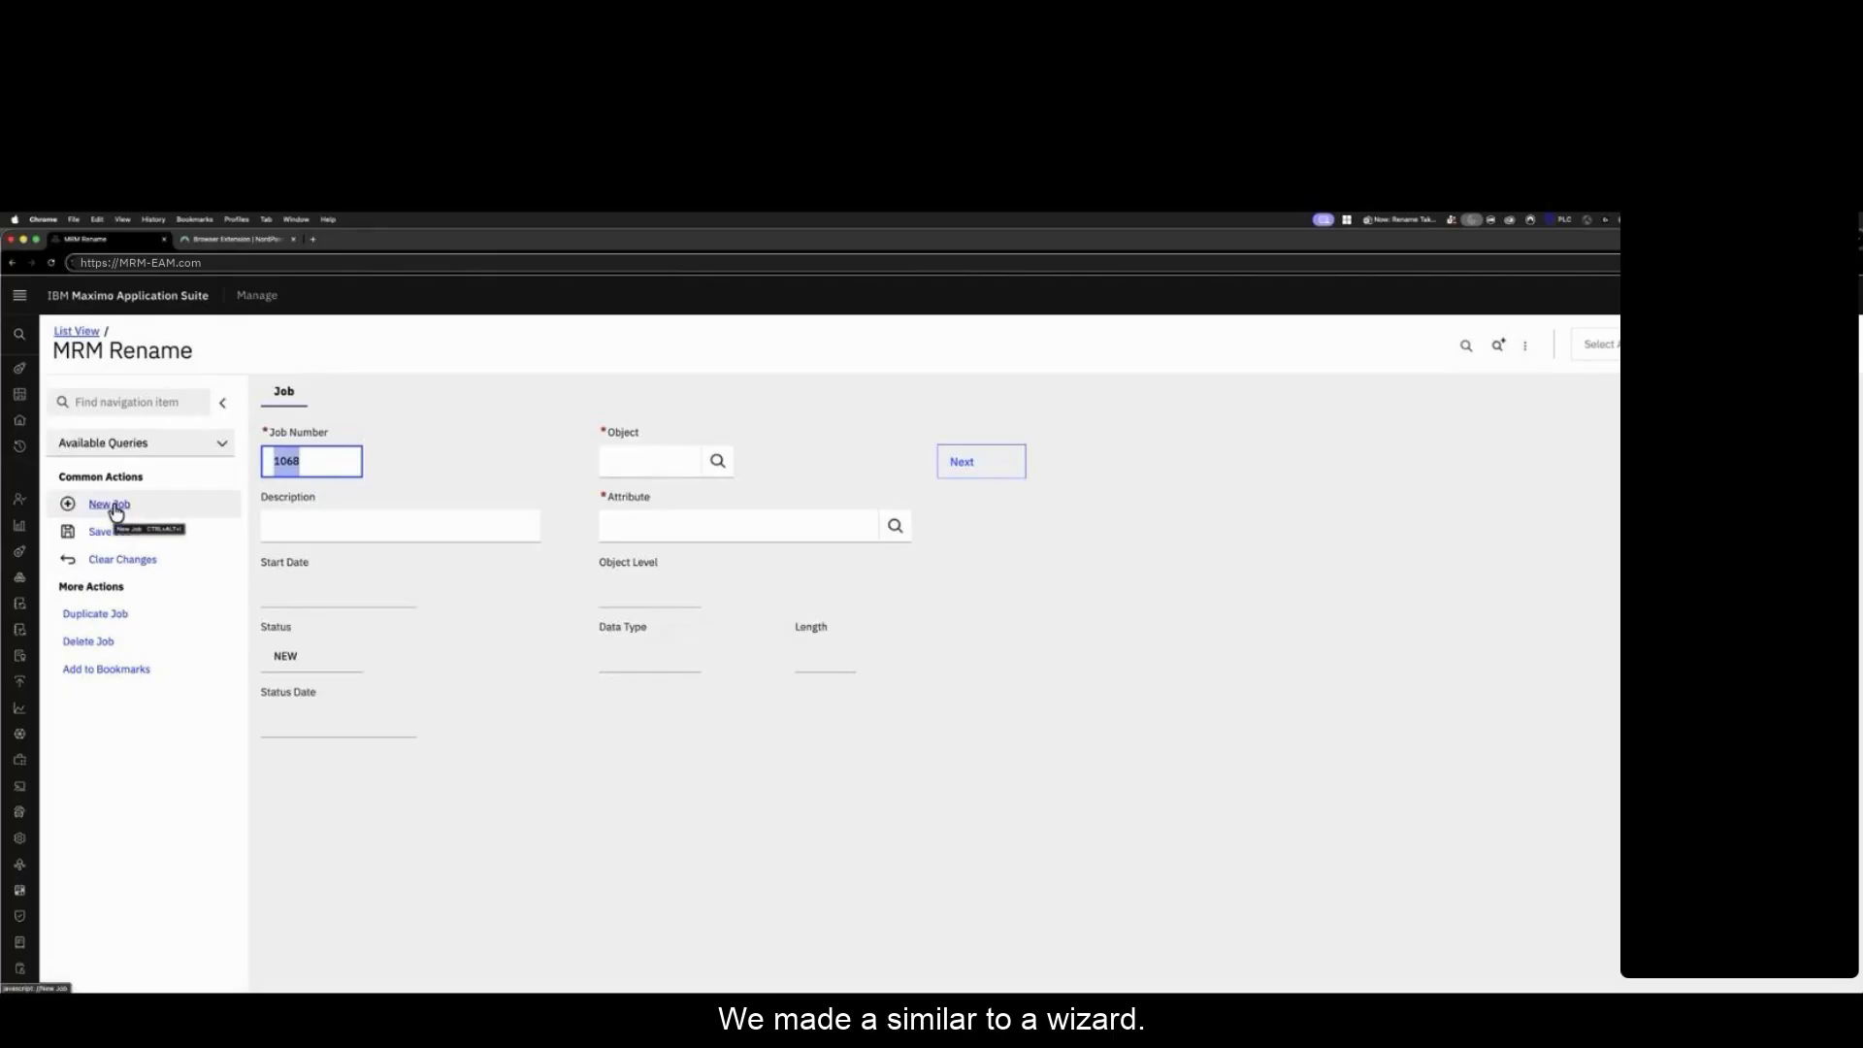
left_click(295, 525)
type("Rename Asset 11430 to new standard")
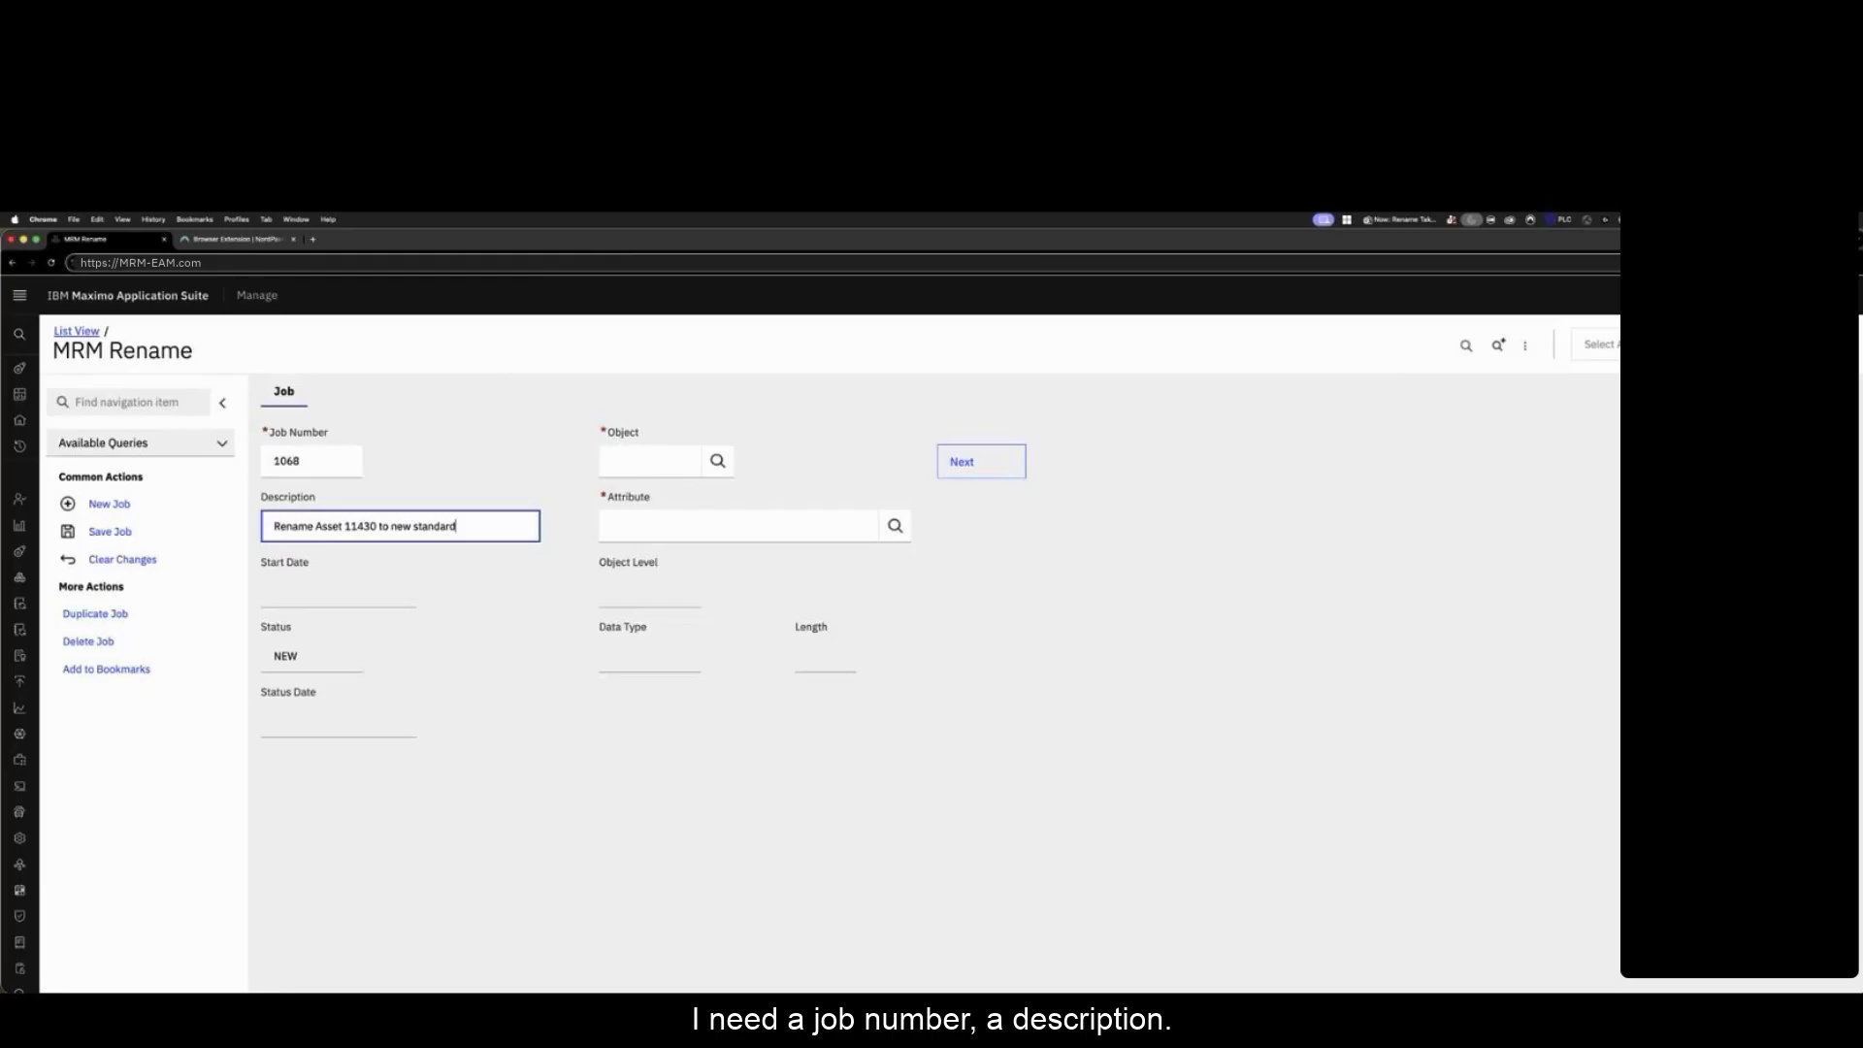
Step: Choose the ASSET object with its ASSETNUM attribute for the job and proceed to the value mapping stage
left_click(718, 462)
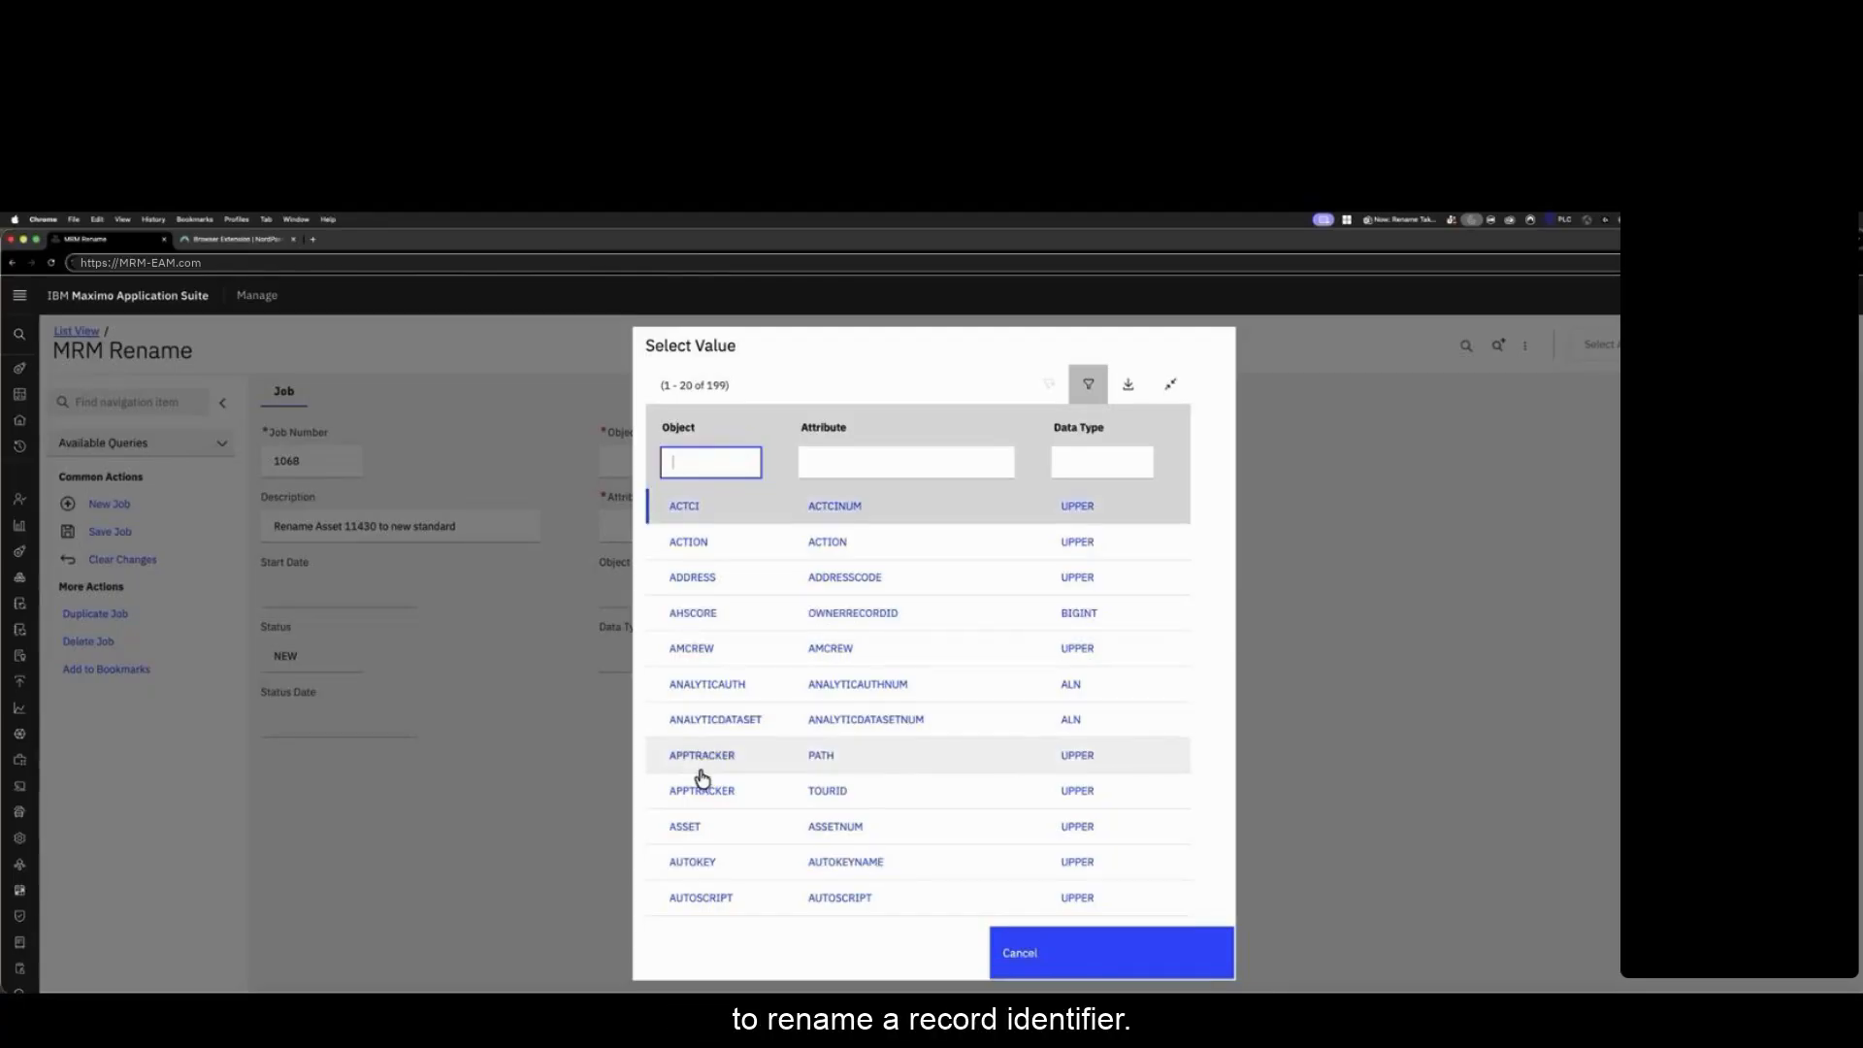
left_click(685, 829)
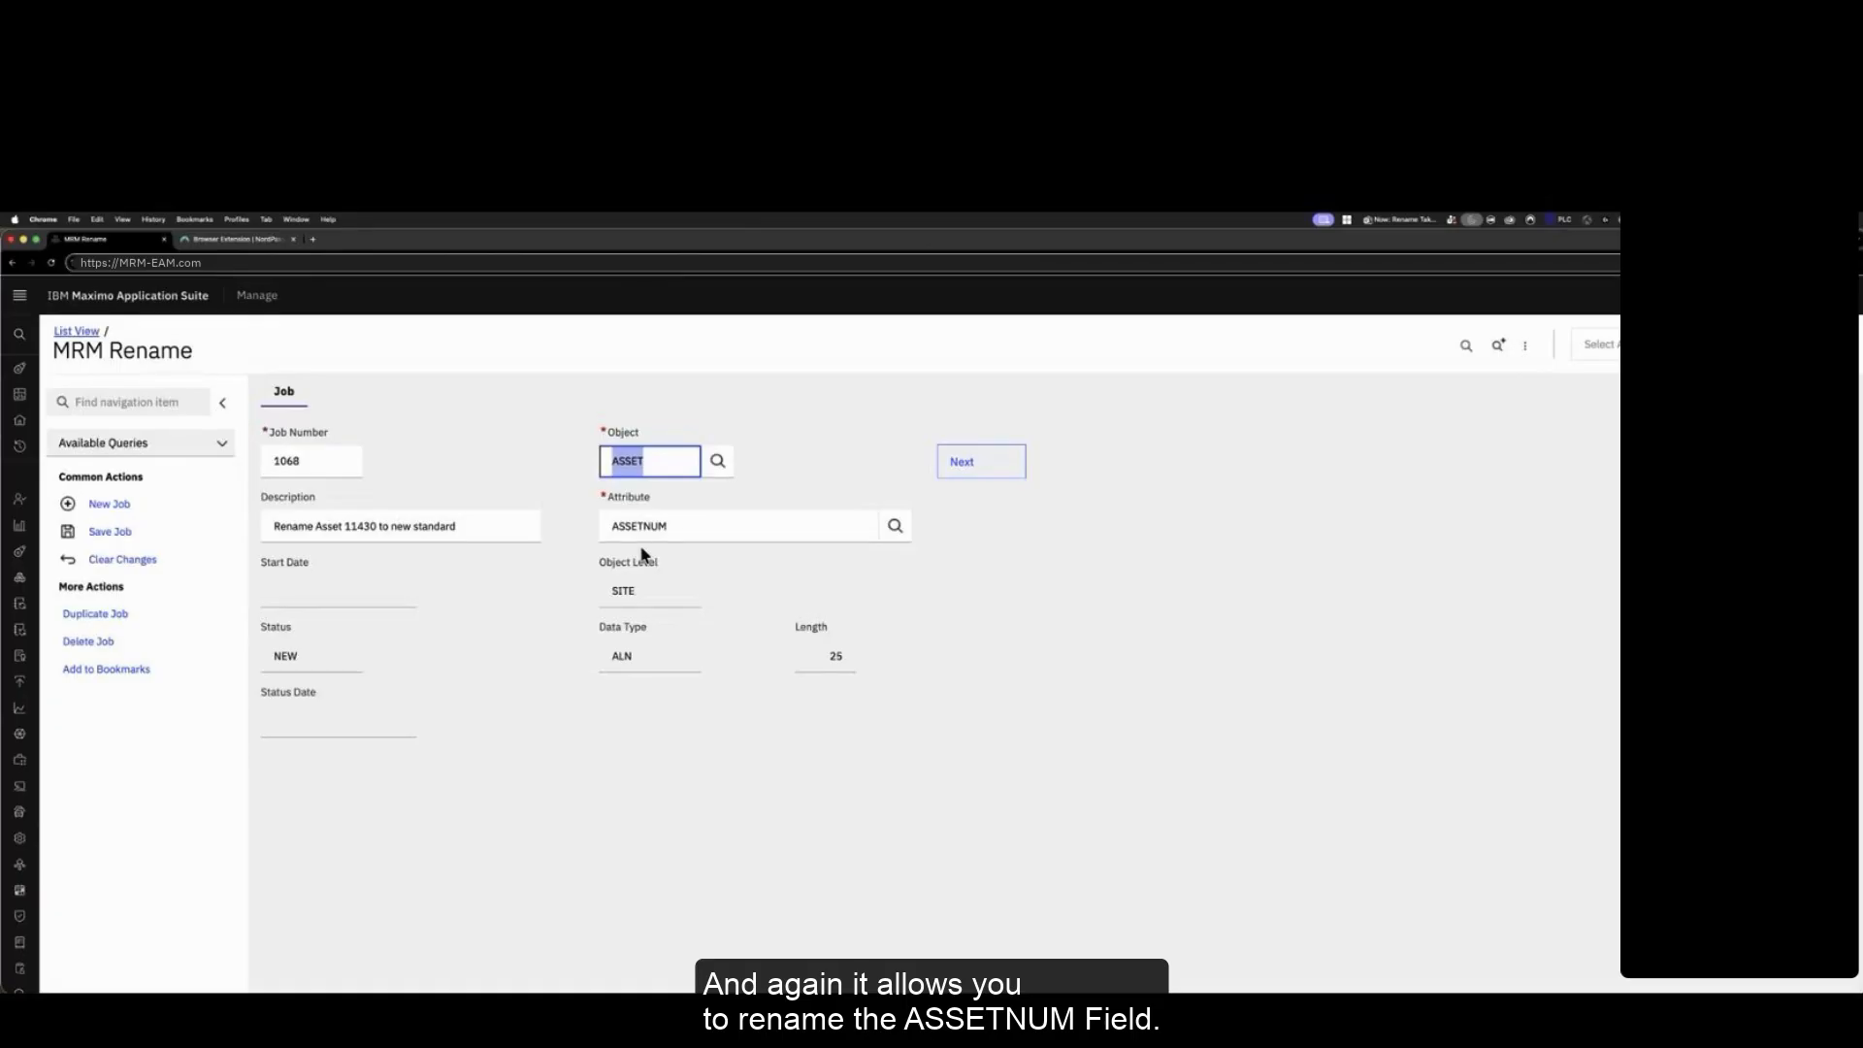
left_click(981, 473)
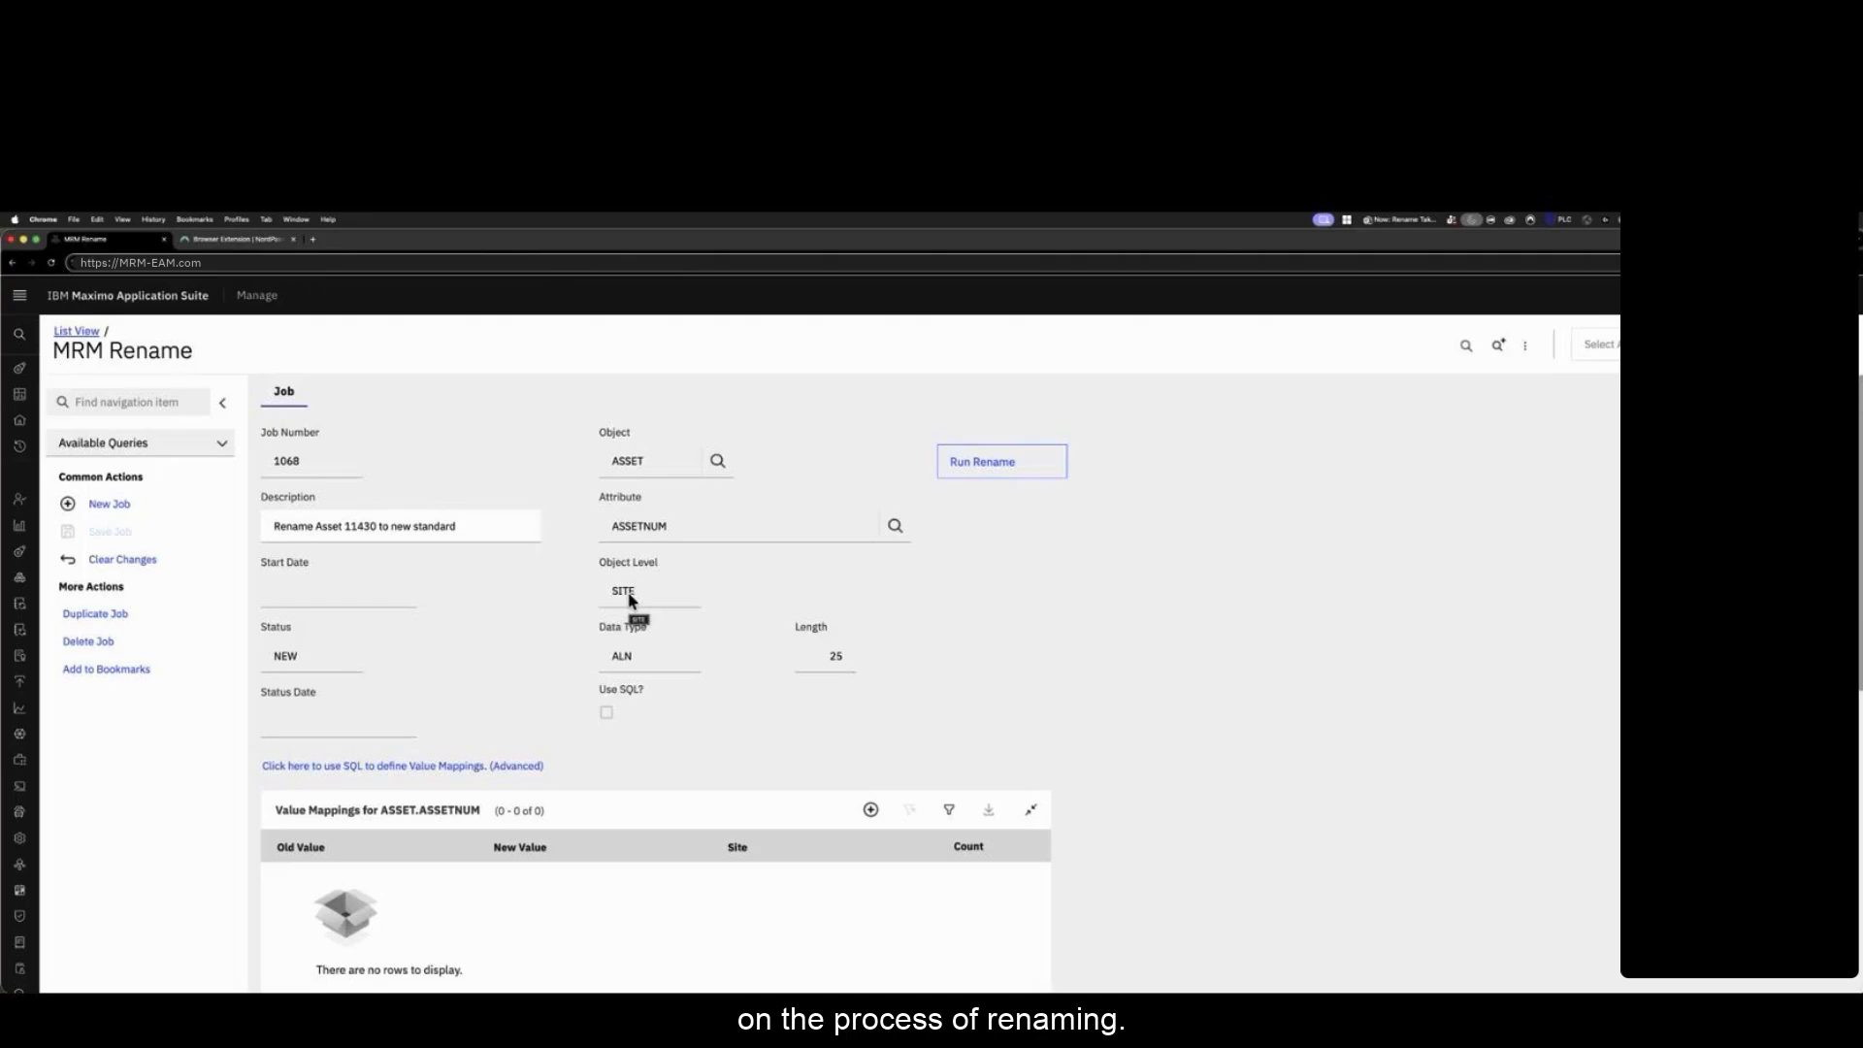
Step: Examine the Update Columns list of tables and columns affected by the rename, including its second page
scroll(629, 600, "down", 3)
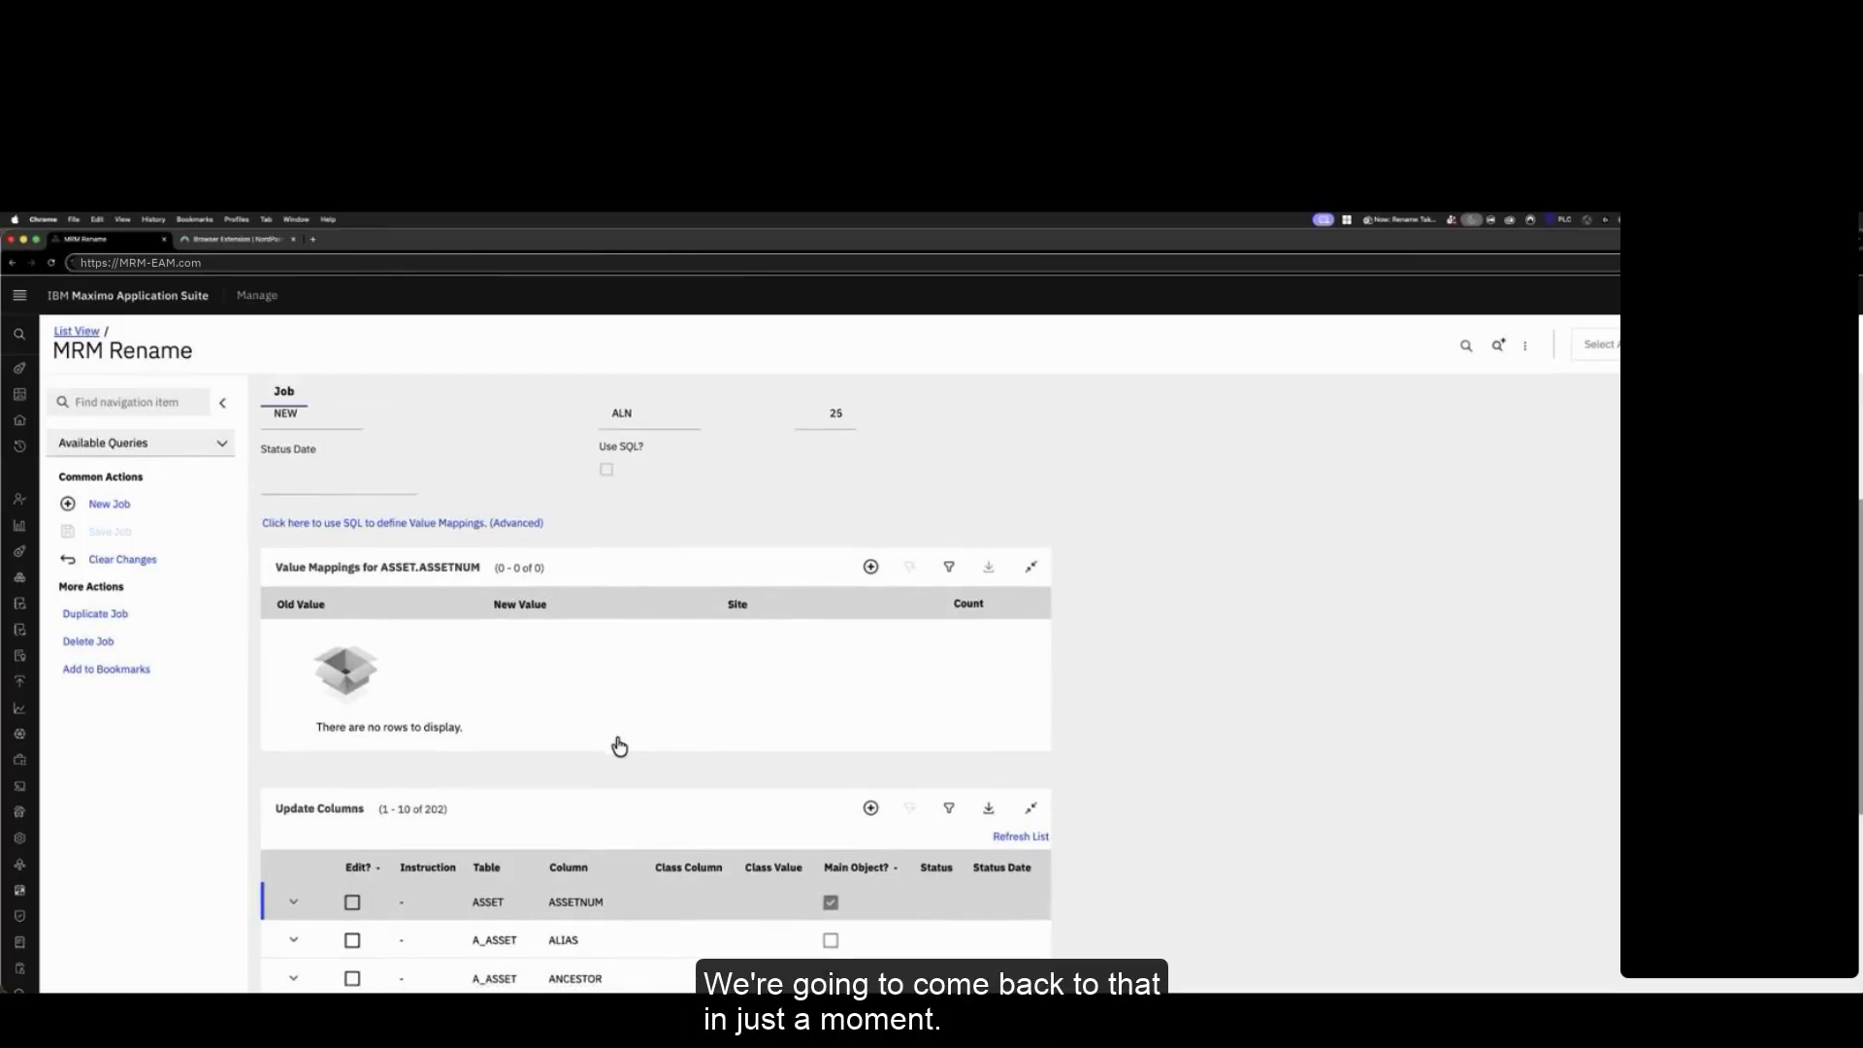
scroll(619, 745, "down", 2)
scroll(619, 745, "down", 2)
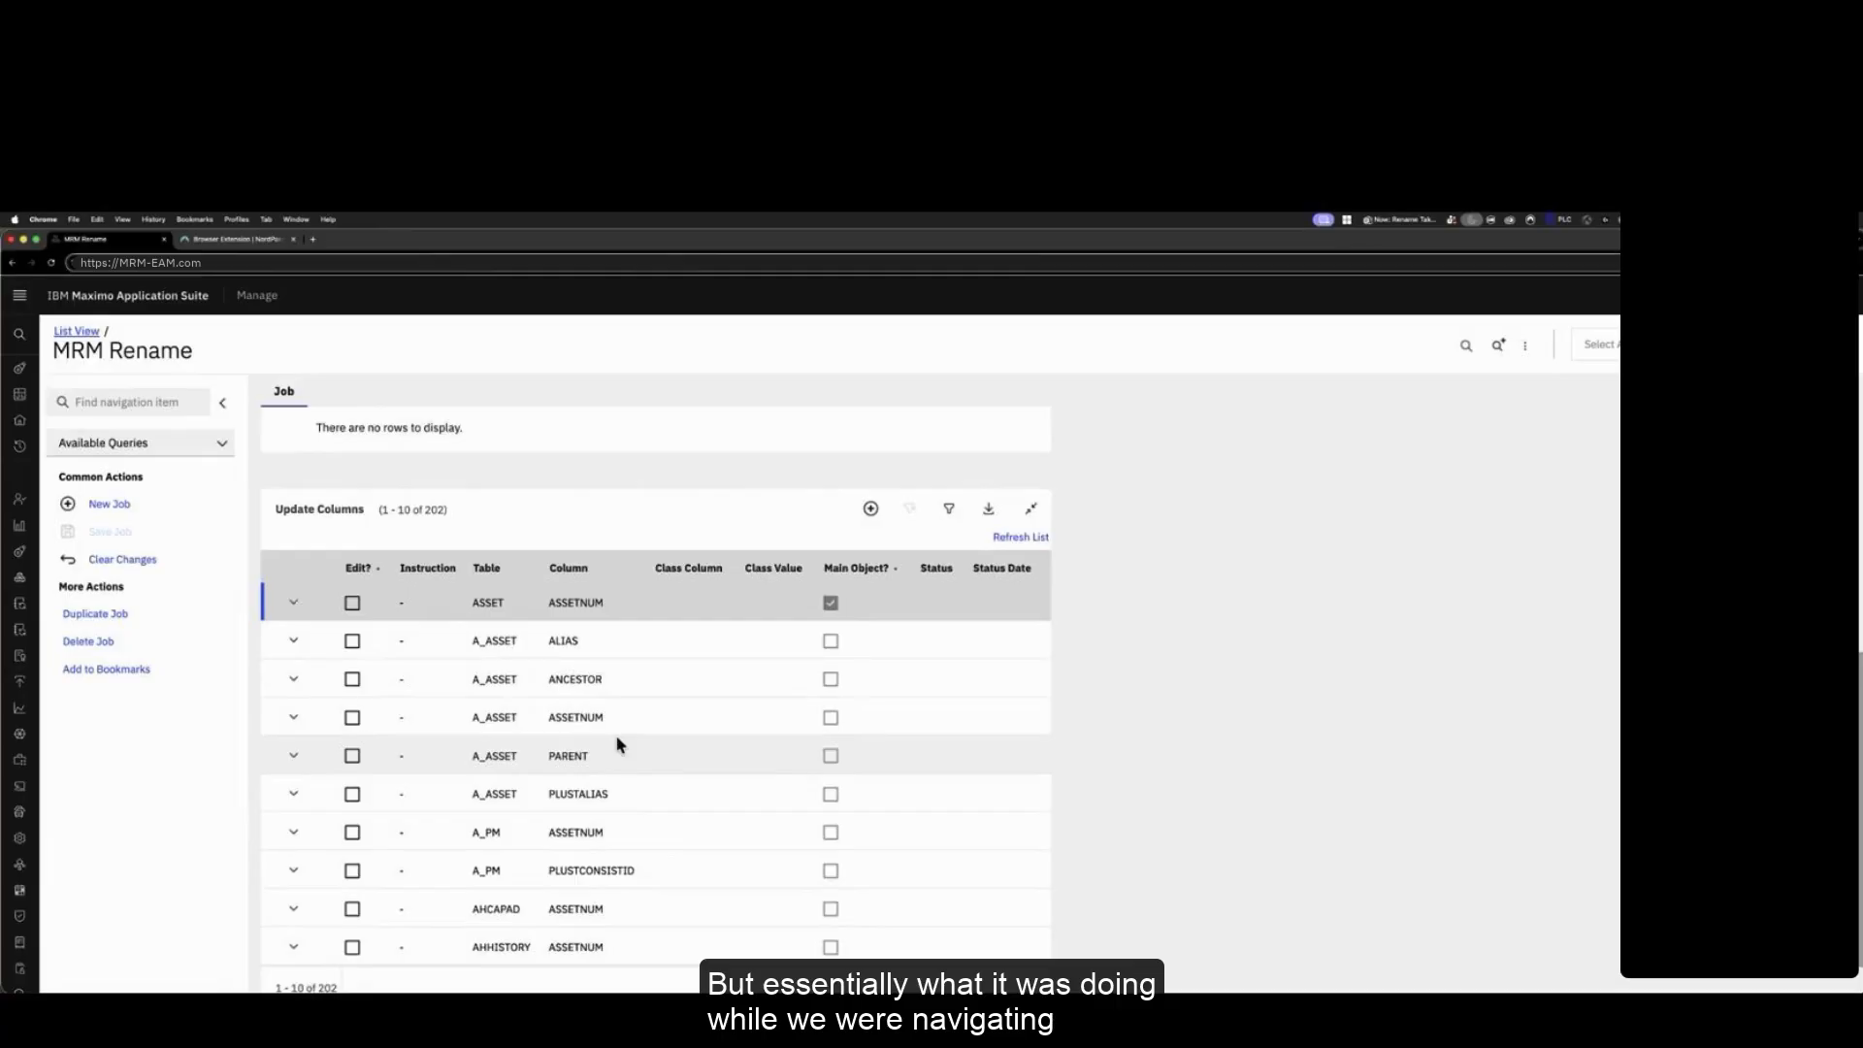
scroll(617, 743, "down", 1)
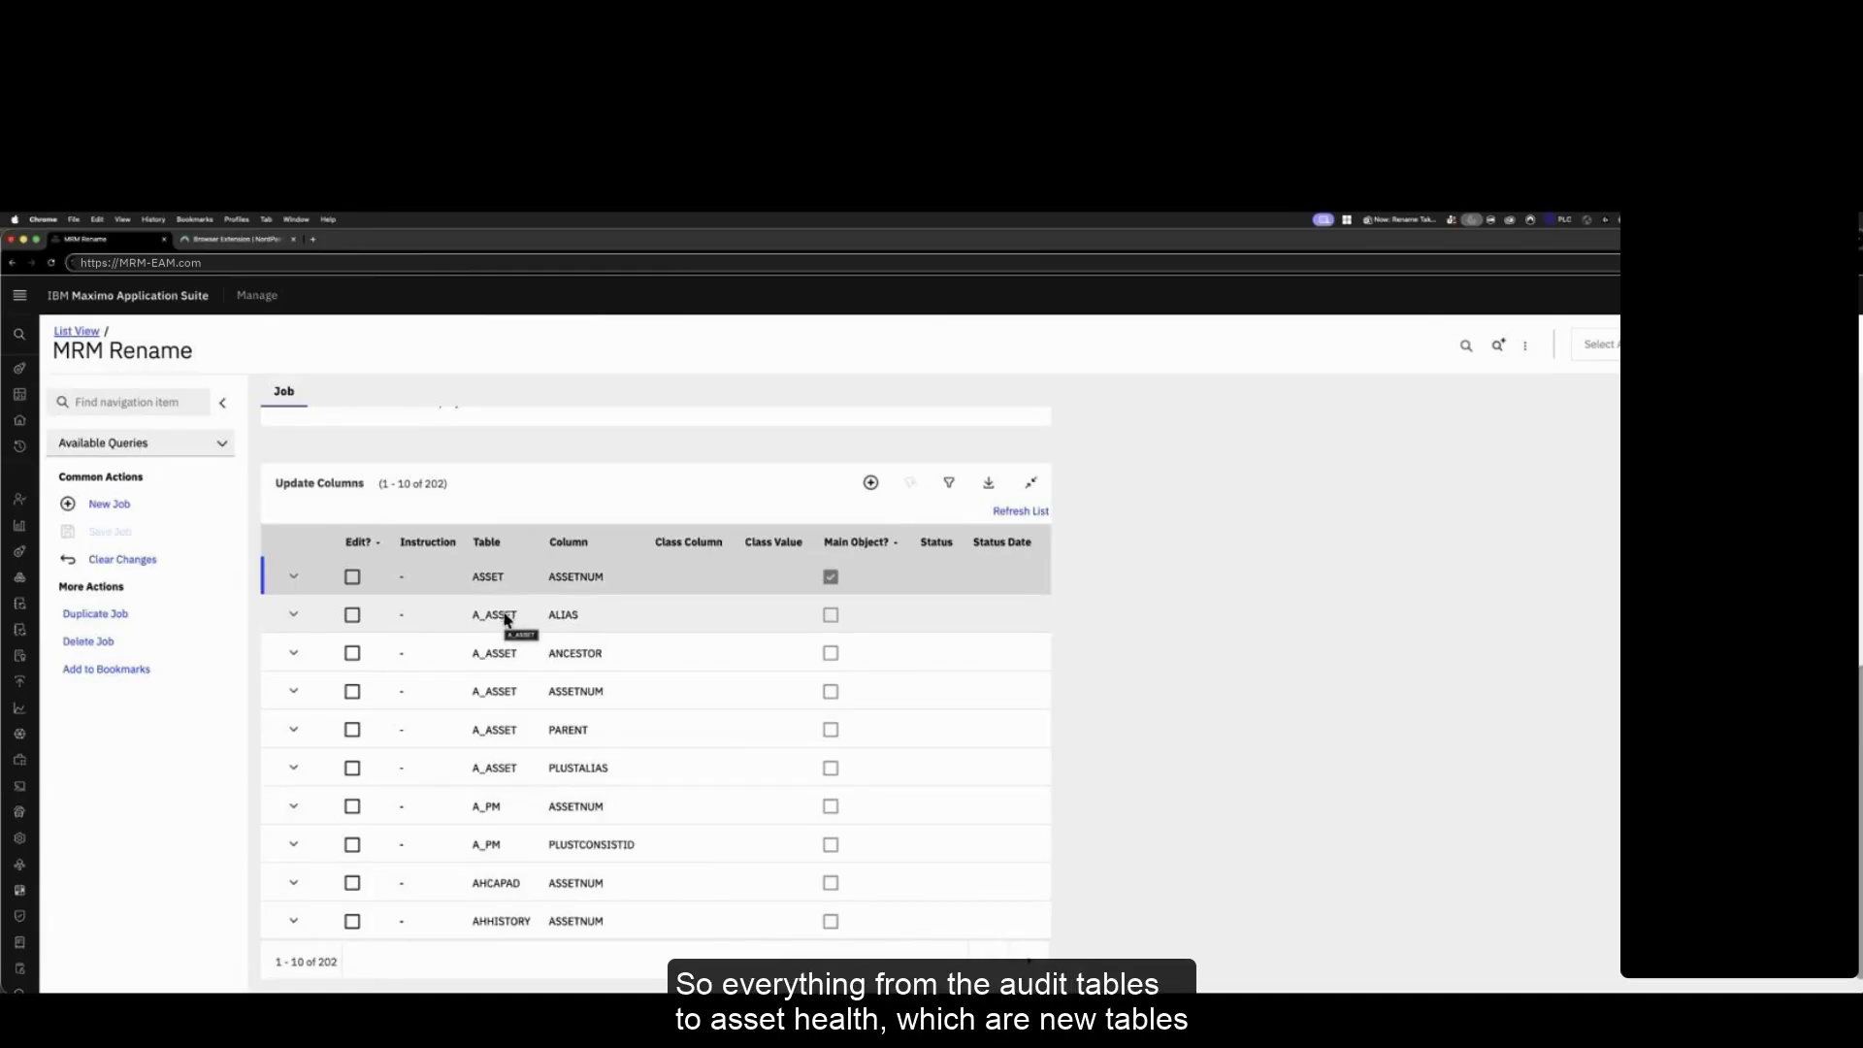
scroll(505, 772, "down", 1)
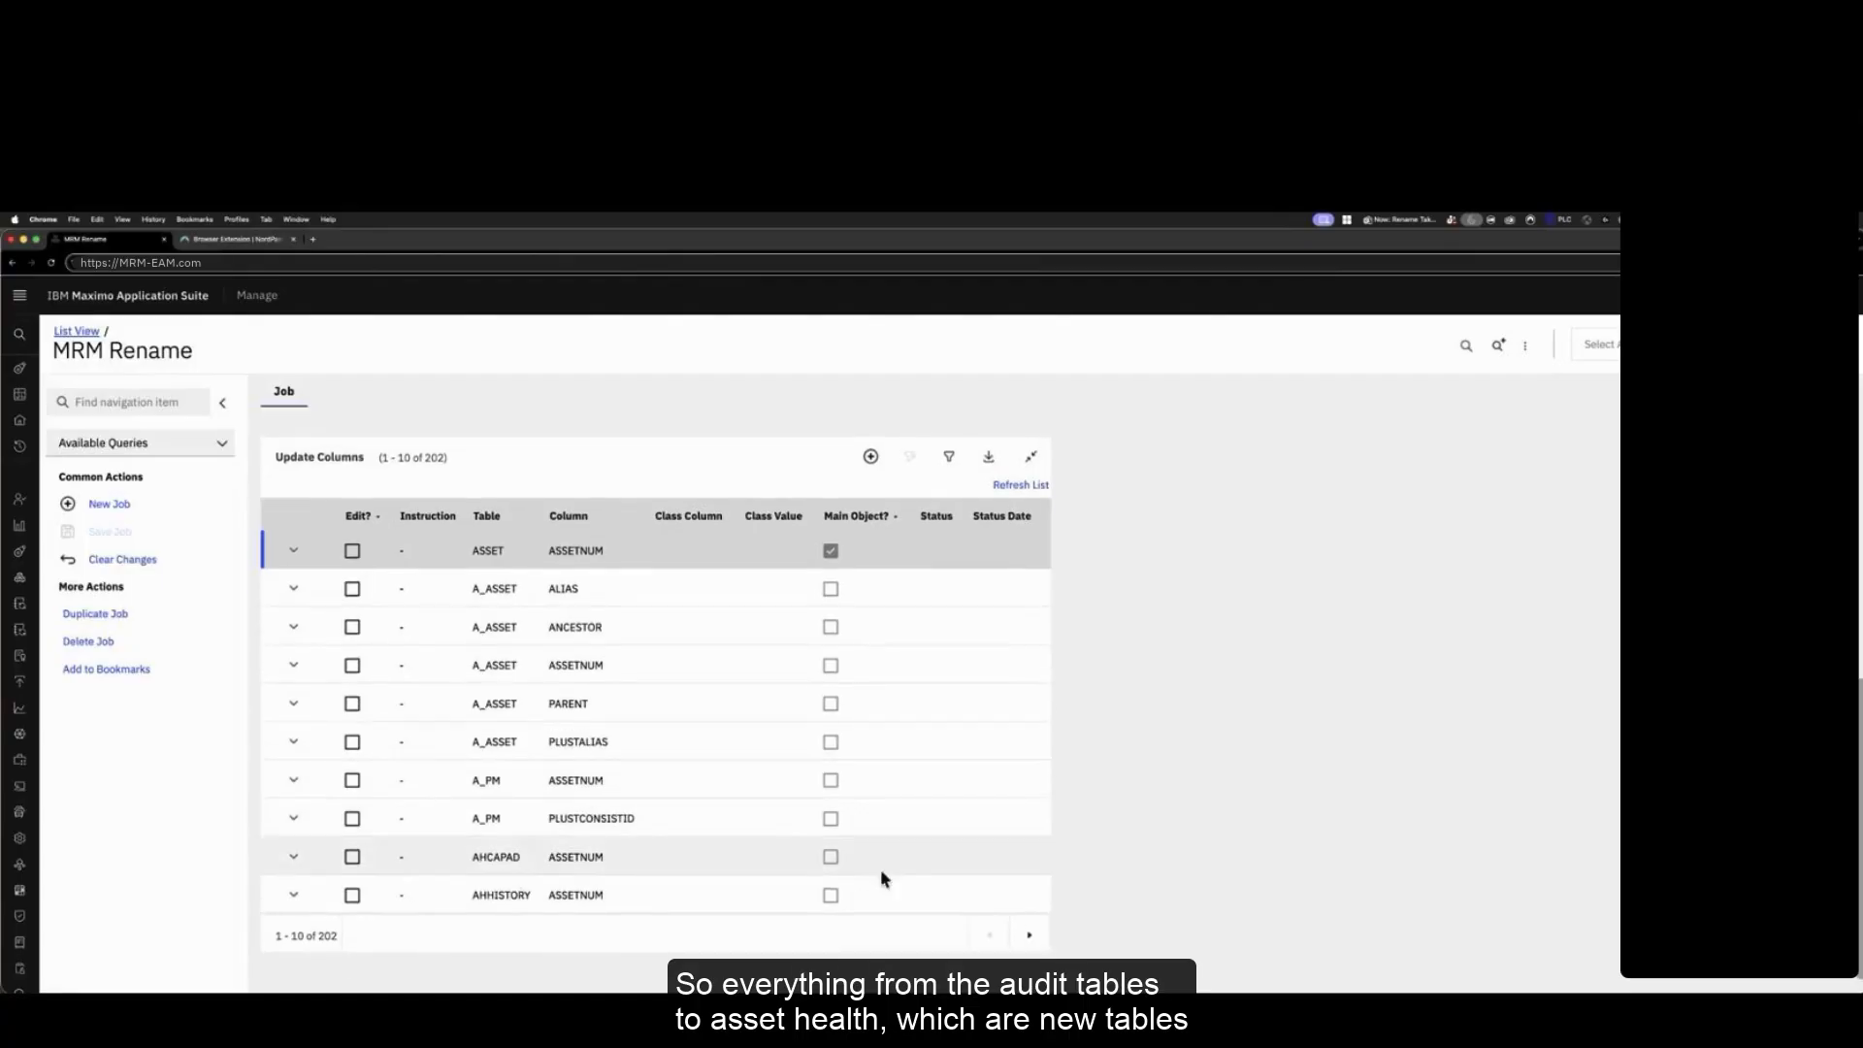
left_click(1030, 935)
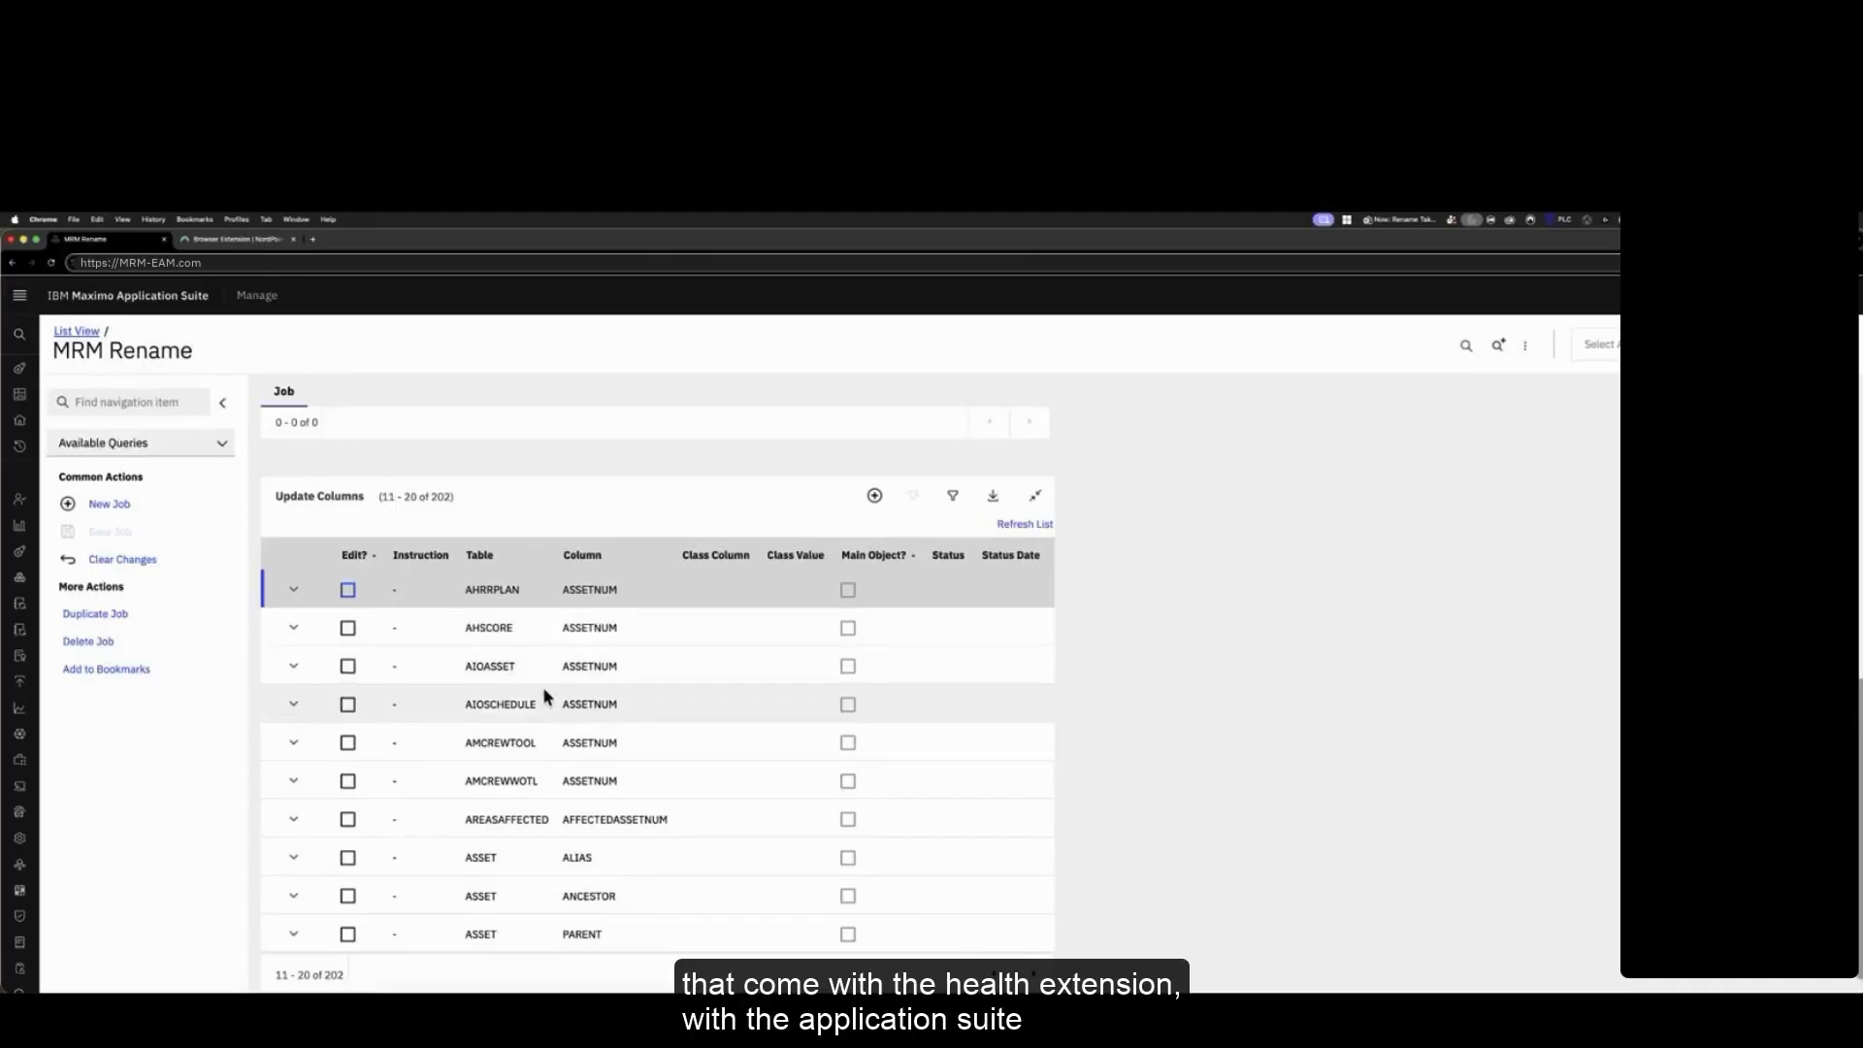
Step: Review the third and fourth pages of the Update Columns list of affected tables
scroll(553, 796, "down", 1)
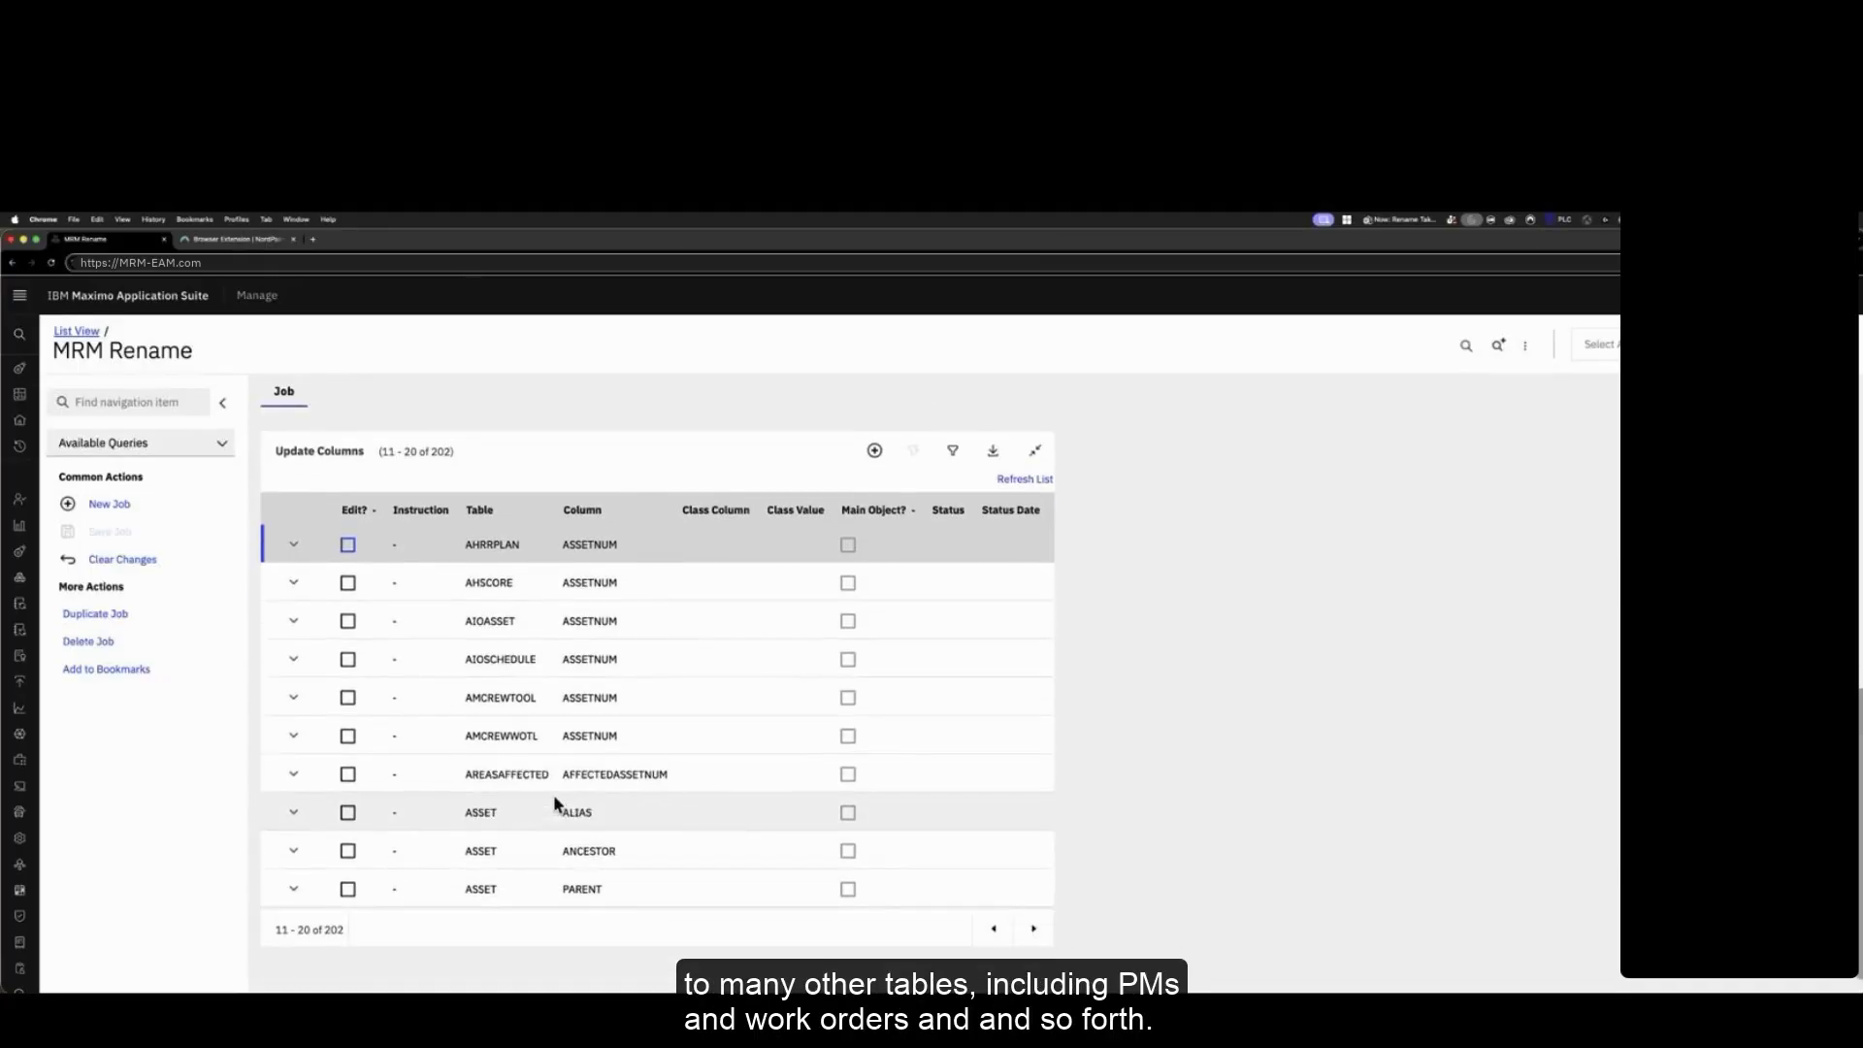
left_click(1033, 935)
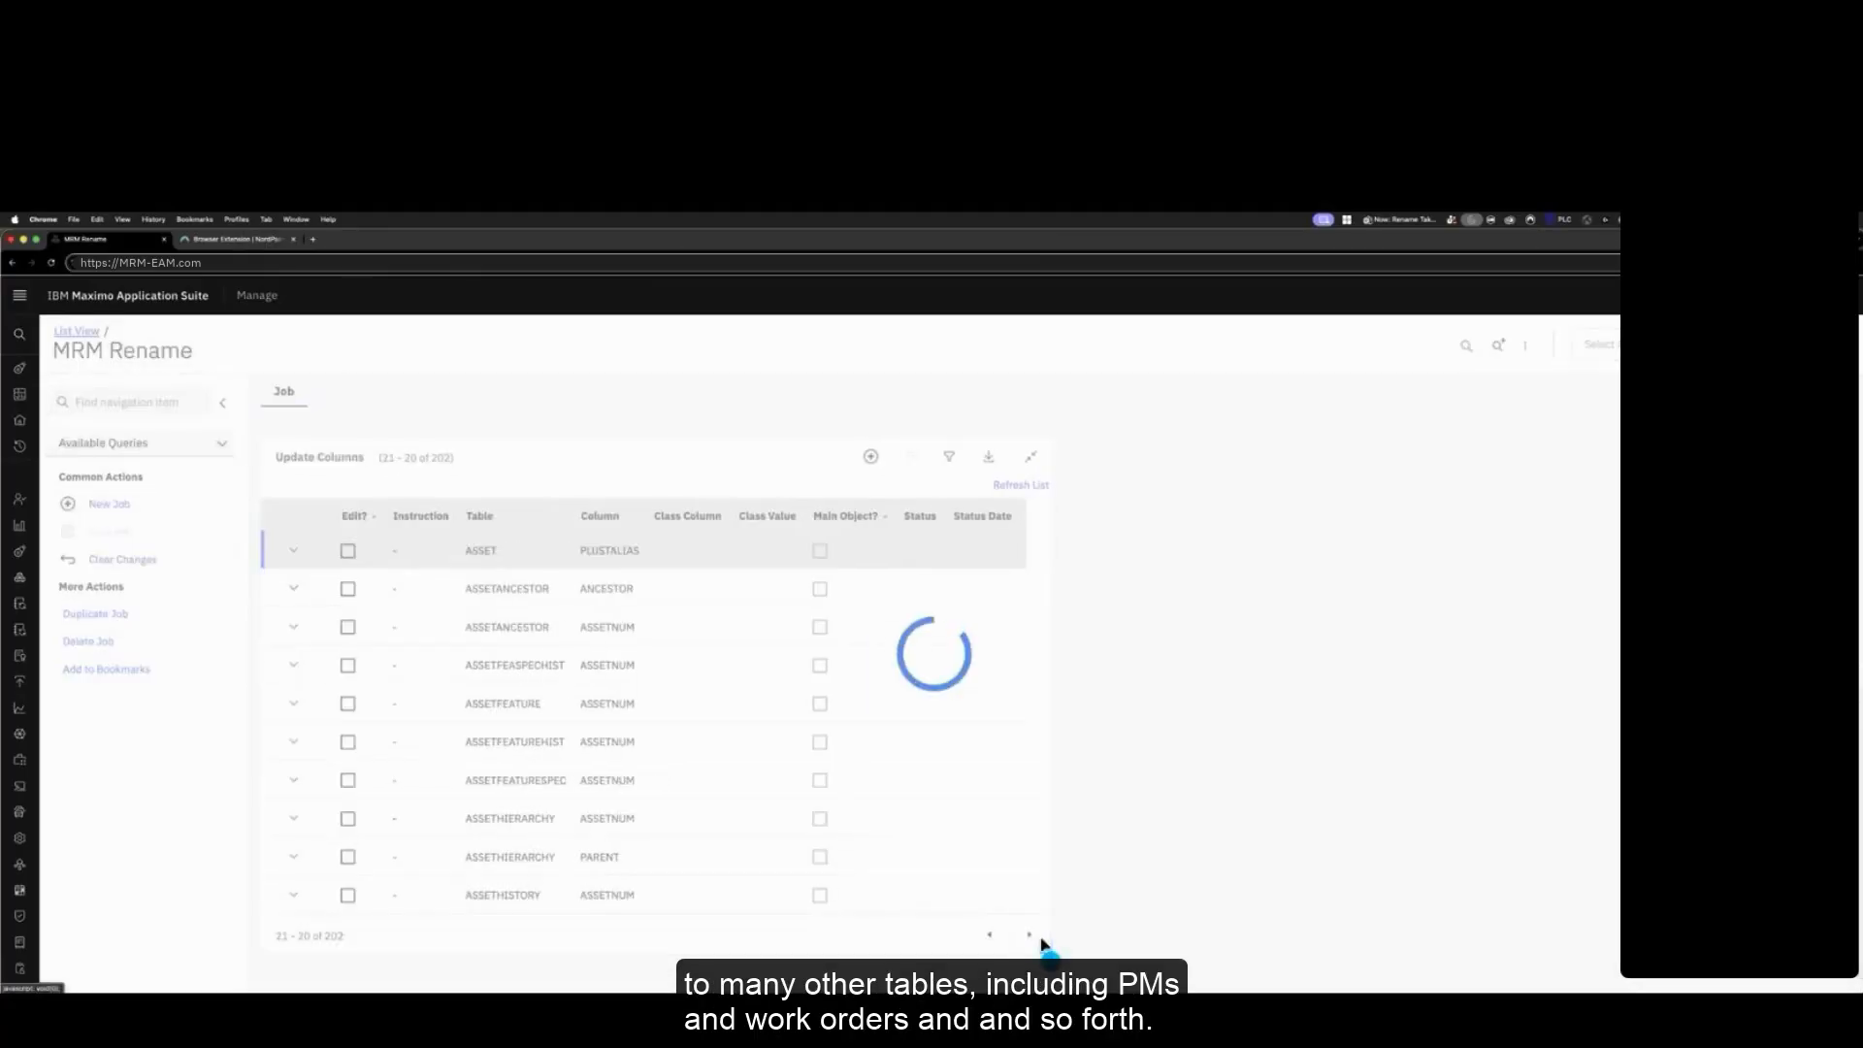
left_click(1032, 936)
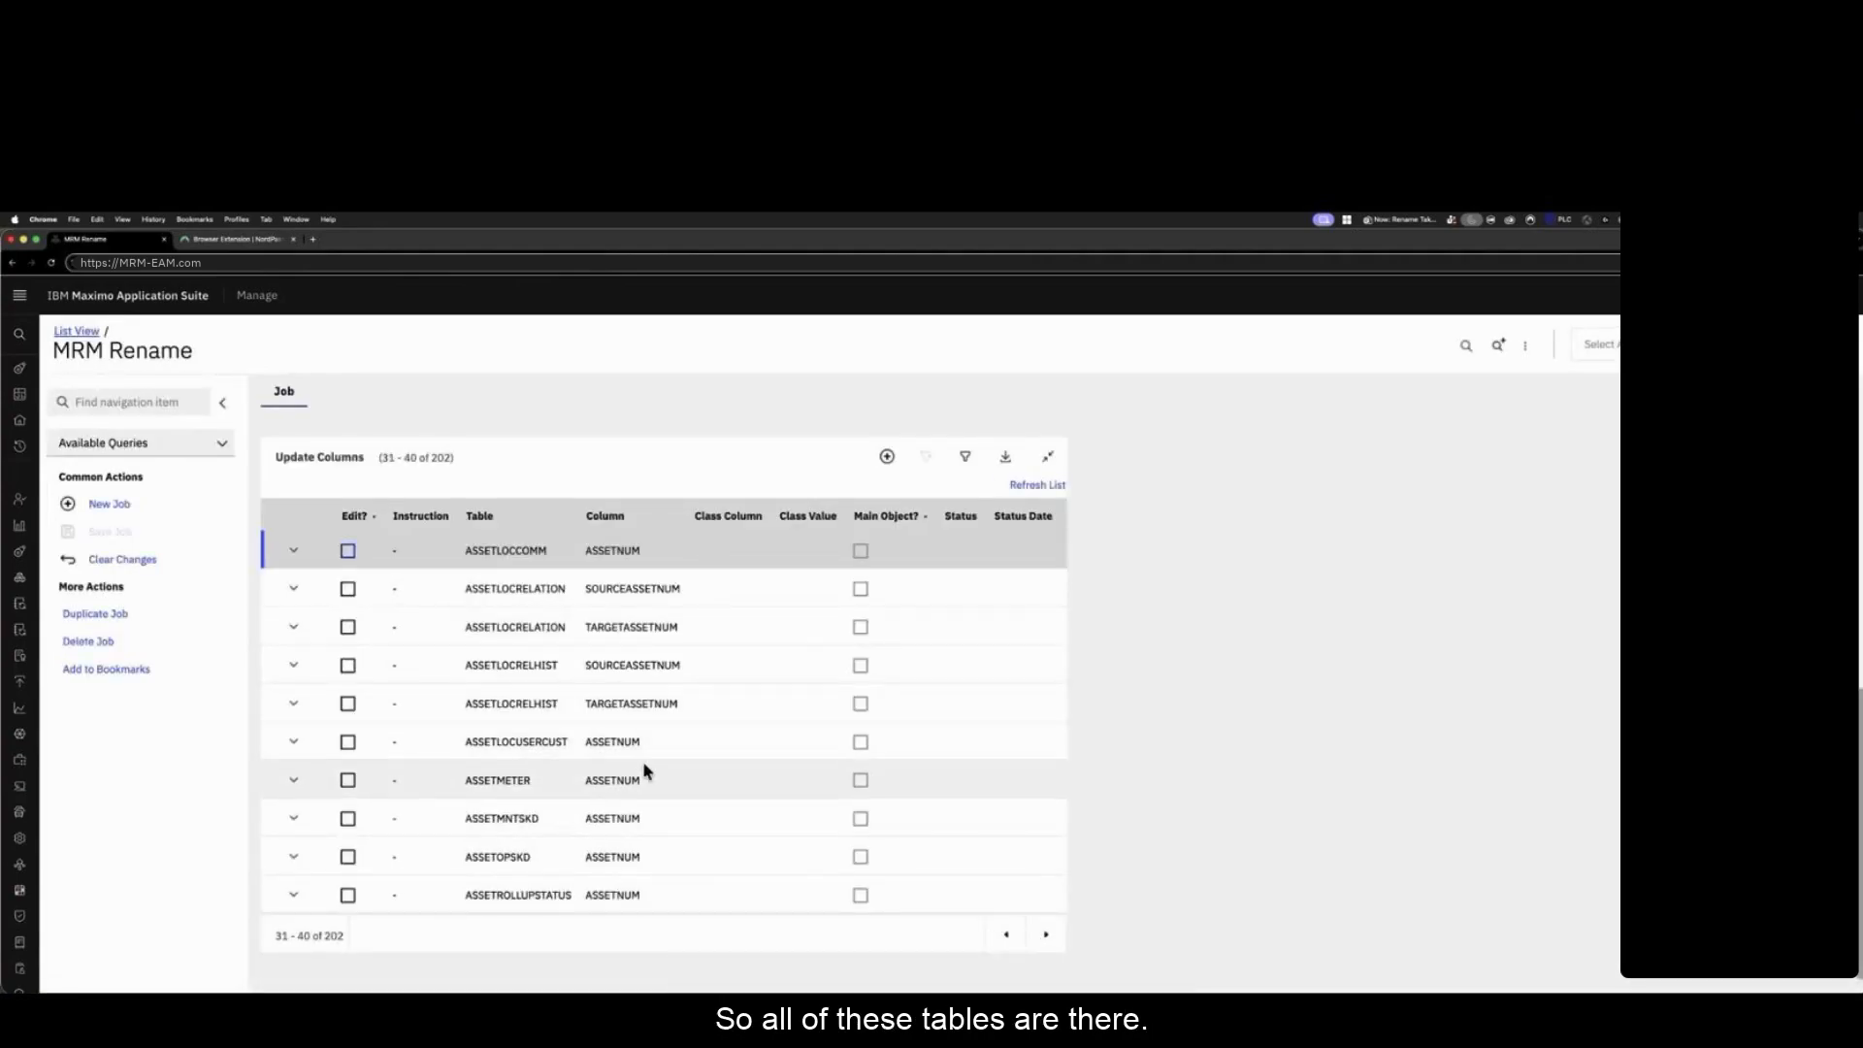
Step: Add a value mapping row for ASSET.ASSETNUM with the old value 11430
scroll(712, 627, "up", 5)
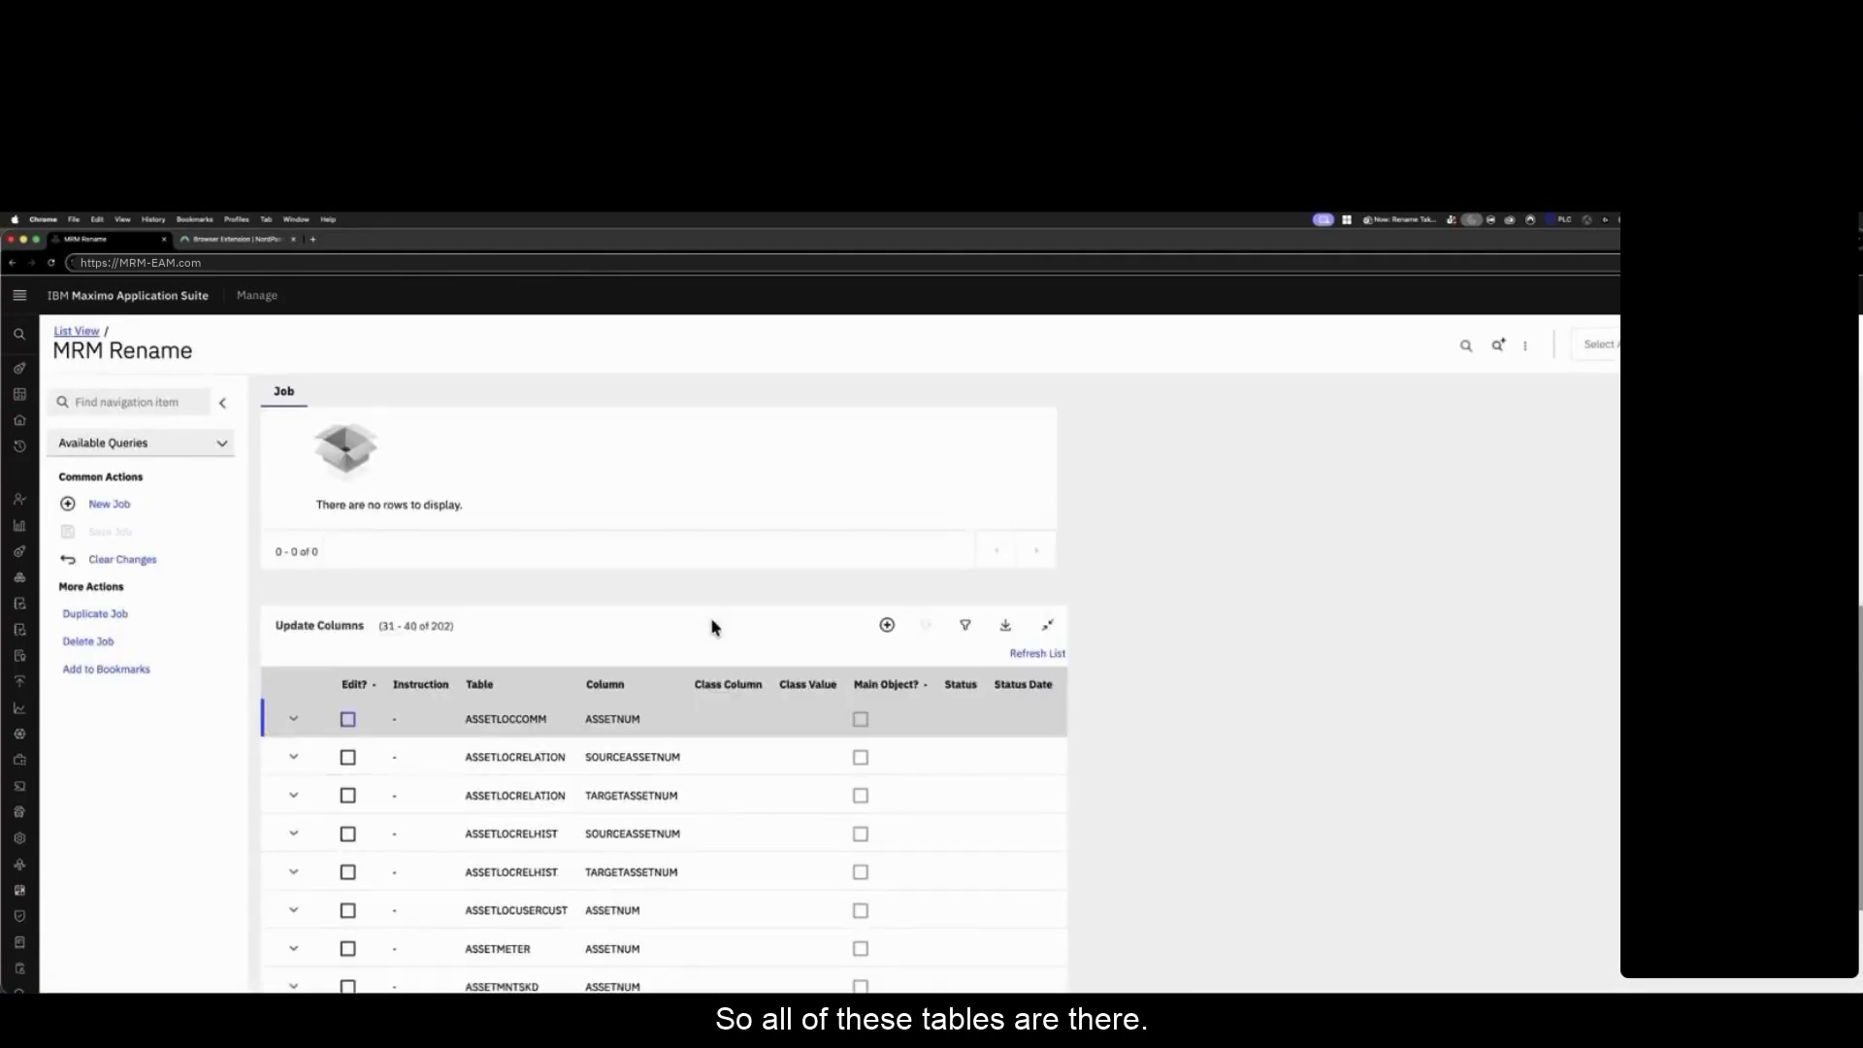
scroll(650, 636, "up", 1)
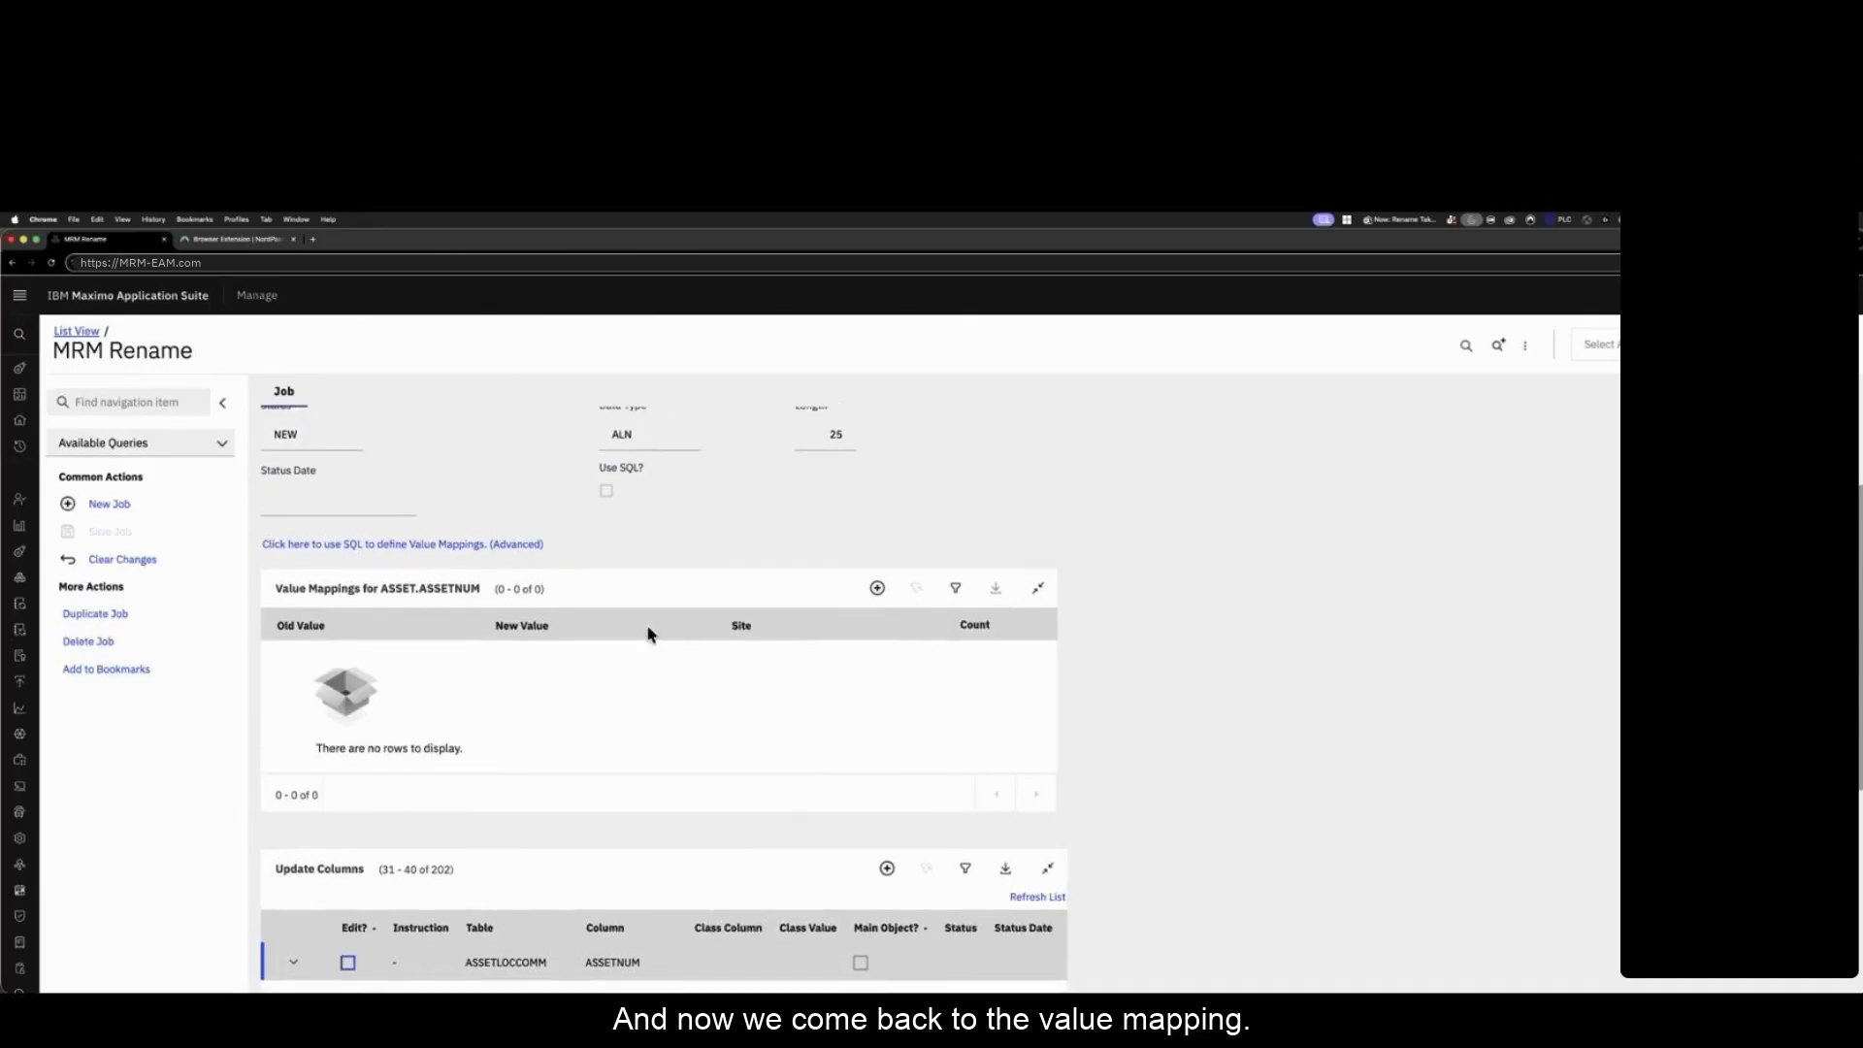
left_click(877, 590)
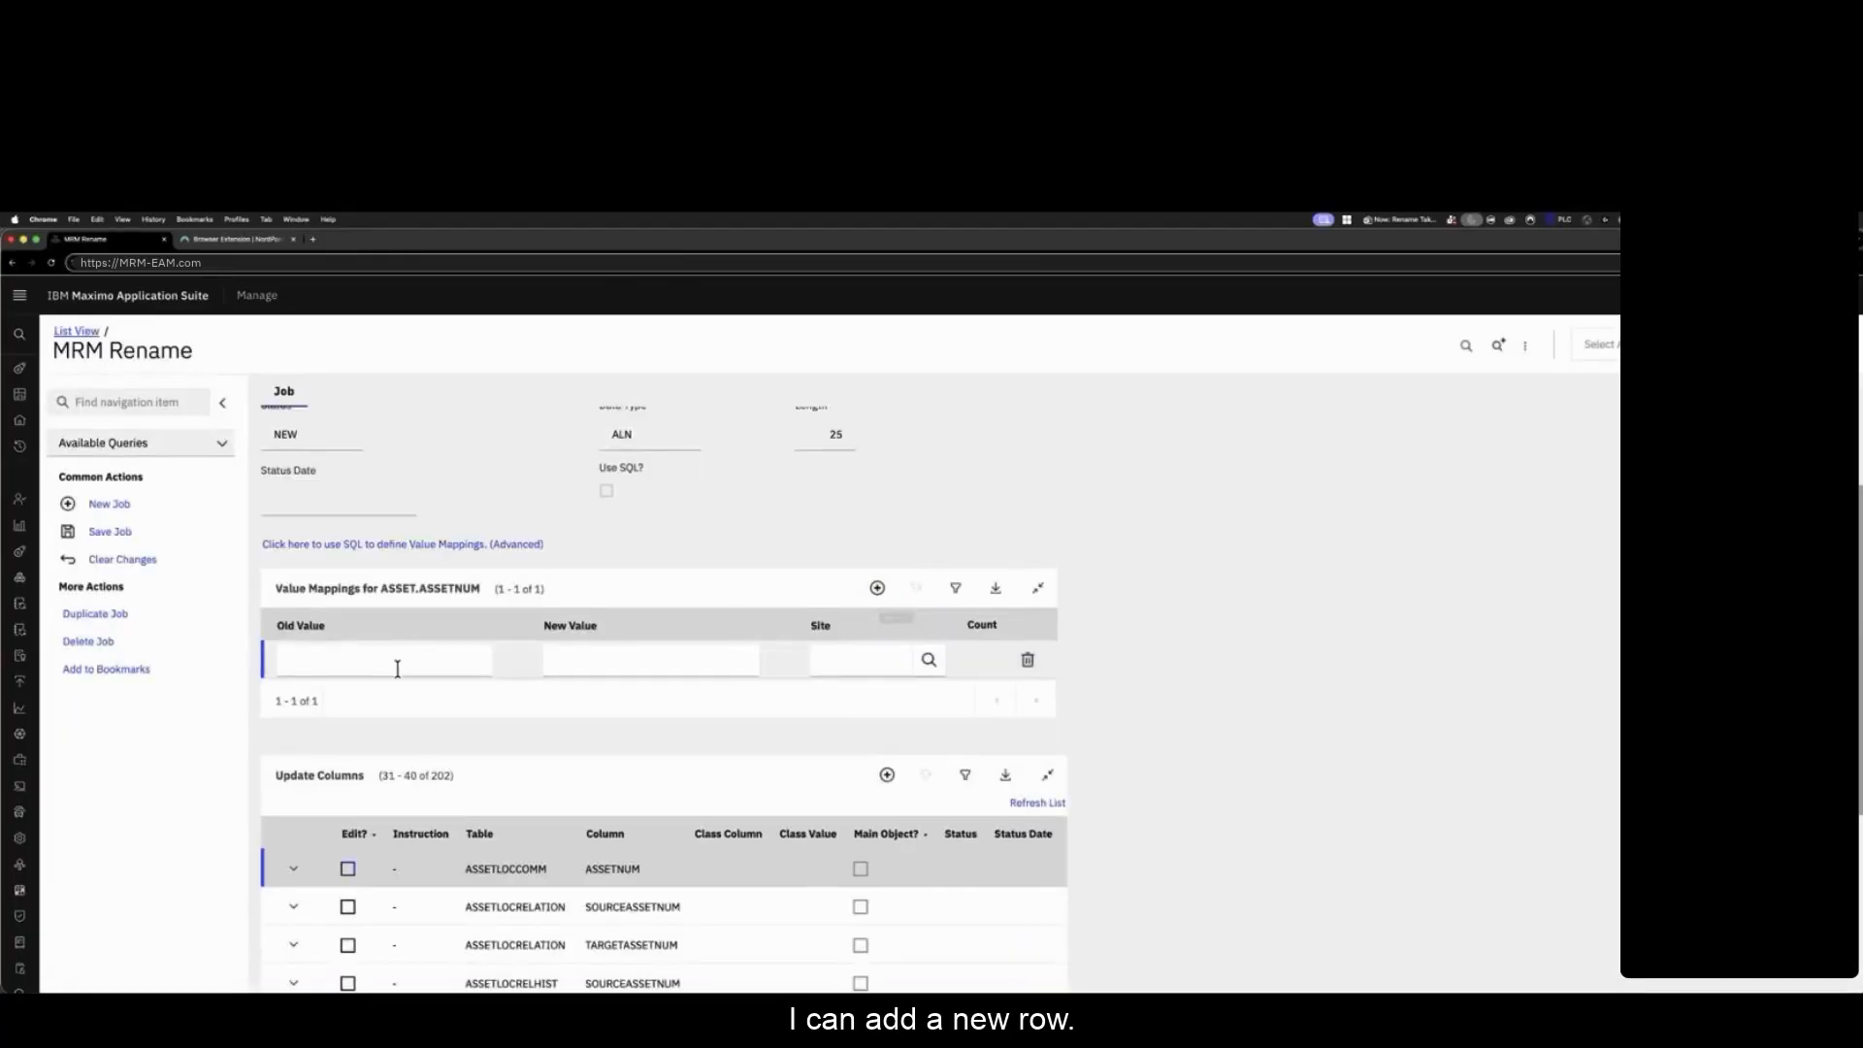
left_click(397, 668)
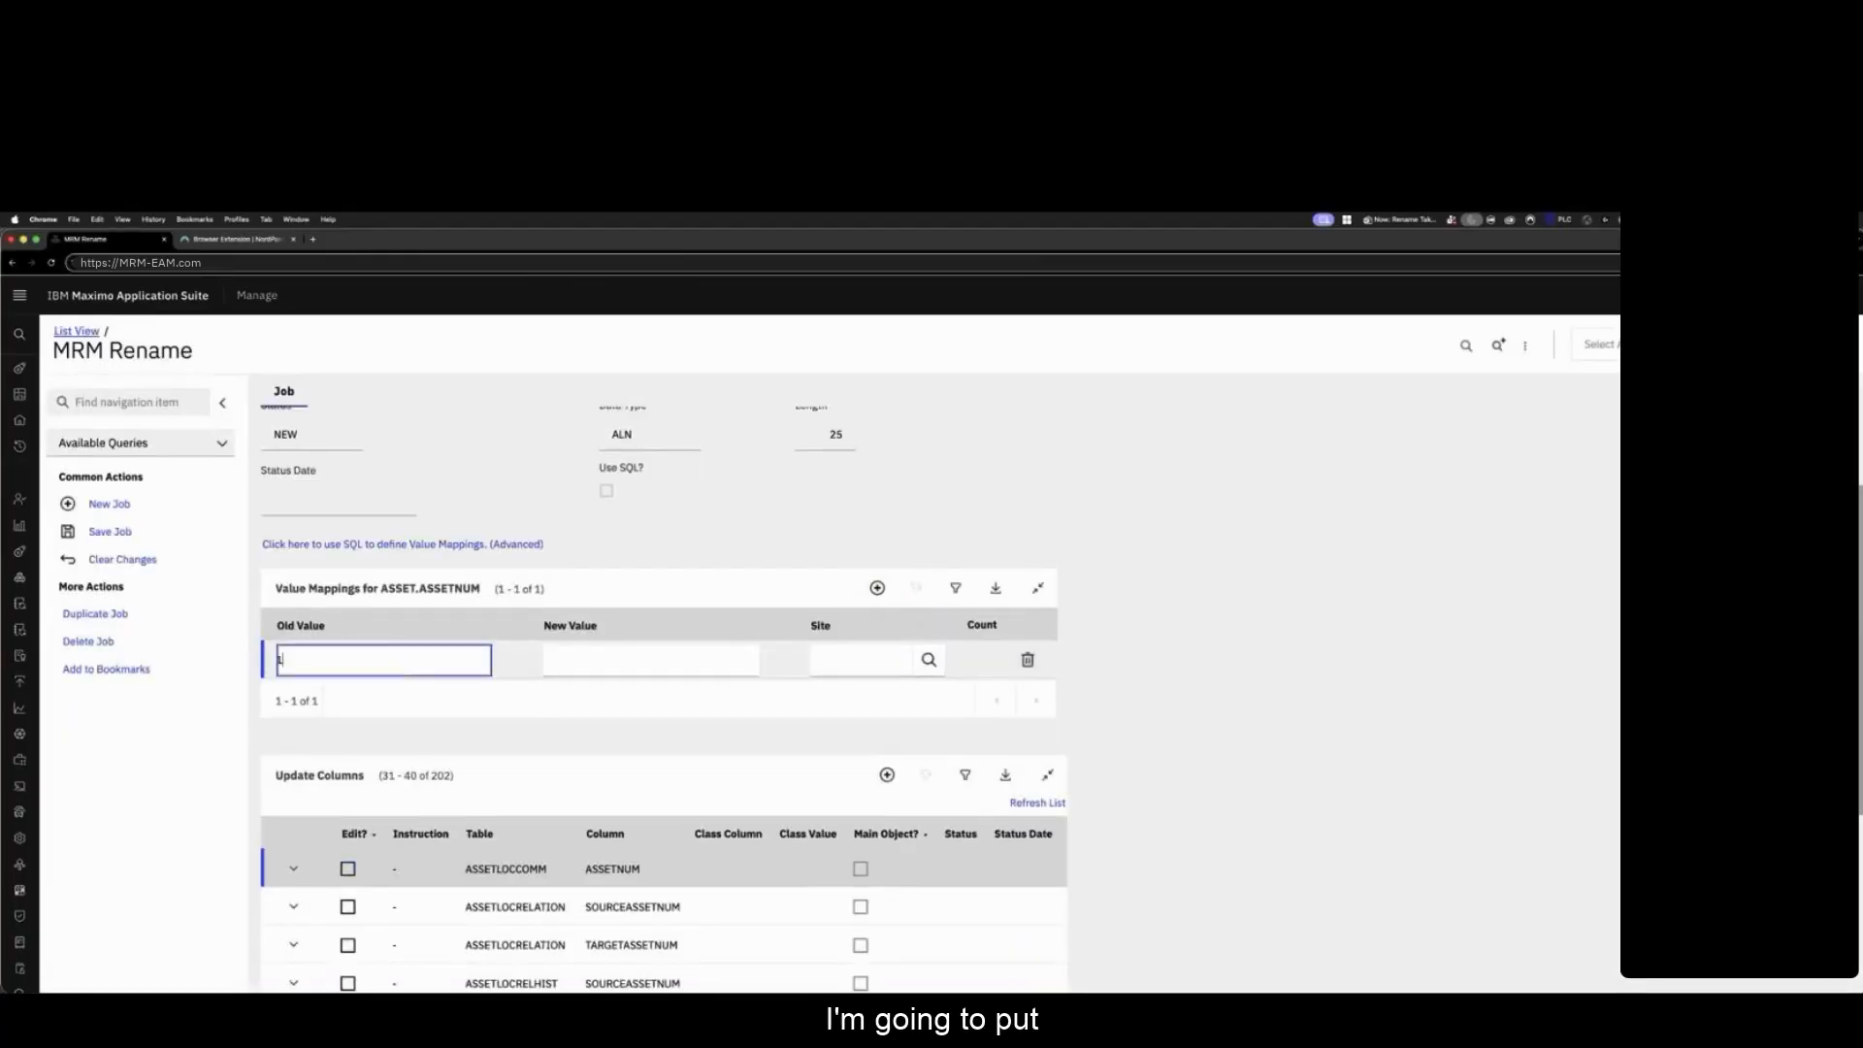
type("11430")
key("Tab")
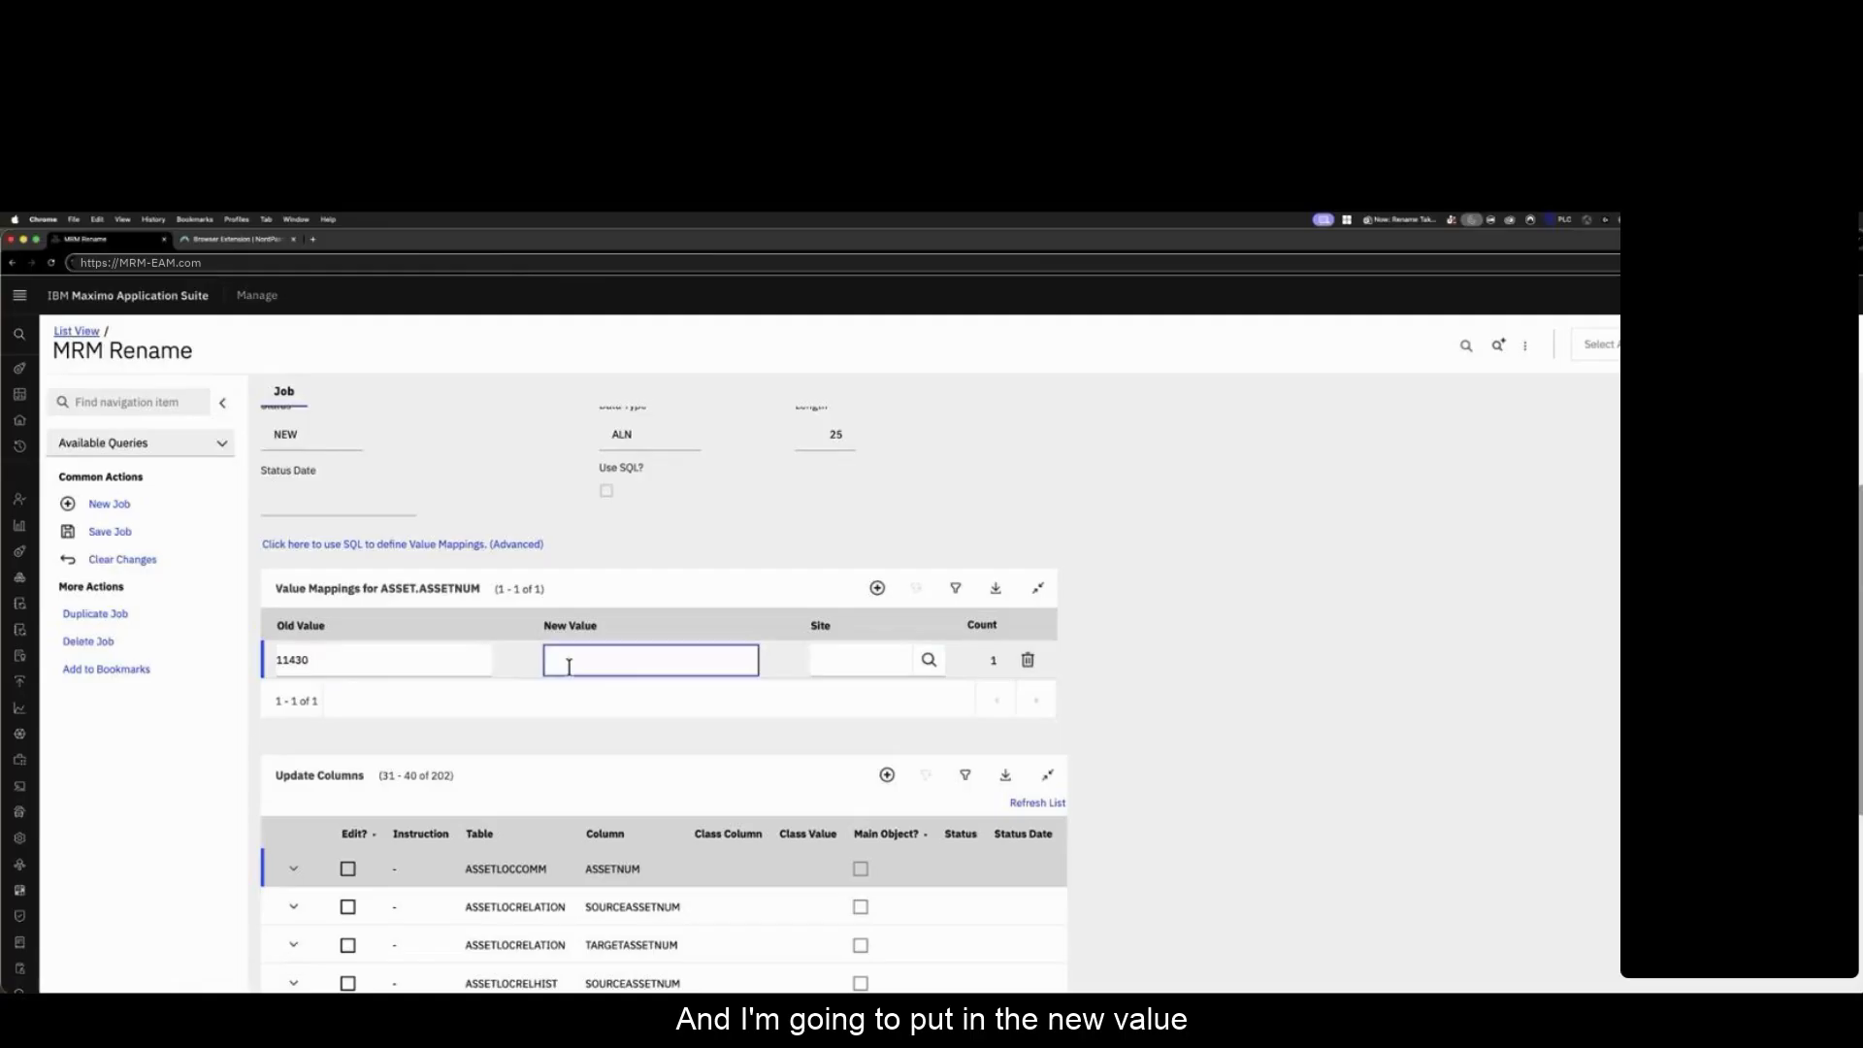
Step: Enter BR430-PMP-CF-001 as the new value in the mapping row for asset 11430
left_click(574, 666)
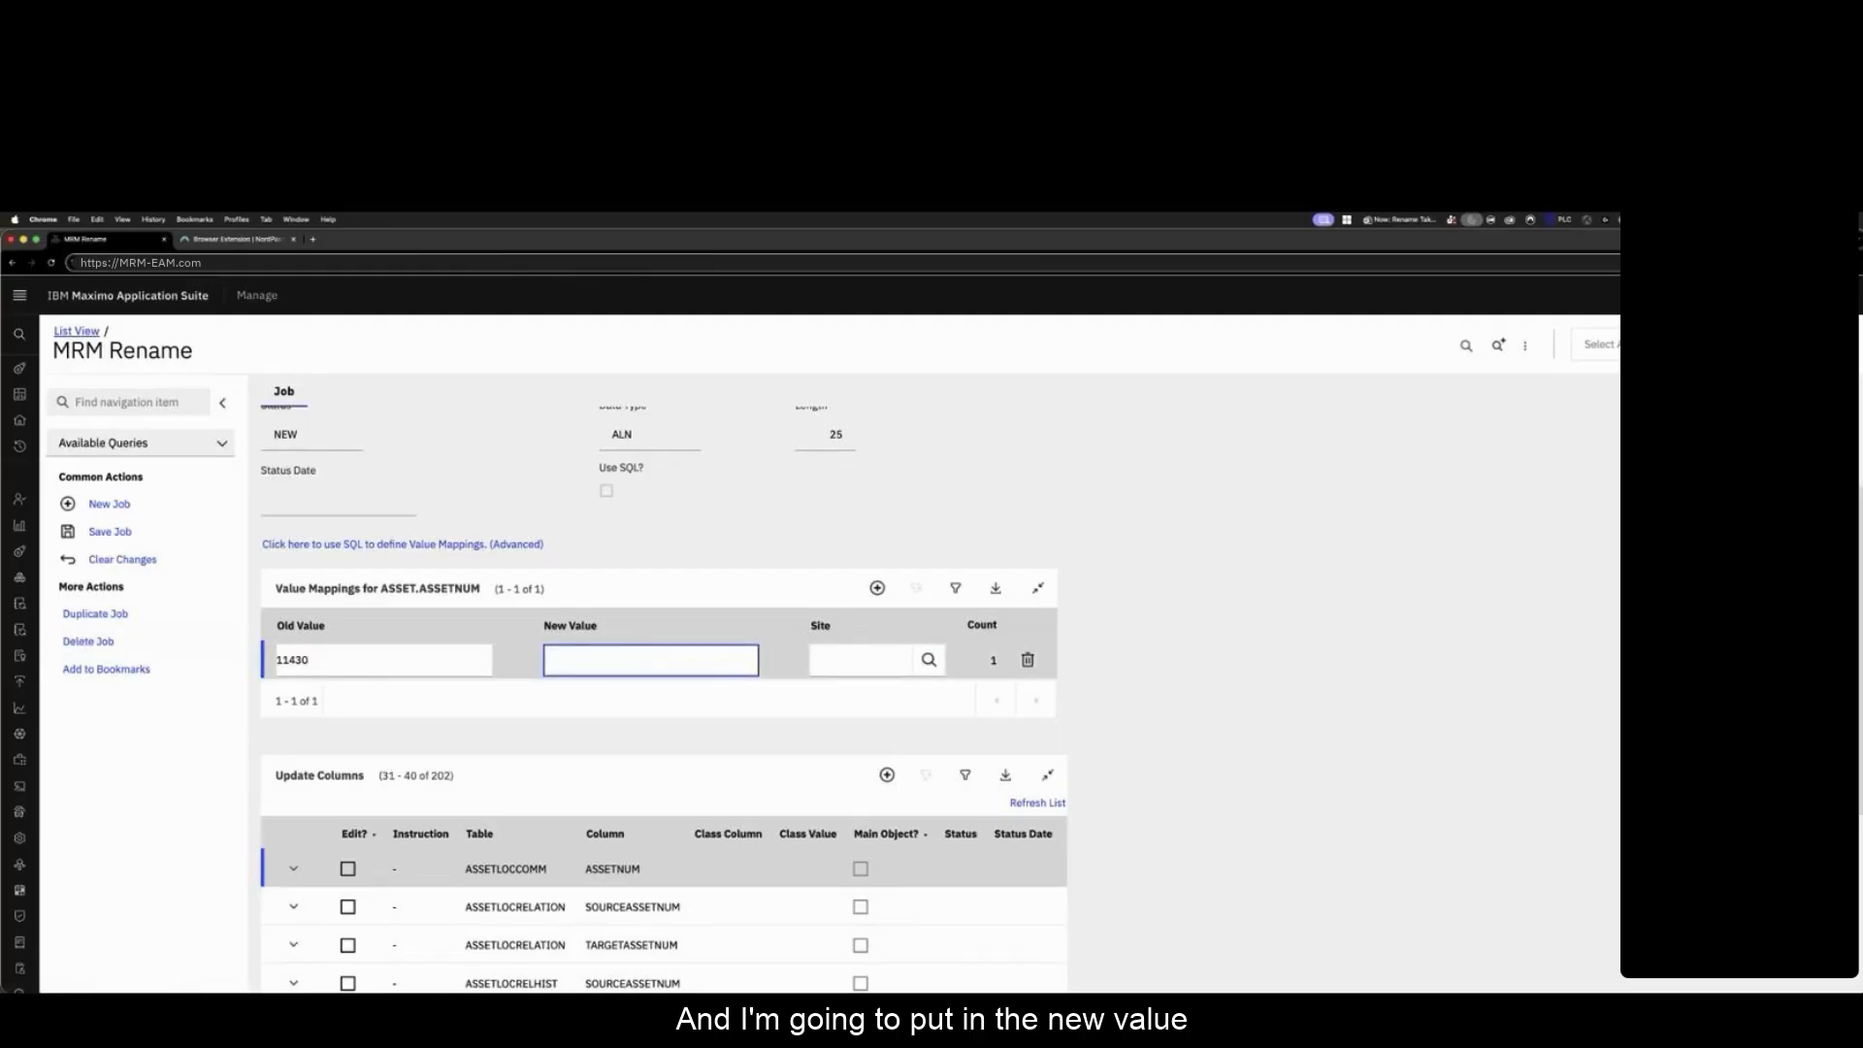
key("super+Tab")
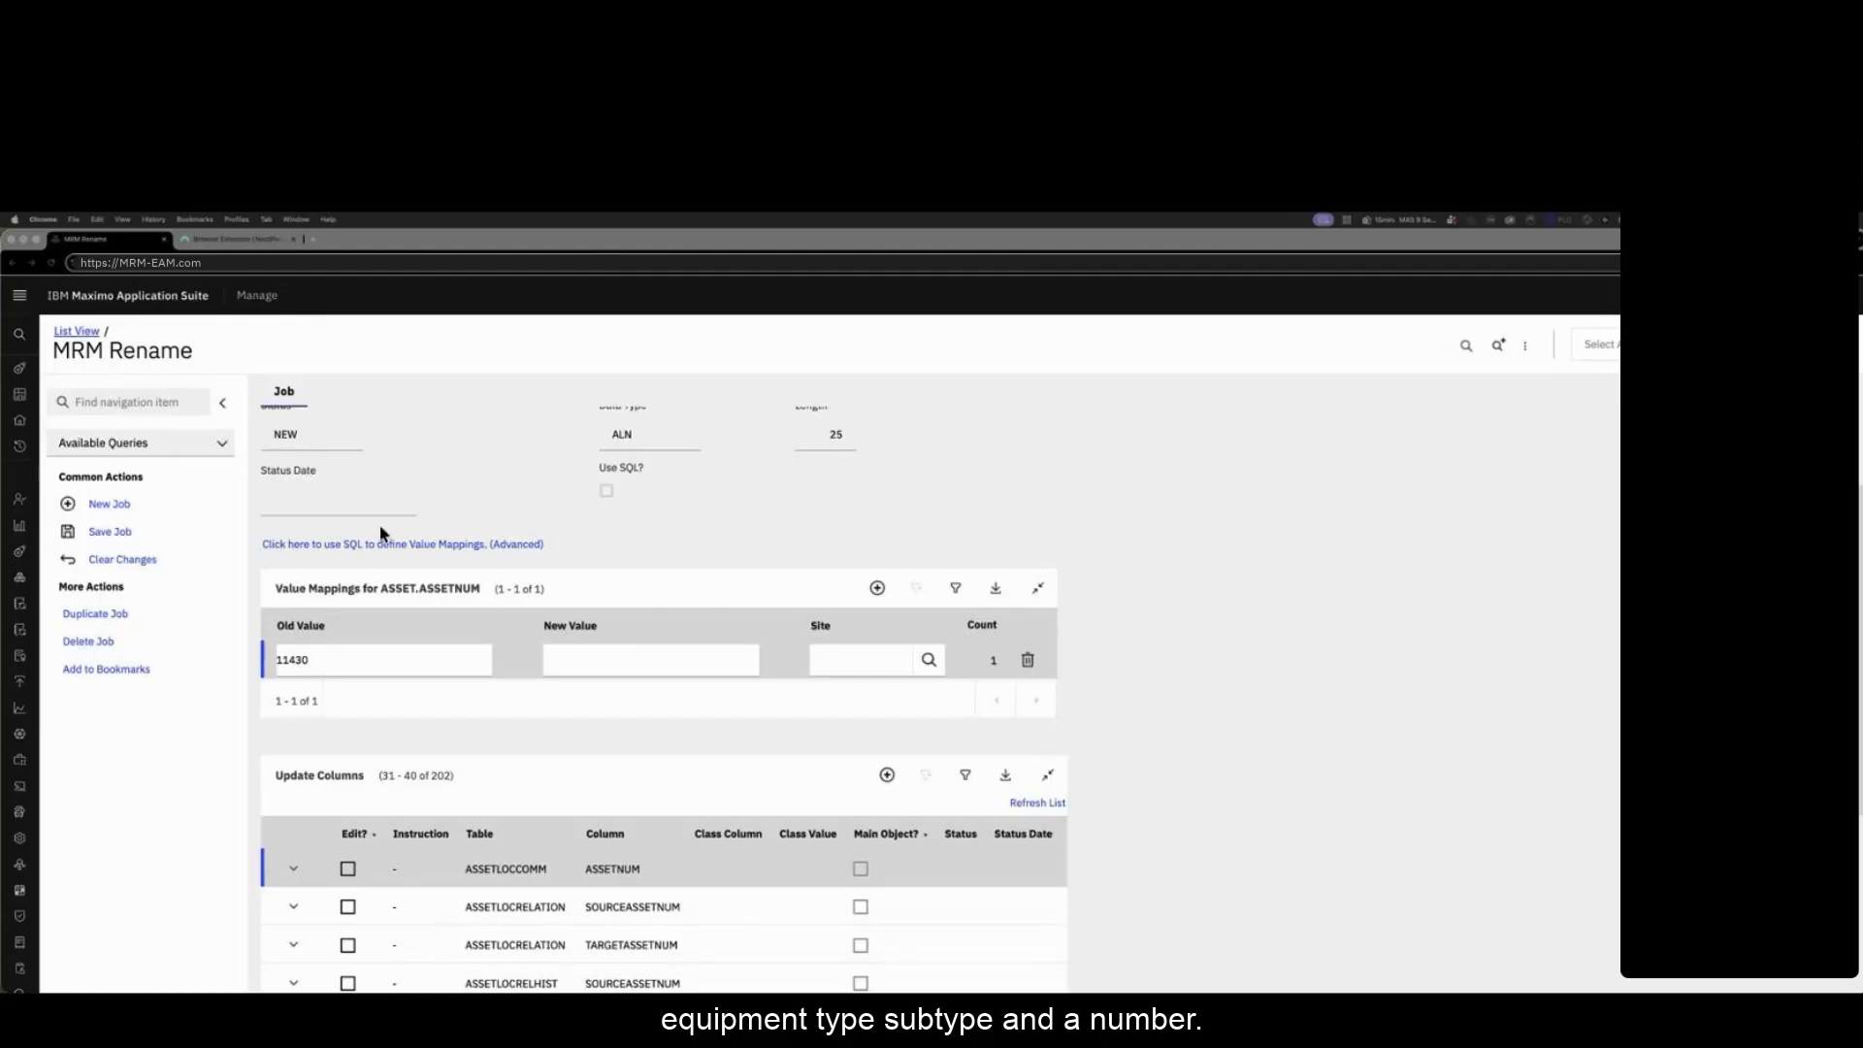
left_click(603, 665)
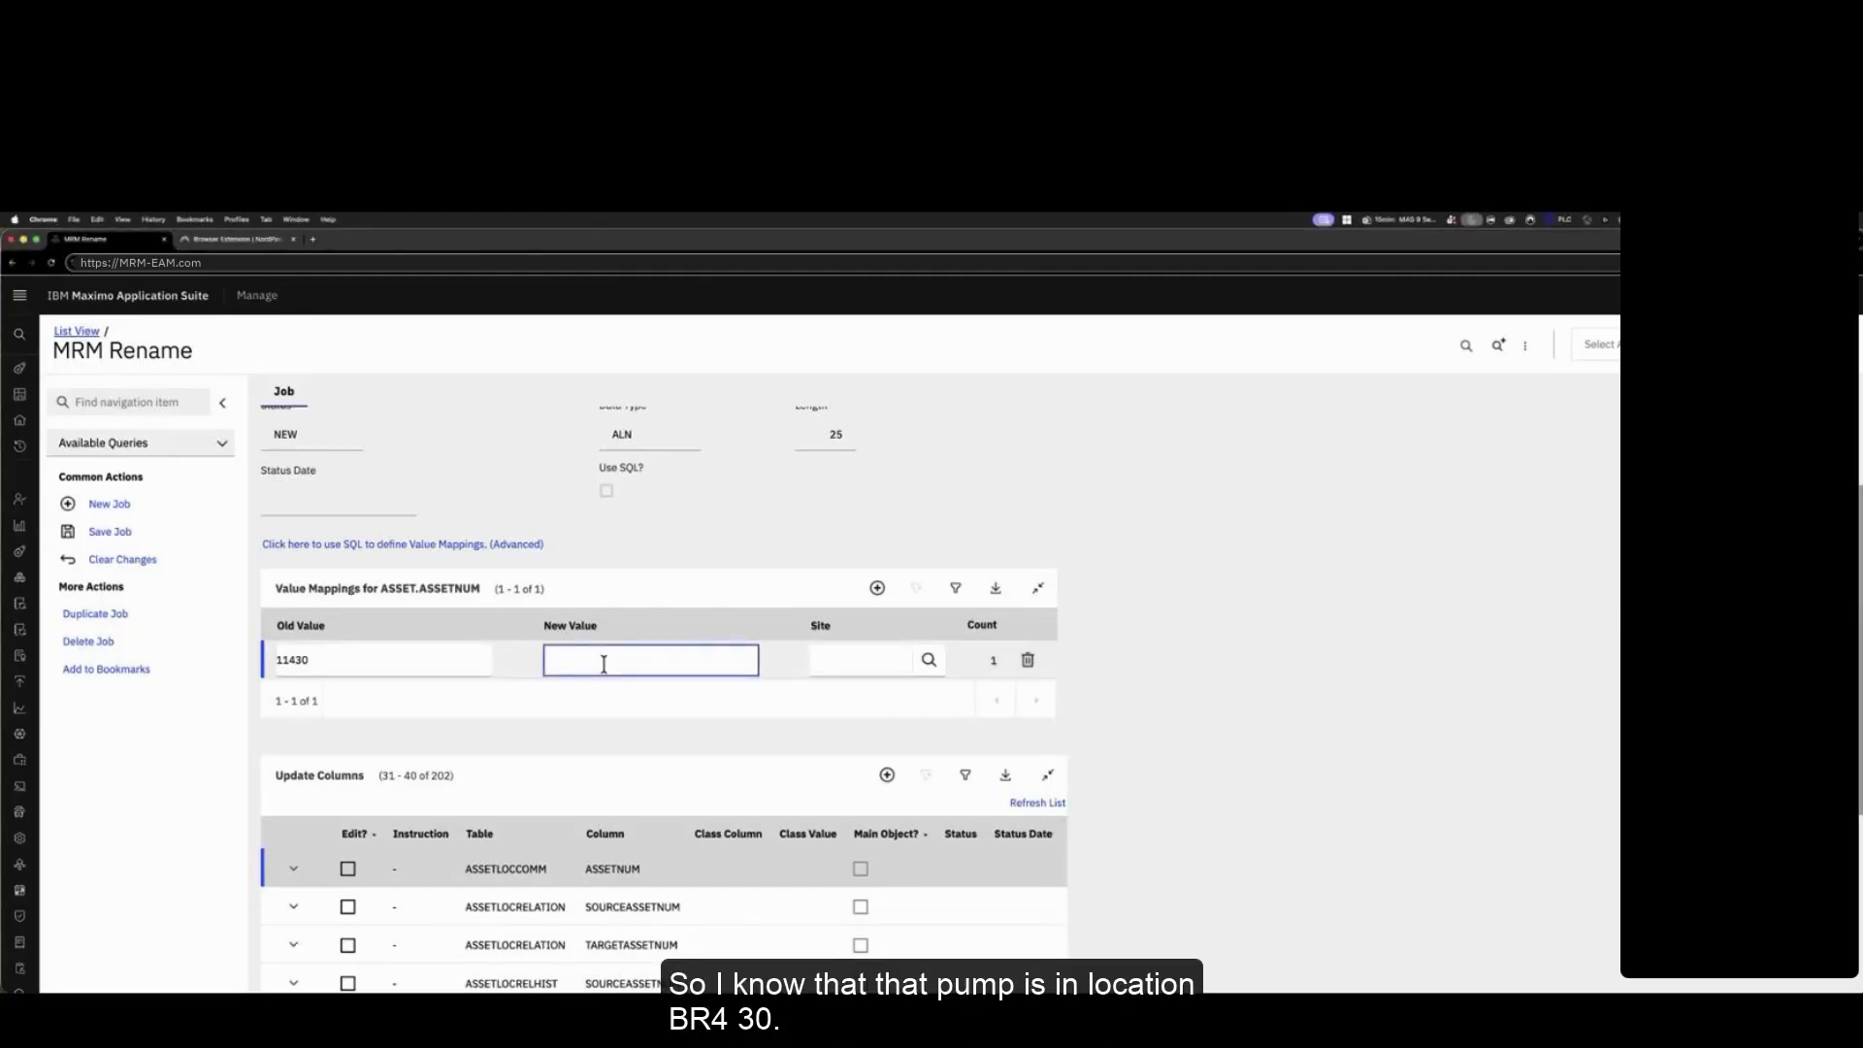
type("BR430-PMP")
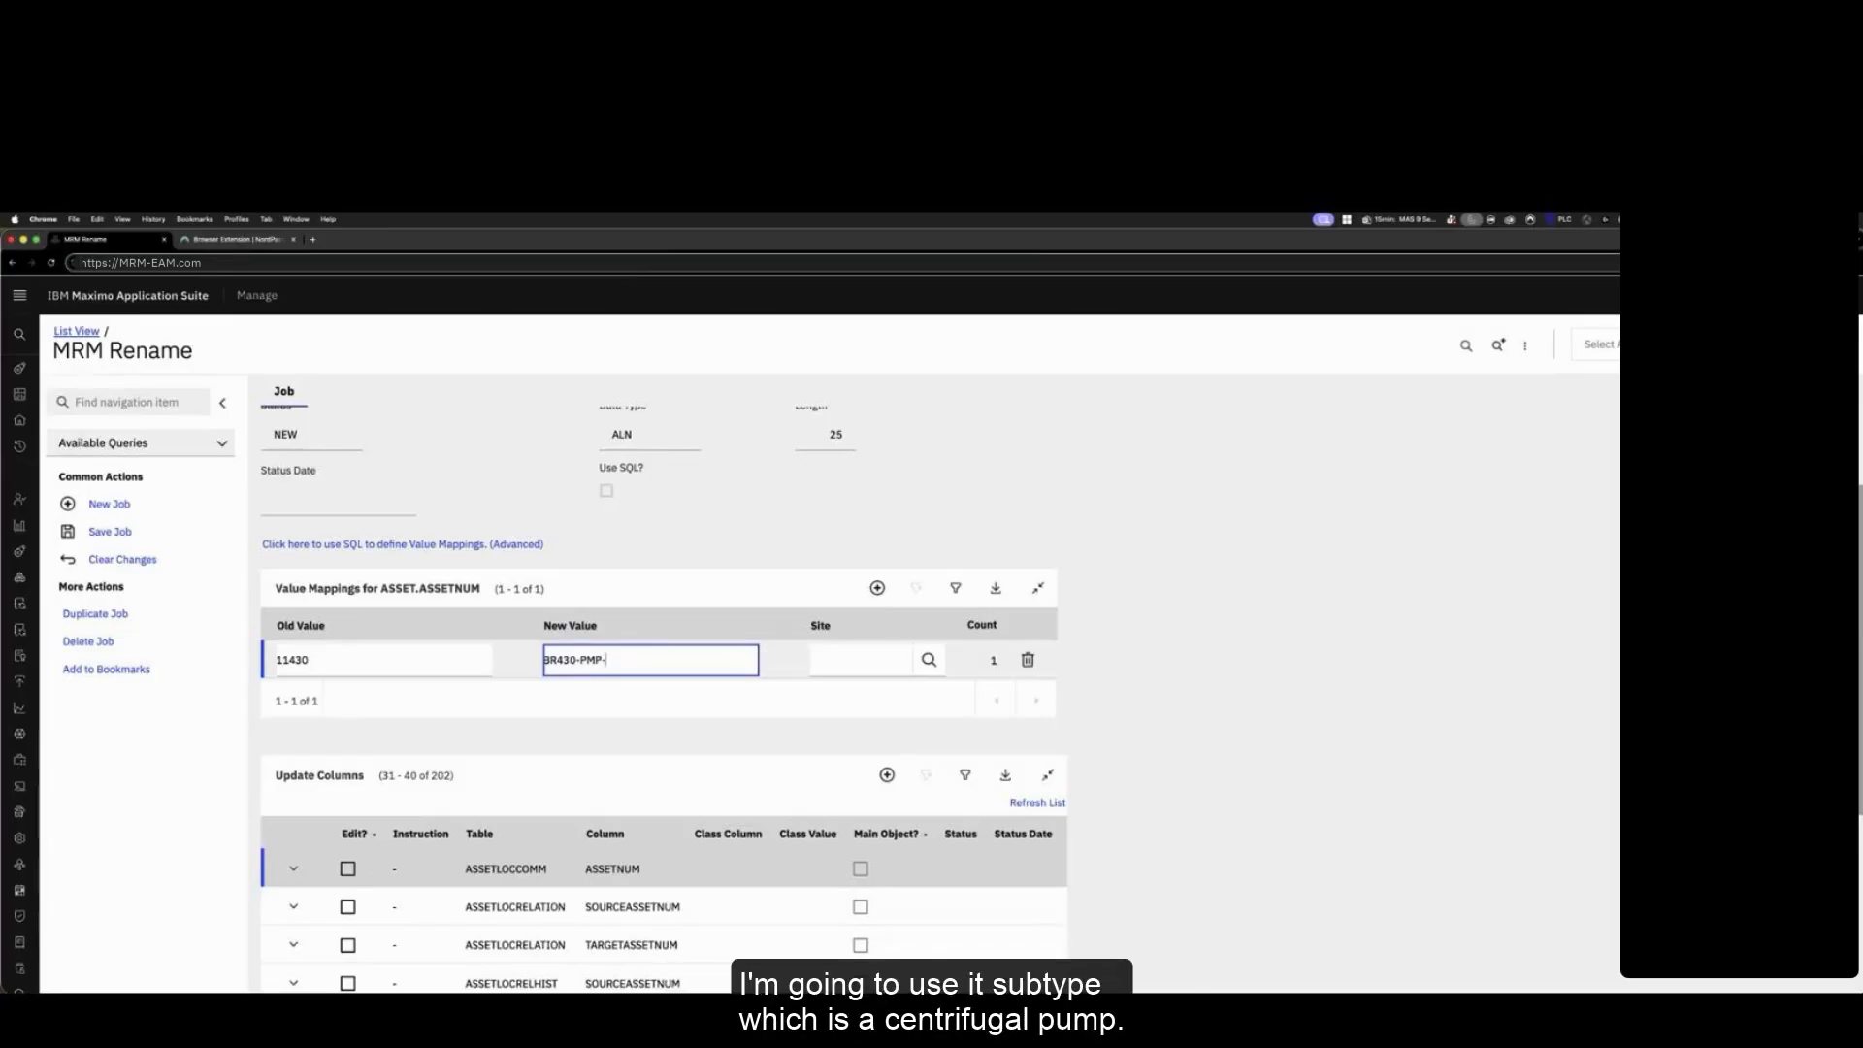
type("-CF-")
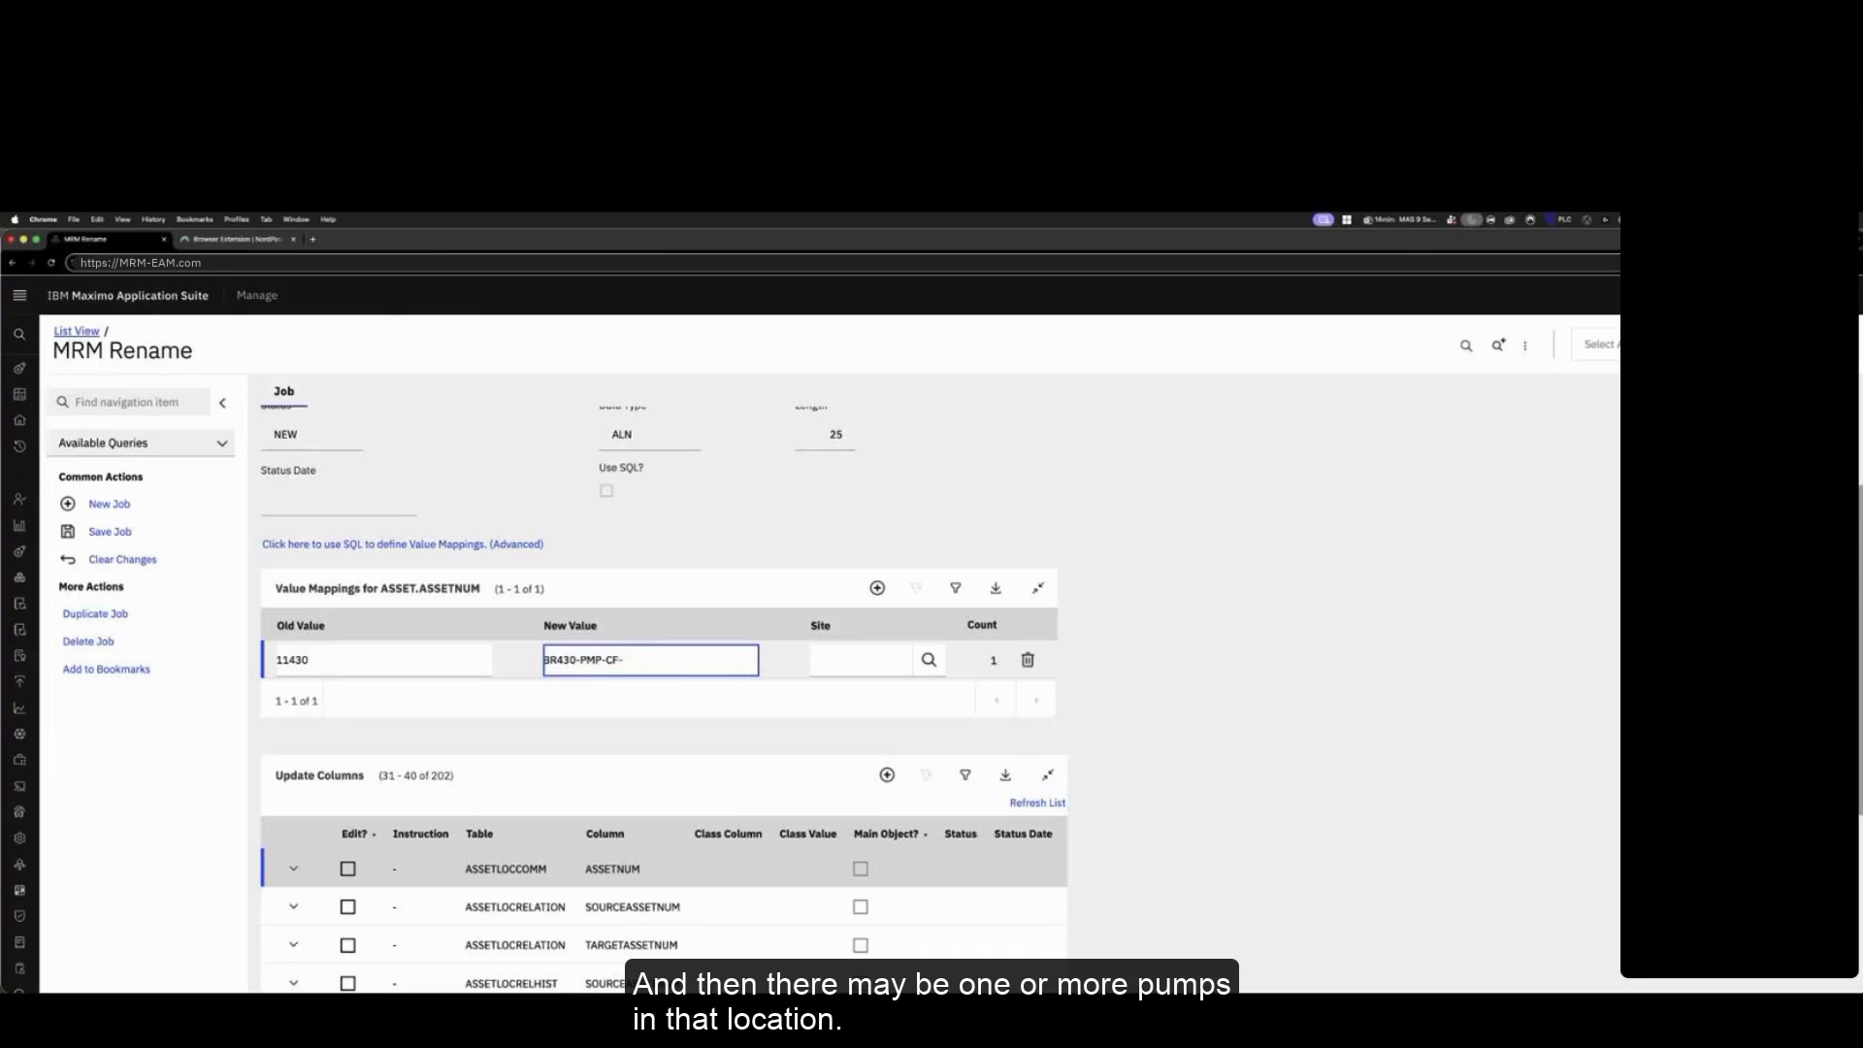
type("001")
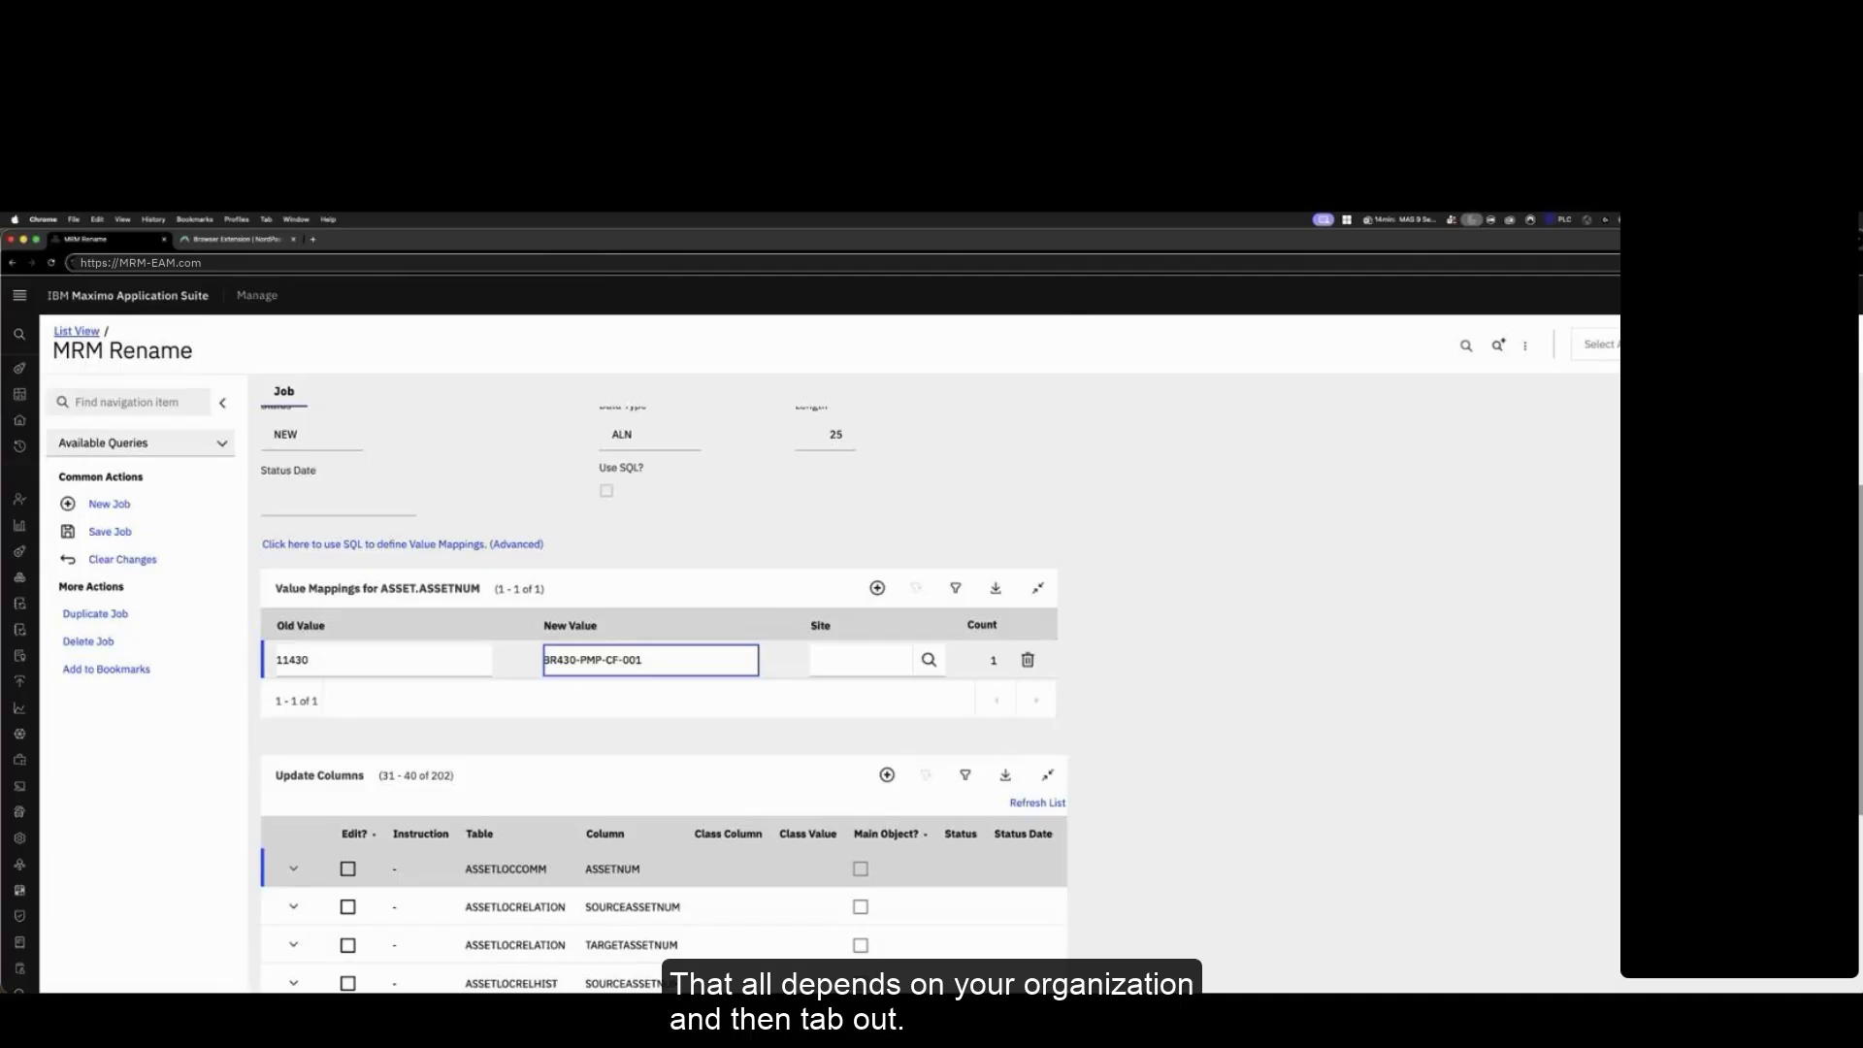
key("Tab")
Step: Limit the value mapping to the BEDFORD site and save the rename job
scroll(653, 648, "up", 2)
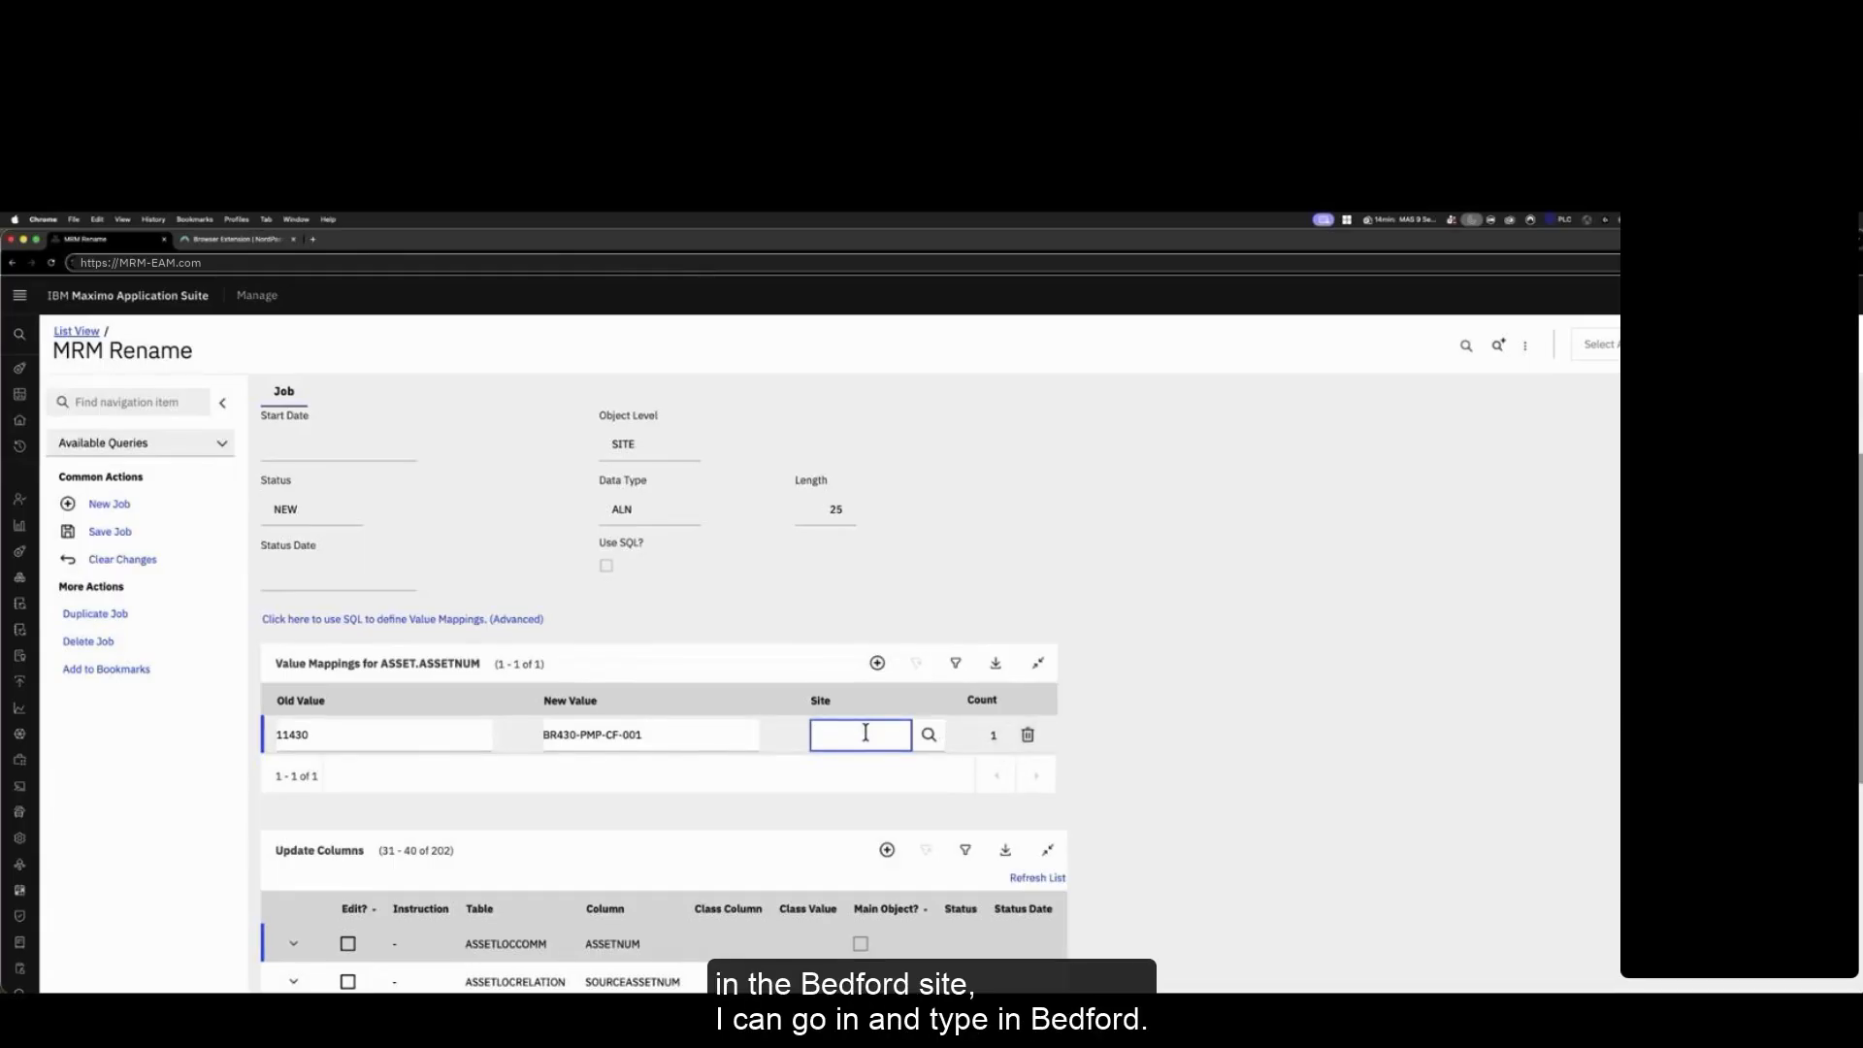
left_click(928, 734)
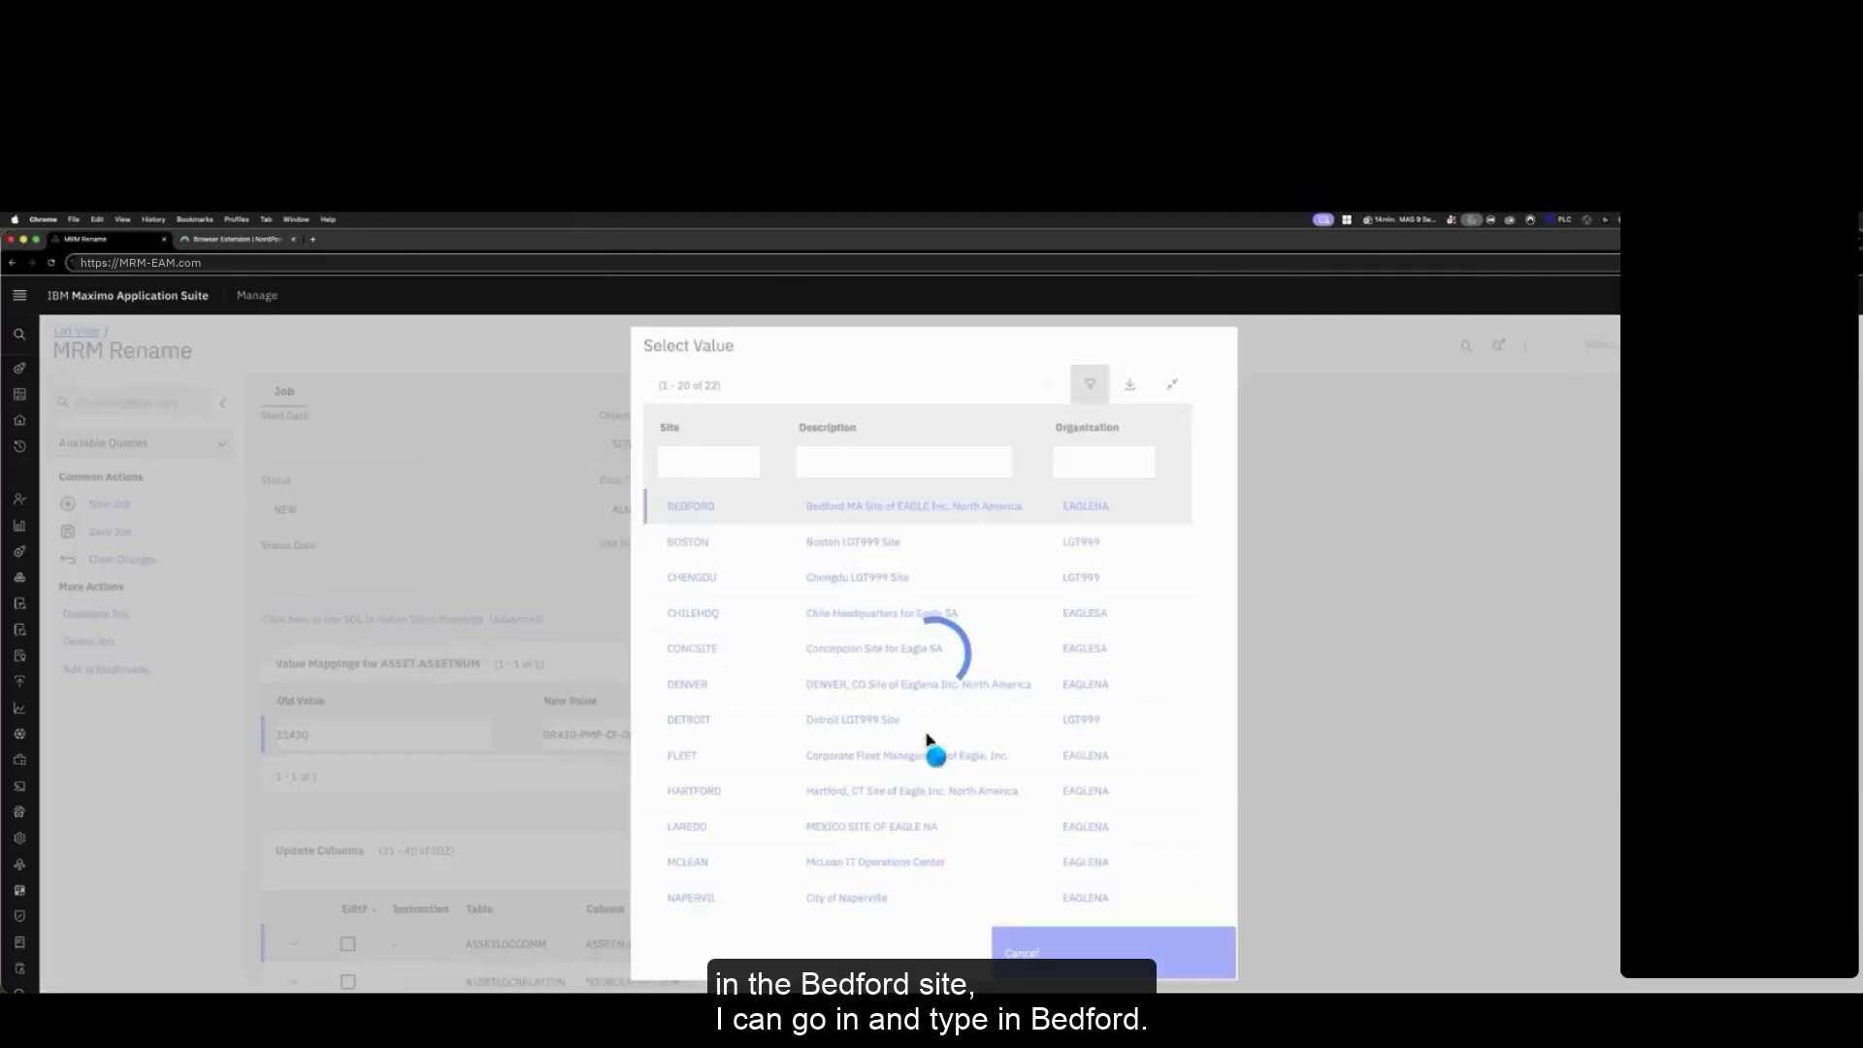
left_click(701, 509)
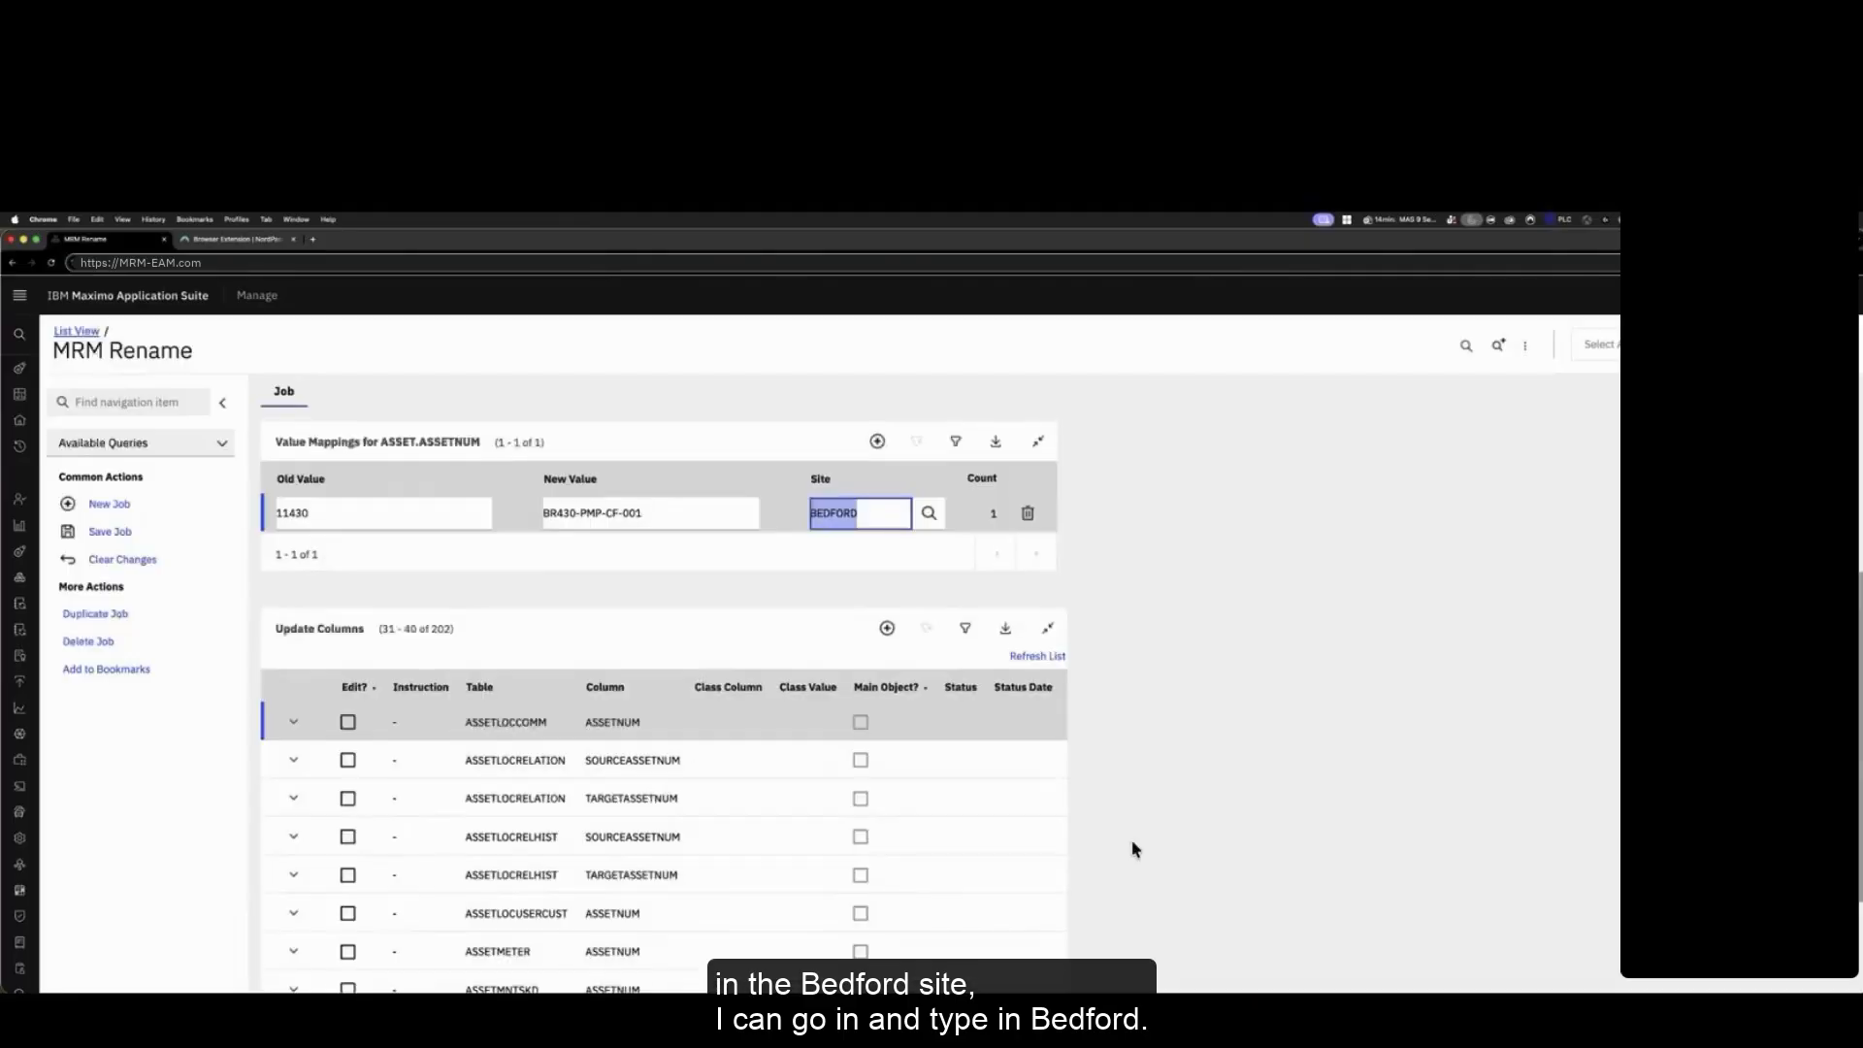
left_click(111, 531)
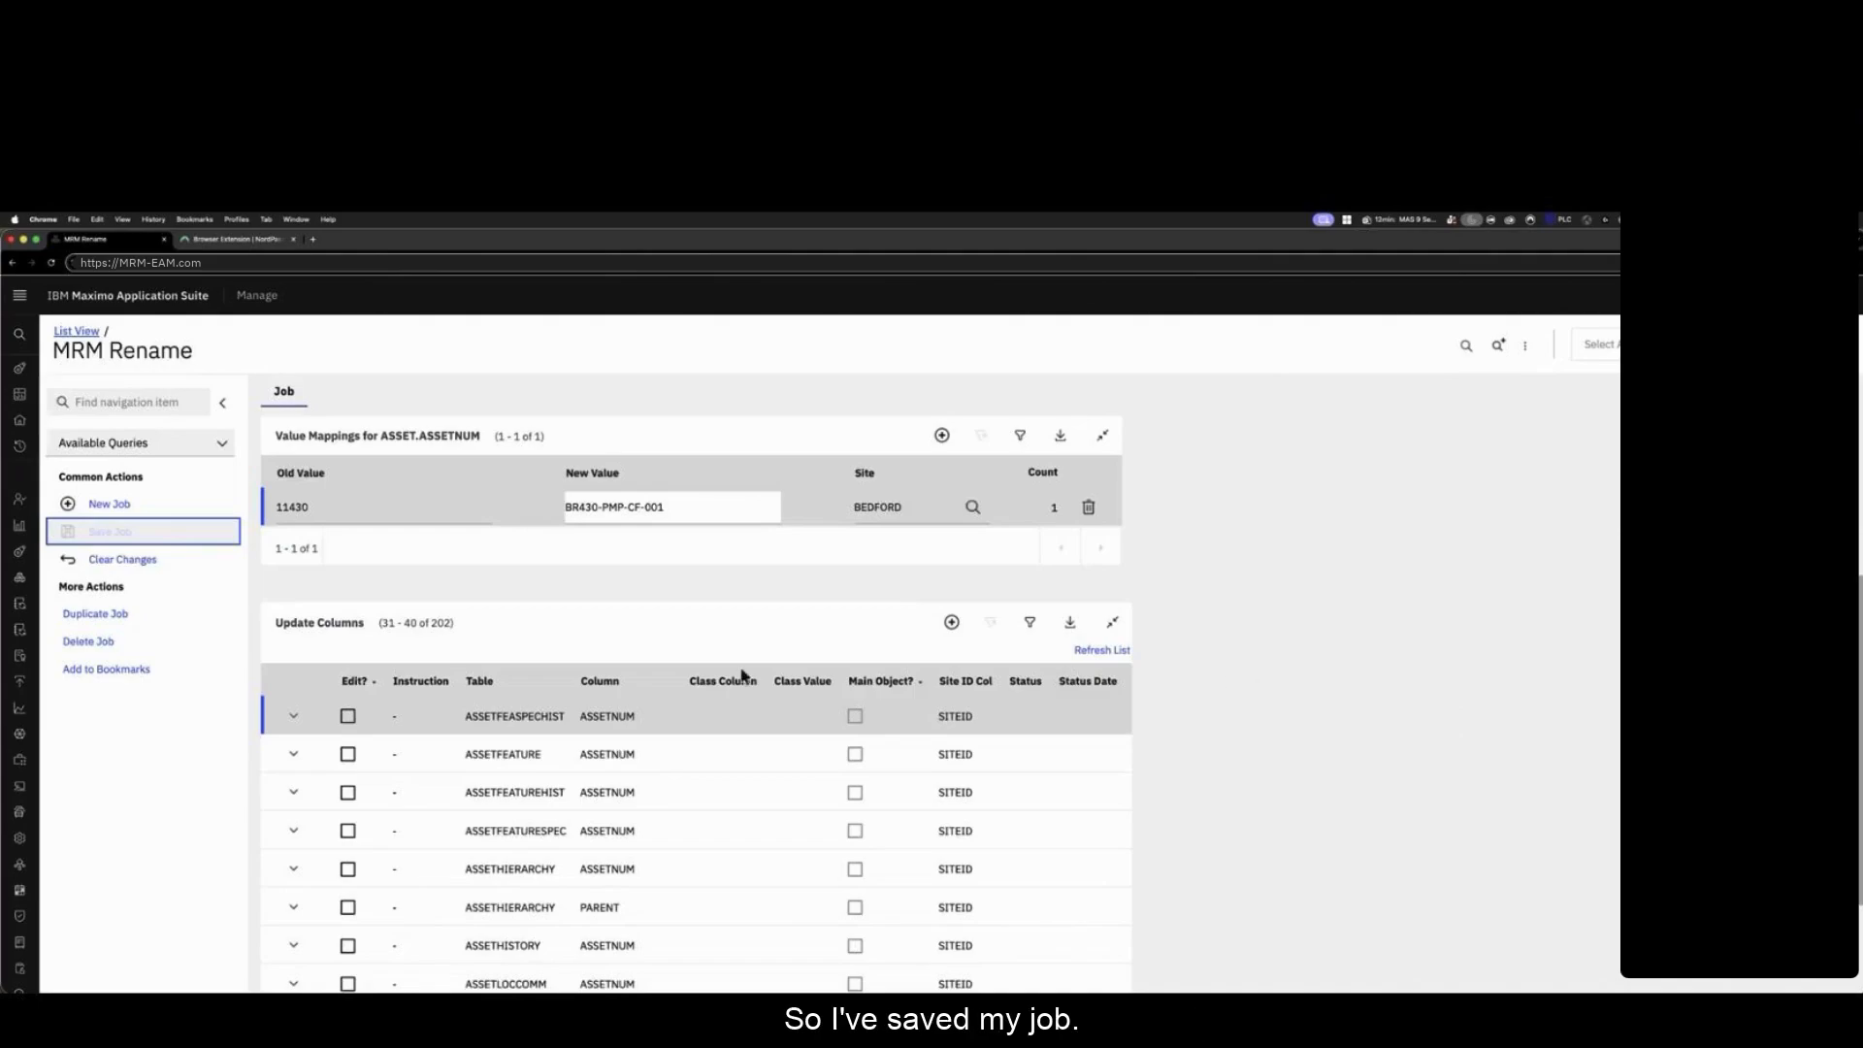
Step: Sort the Update Columns list by Instruction to bring the unresolved rows to the start
left_click(452, 696)
scroll(452, 695, "down", 1)
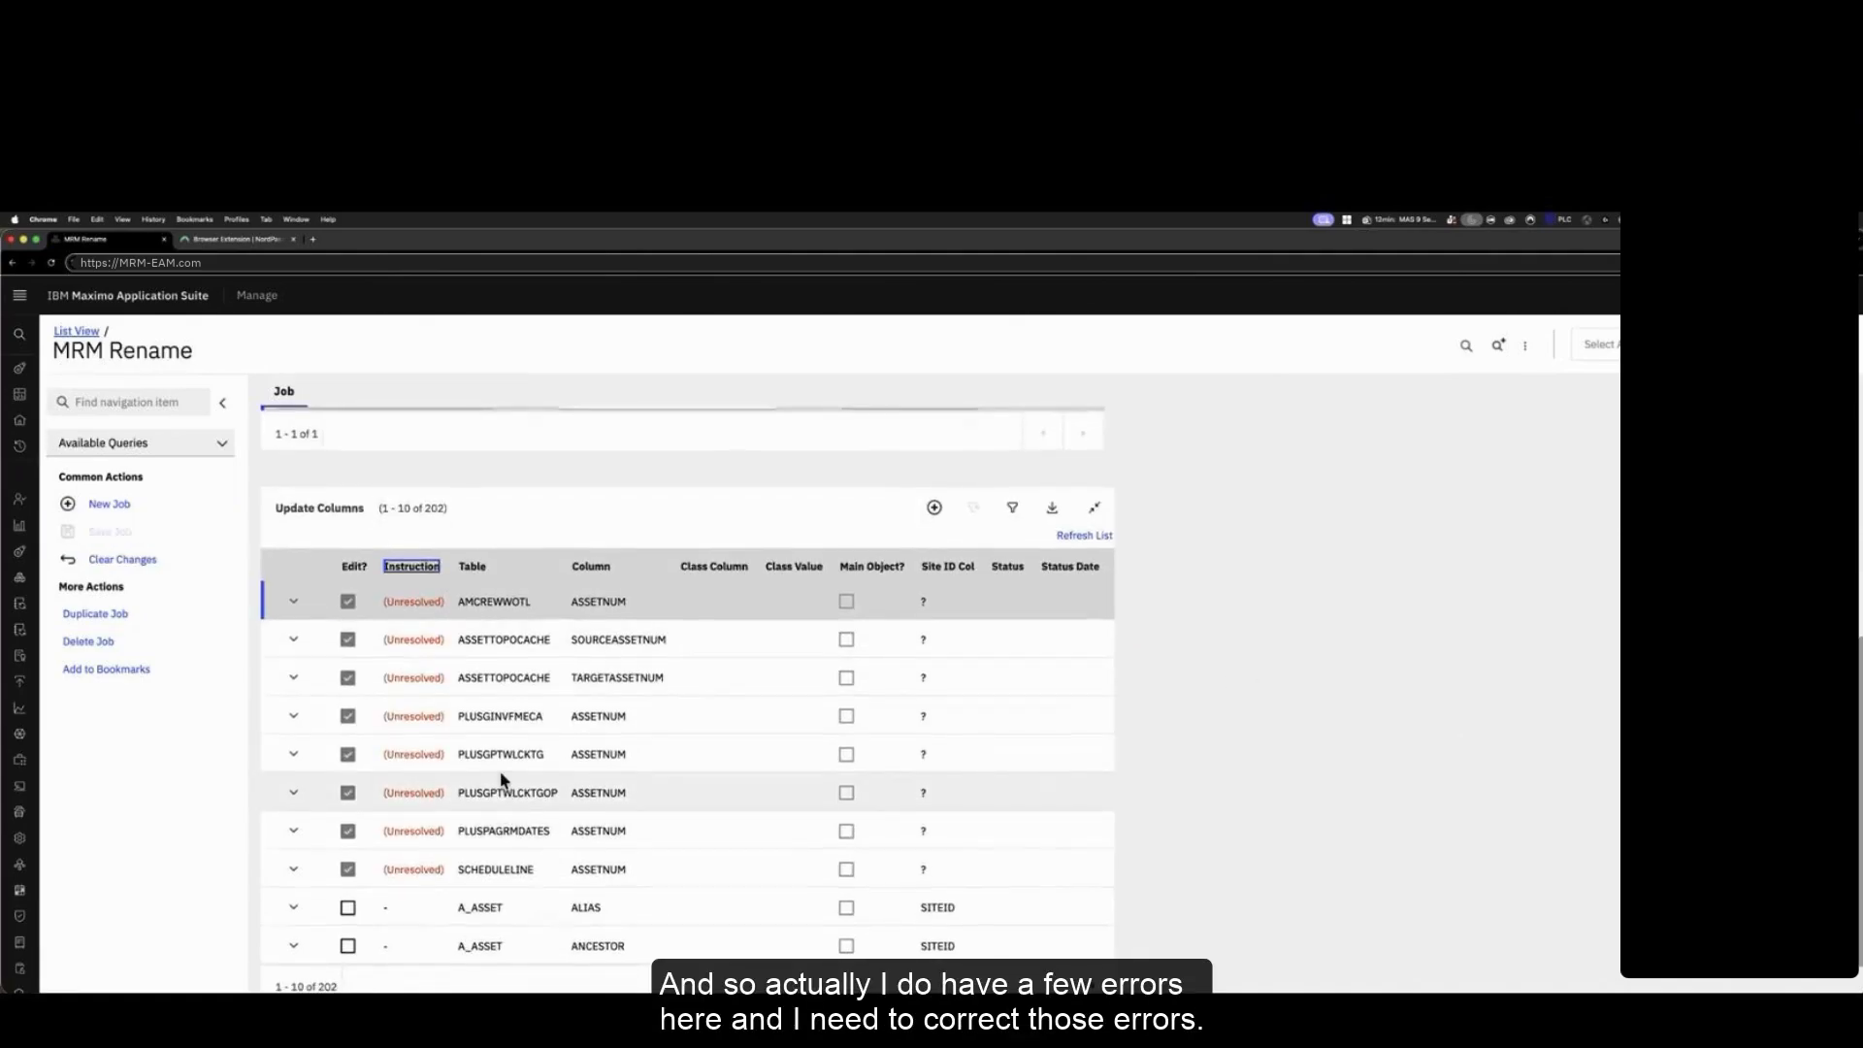
scroll(502, 779, "up", 1)
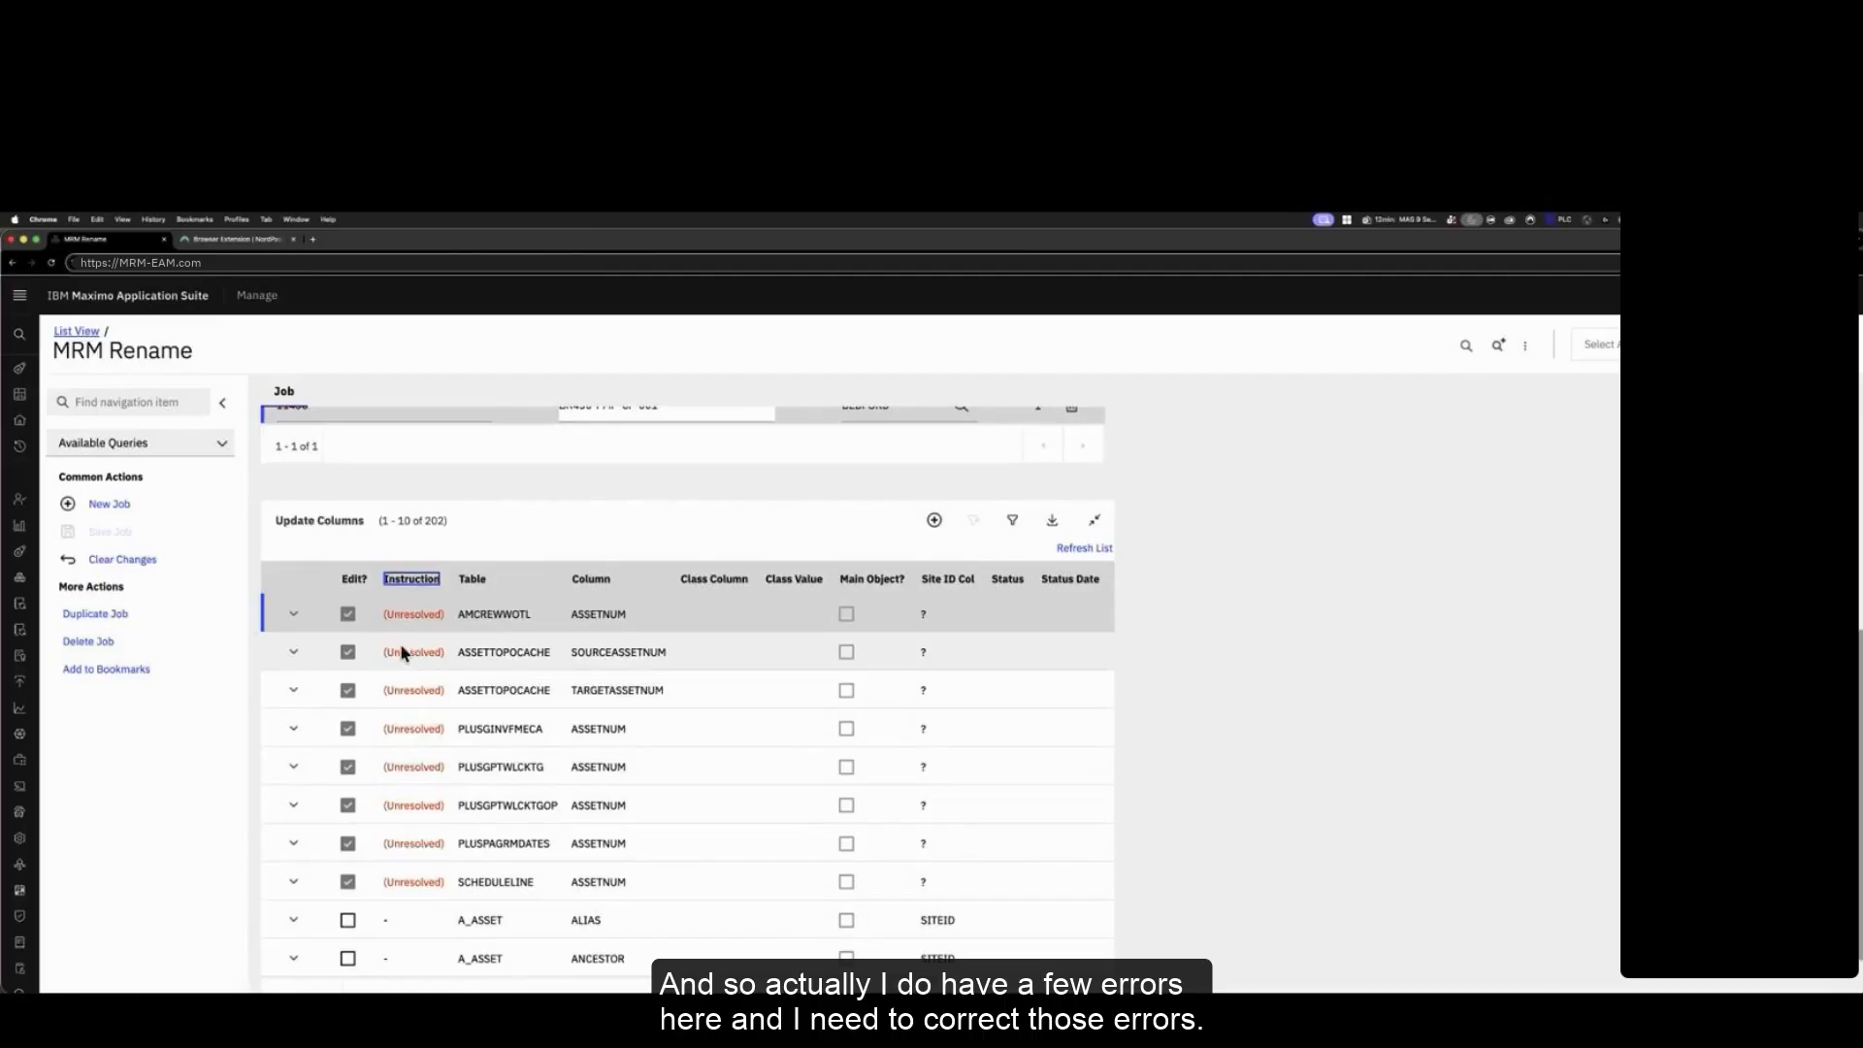
Step: Expand the unresolved AMCREWWOTL ASSETNUM row and set it to ignore the Site ID filter
left_click(293, 613)
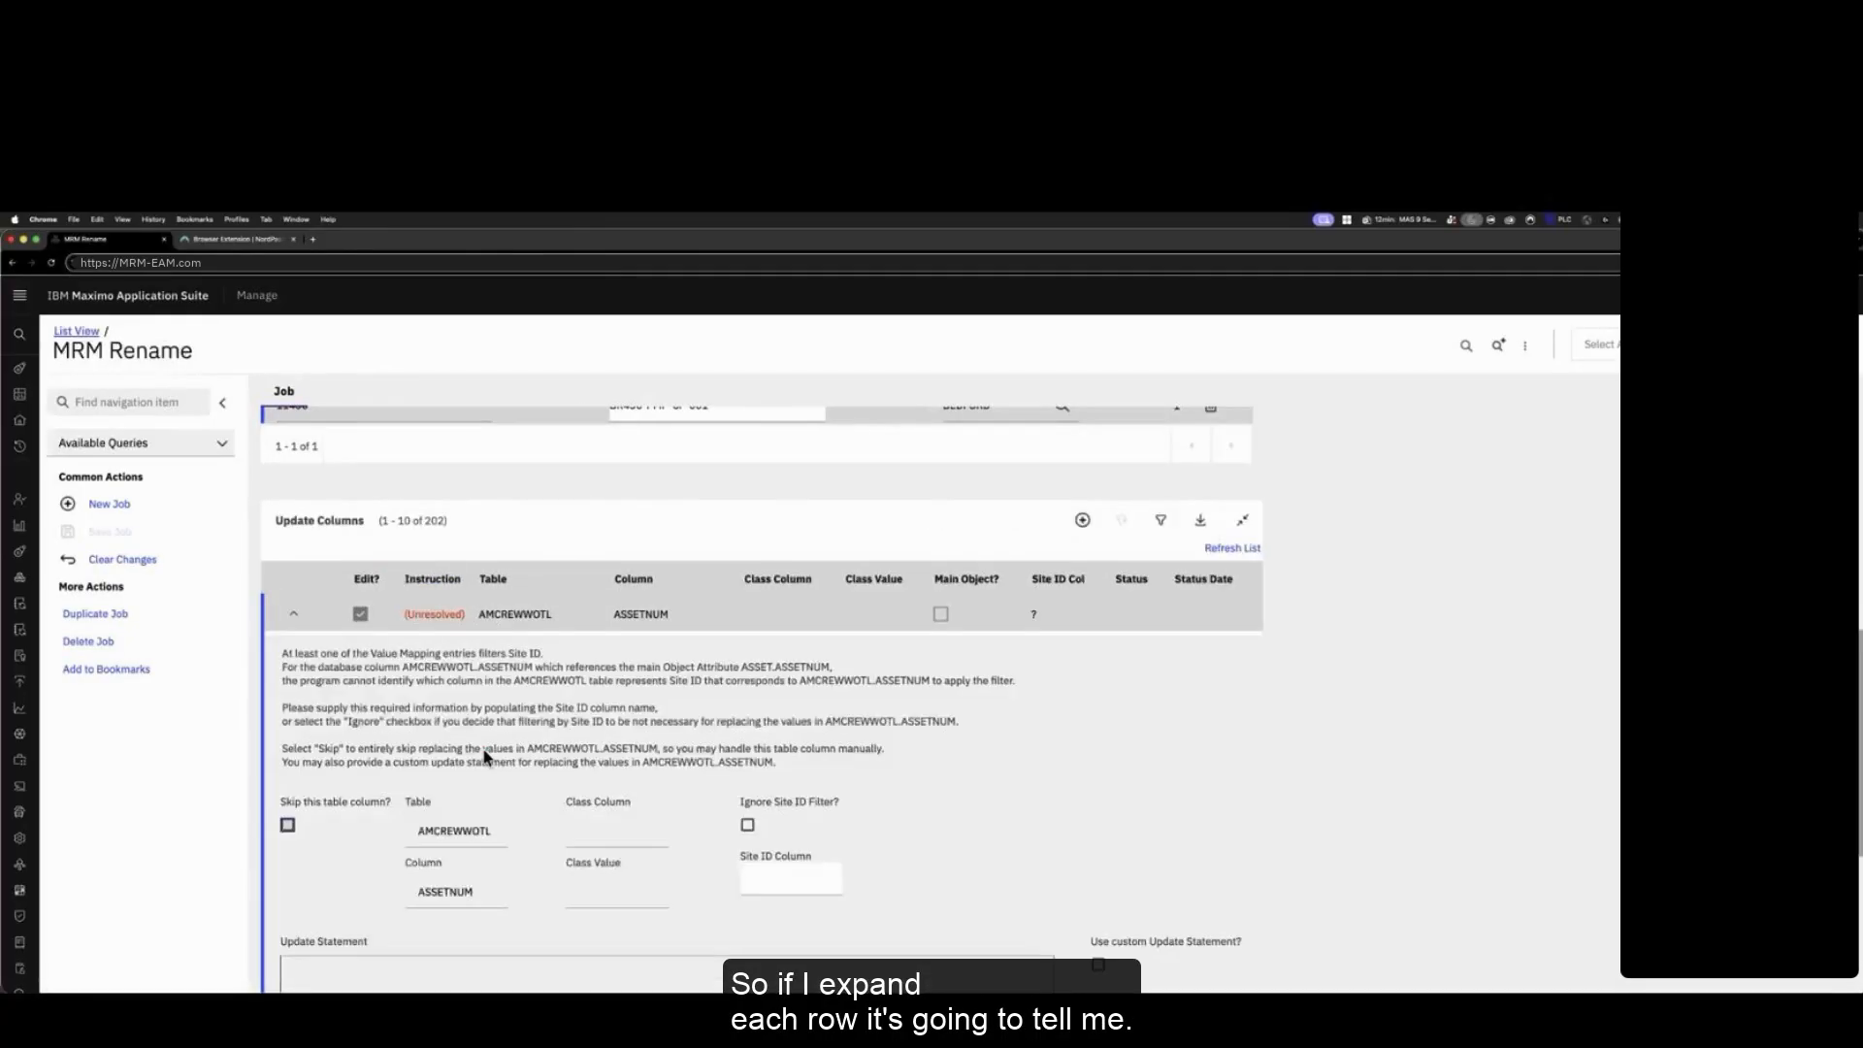
key("super+equal")
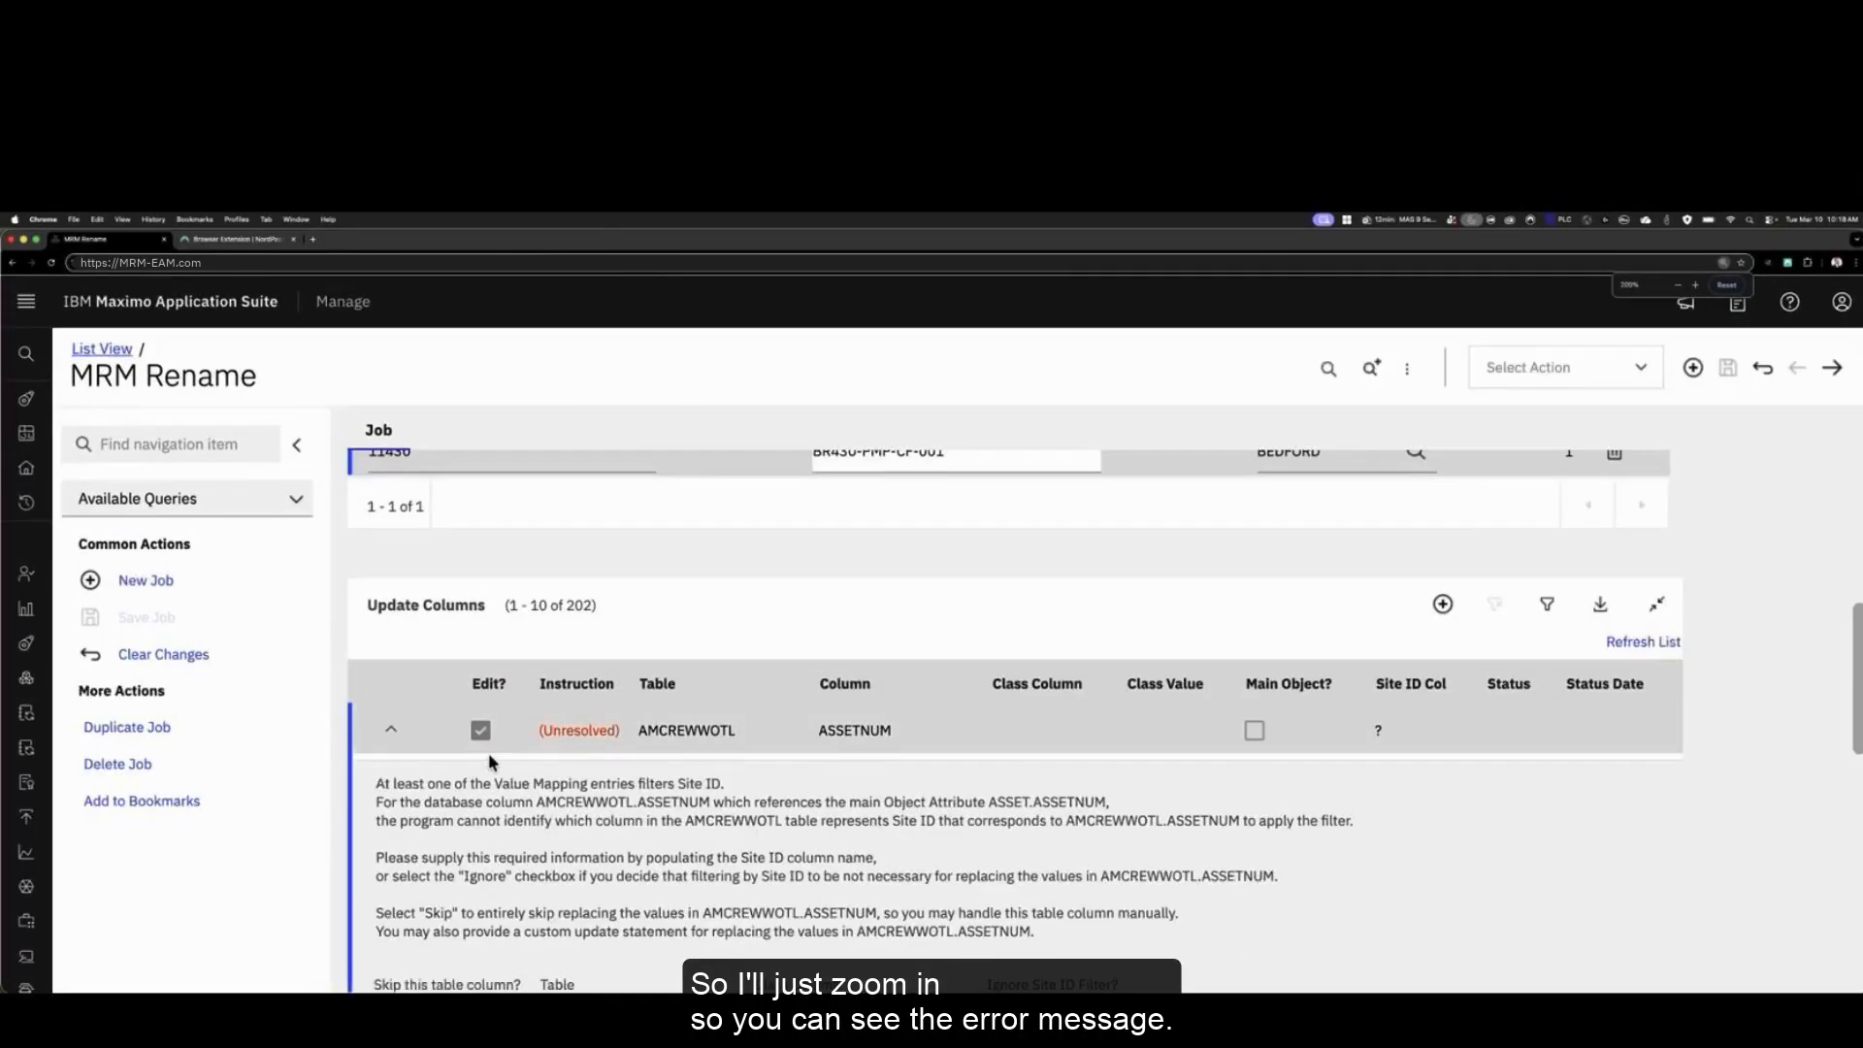
scroll(560, 786, "down", 4)
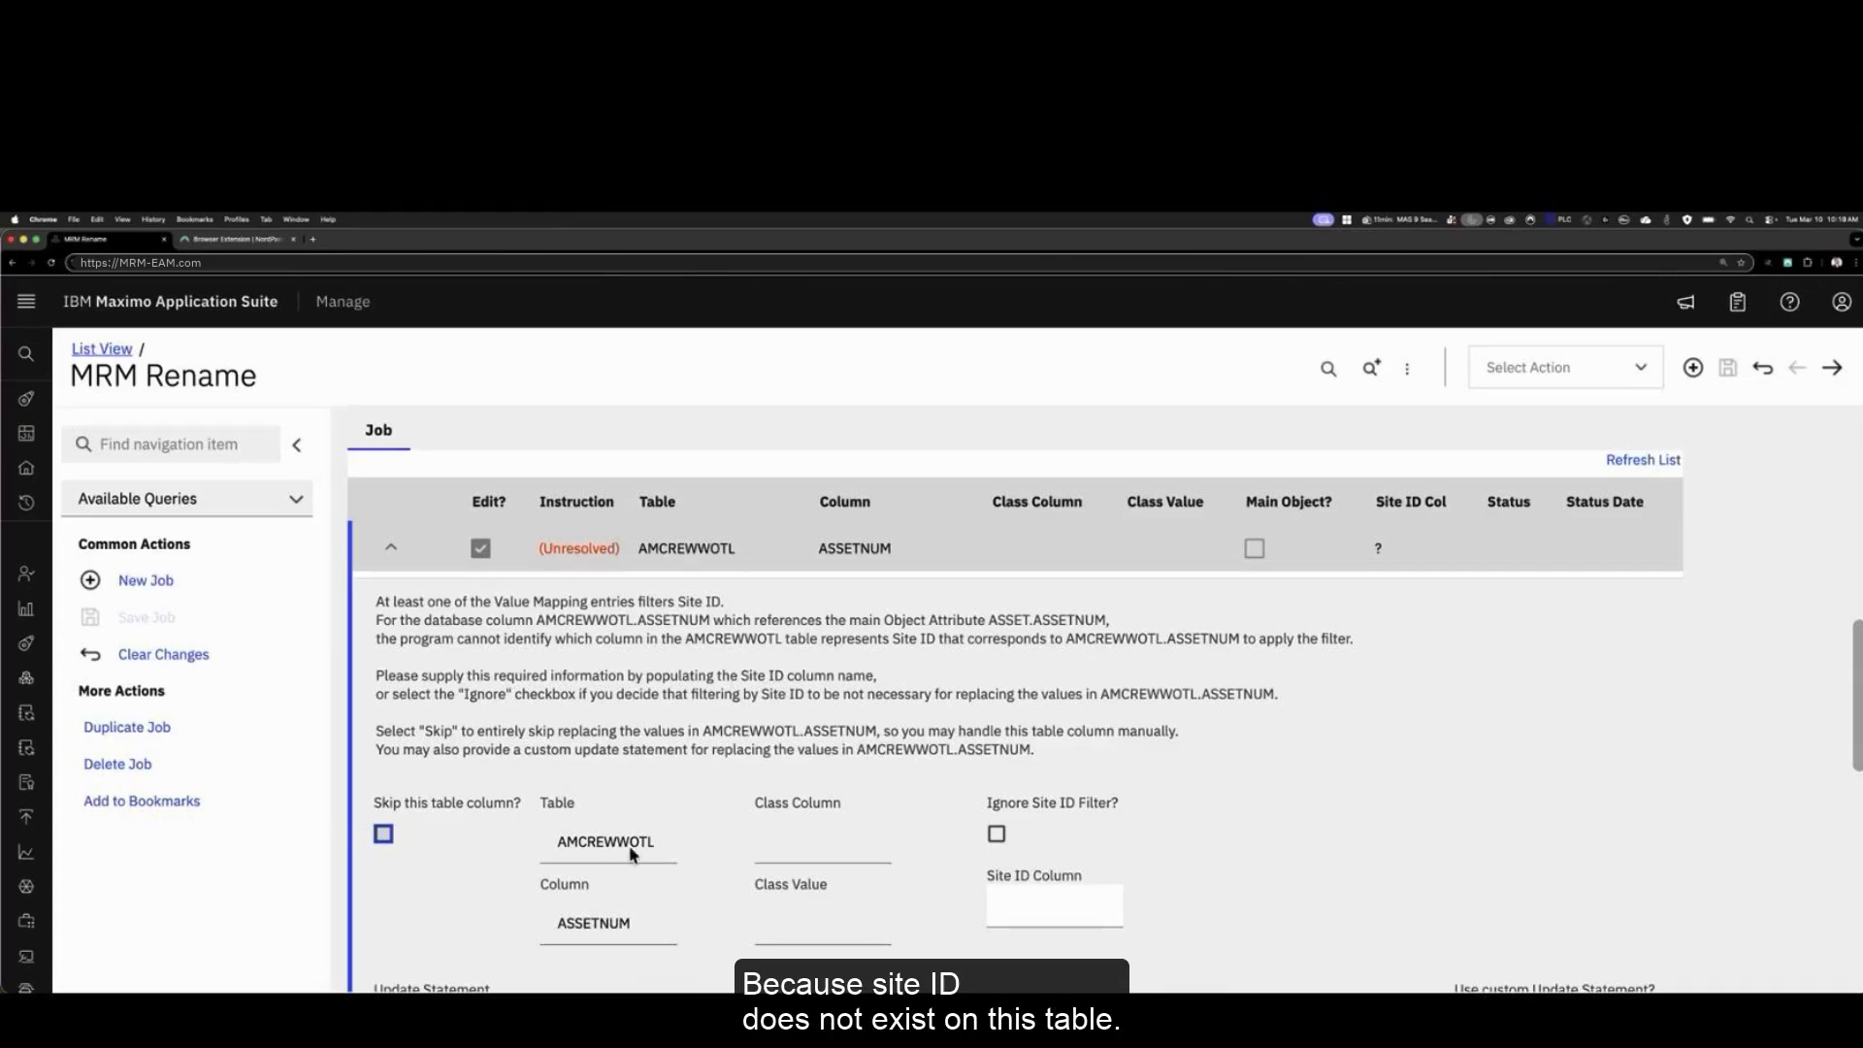
left_click(997, 910)
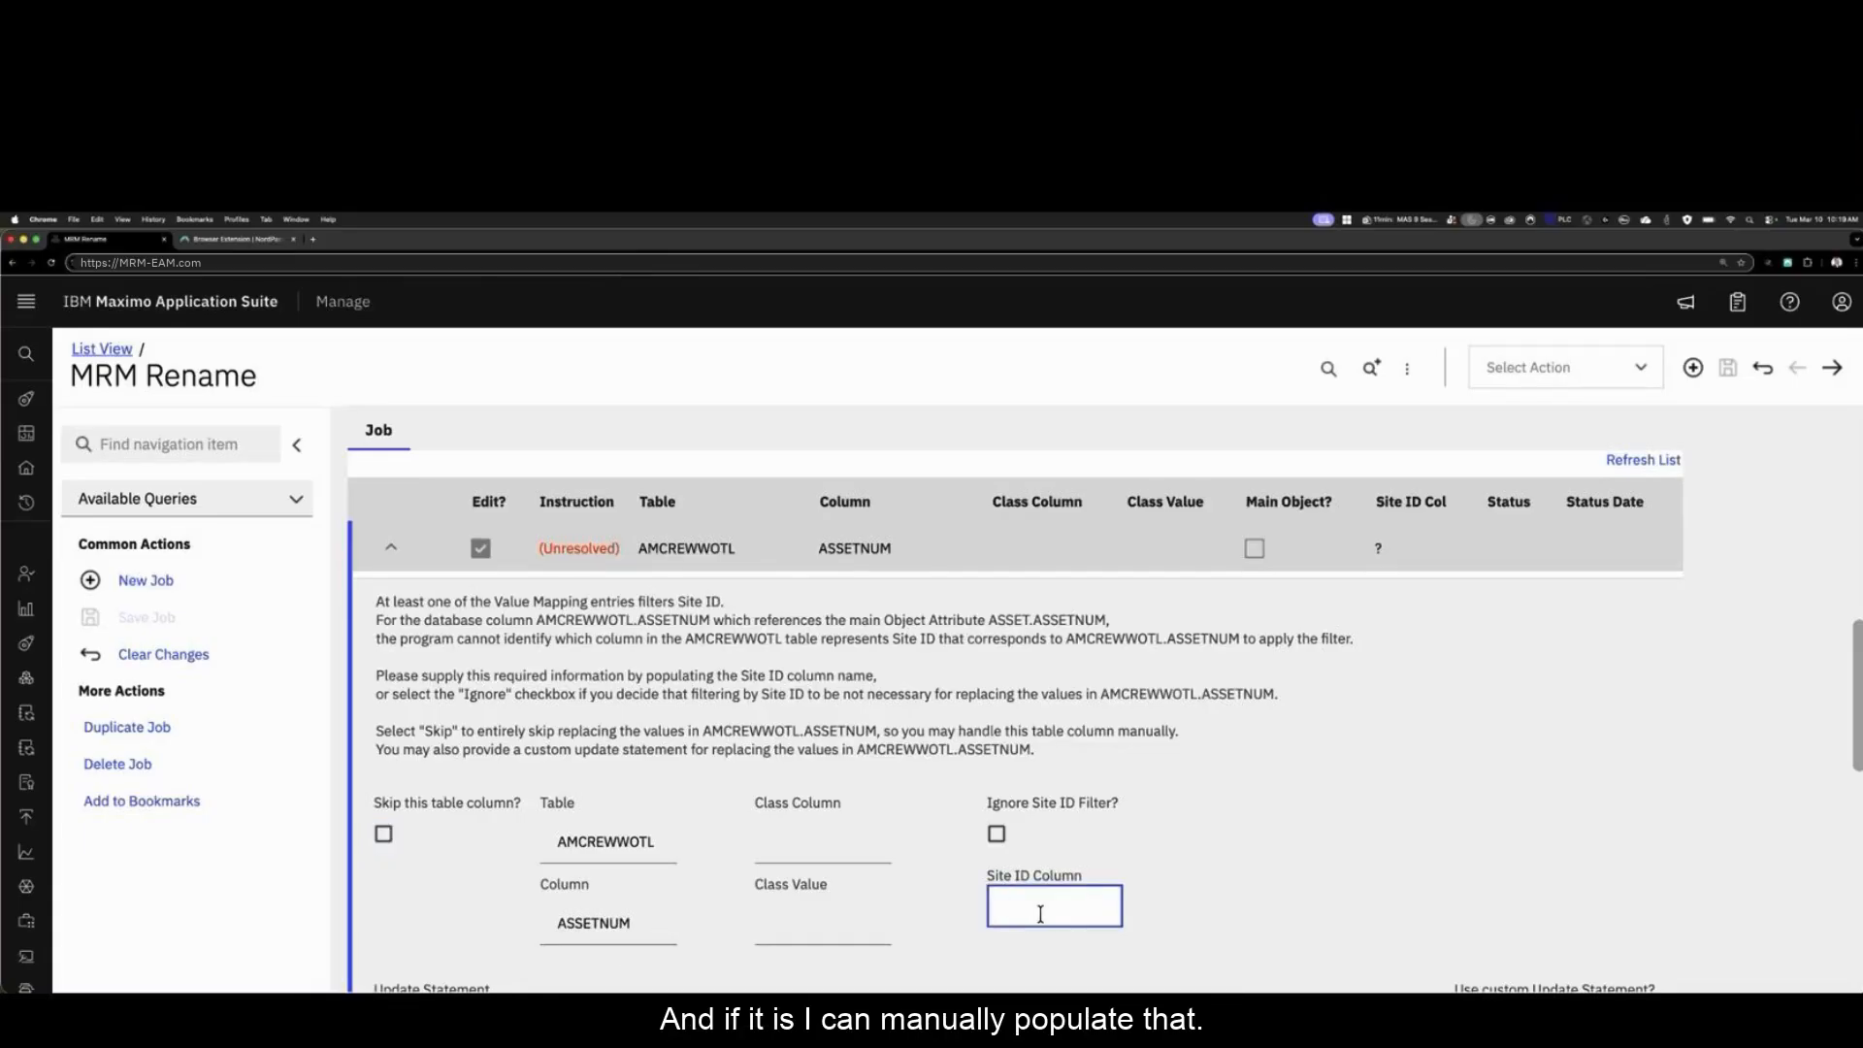
left_click(996, 836)
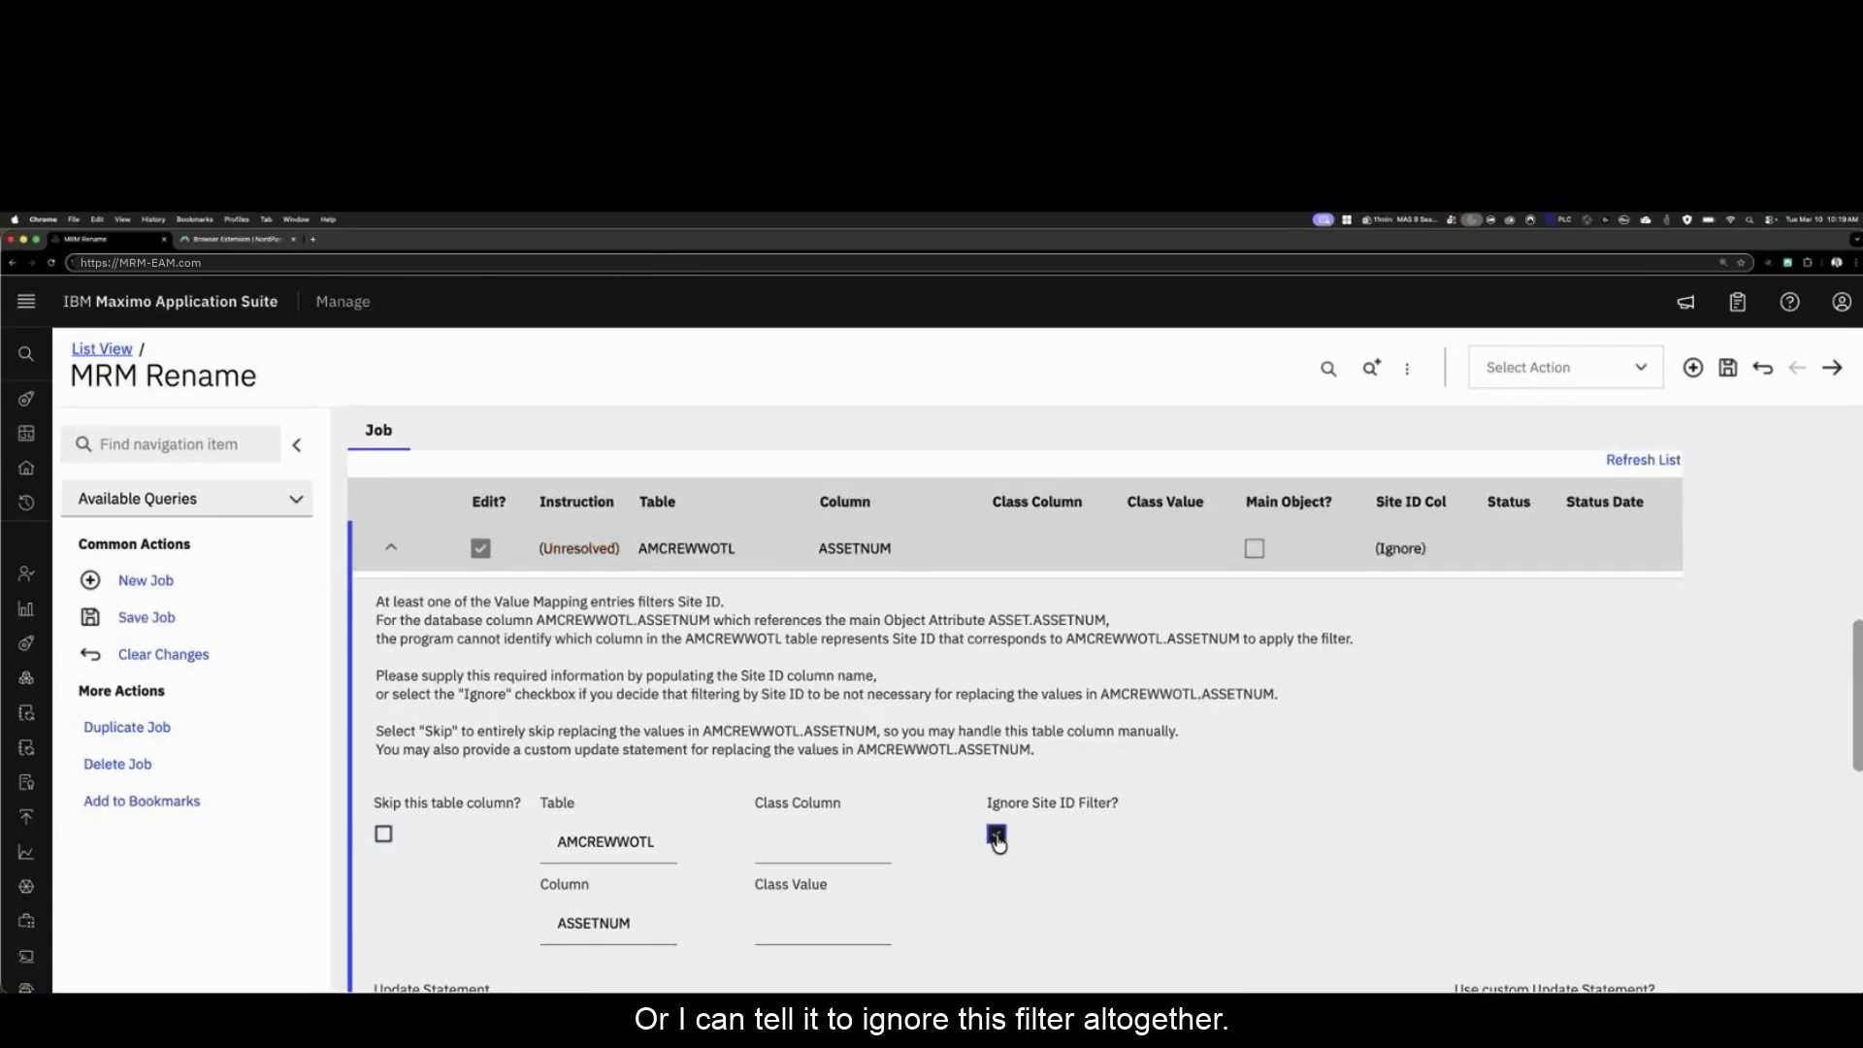
Step: Mark the unresolved ASSETTOPOCACHE columns SOURCEASSETNUM and TARGETASSETNUM as table columns to skip
scroll(624, 861, "down", 5)
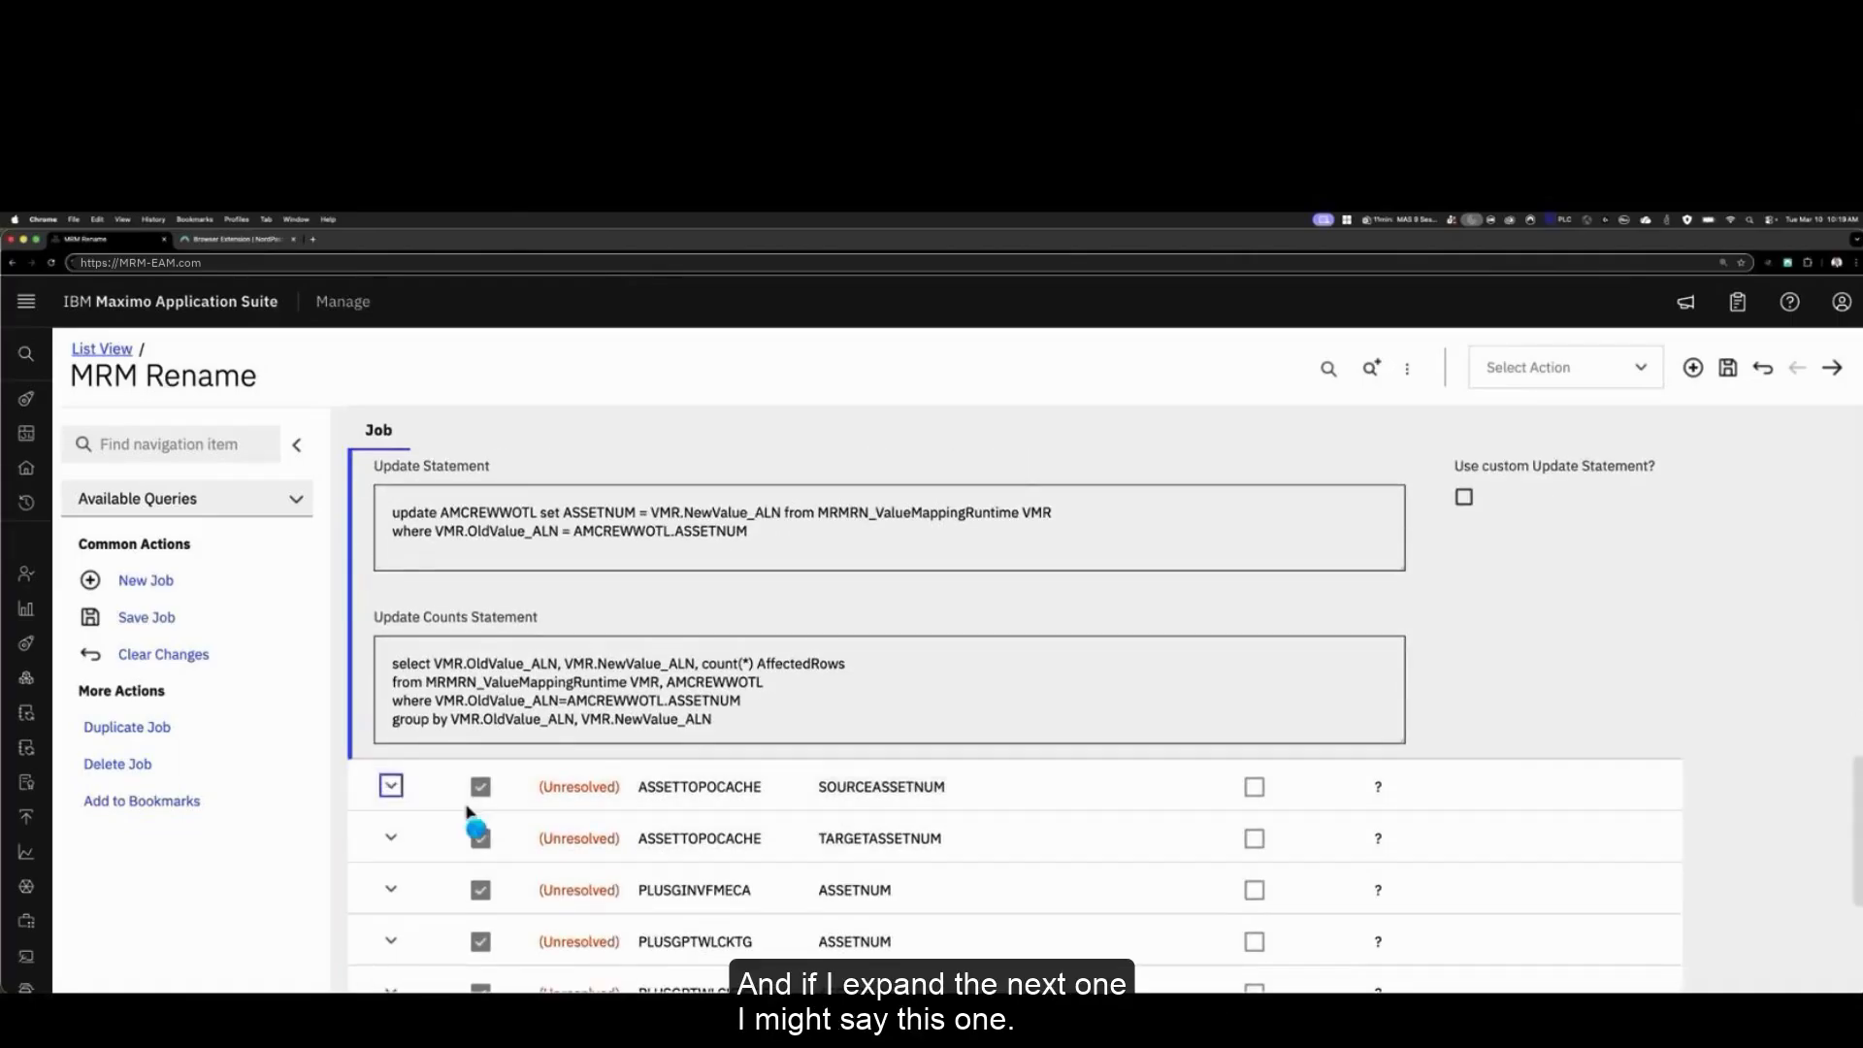
left_click(391, 782)
scroll(431, 652, "down", 1)
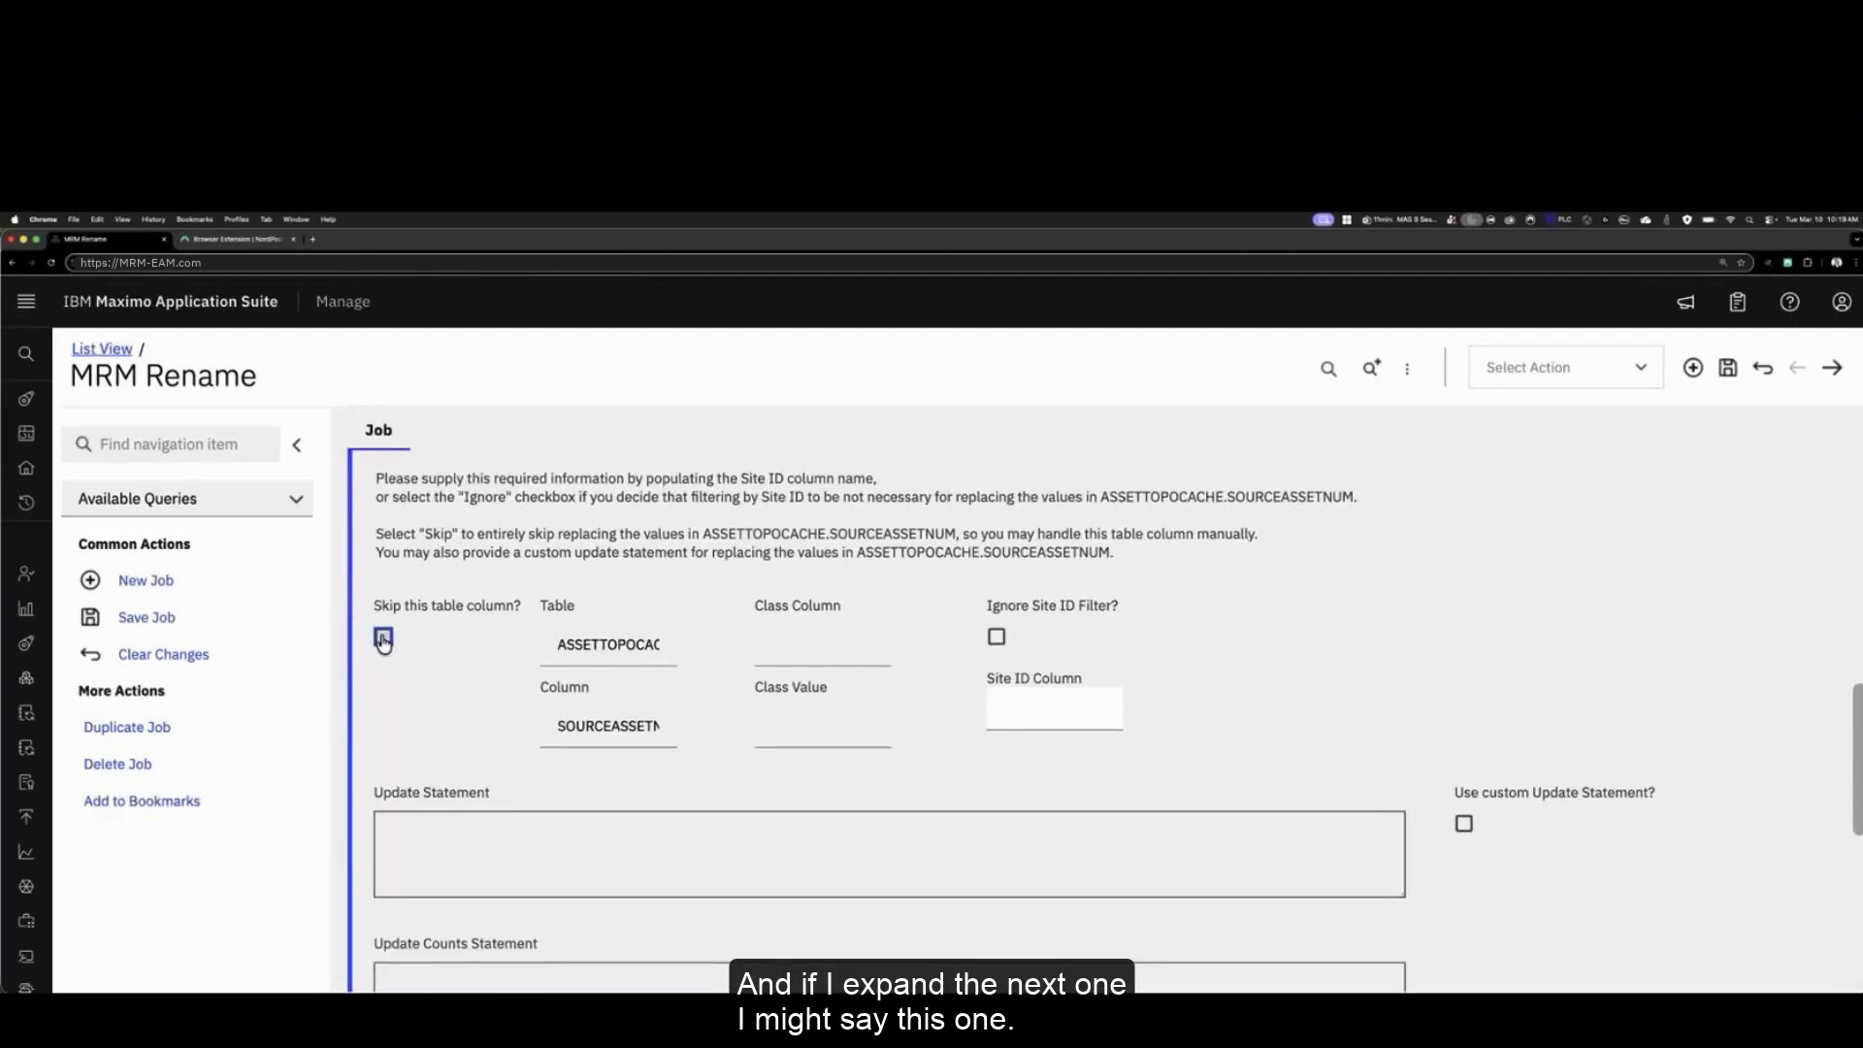
left_click(383, 638)
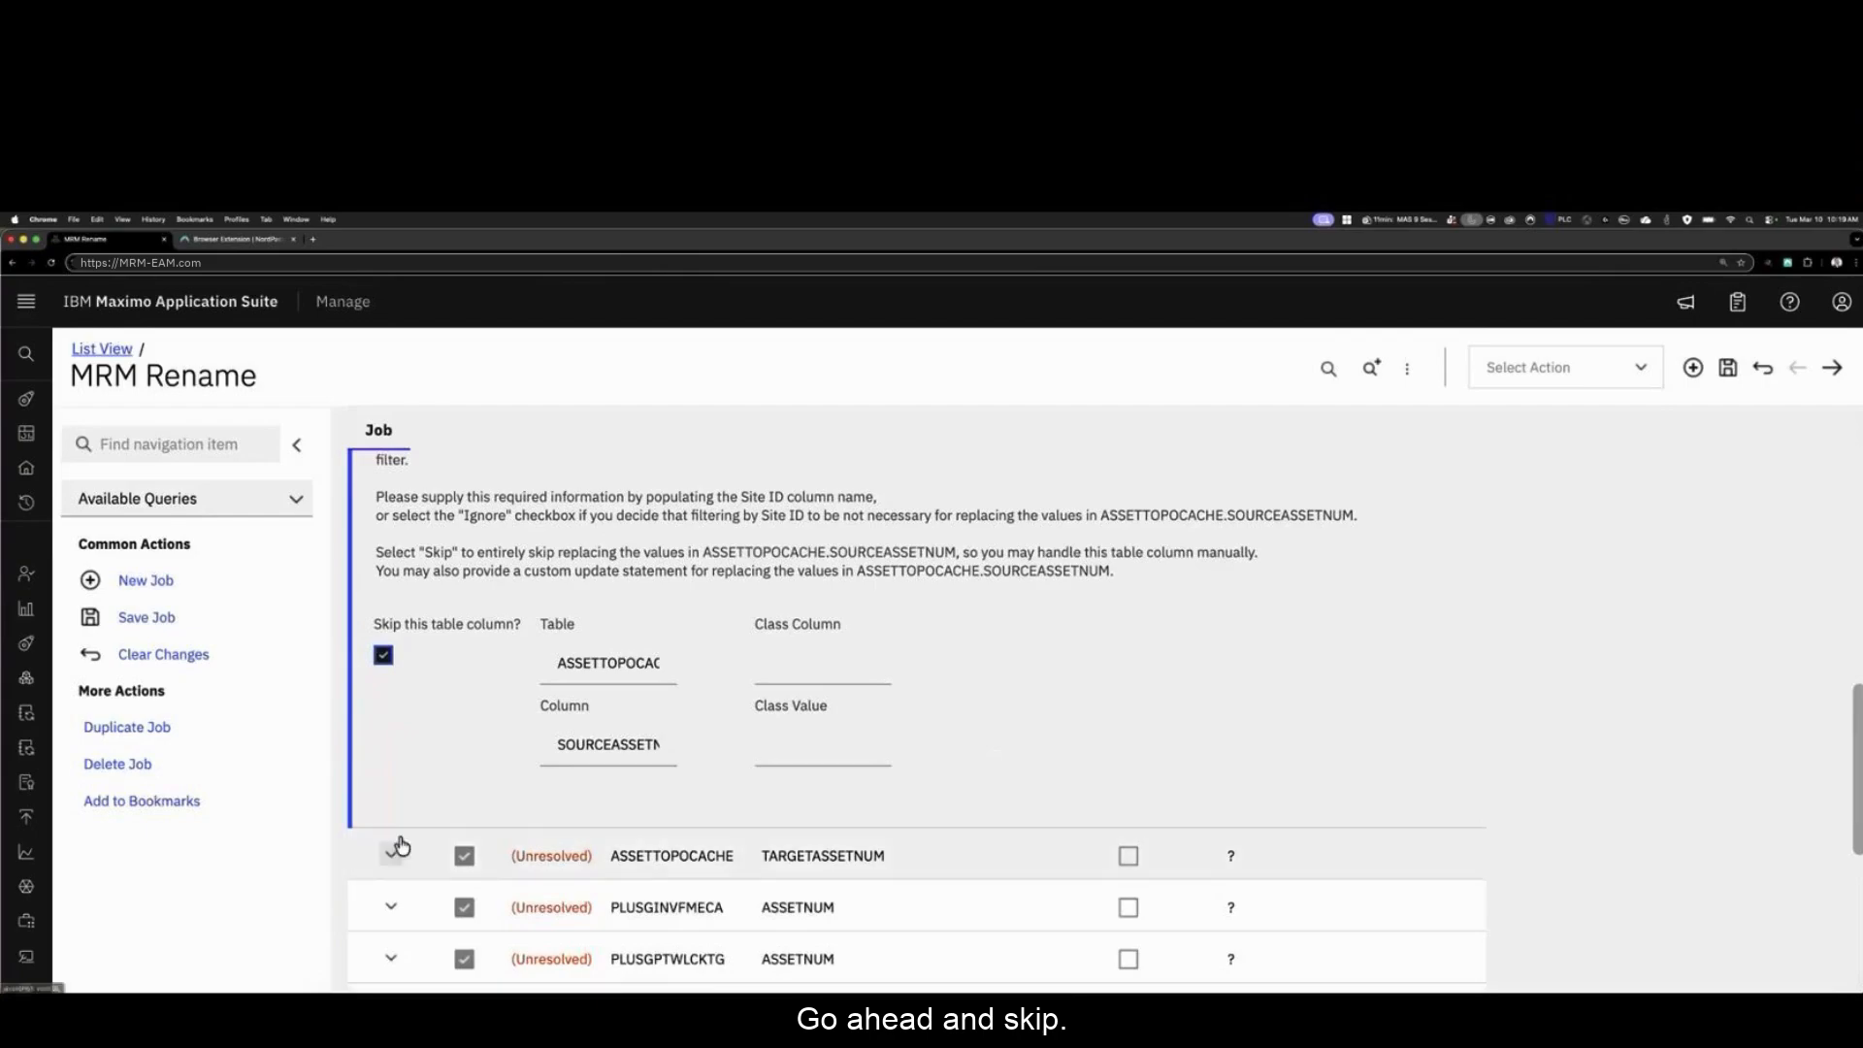
left_click(391, 855)
left_click(383, 689)
Step: Mark the unresolved ASSETNUM columns of the PLUSGINVFMECA and PLUSGPTWLCKTG tables as skipped
scroll(429, 782, "down", 3)
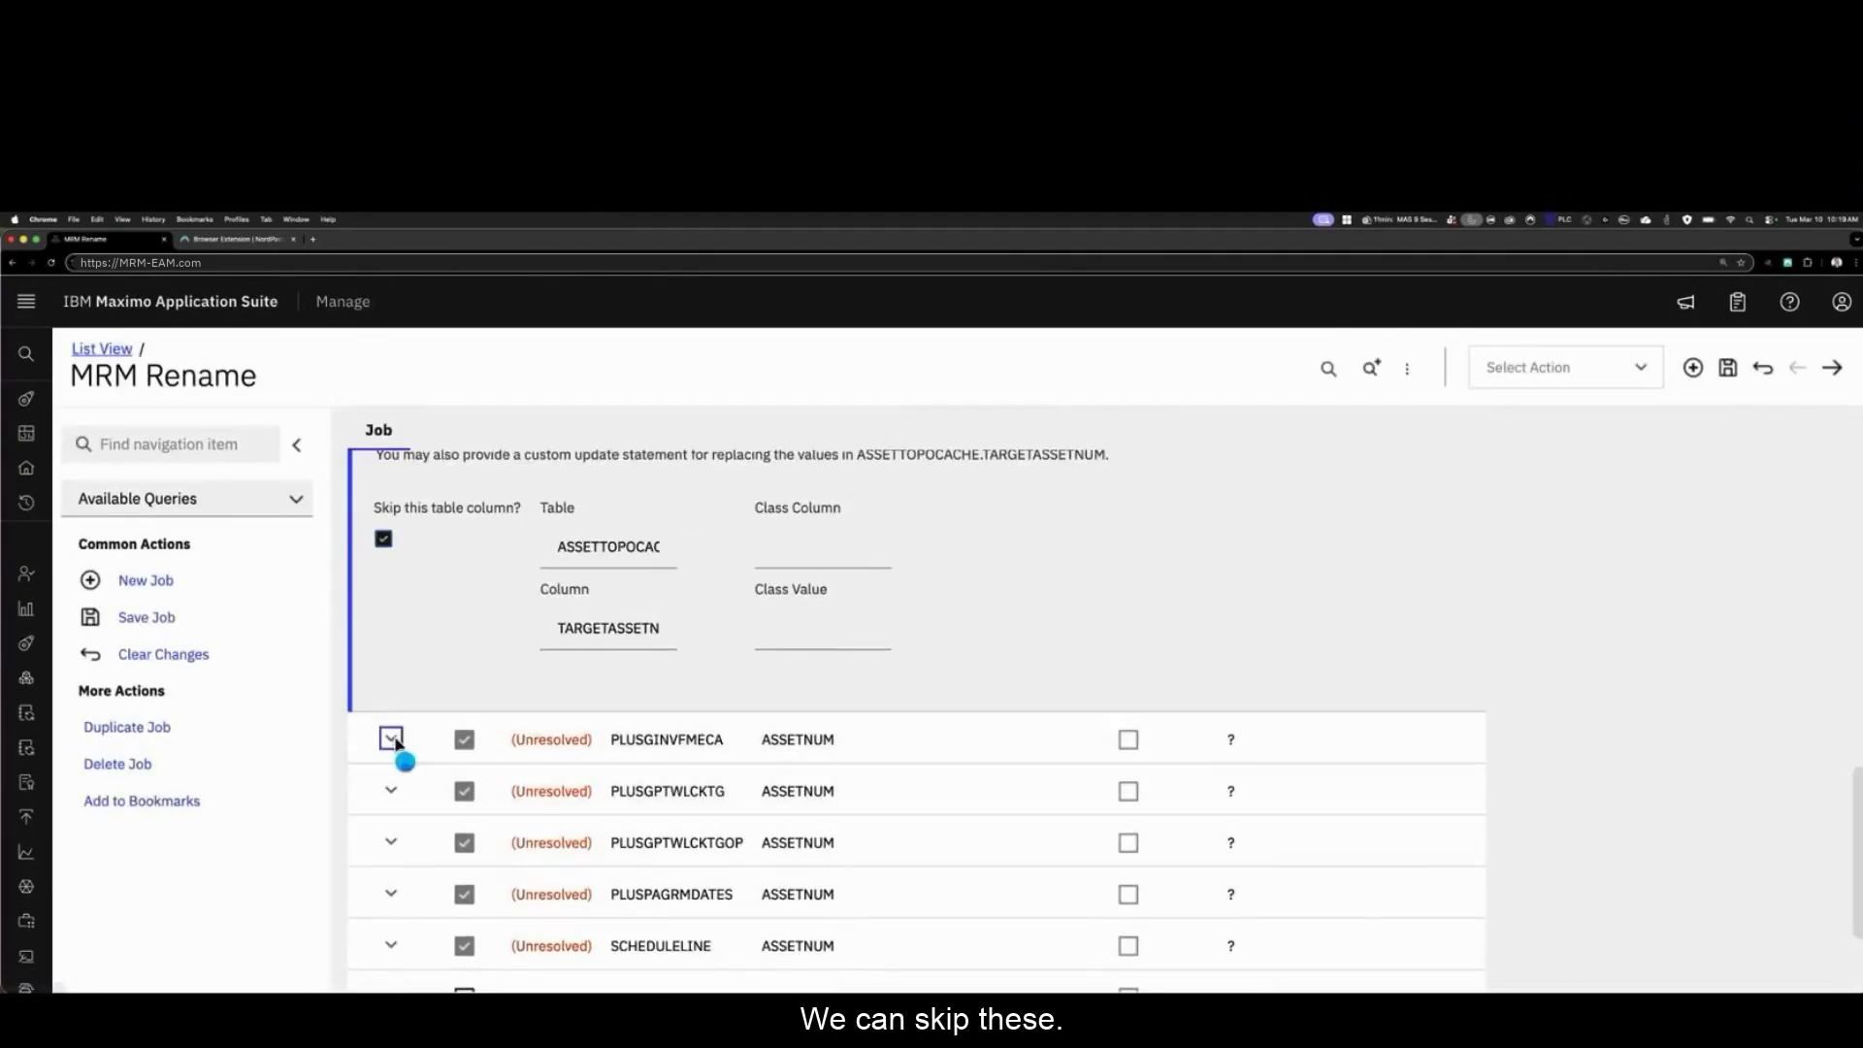
left_click(391, 739)
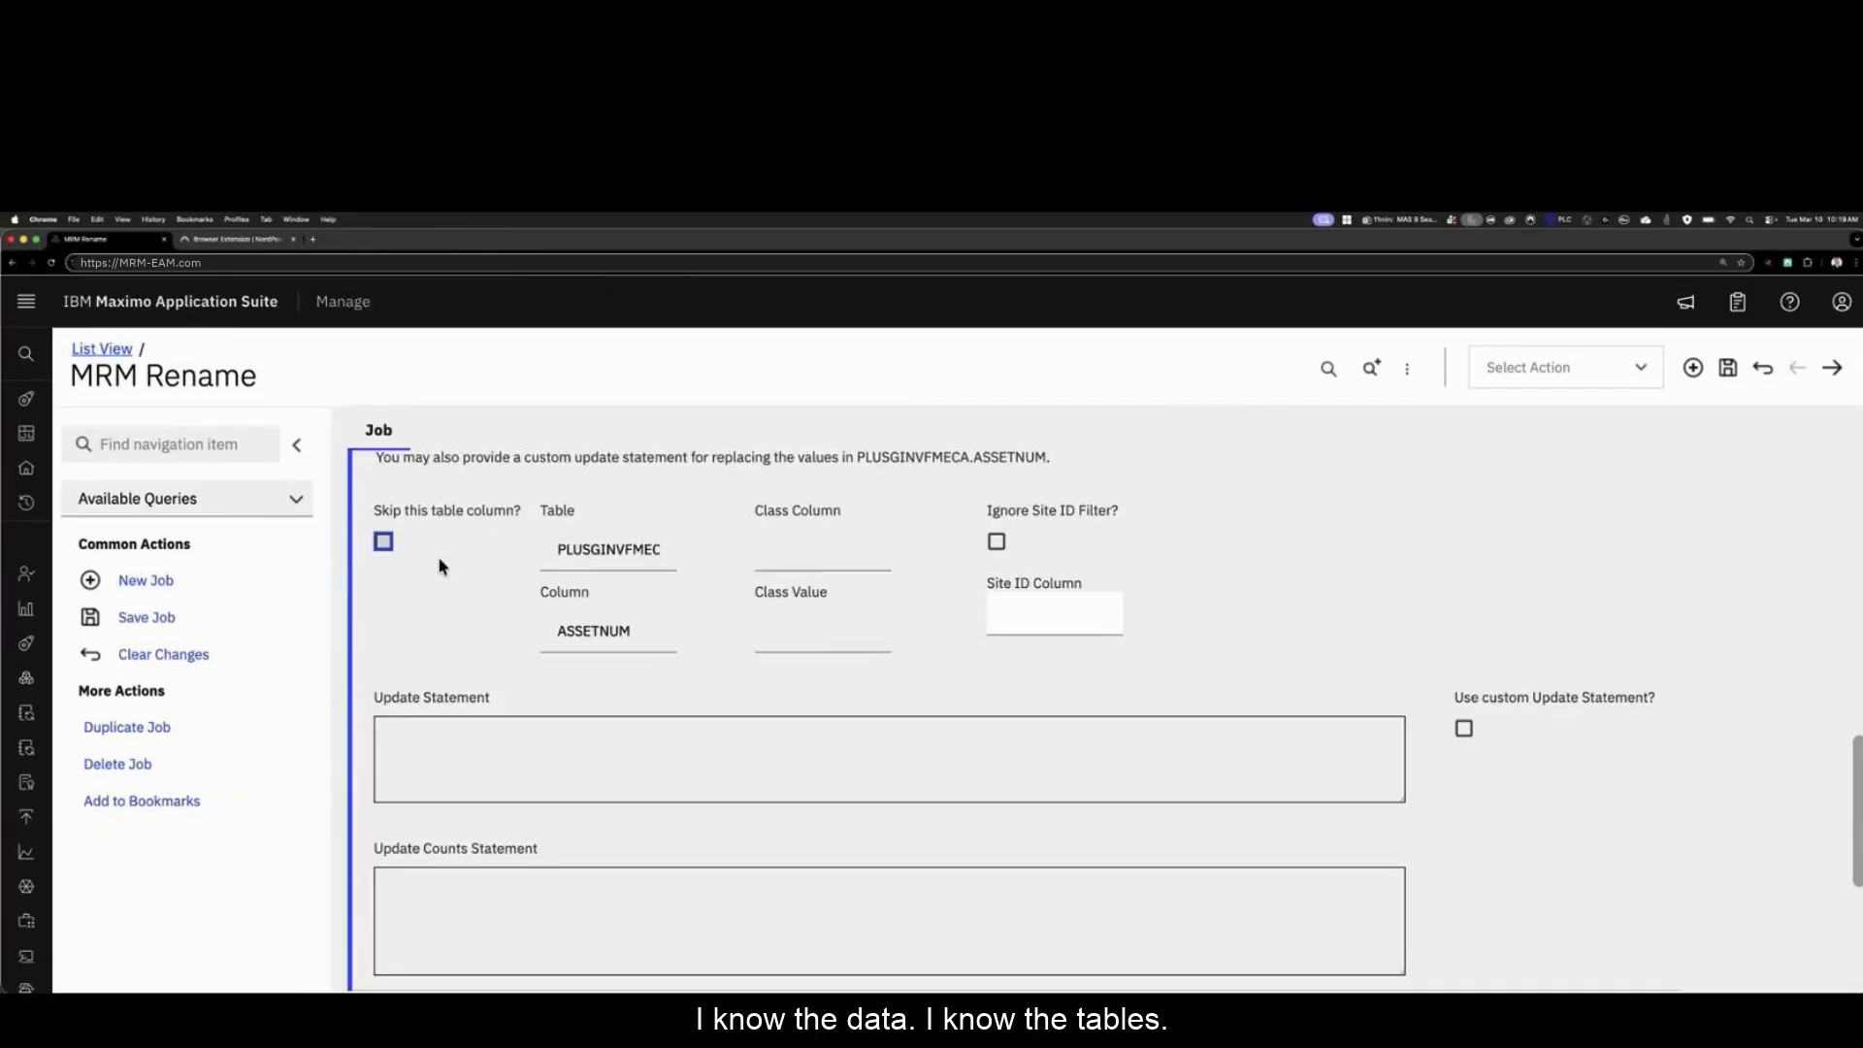
left_click(383, 541)
left_click(393, 744)
left_click(383, 698)
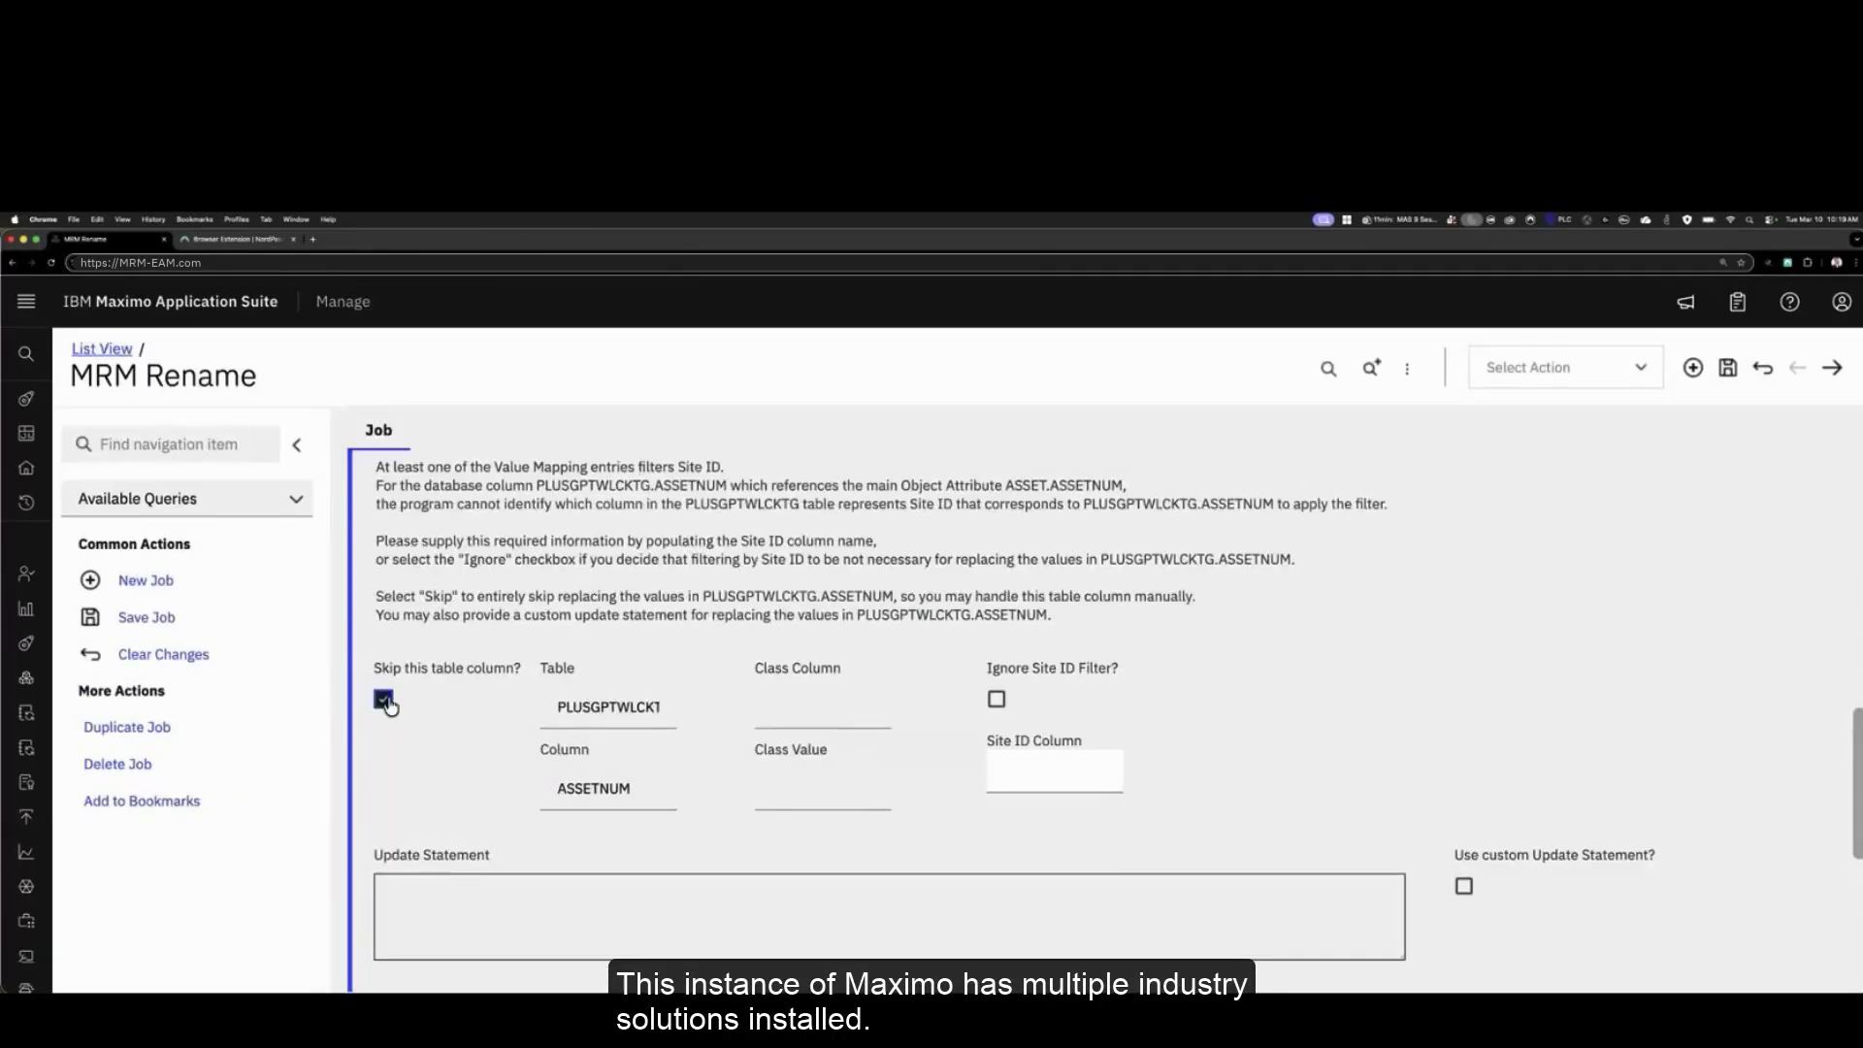
Step: Mark the unresolved ASSETNUM columns of the PLUSGPTWLCKTGOP and PLUSPAGRMDATES tables as skipped
scroll(456, 714, "down", 3)
left_click(391, 671)
scroll(399, 716, "down", 2)
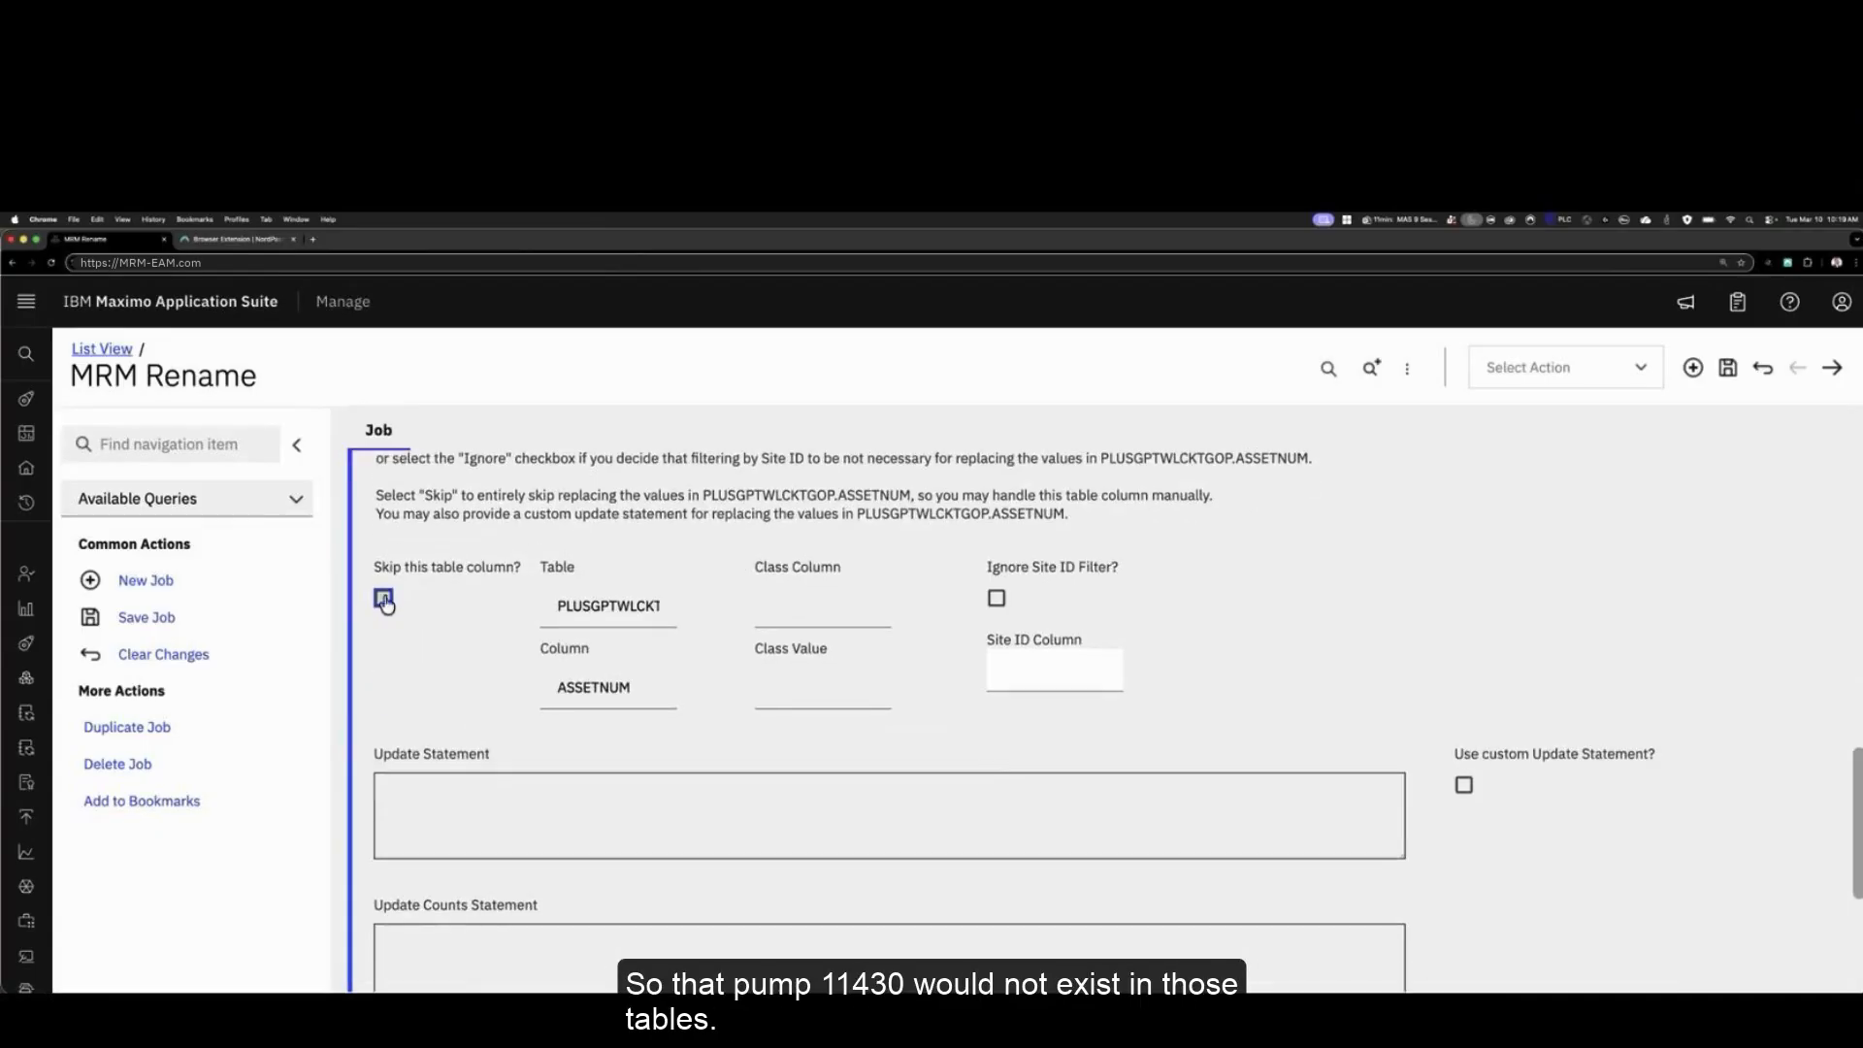
left_click(383, 598)
scroll(473, 719, "down", 5)
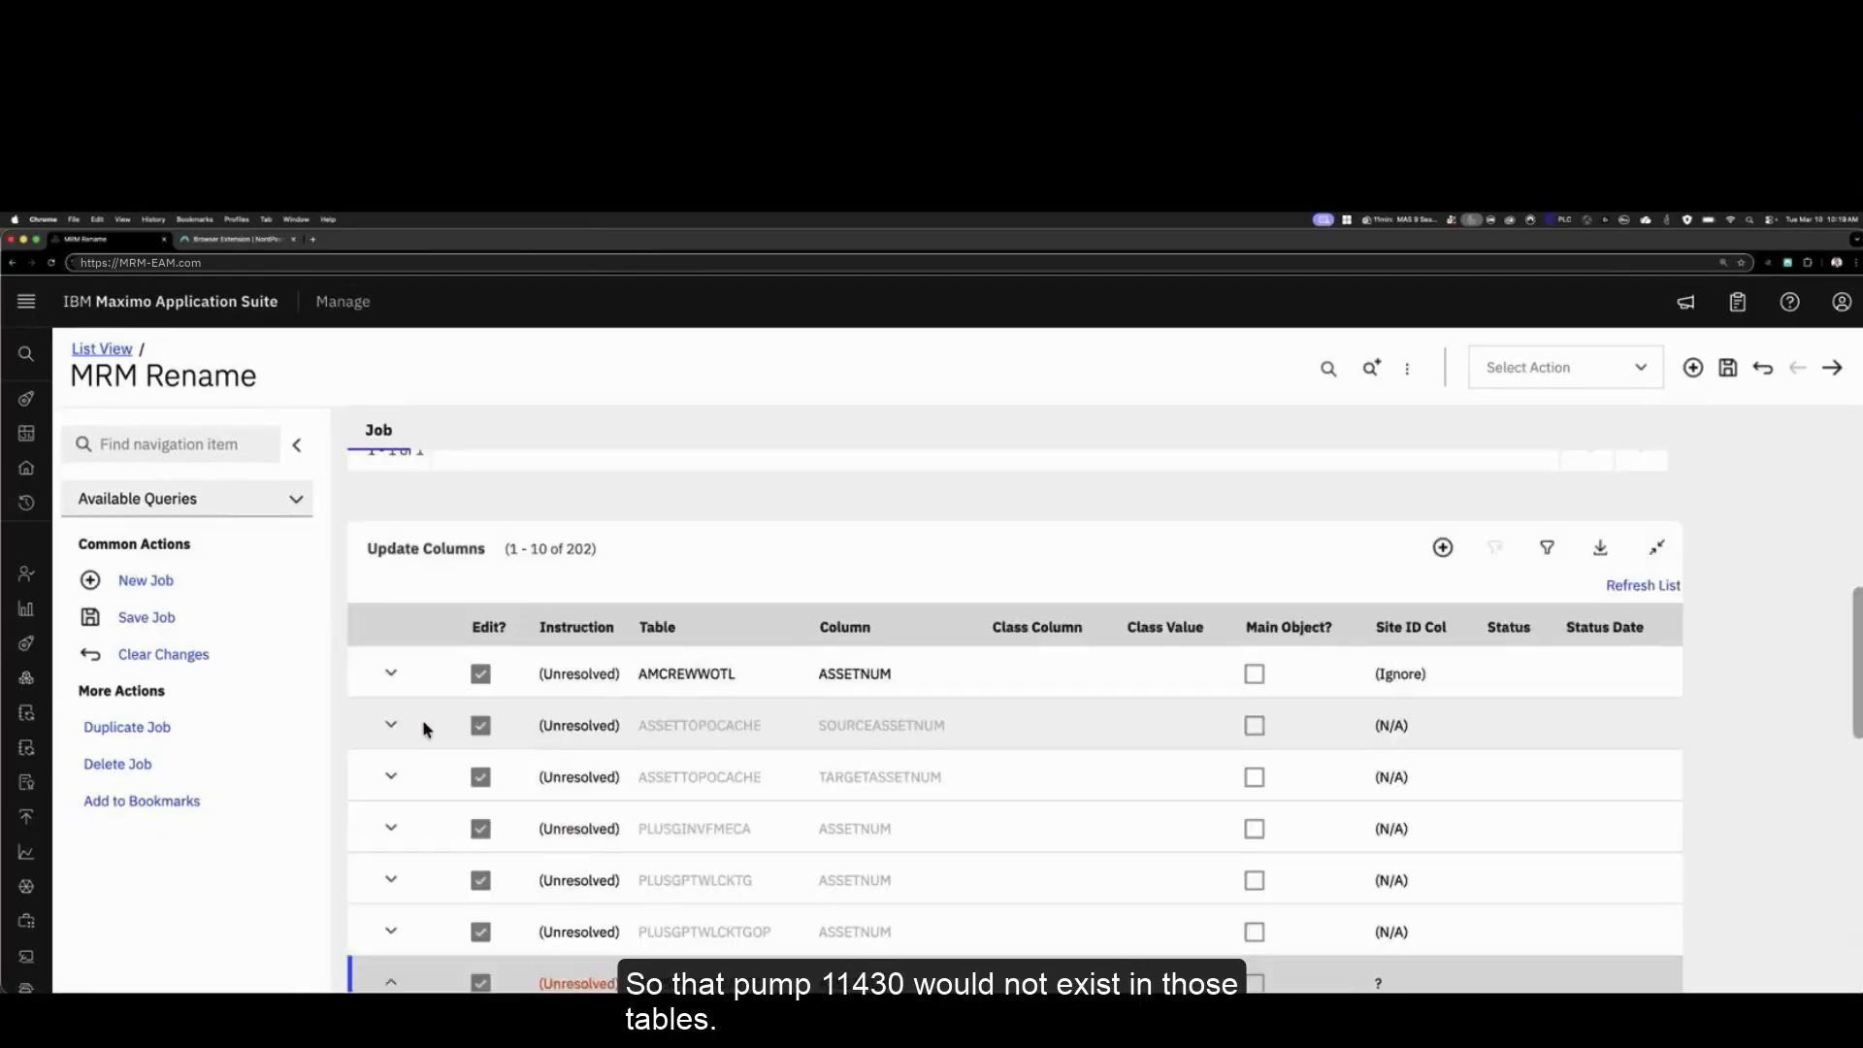
scroll(422, 719, "down", 6)
left_click(384, 699)
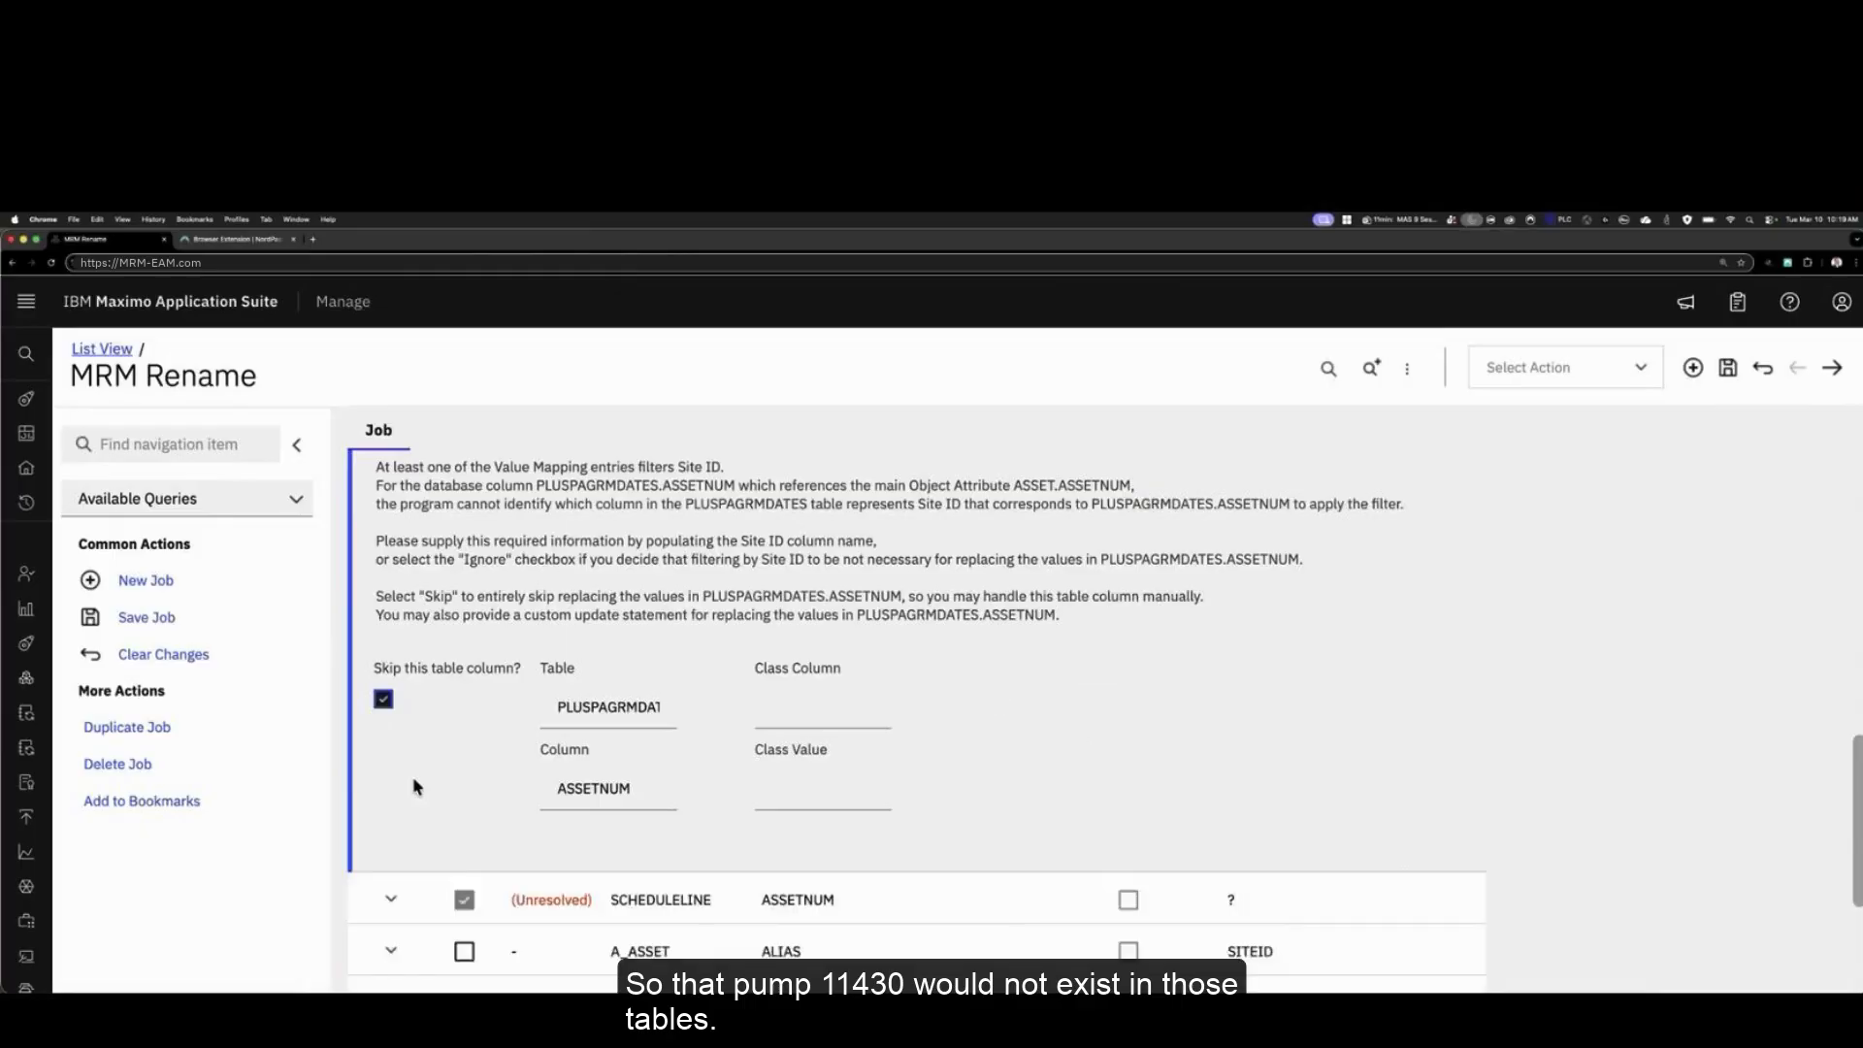
Step: Mark the unresolved SCHEDULELINE ASSETNUM table column to skip
left_click(389, 824)
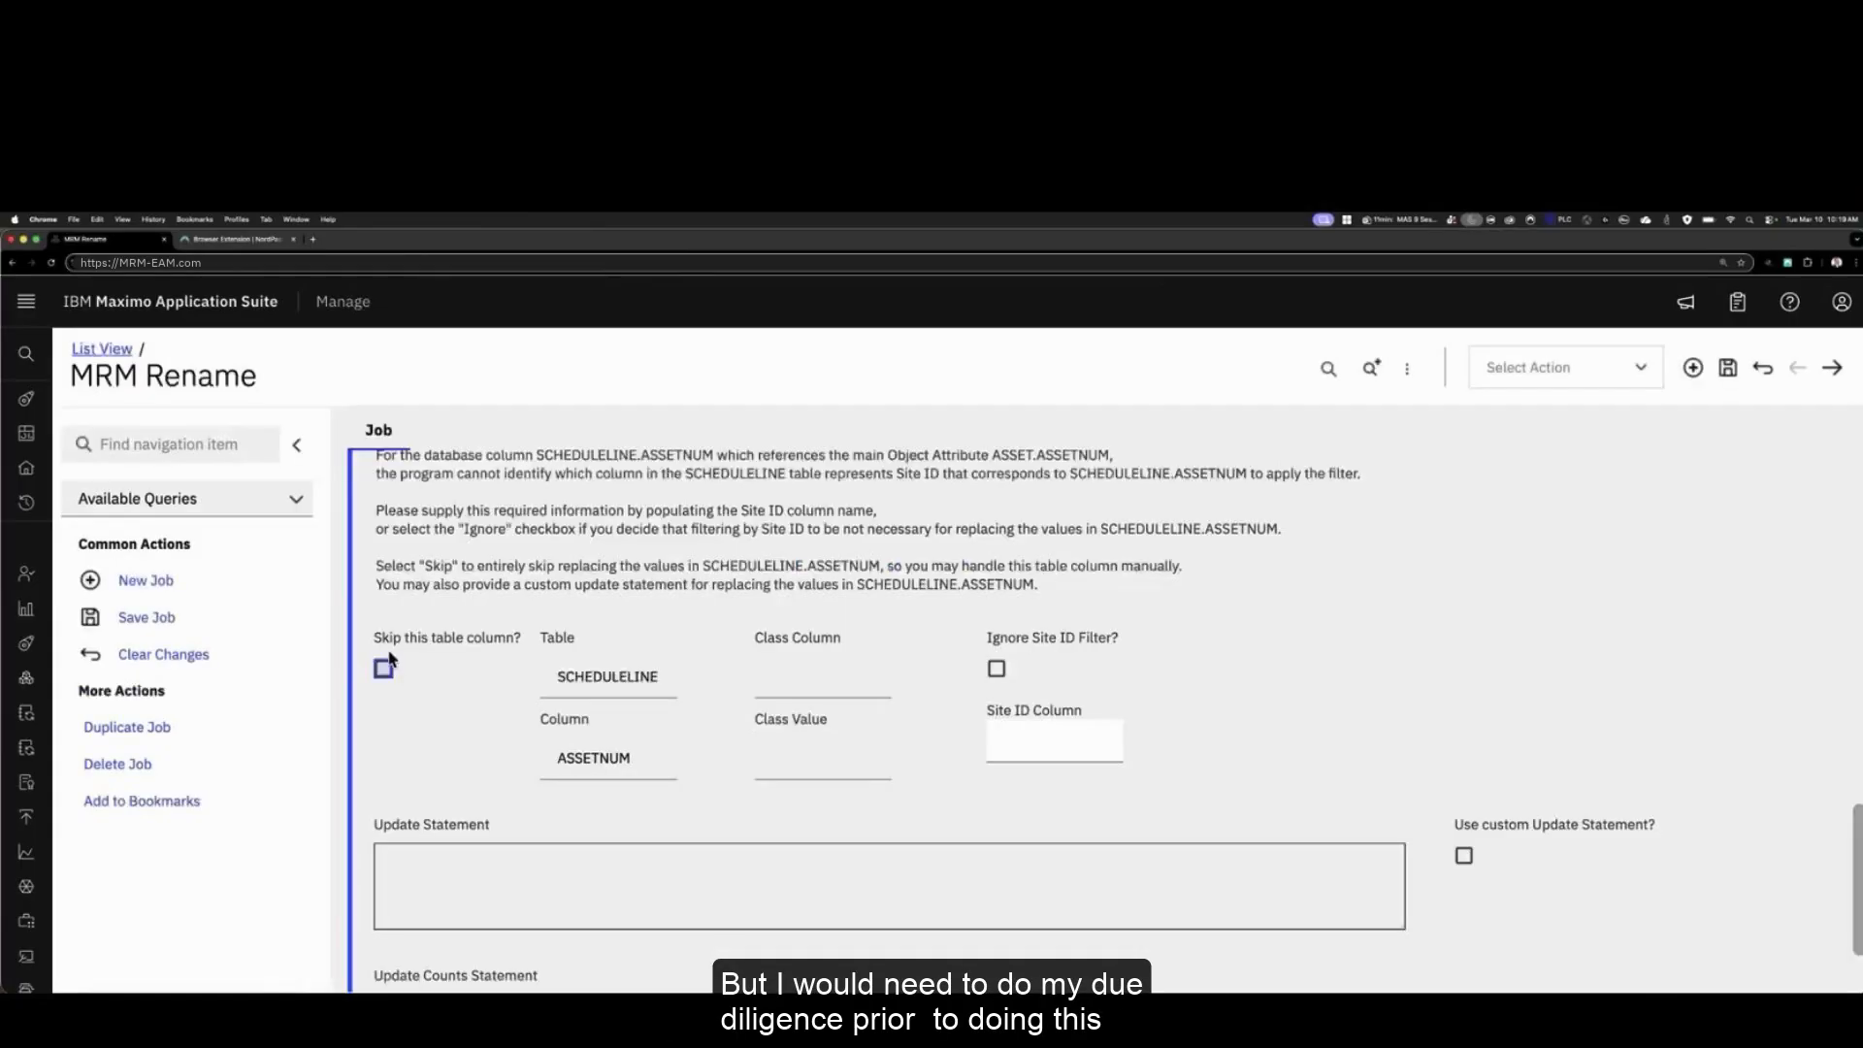
left_click(384, 668)
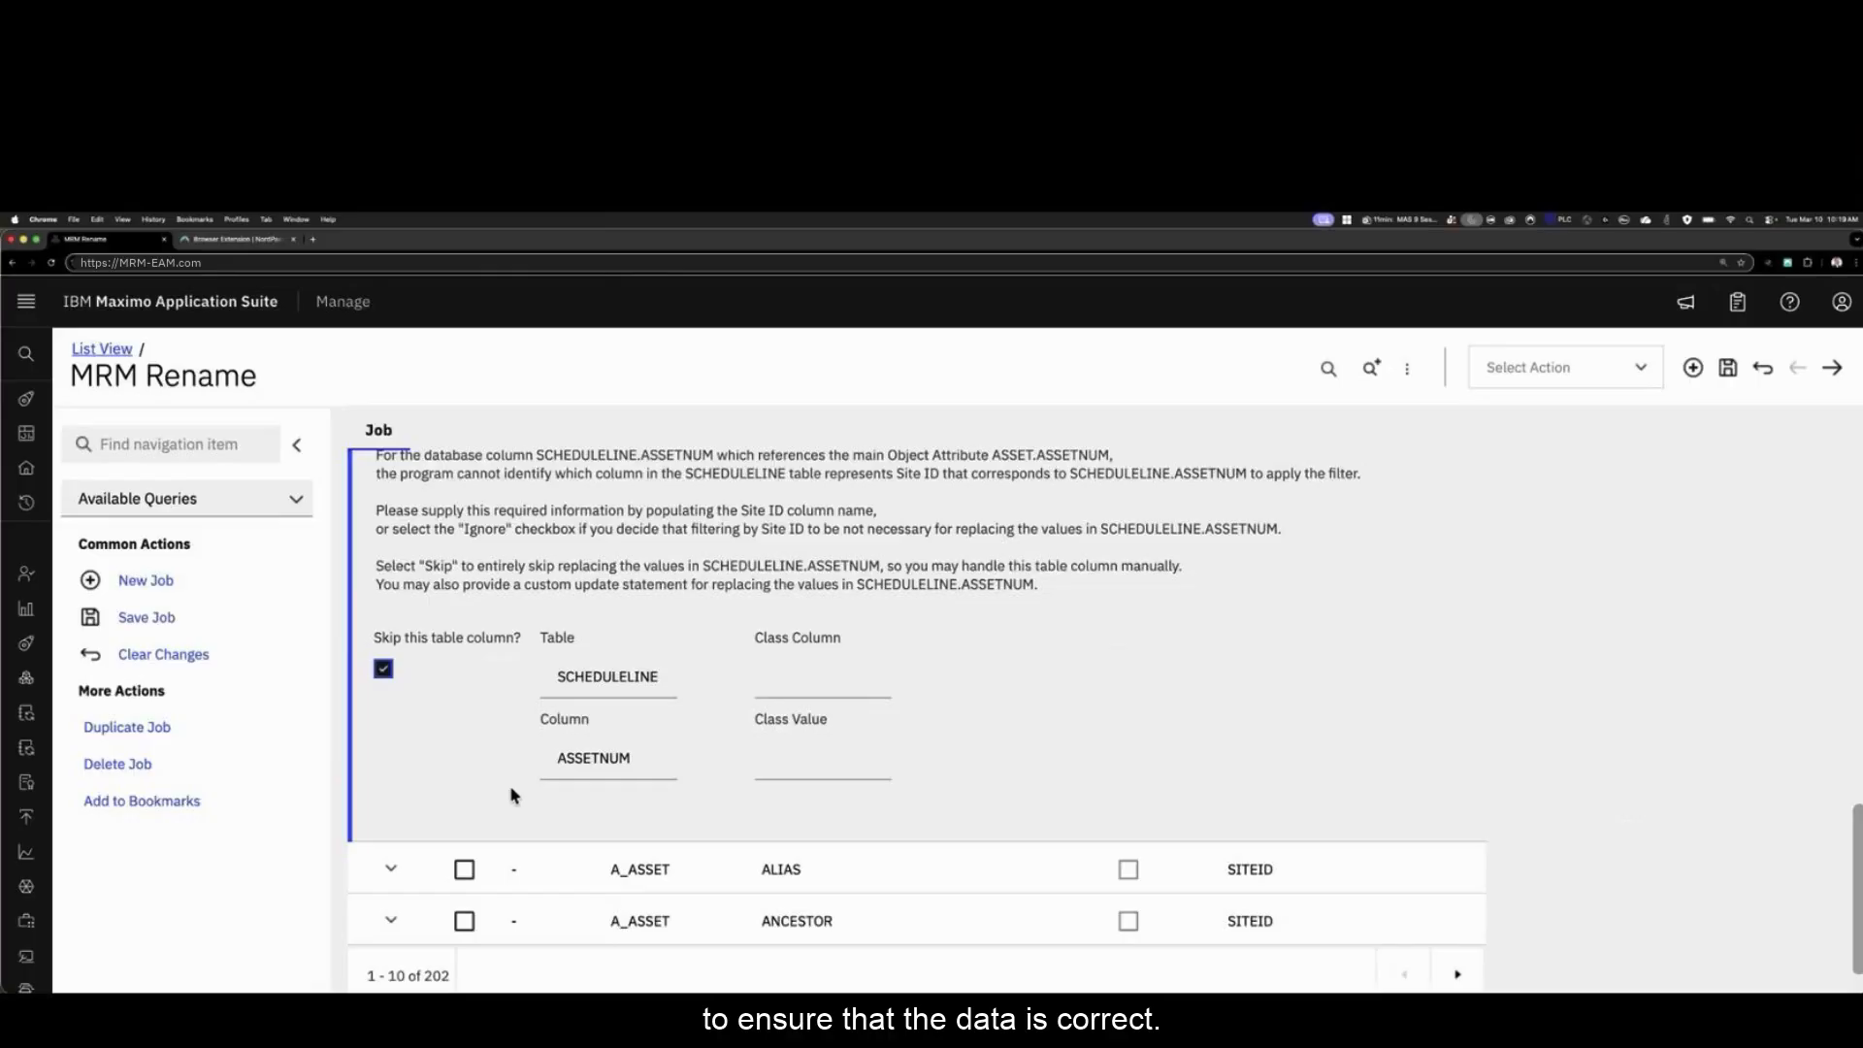
Step: Expand the A_ASSET ALIAS row and review its update statement and update counts statement
scroll(510, 791, "down", 1)
left_click(391, 810)
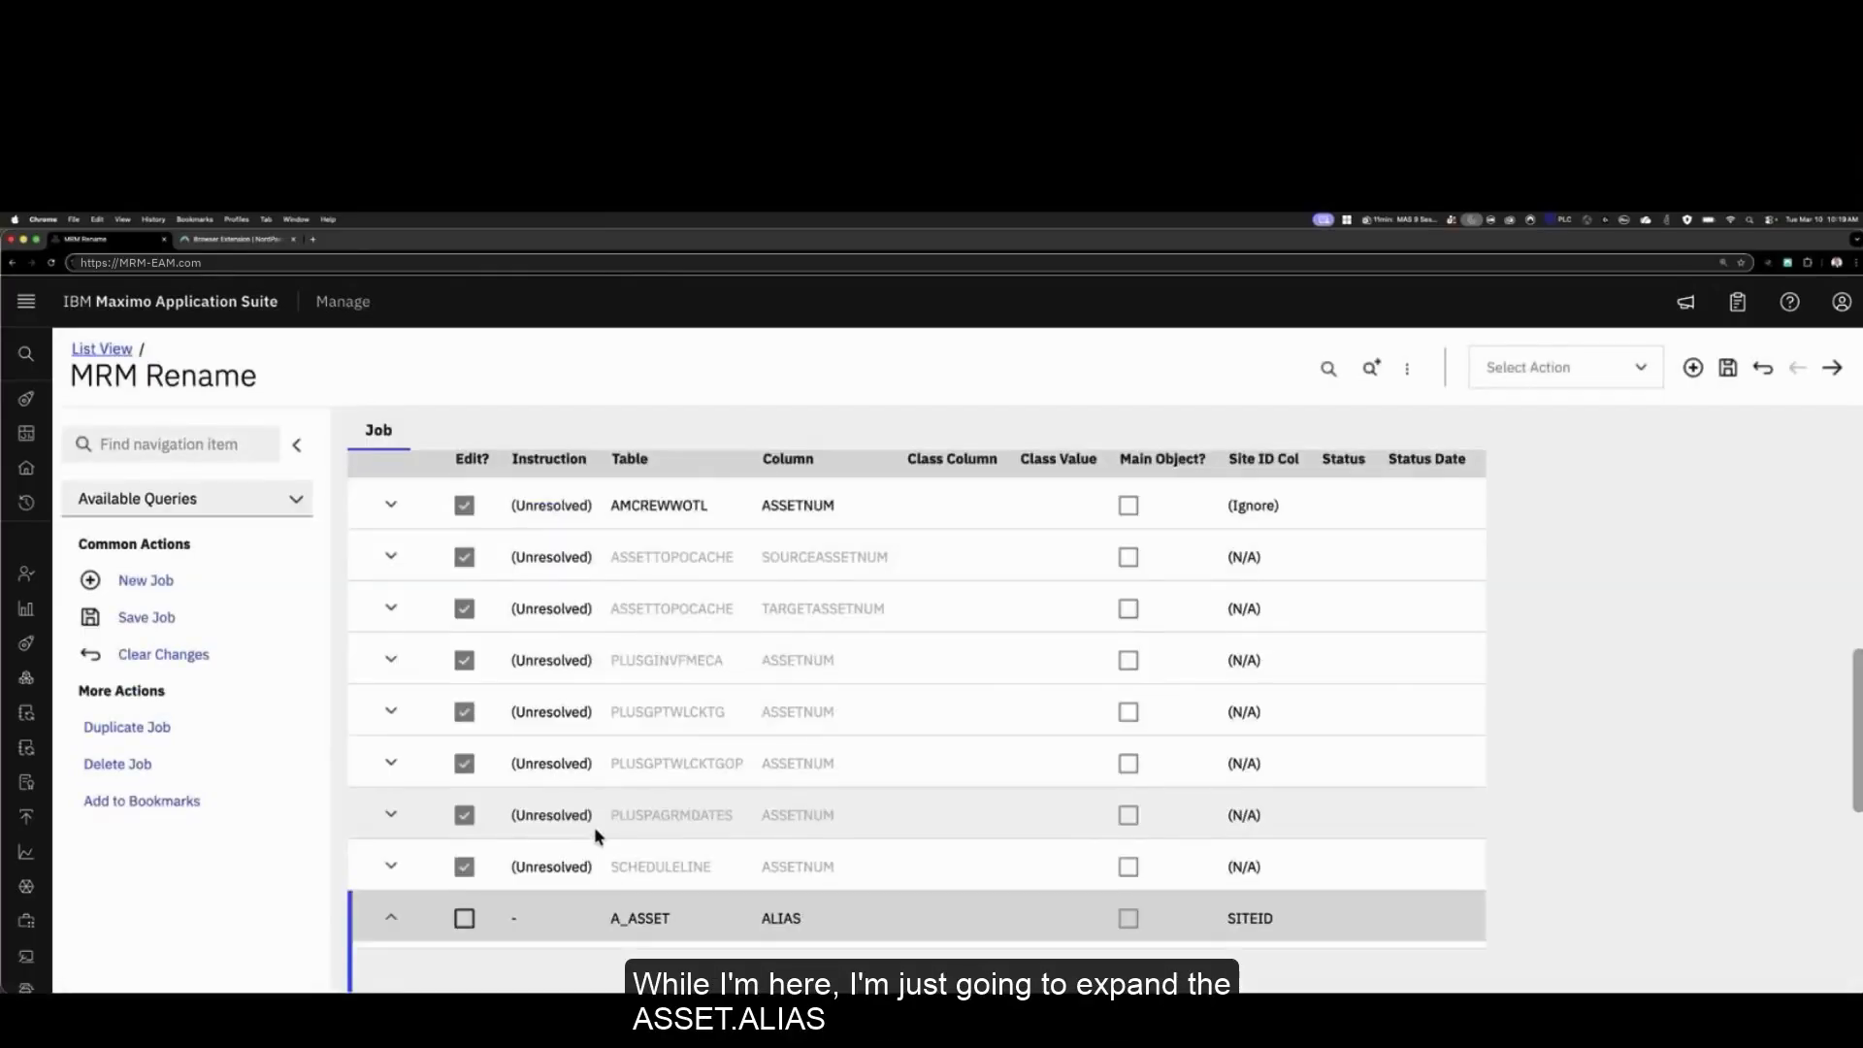
scroll(594, 833, "down", 5)
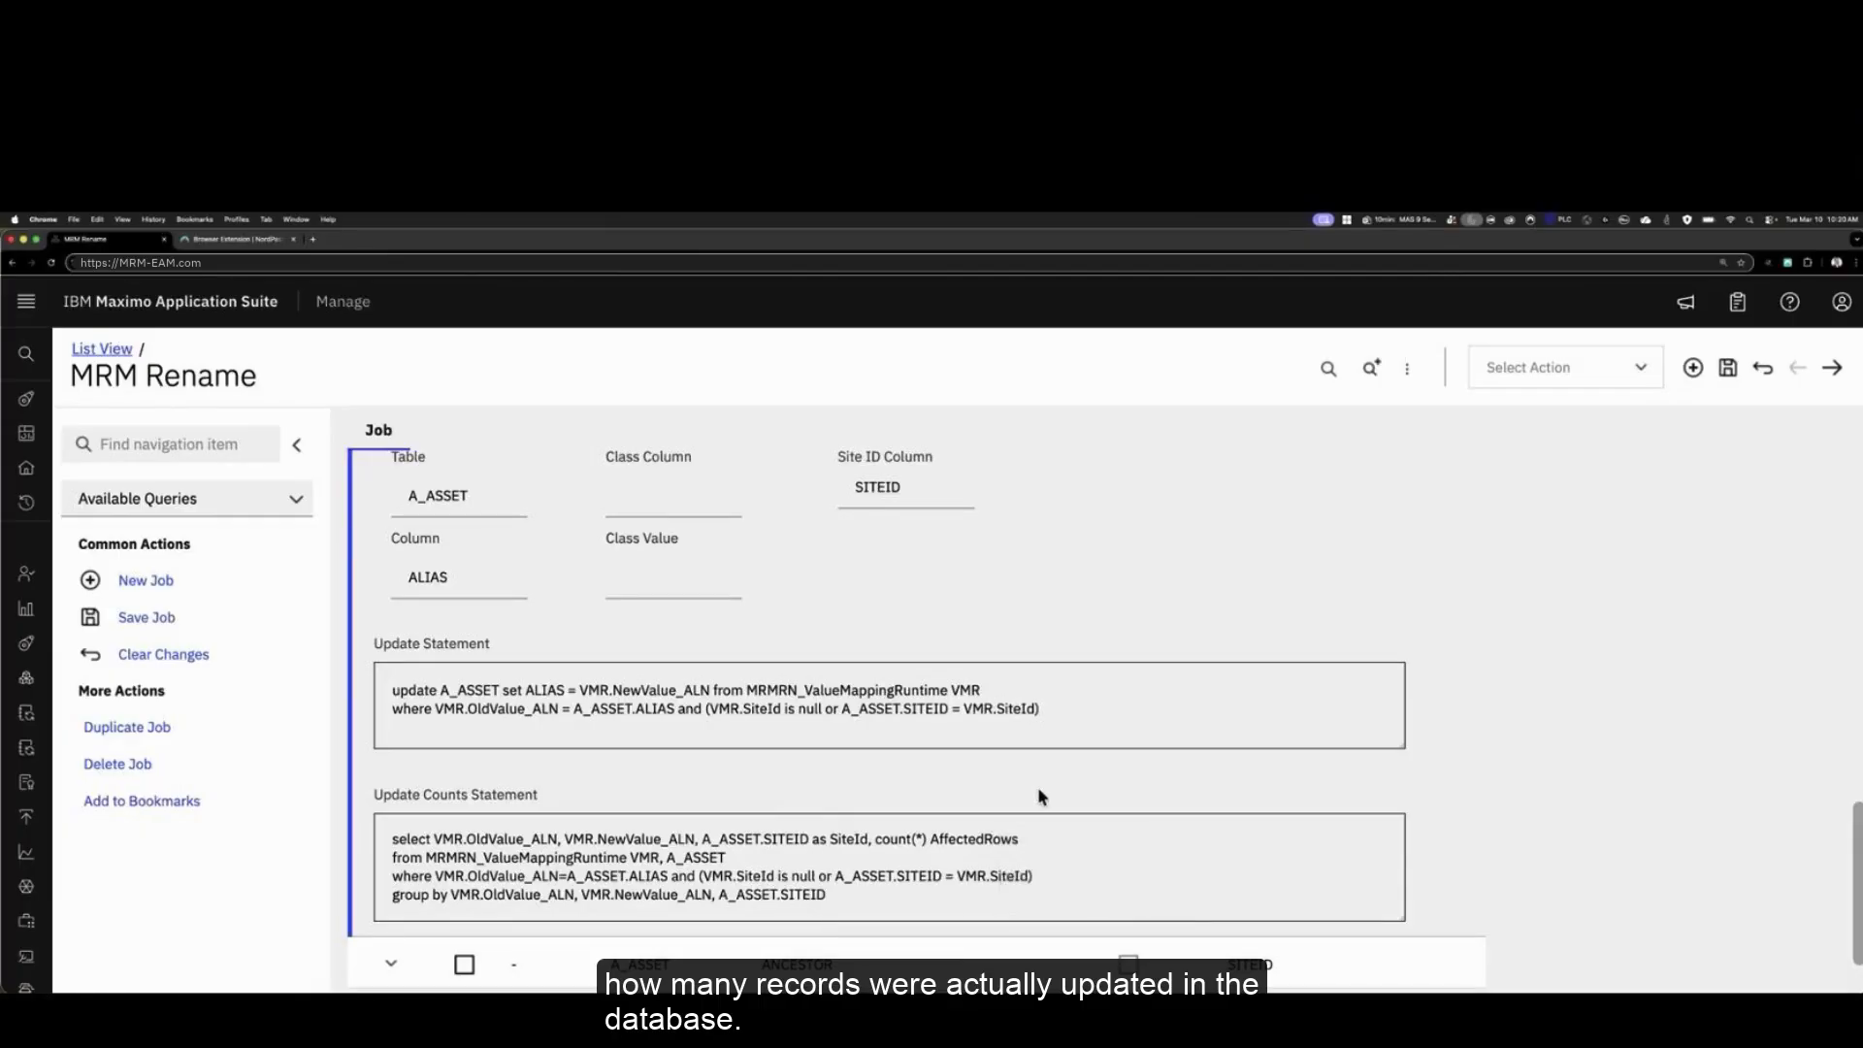
Step: Save the rename job with its resolved table columns
scroll(1040, 796, "up", 10)
scroll(1038, 785, "up", 3)
left_click(155, 617)
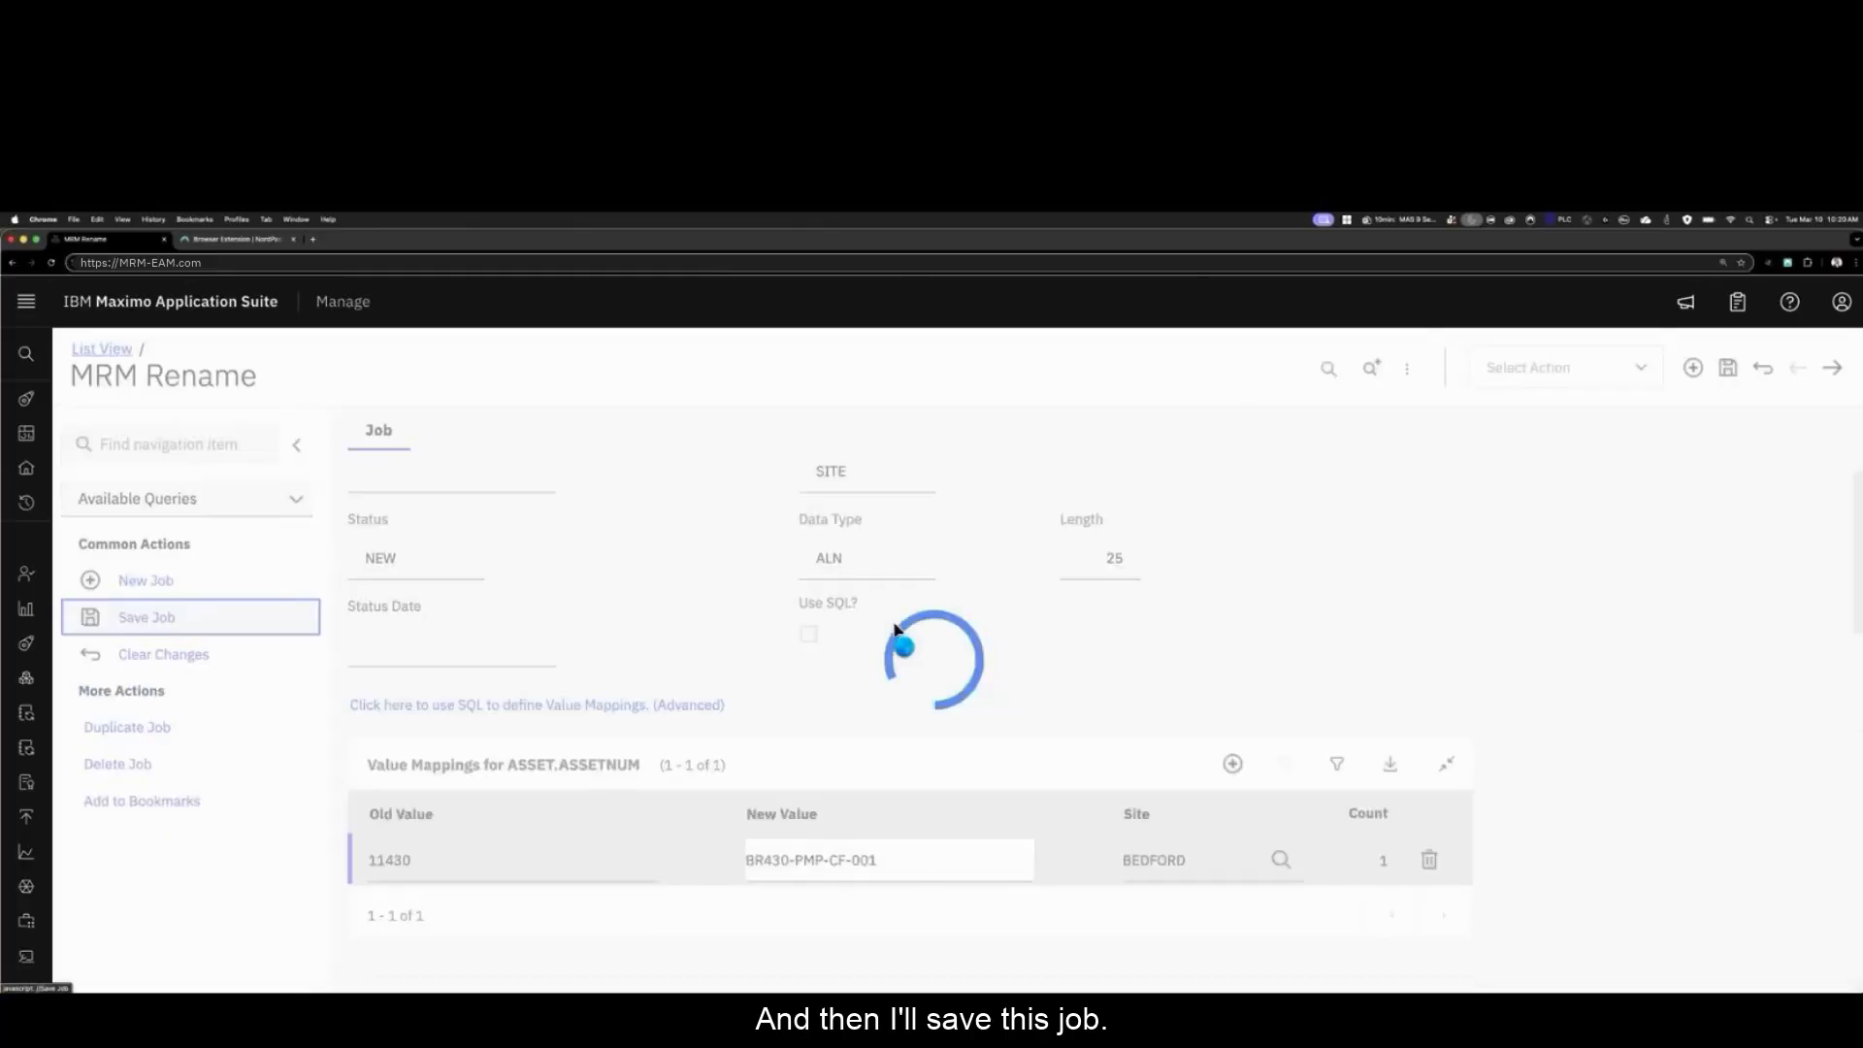
Step: Run the rename job, signing off with "I have taken a database backup", and acknowledge the submission message
scroll(1127, 638, "up", 4)
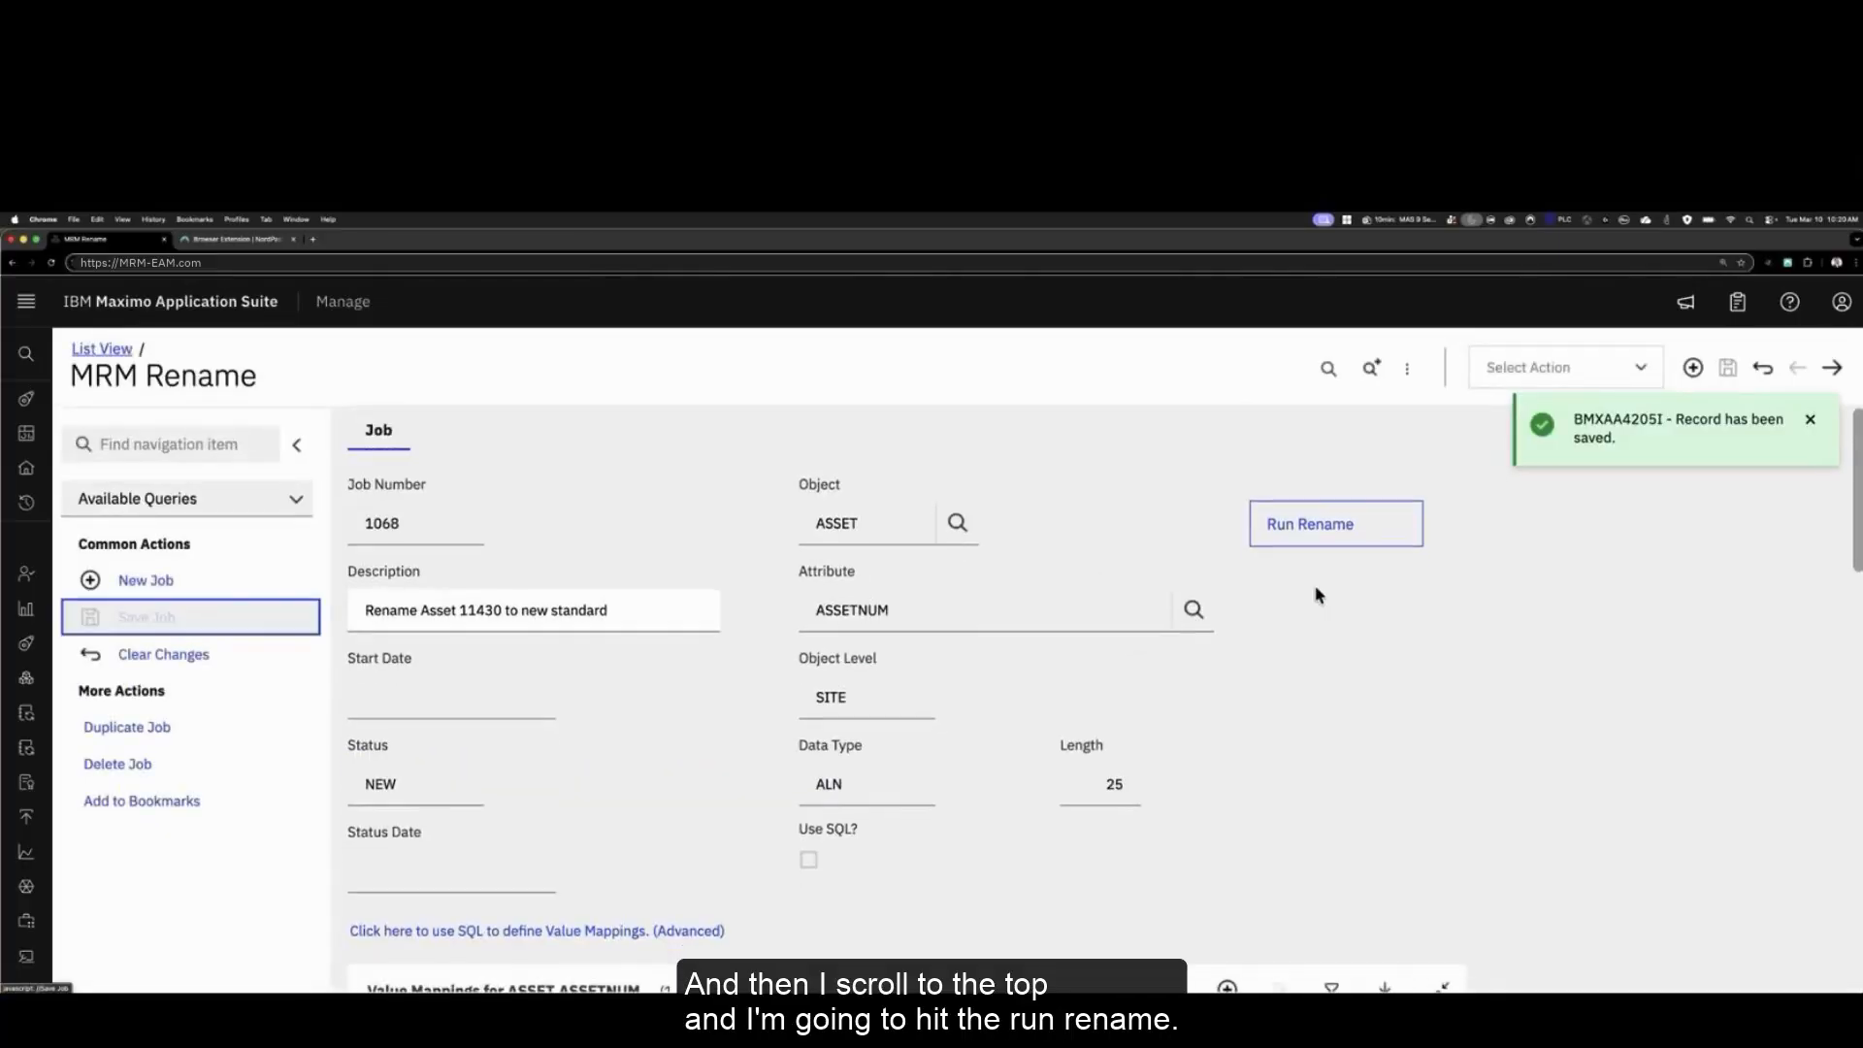
left_click(1330, 543)
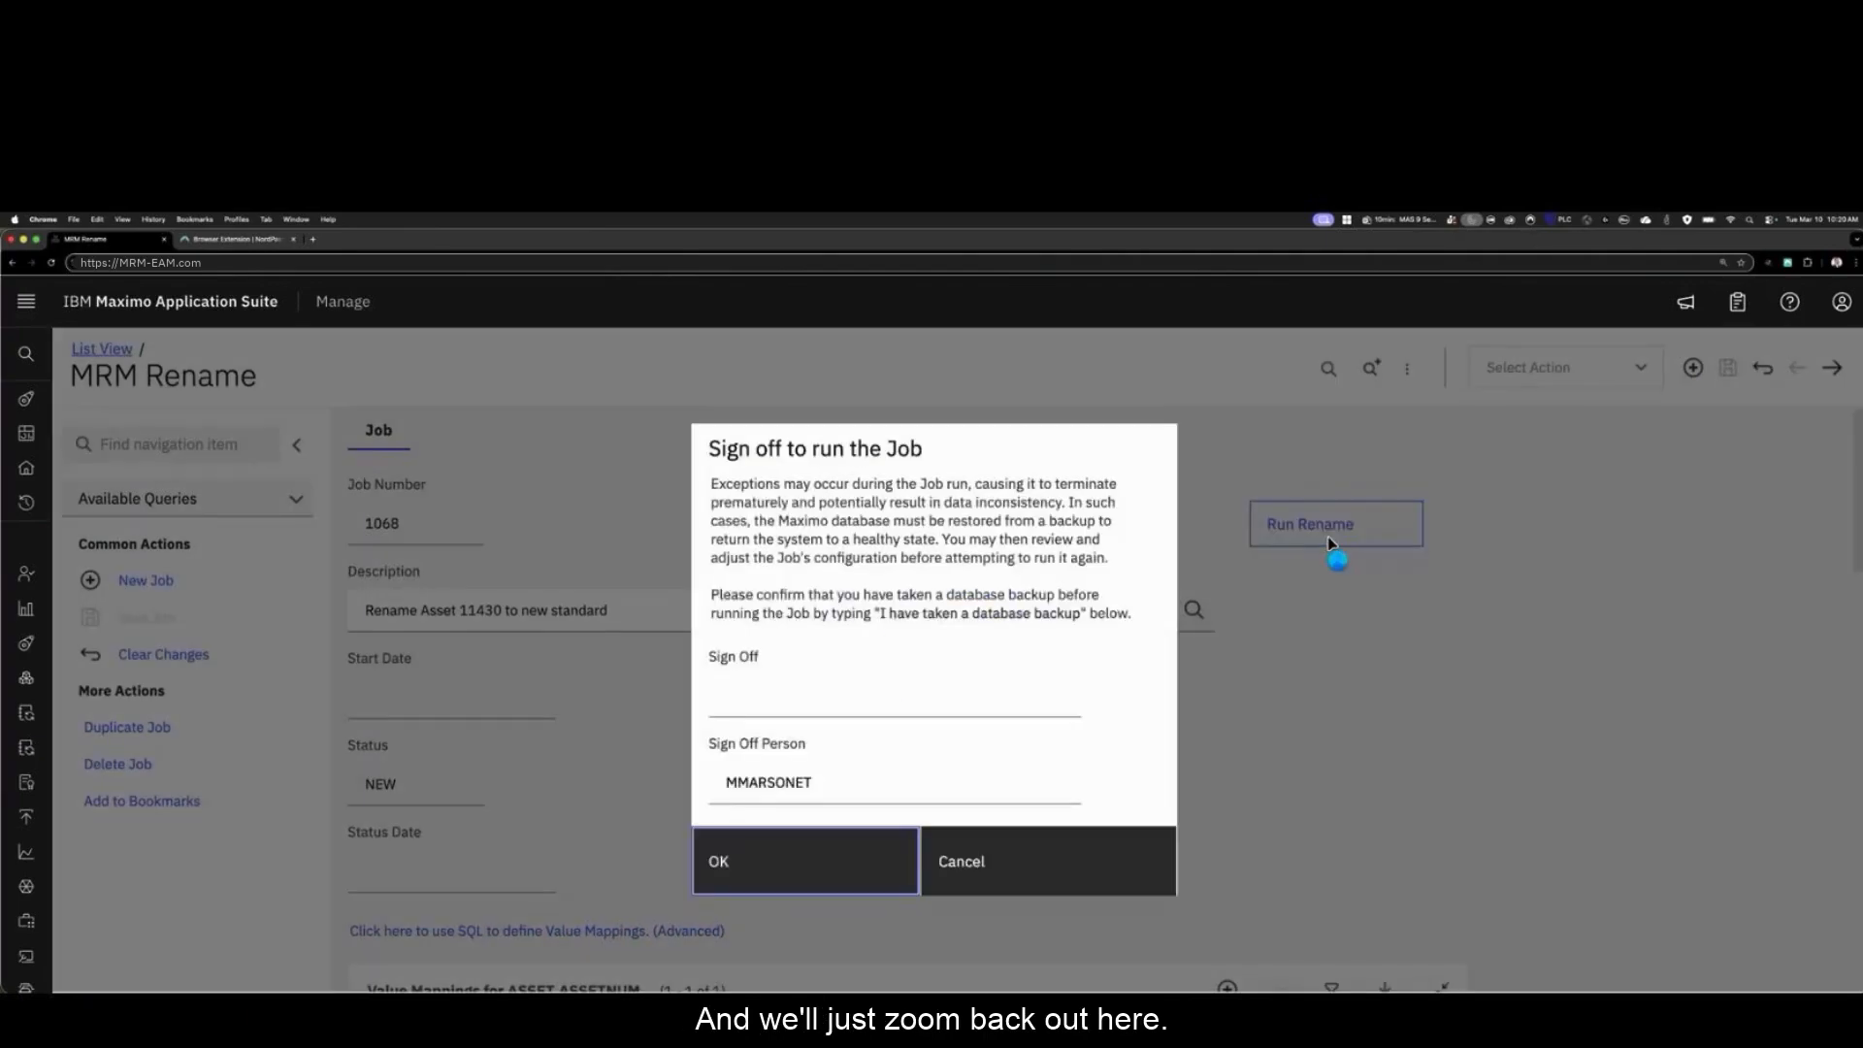
key("super+minus")
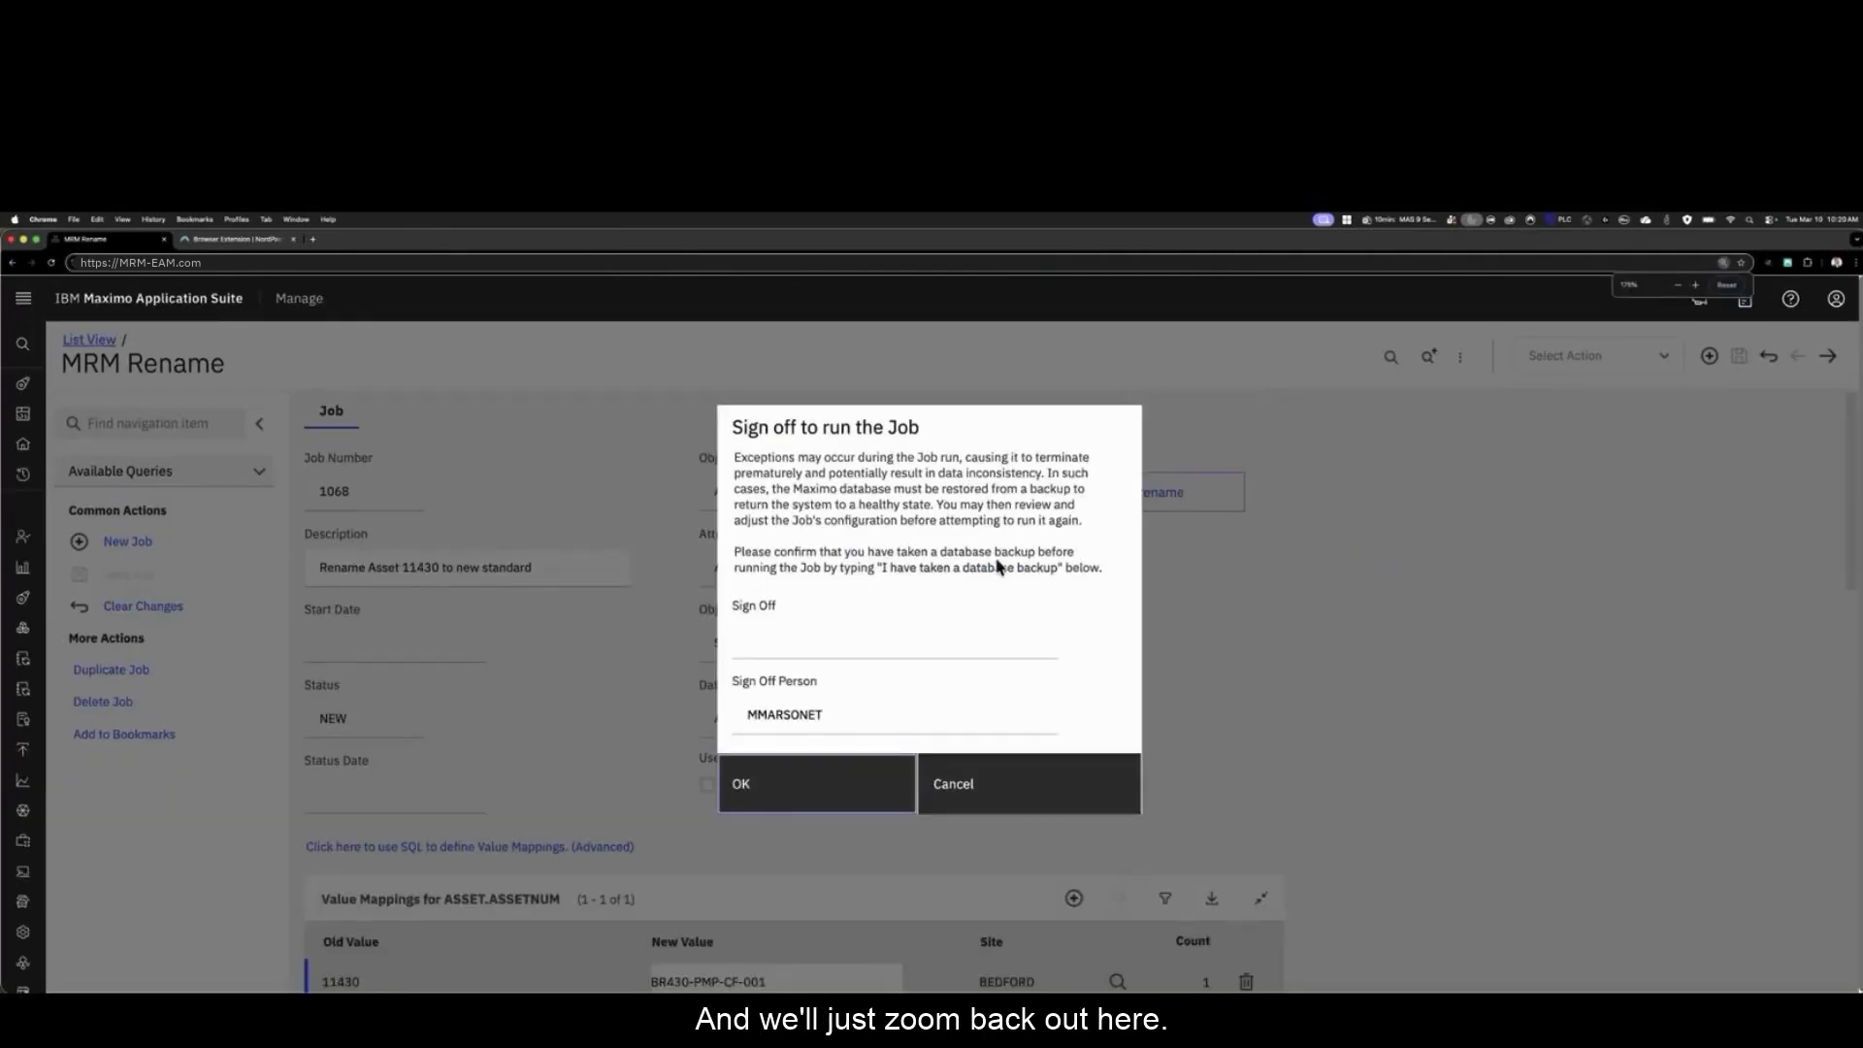
left_click(884, 574)
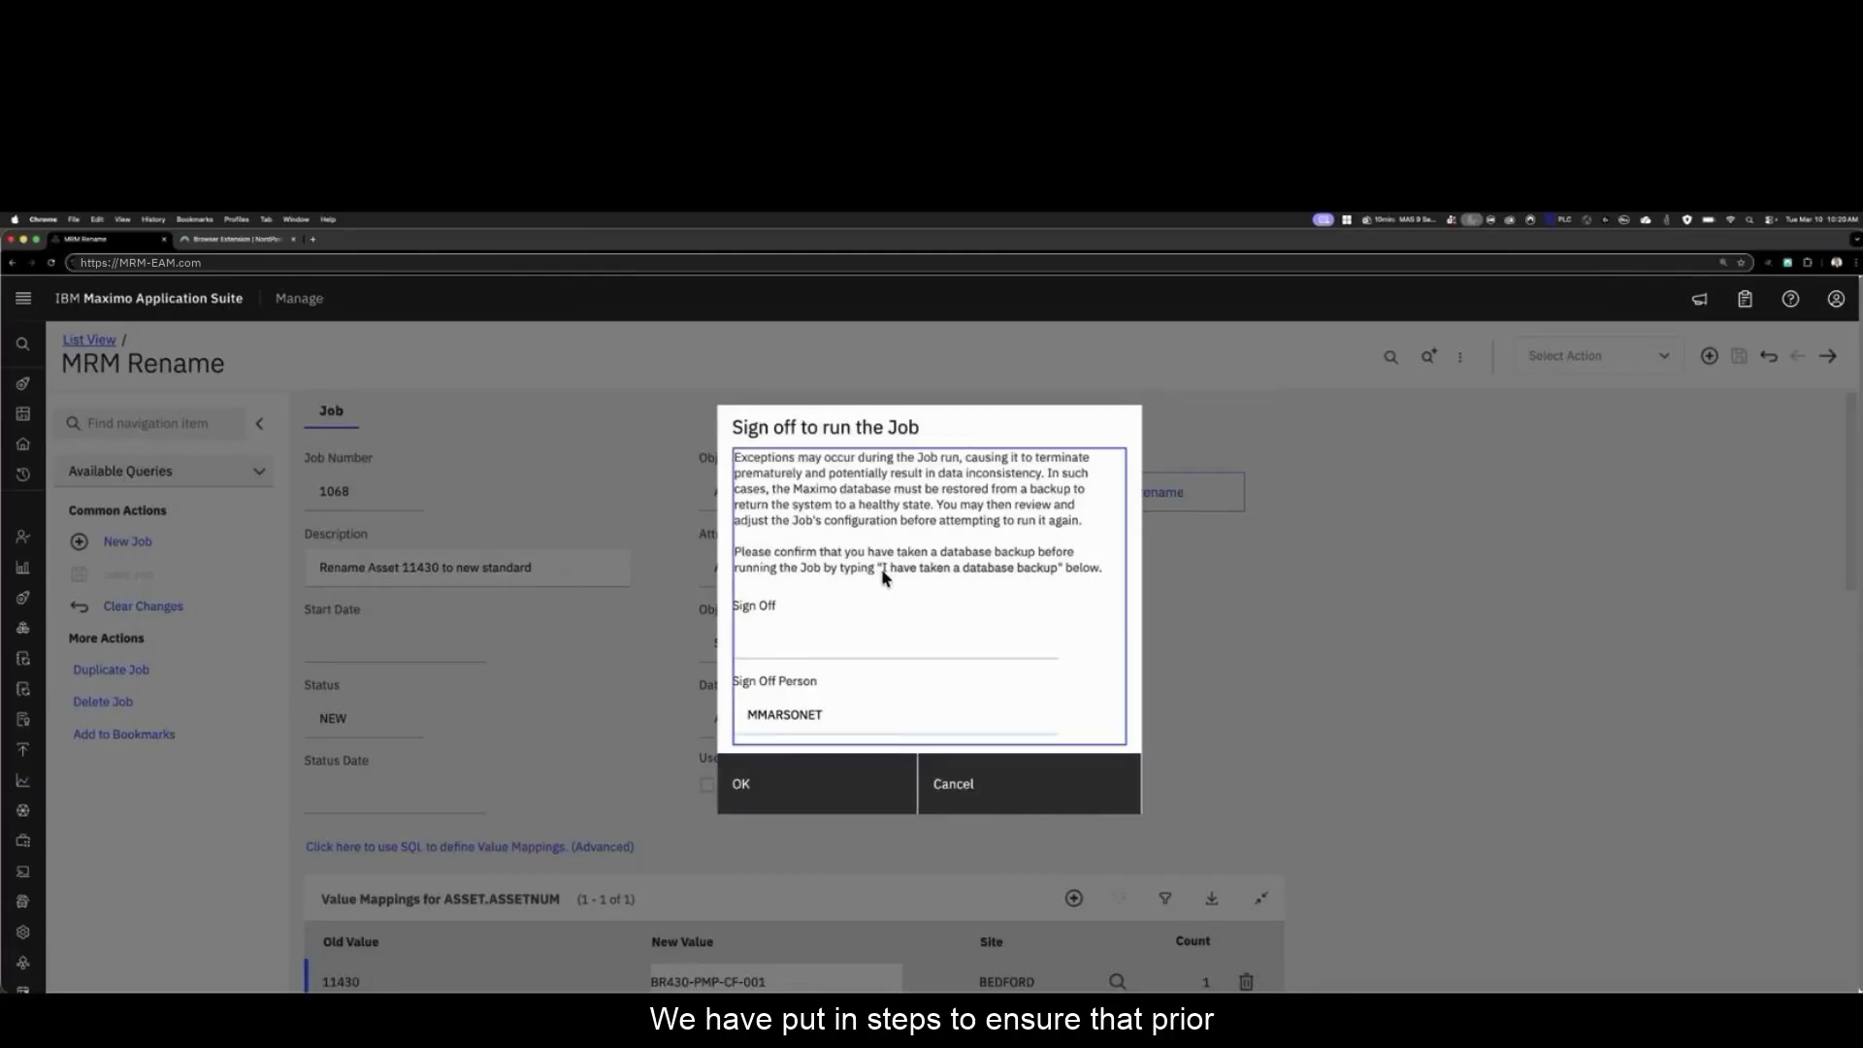
left_click_drag(884, 574, 1058, 580)
key("super+c")
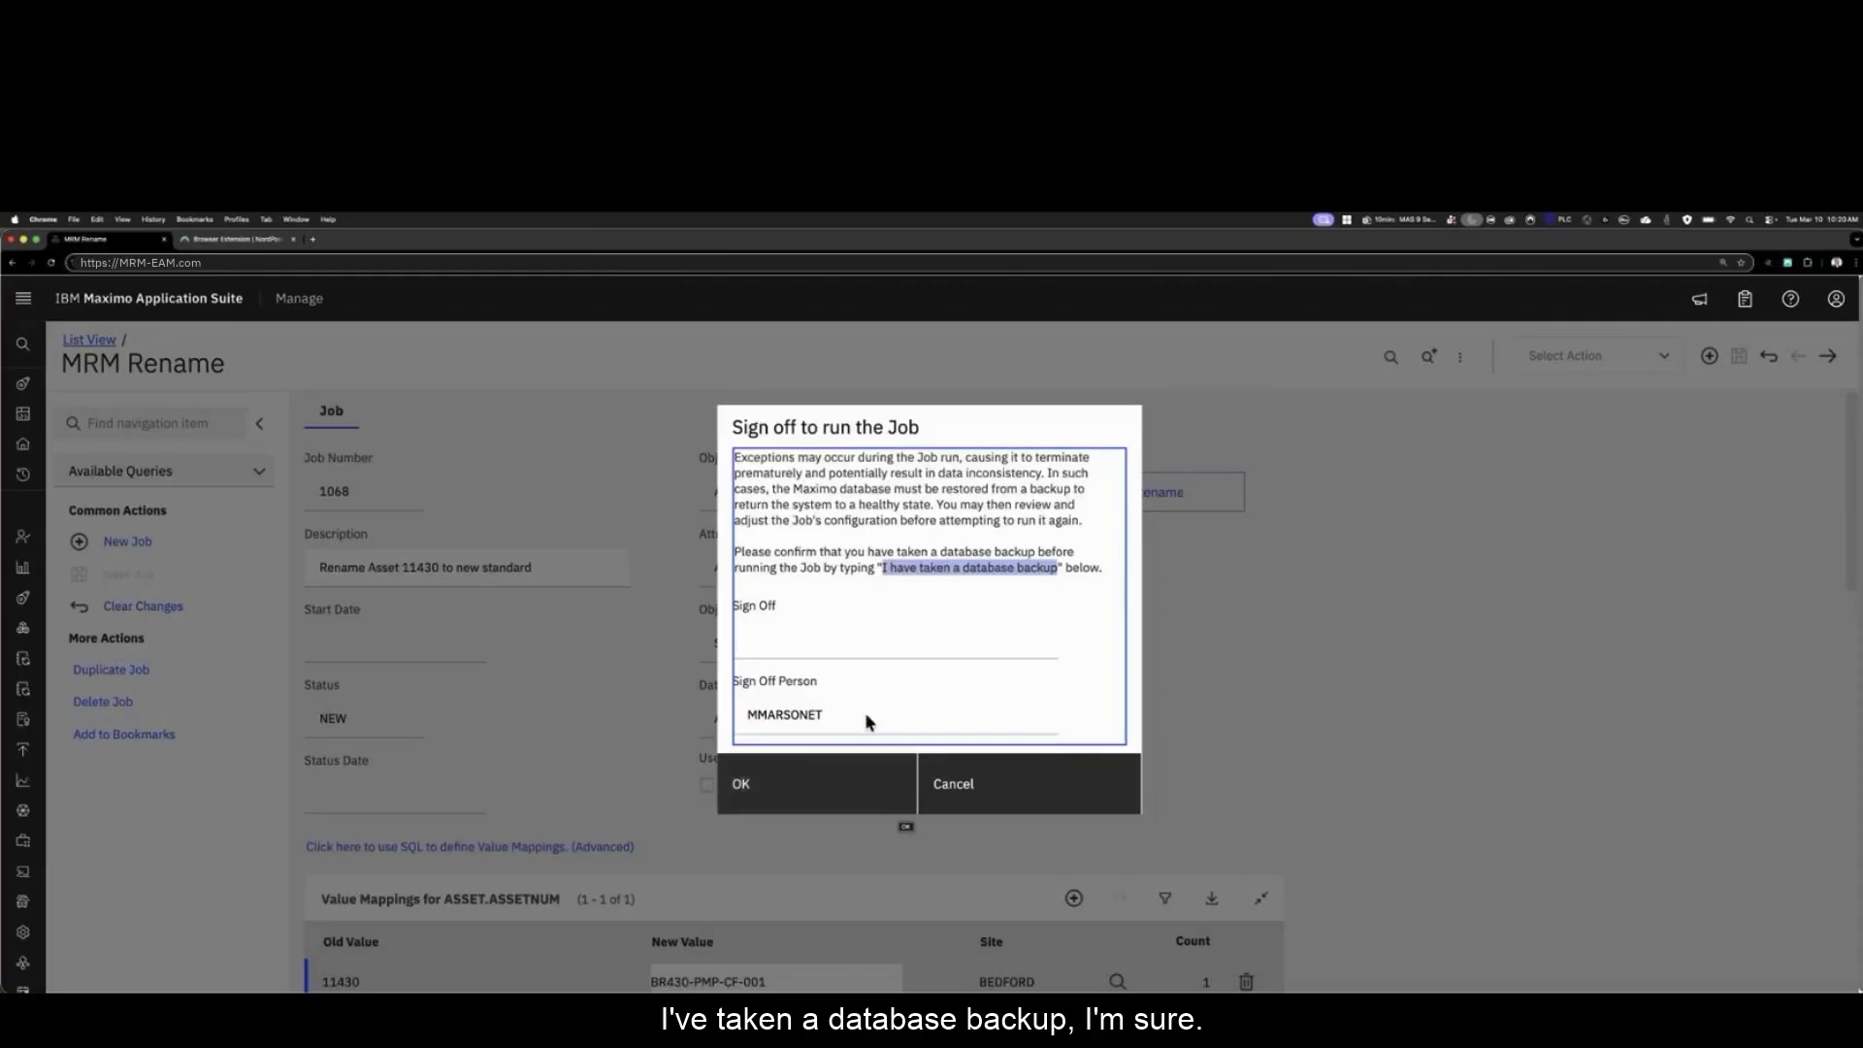
left_click(773, 648)
key("super+v")
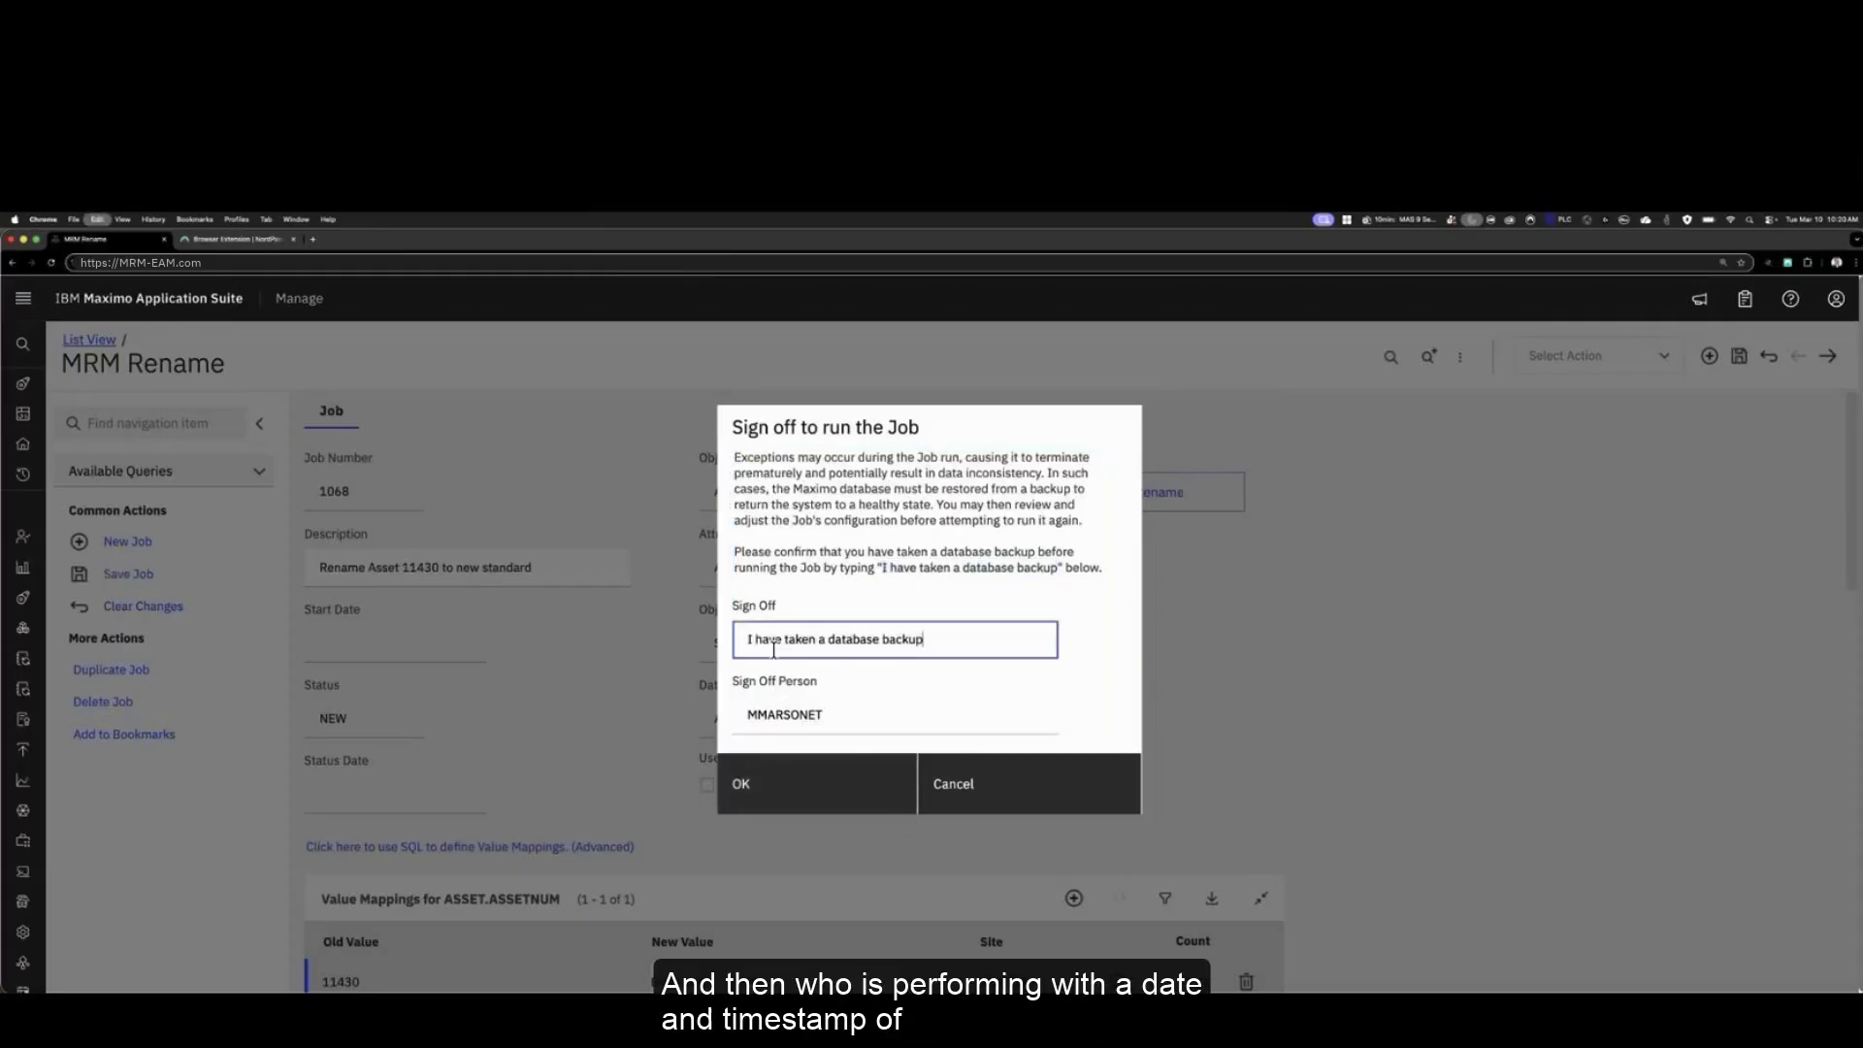
left_click(836, 777)
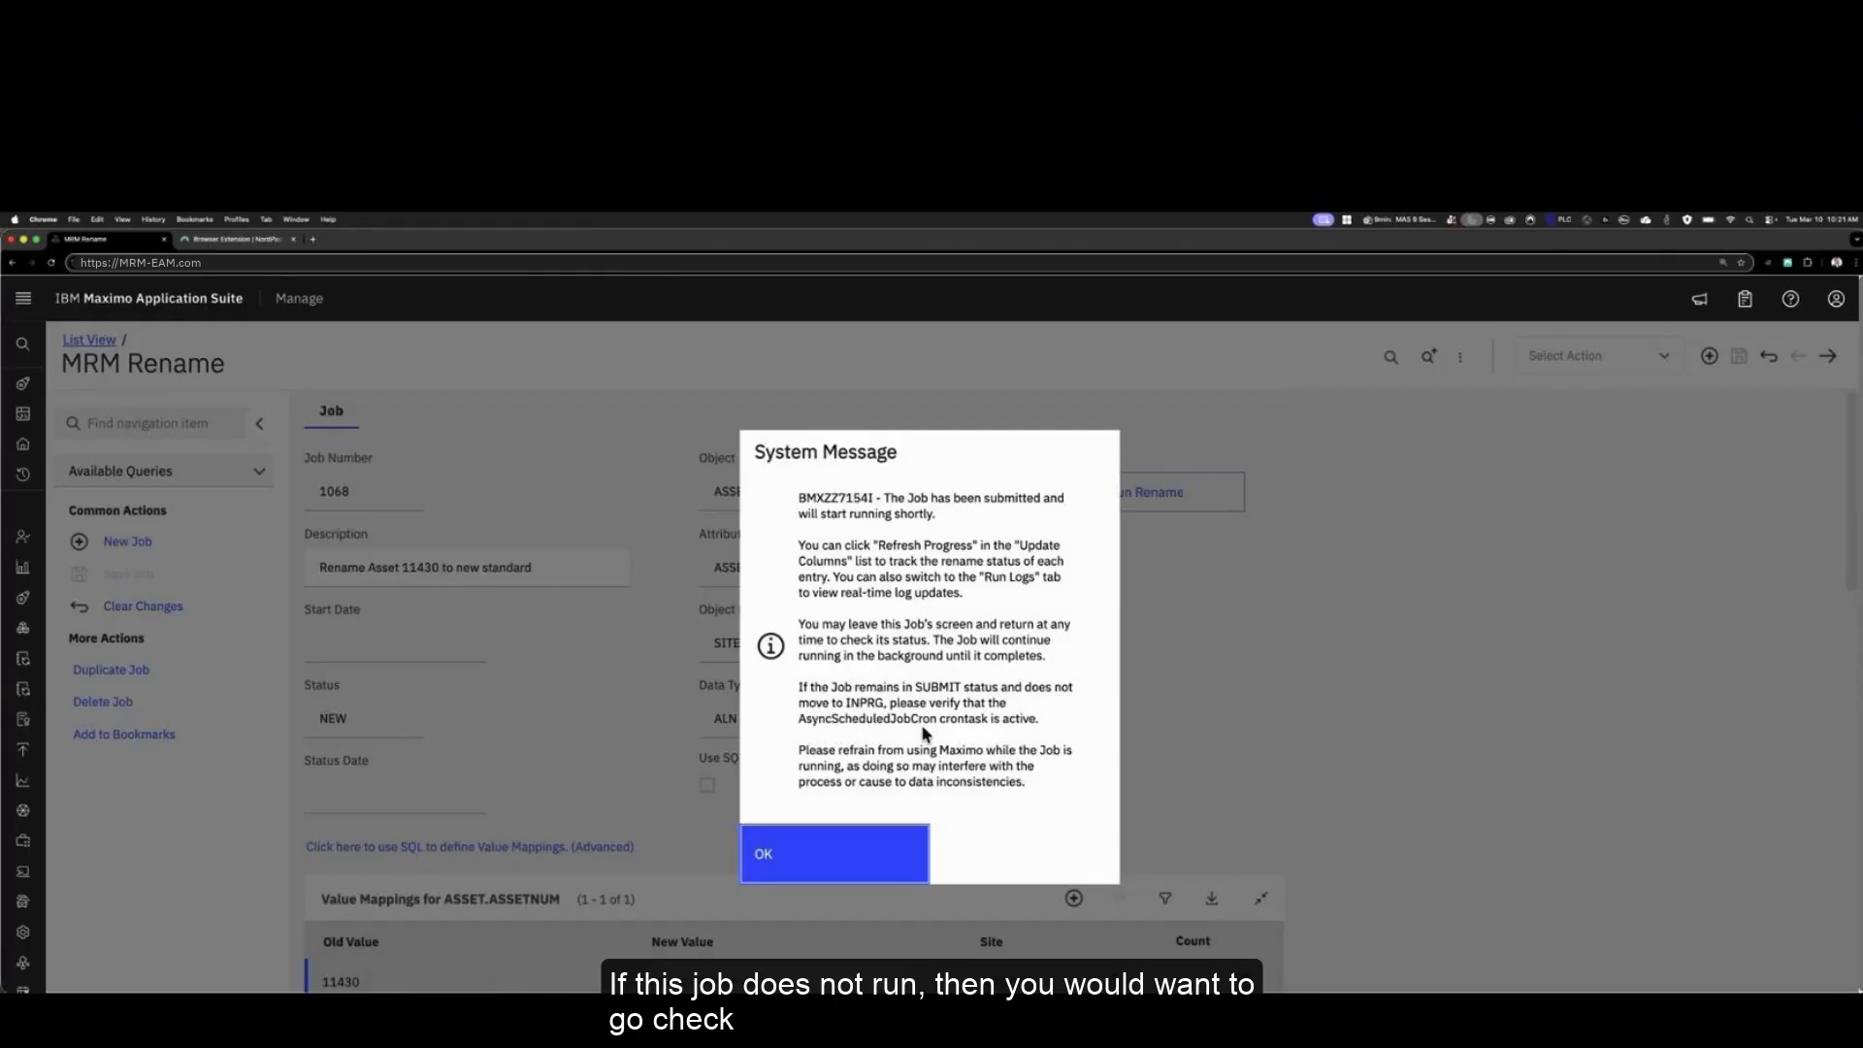
left_click(806, 851)
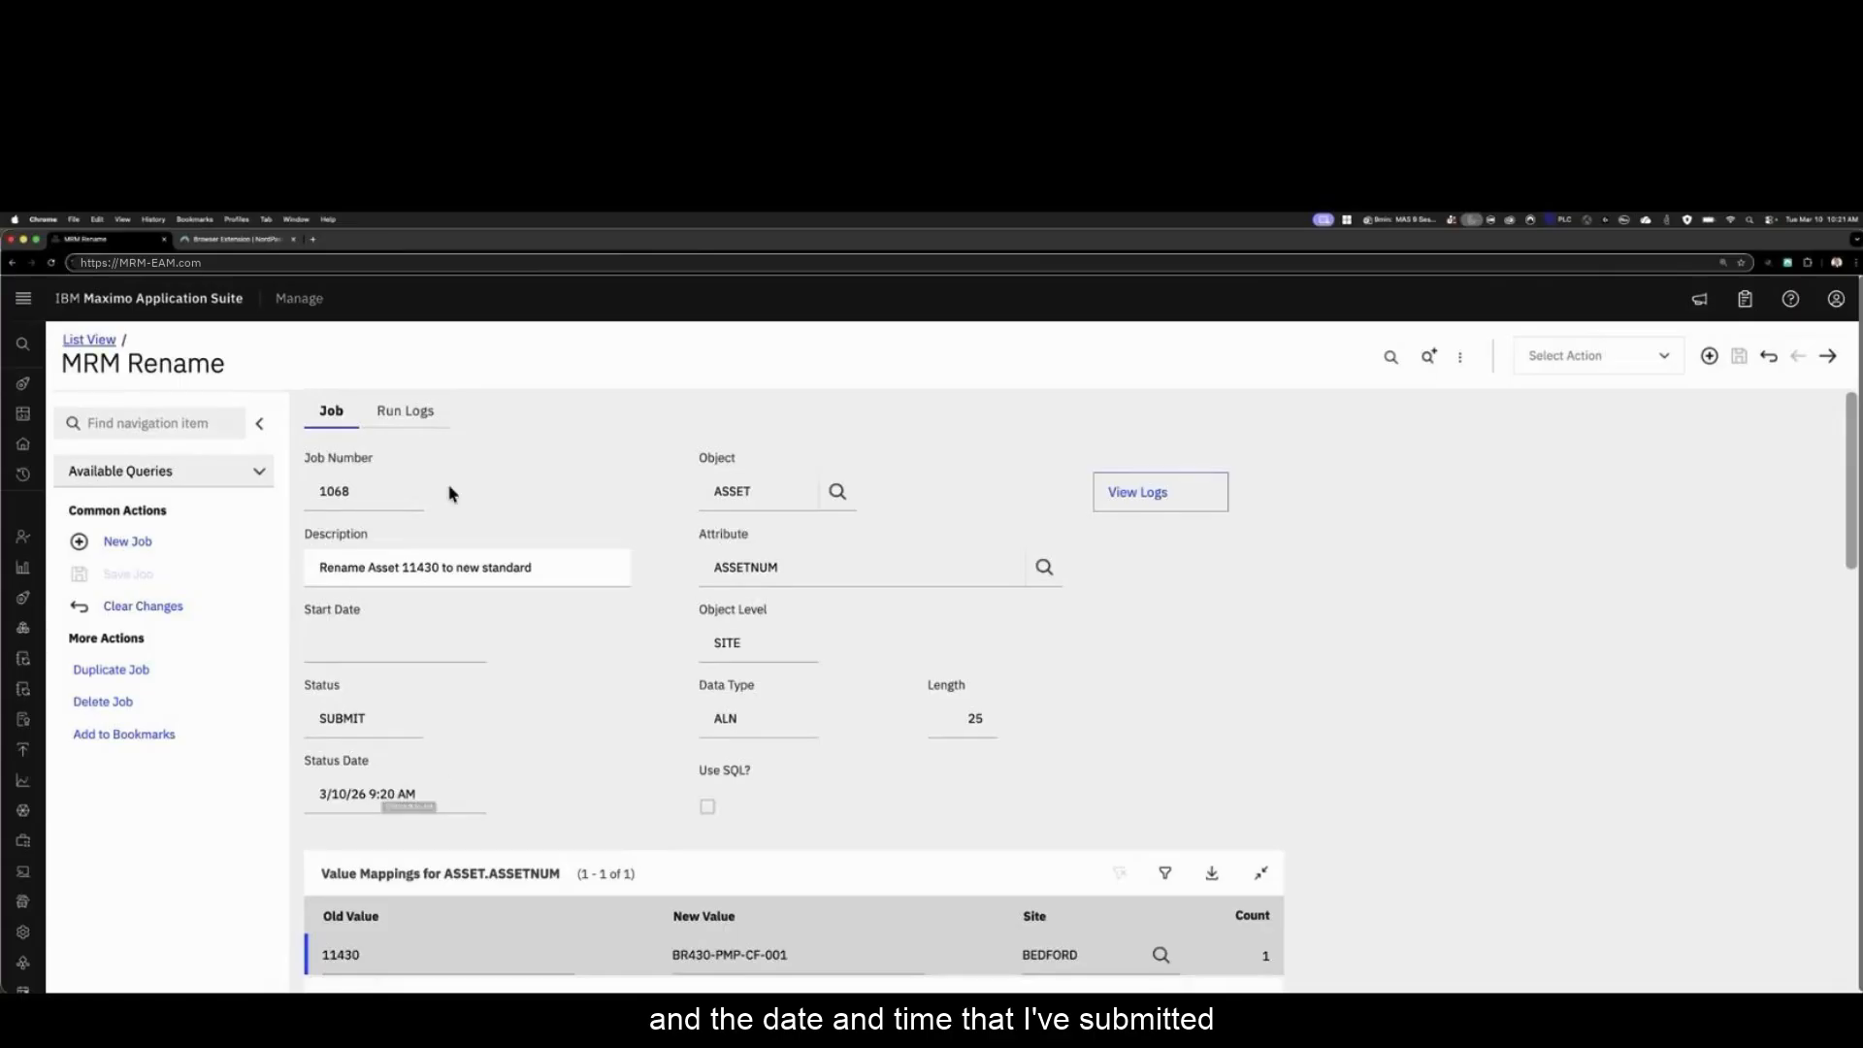
Step: Open the job's run logs and refresh them with the full log displayed
left_click(420, 425)
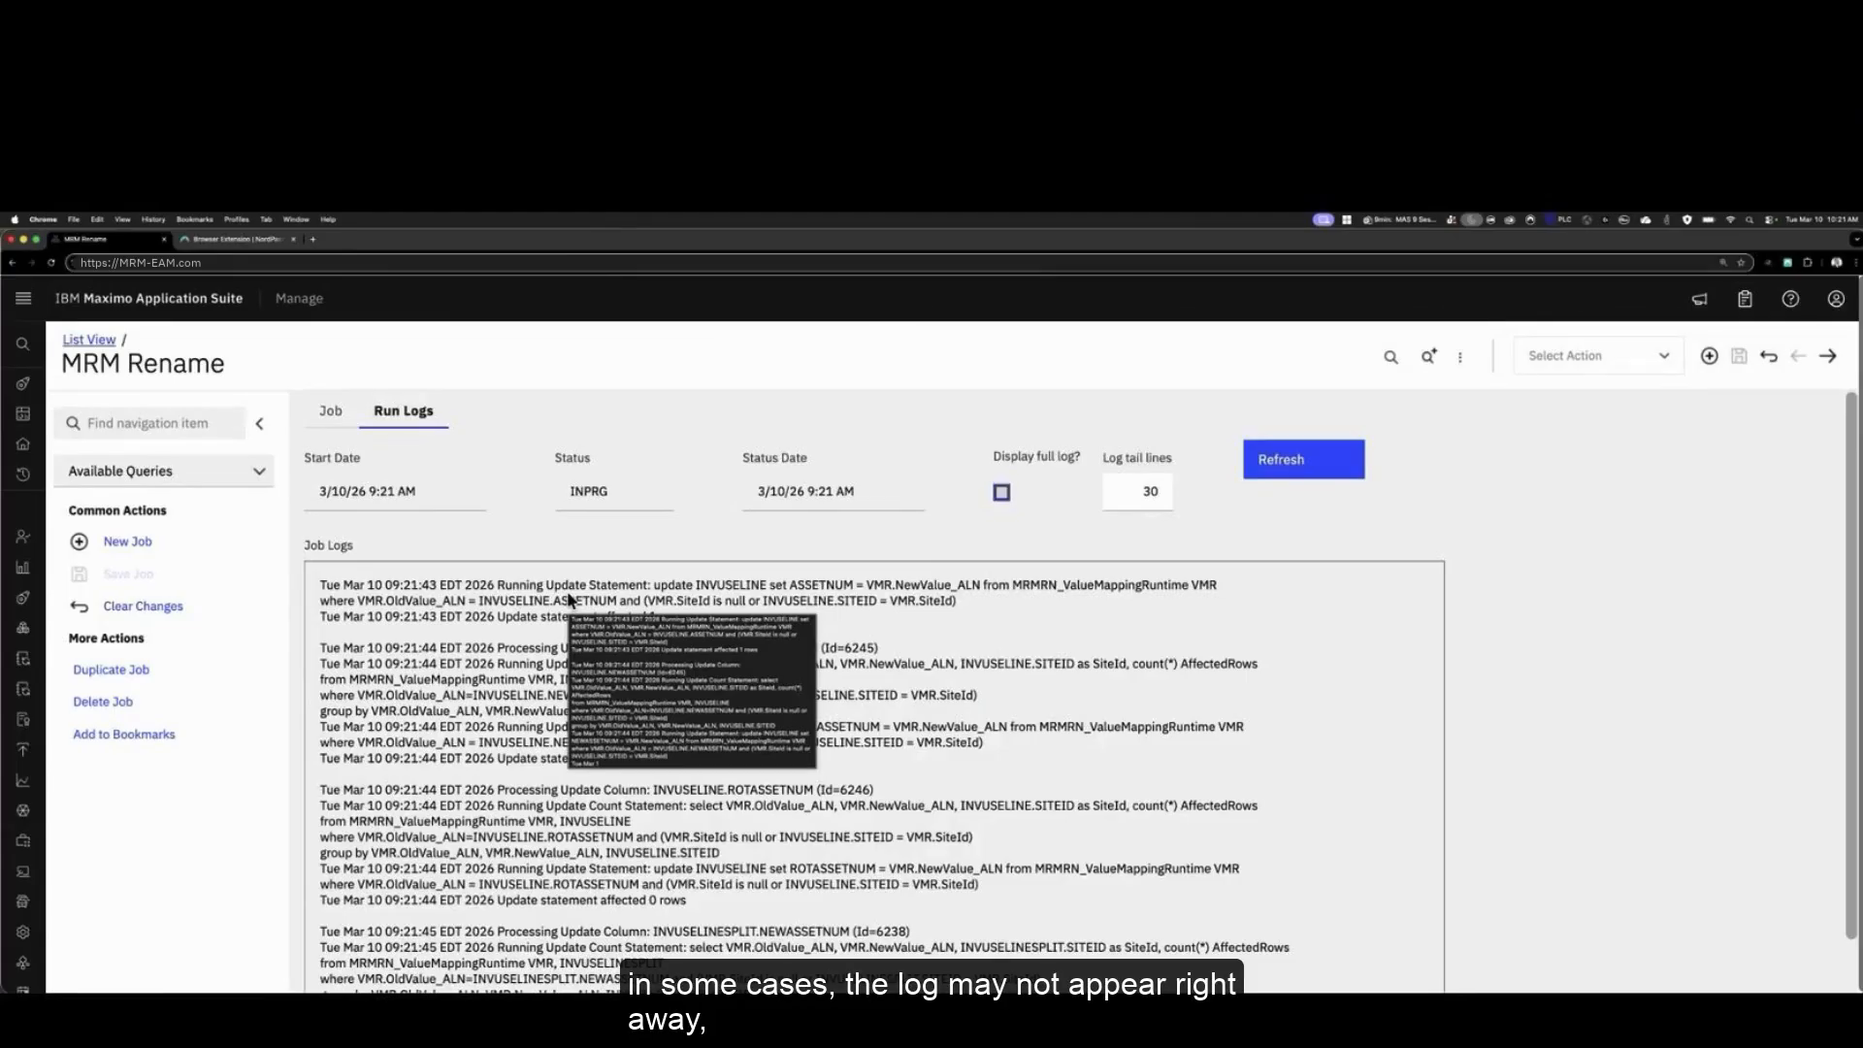
left_click(1011, 644)
key("super+a")
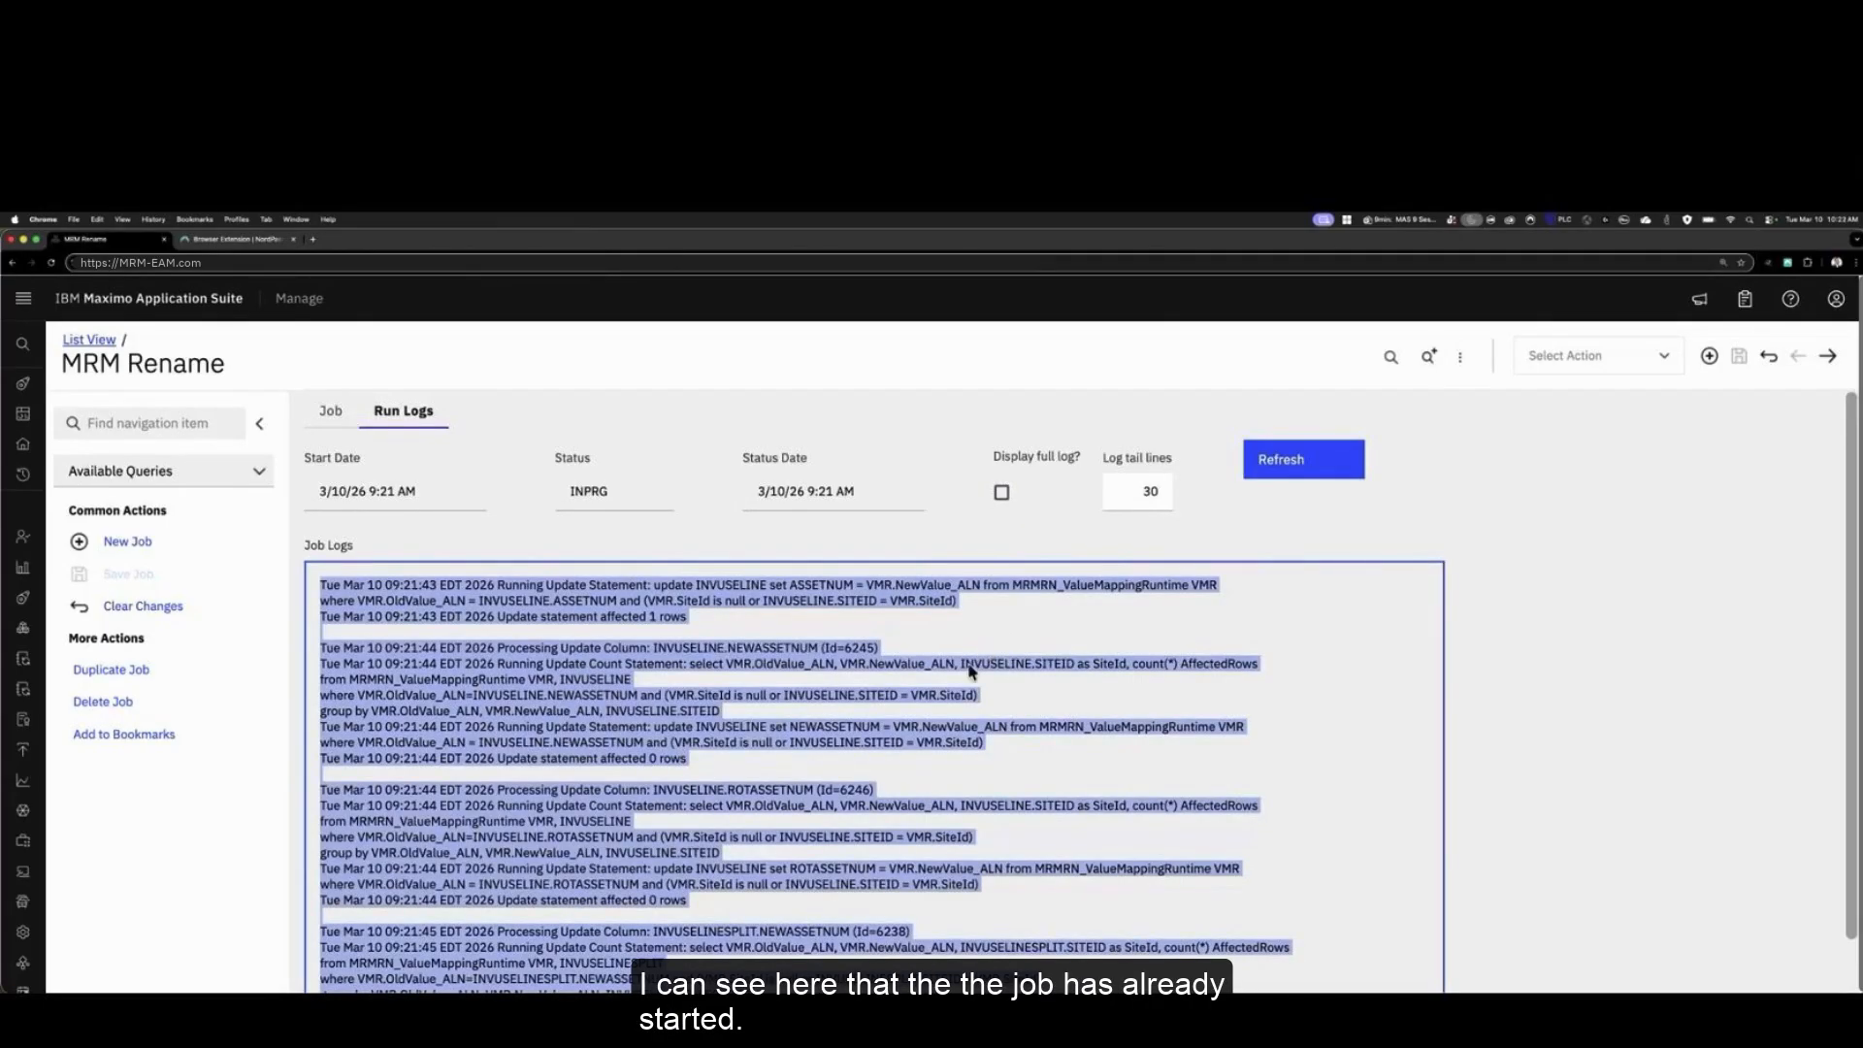
scroll(971, 669, "down", 1)
scroll(1064, 691, "down", 1)
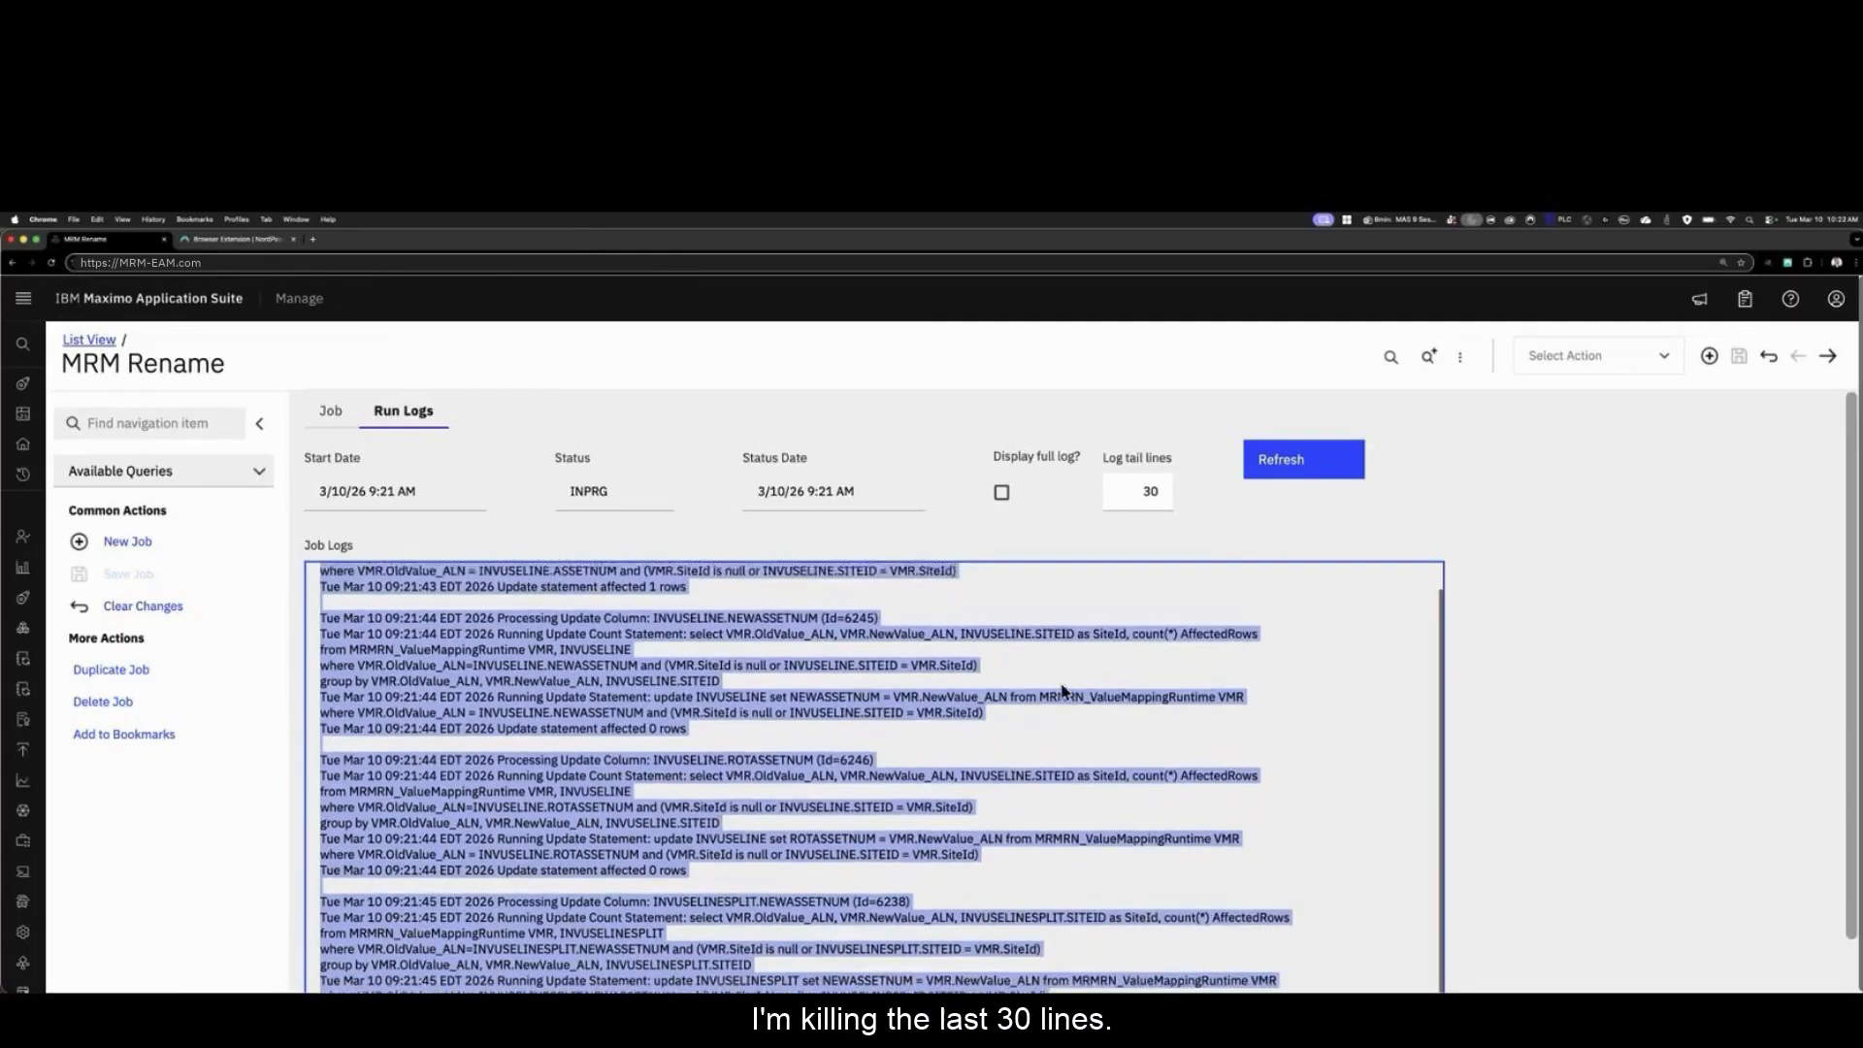
left_click(1002, 493)
left_click(1313, 456)
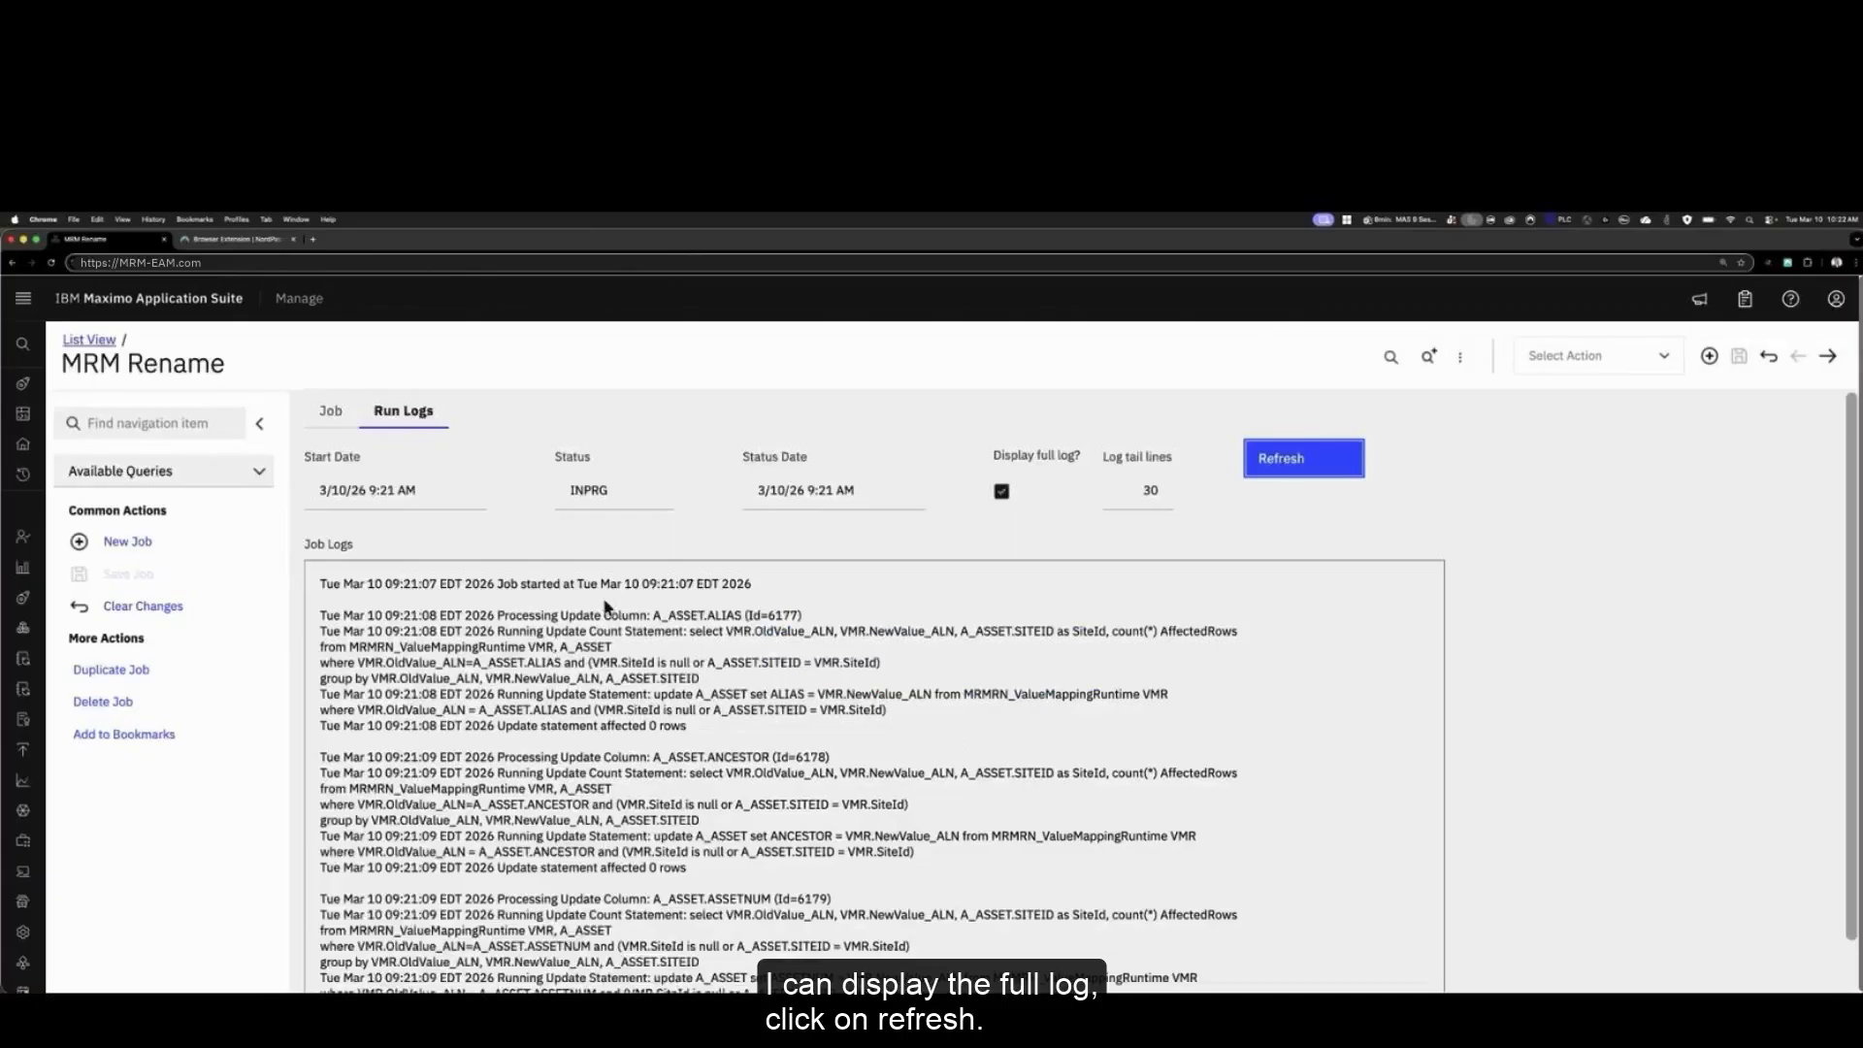
Step: Check the affected row counts in the log for the A_ASSET ALIAS and ASSETNUM updates
left_click(845, 604)
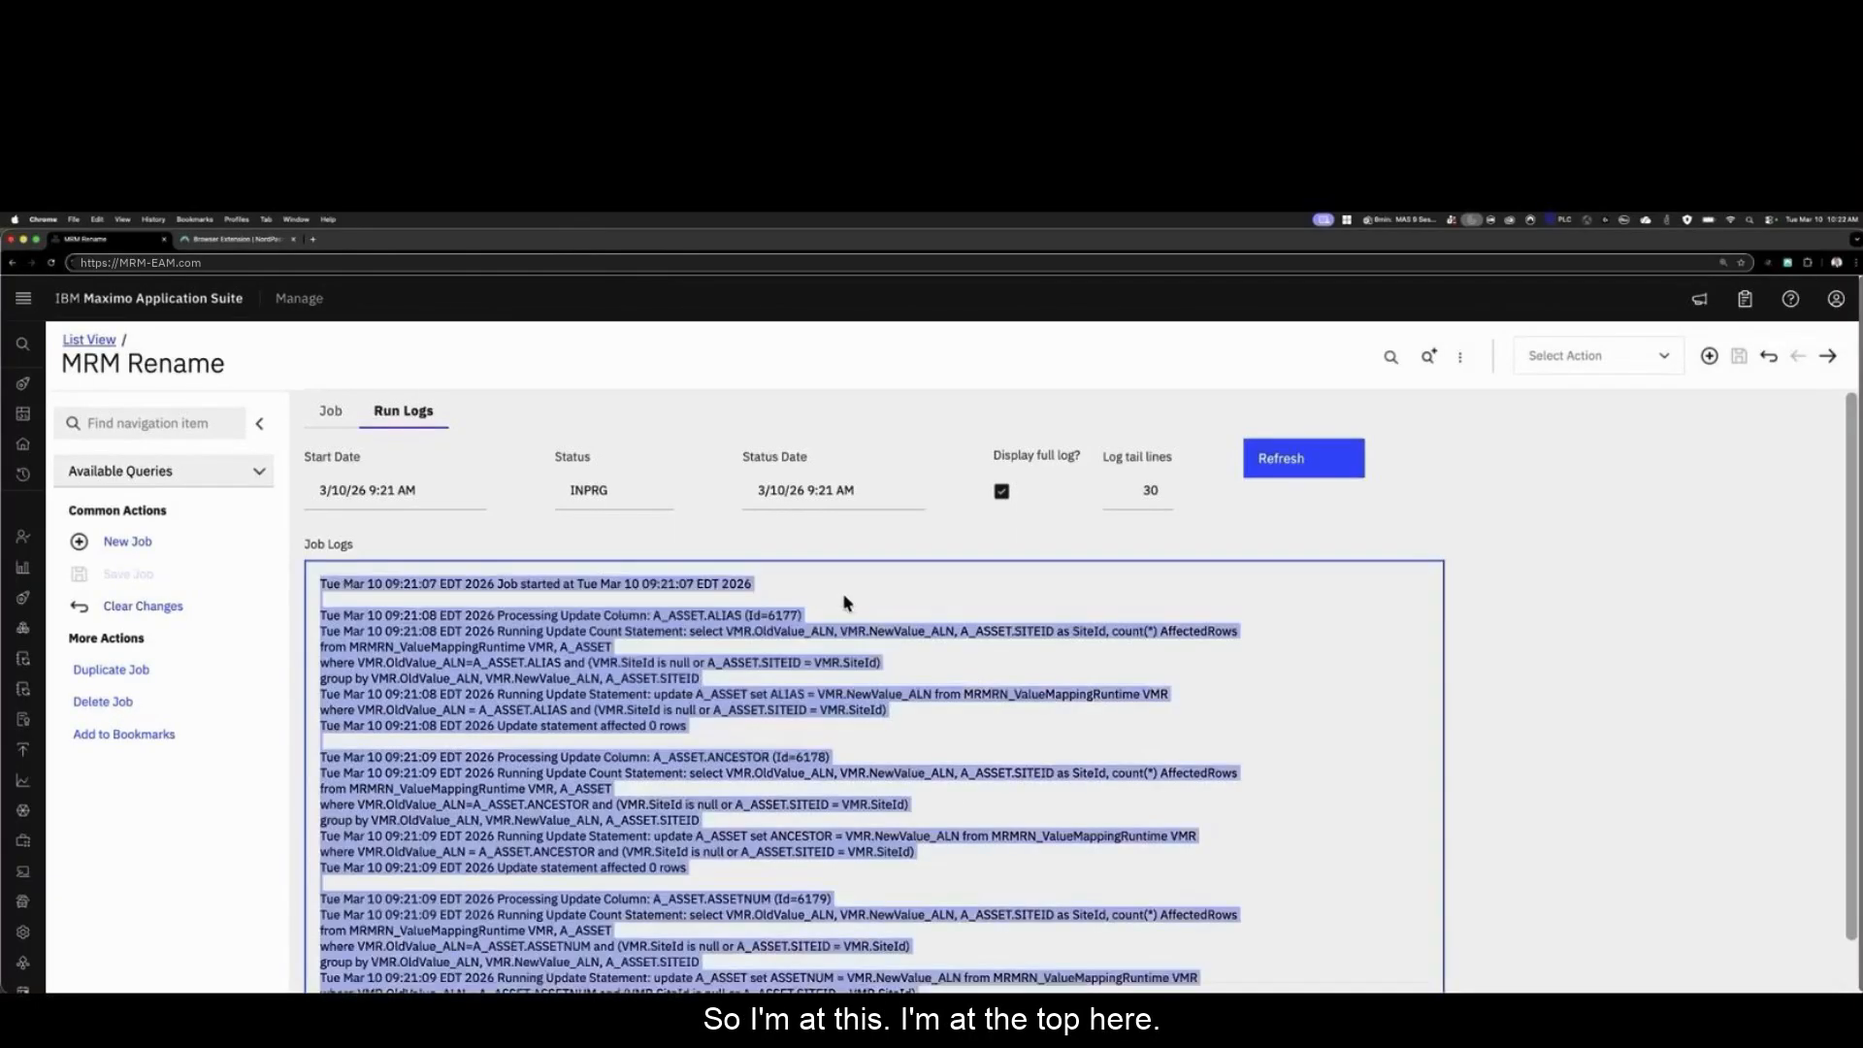
left_click(796, 740)
left_click_drag(701, 735, 654, 729)
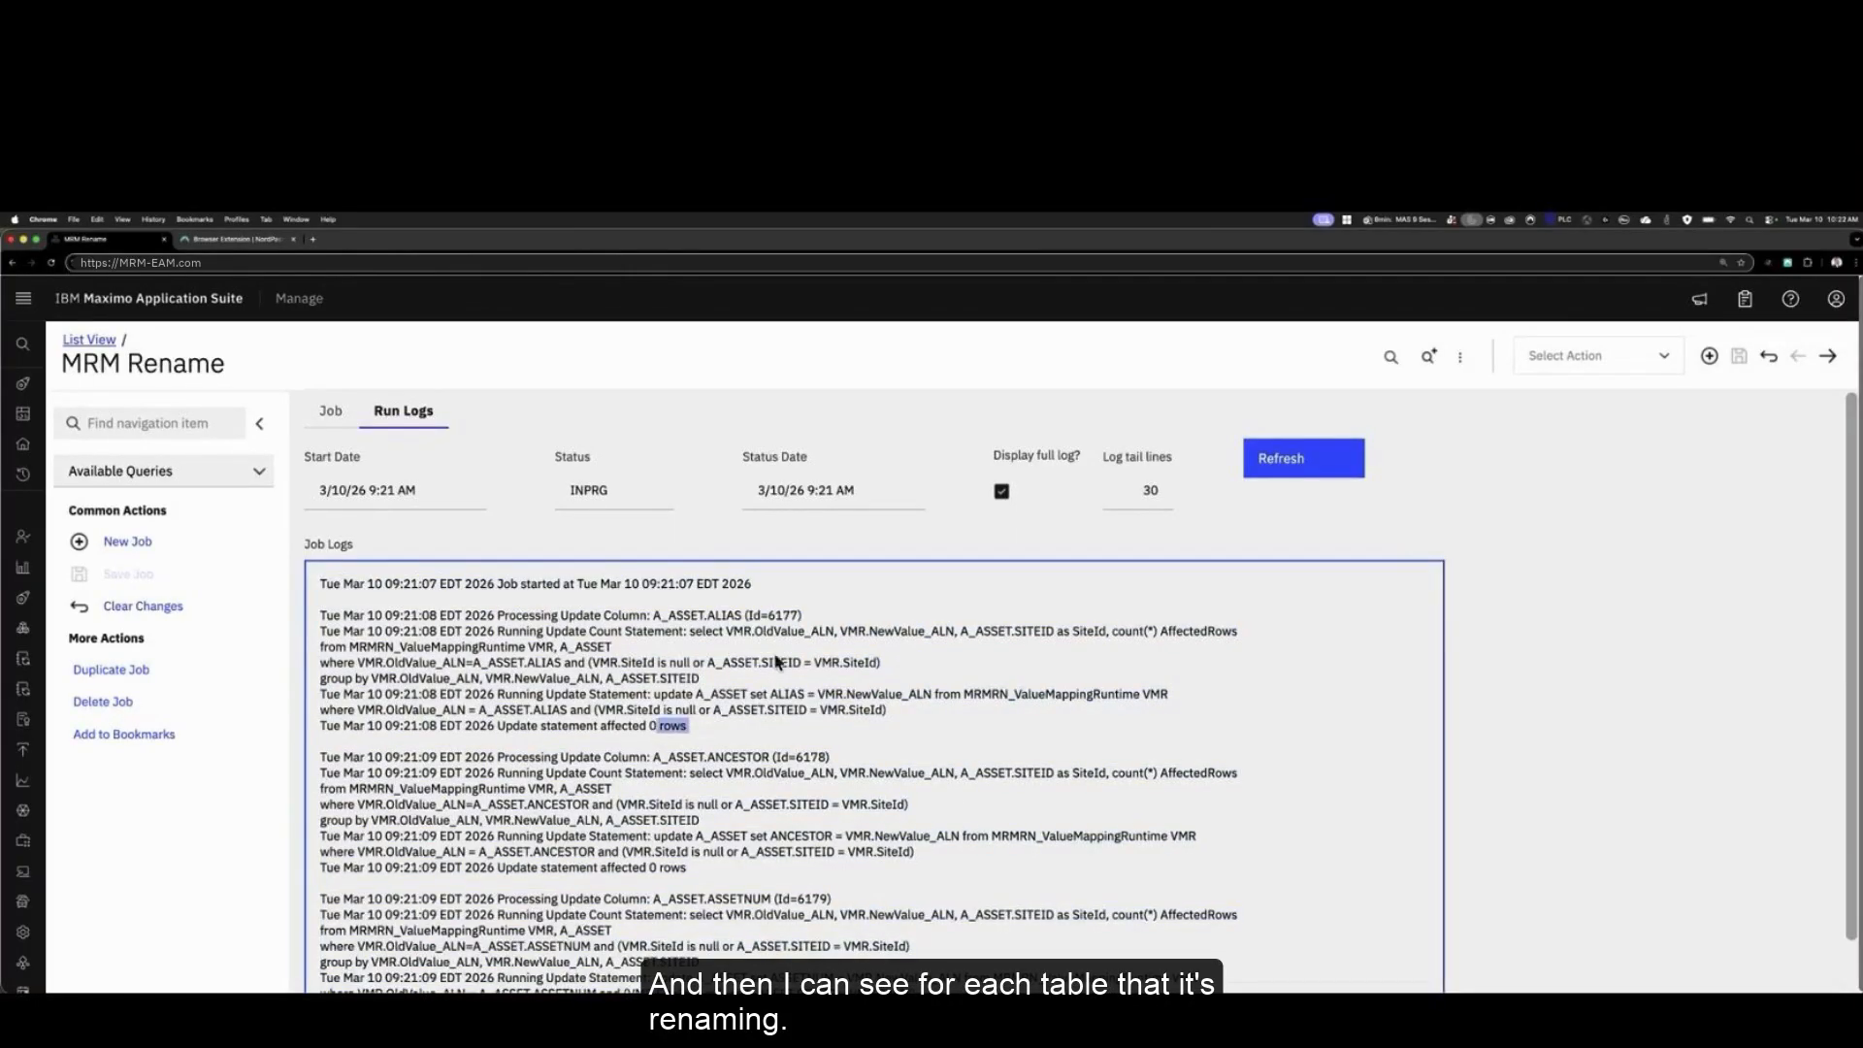
scroll(753, 766, "down", 3)
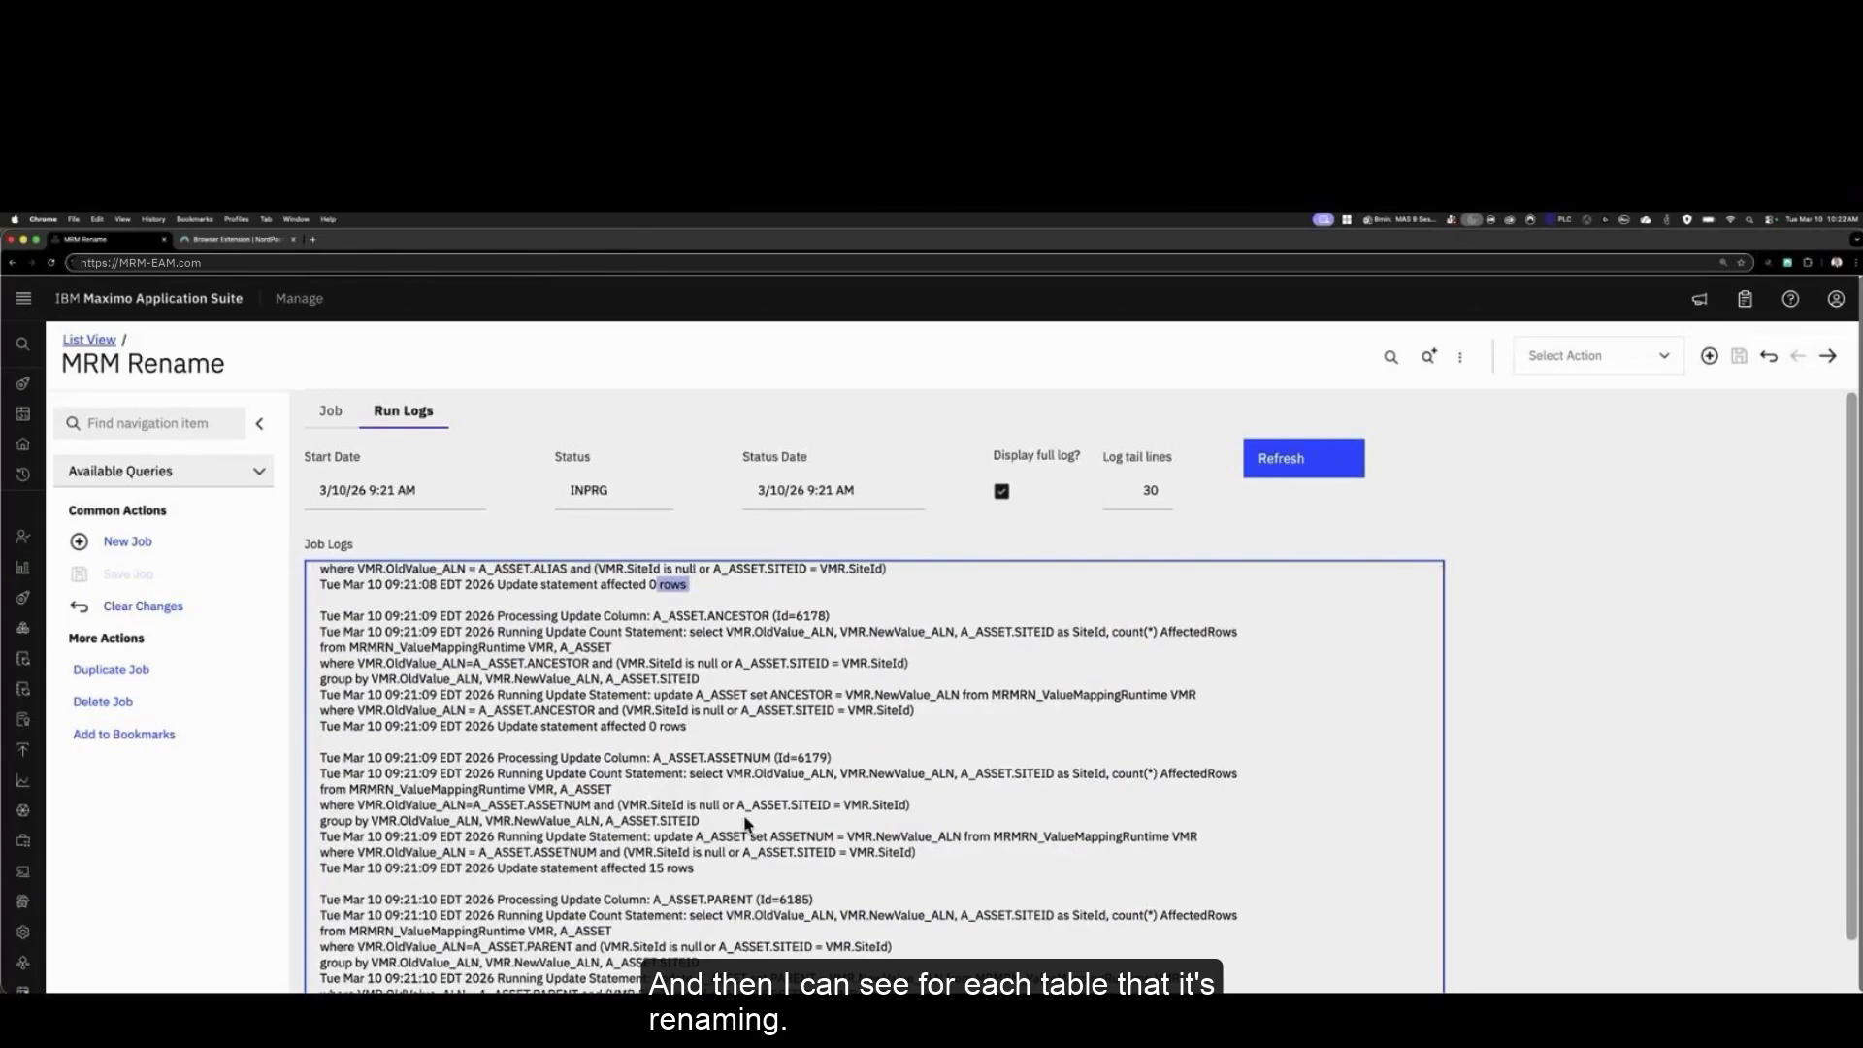
scroll(743, 813, "down", 2)
scroll(743, 813, "down", 1)
left_click_drag(696, 774, 648, 774)
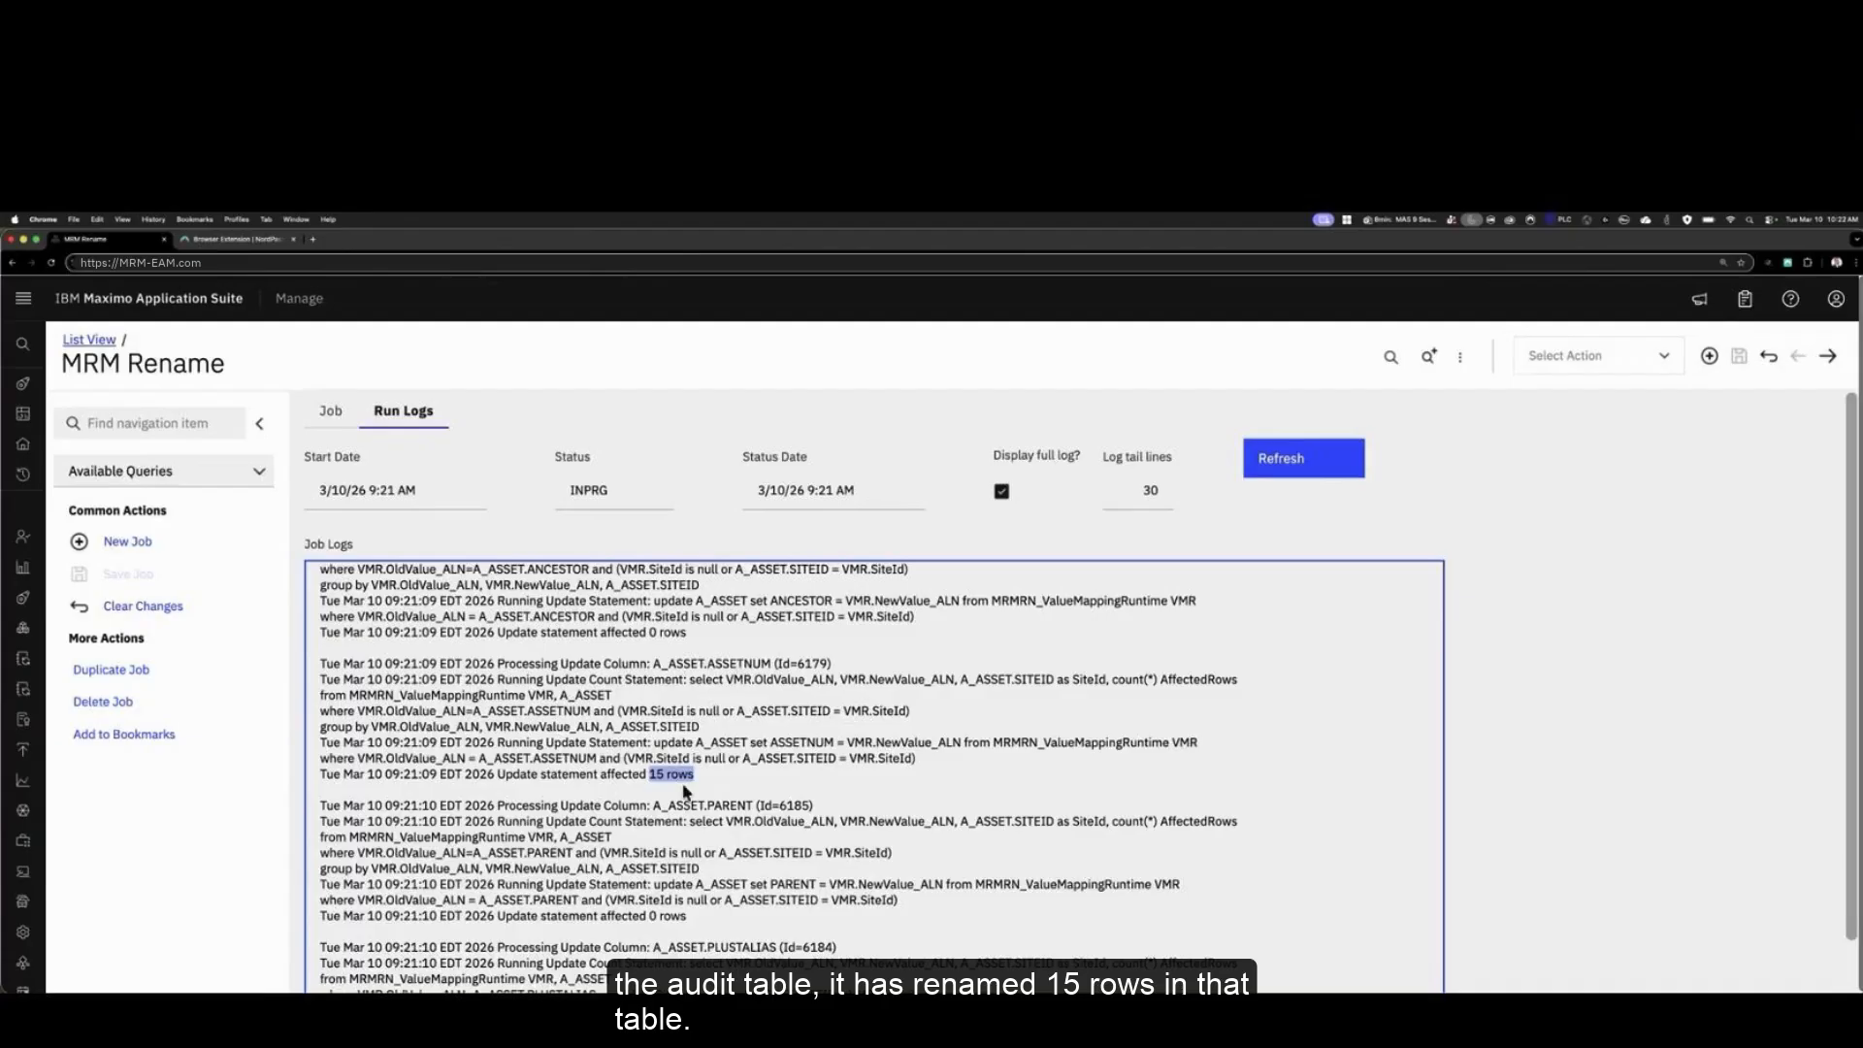
Step: Review the rest of the full log for rows affected in the A_PM, asset history and invoice tables
scroll(720, 772, "down", 5)
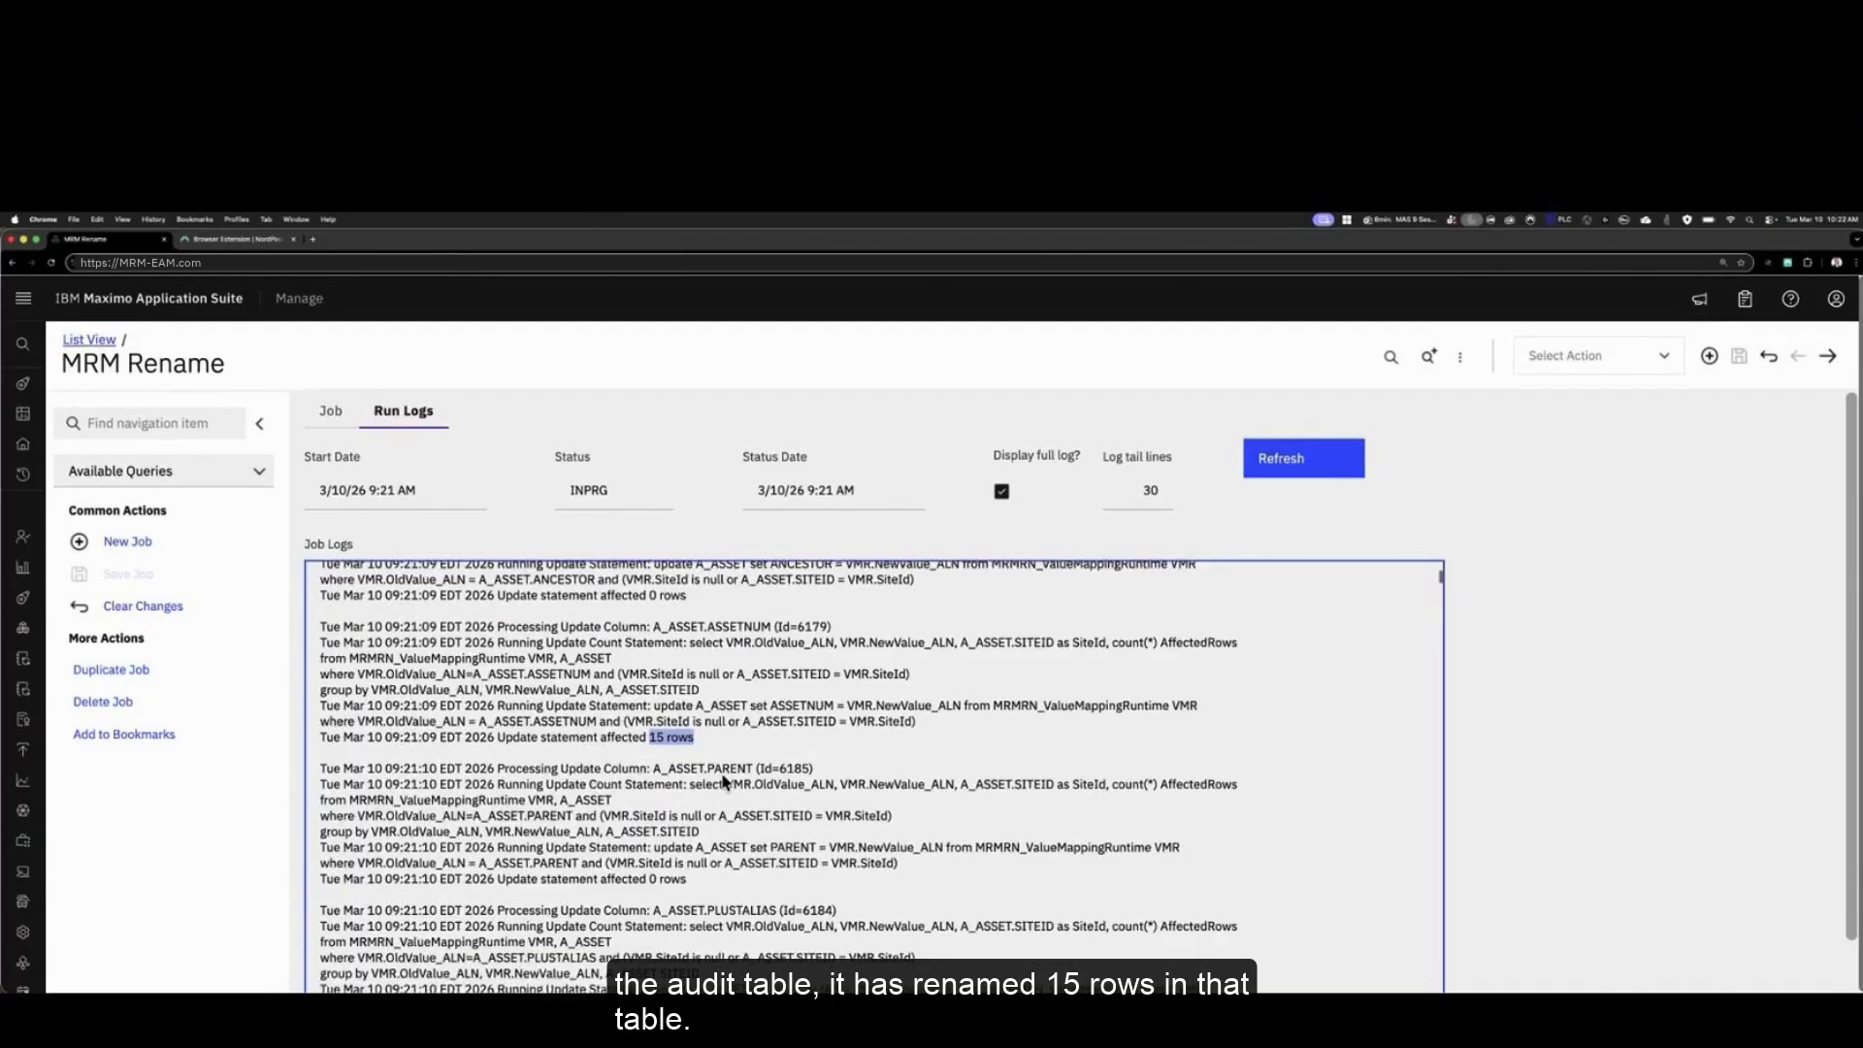
scroll(720, 772, "down", 2)
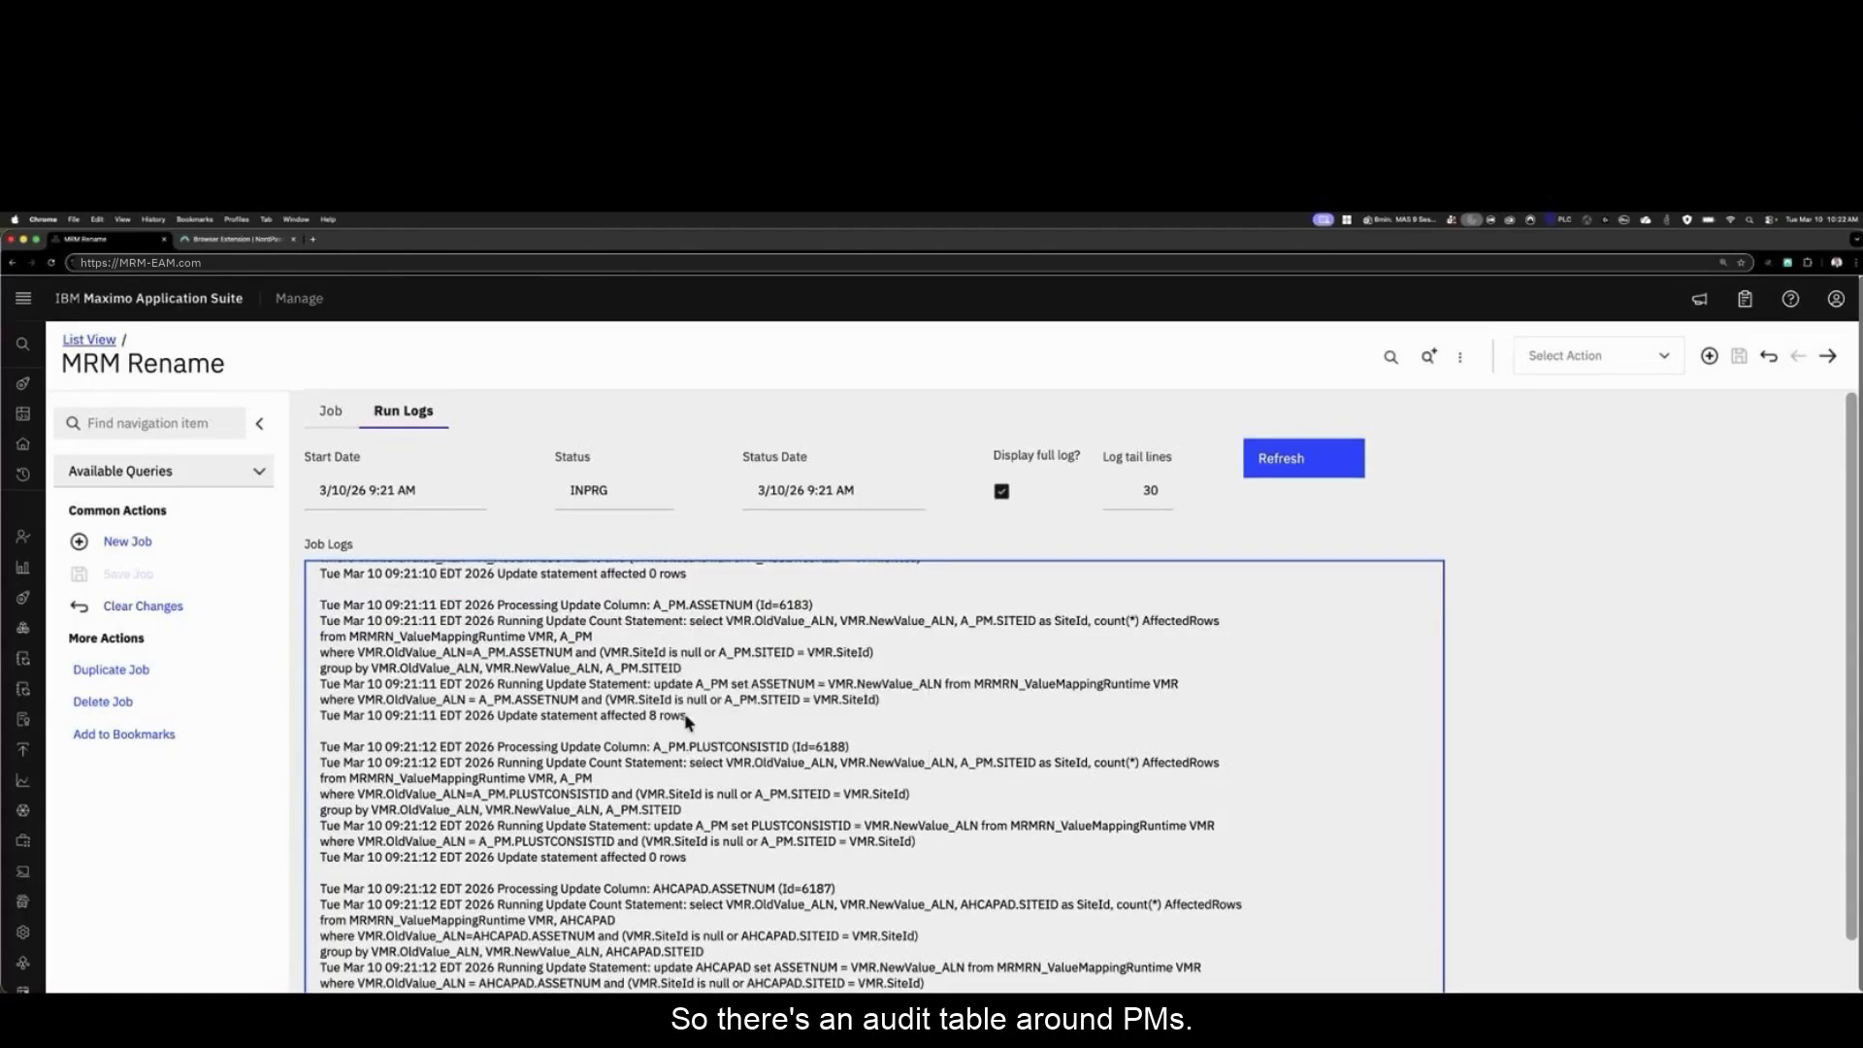
scroll(668, 782, "down", 1)
scroll(667, 782, "down", 10)
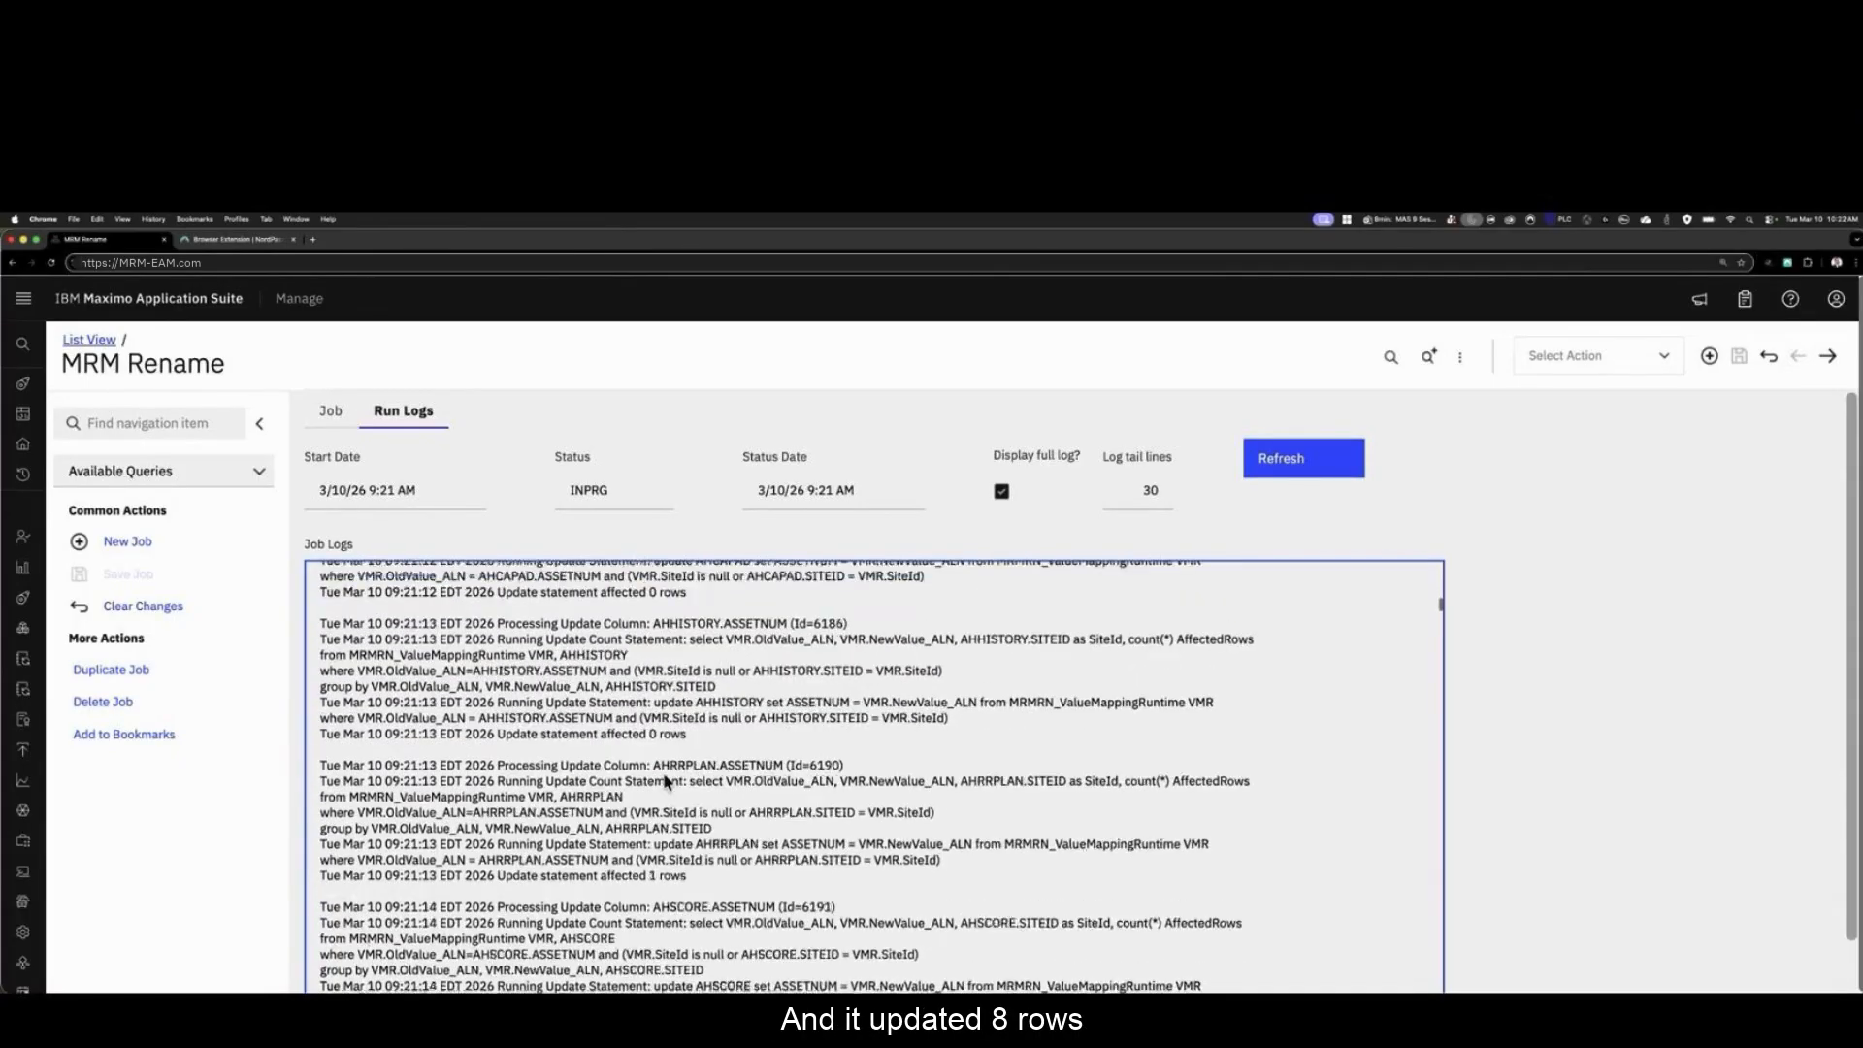
scroll(661, 771, "down", 5)
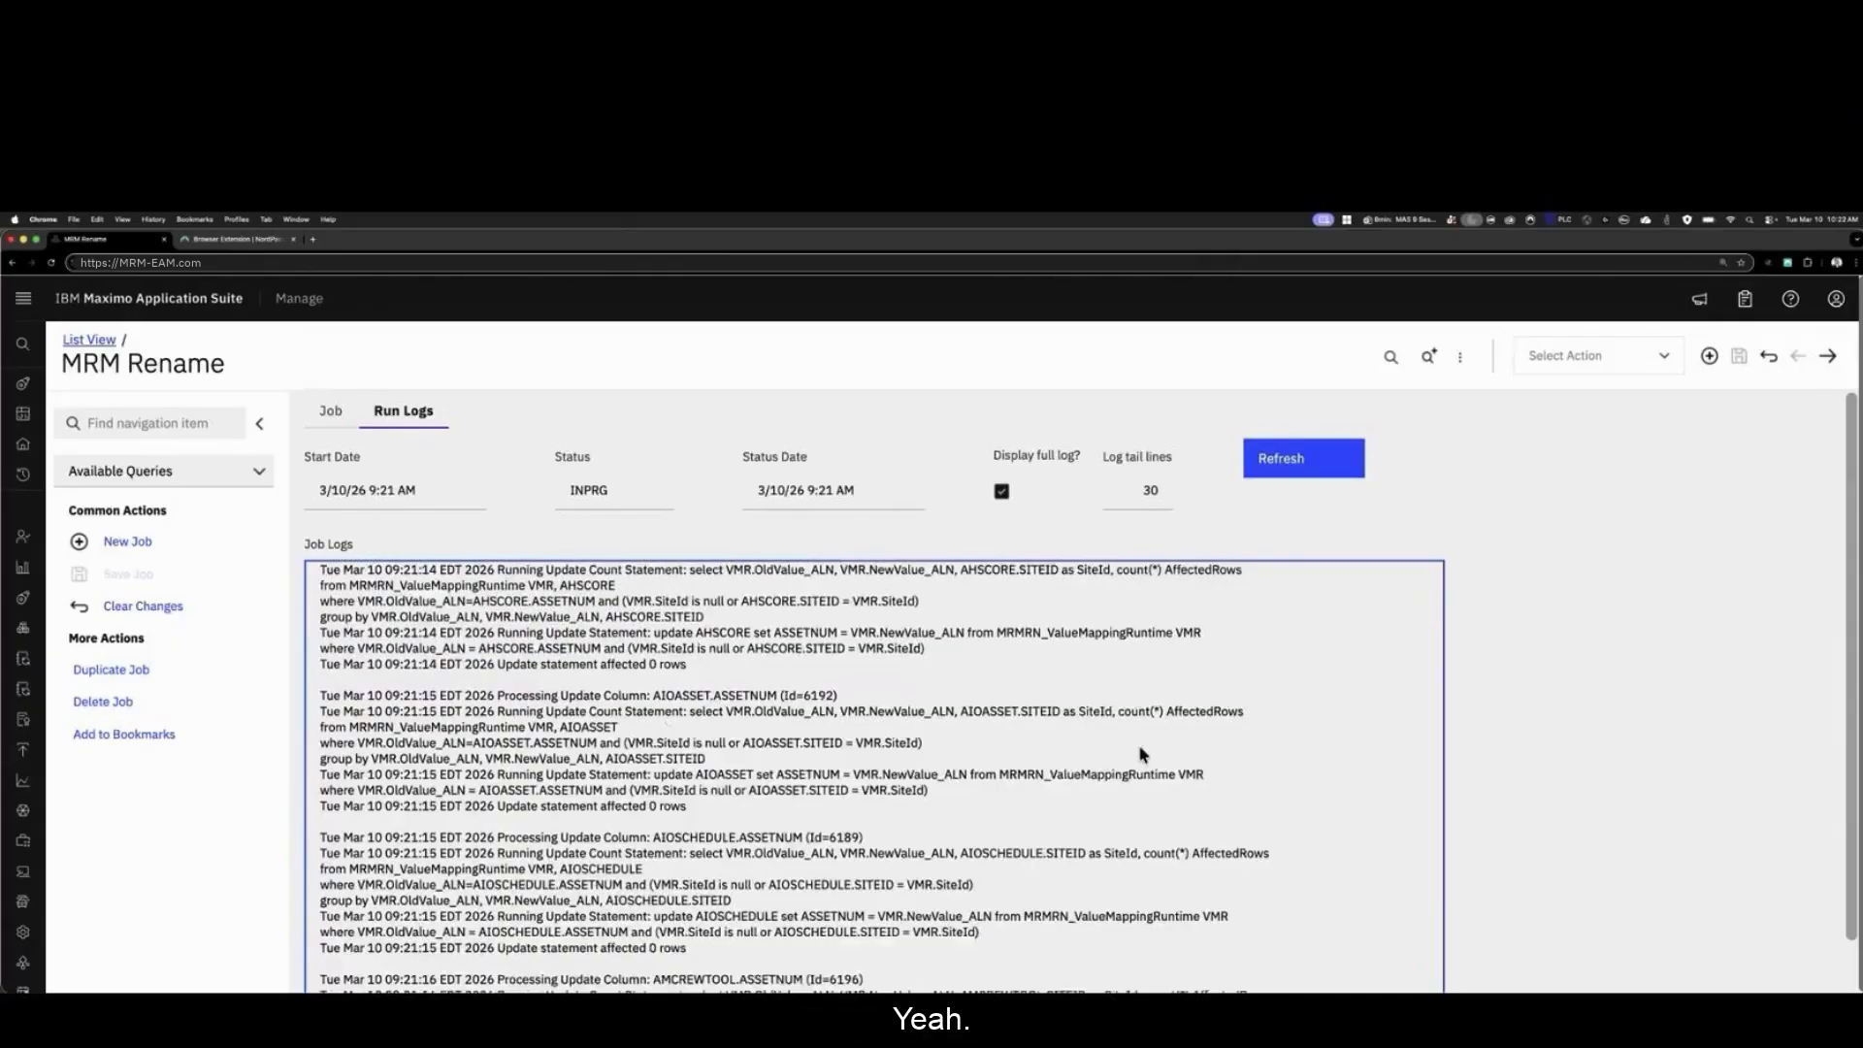
scroll(1138, 743, "down", 5)
scroll(1140, 752, "down", 5)
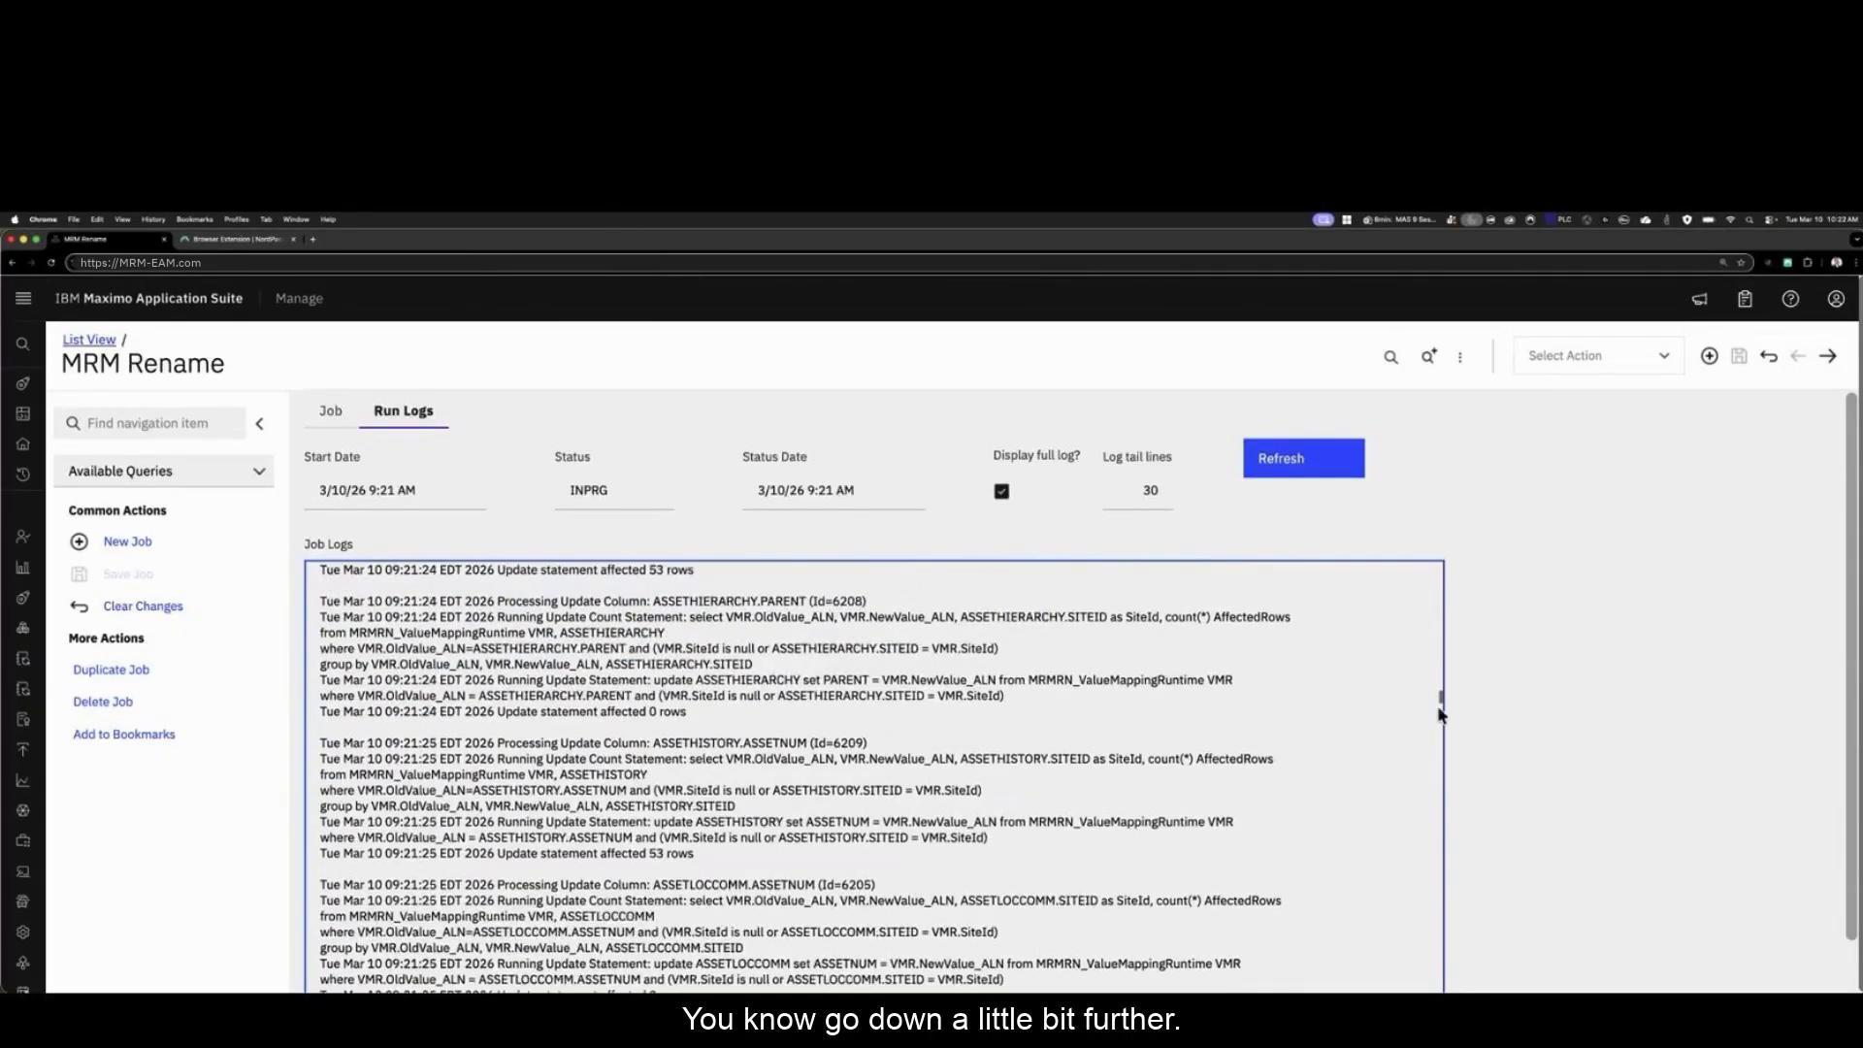
left_click_drag(1441, 706, 1439, 844)
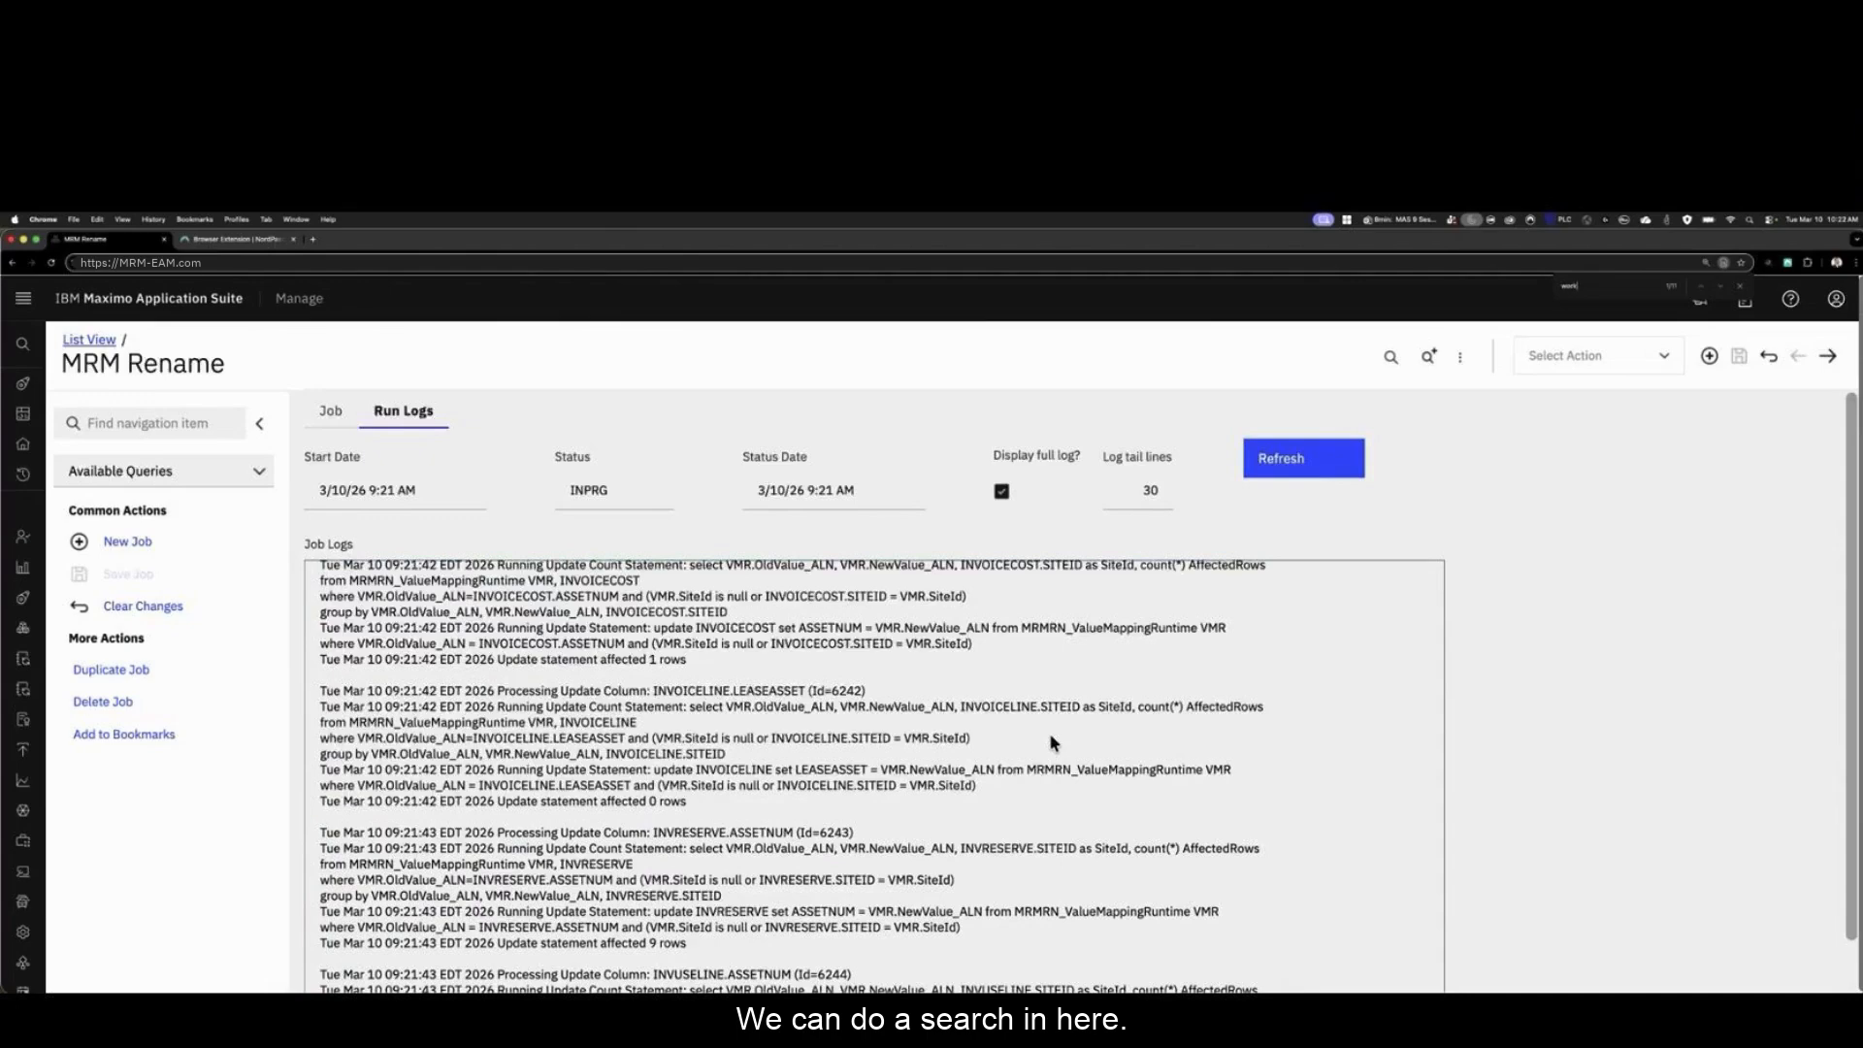
Step: Search the job log for "workorder" to look for updates to work order tables
key("super+a")
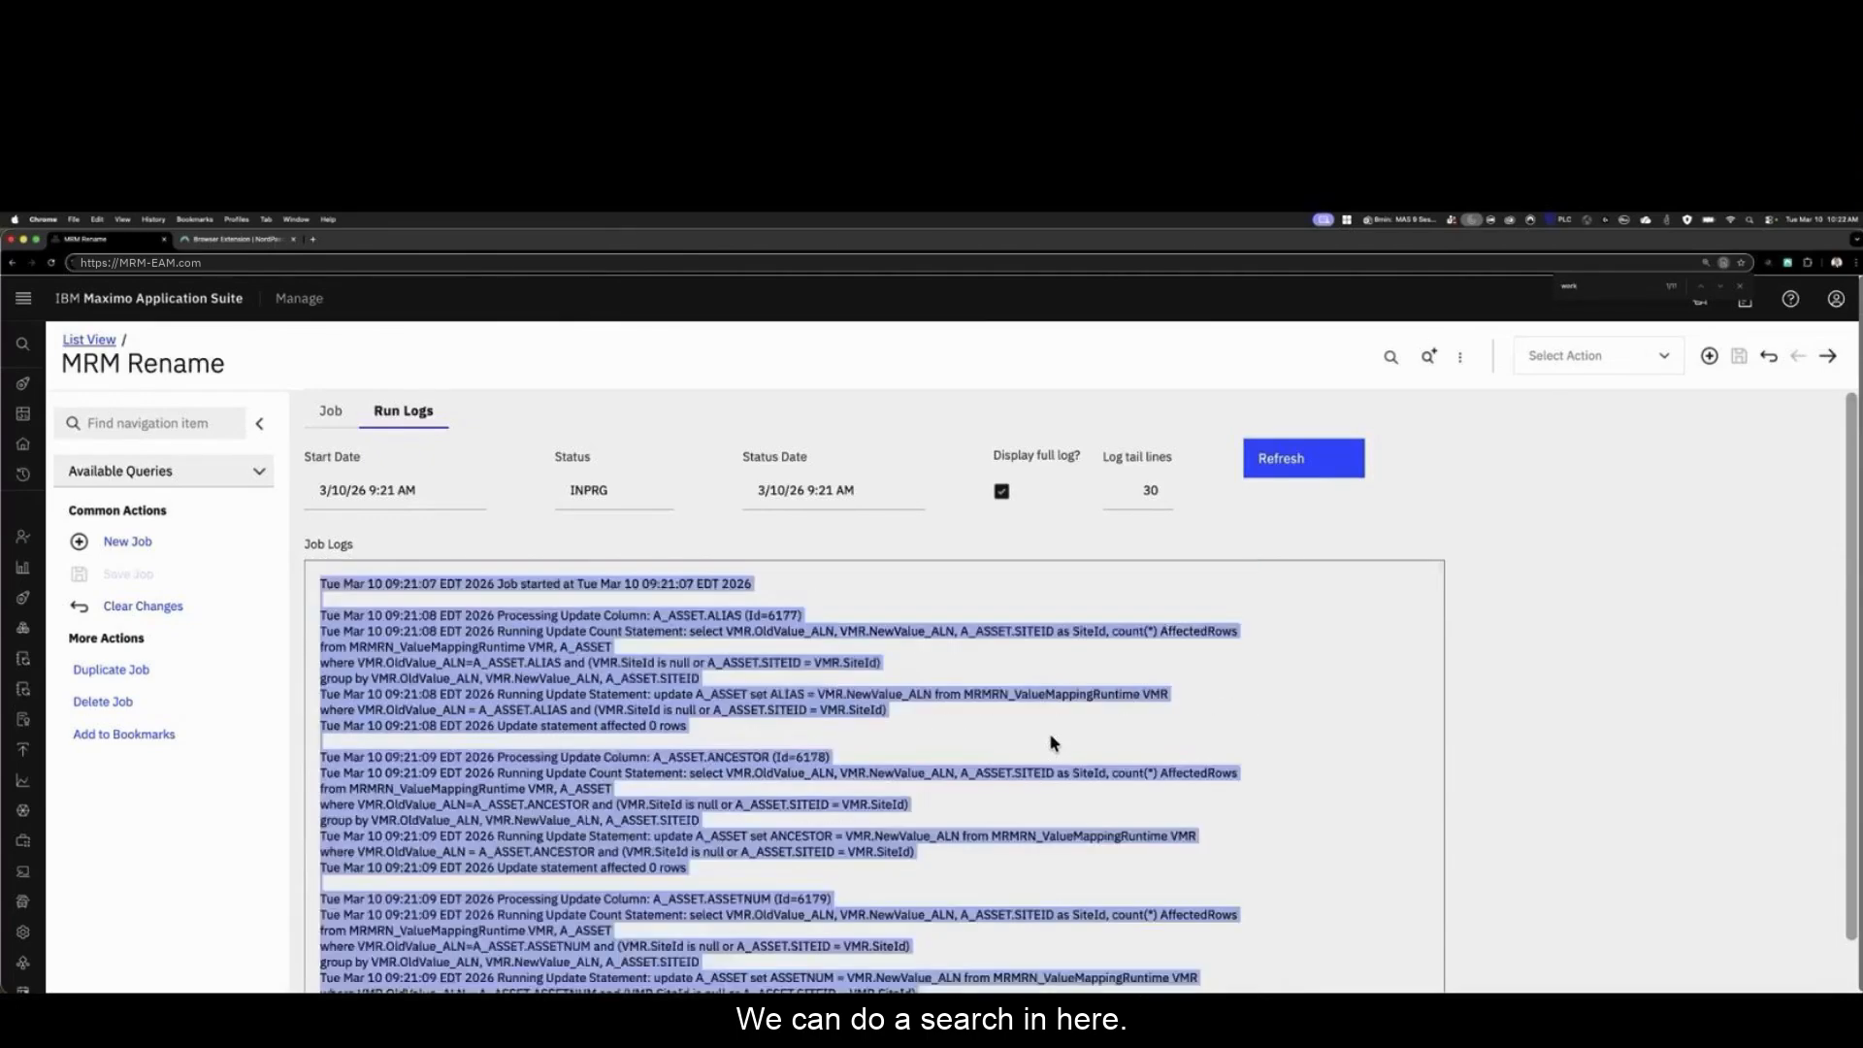
type("work")
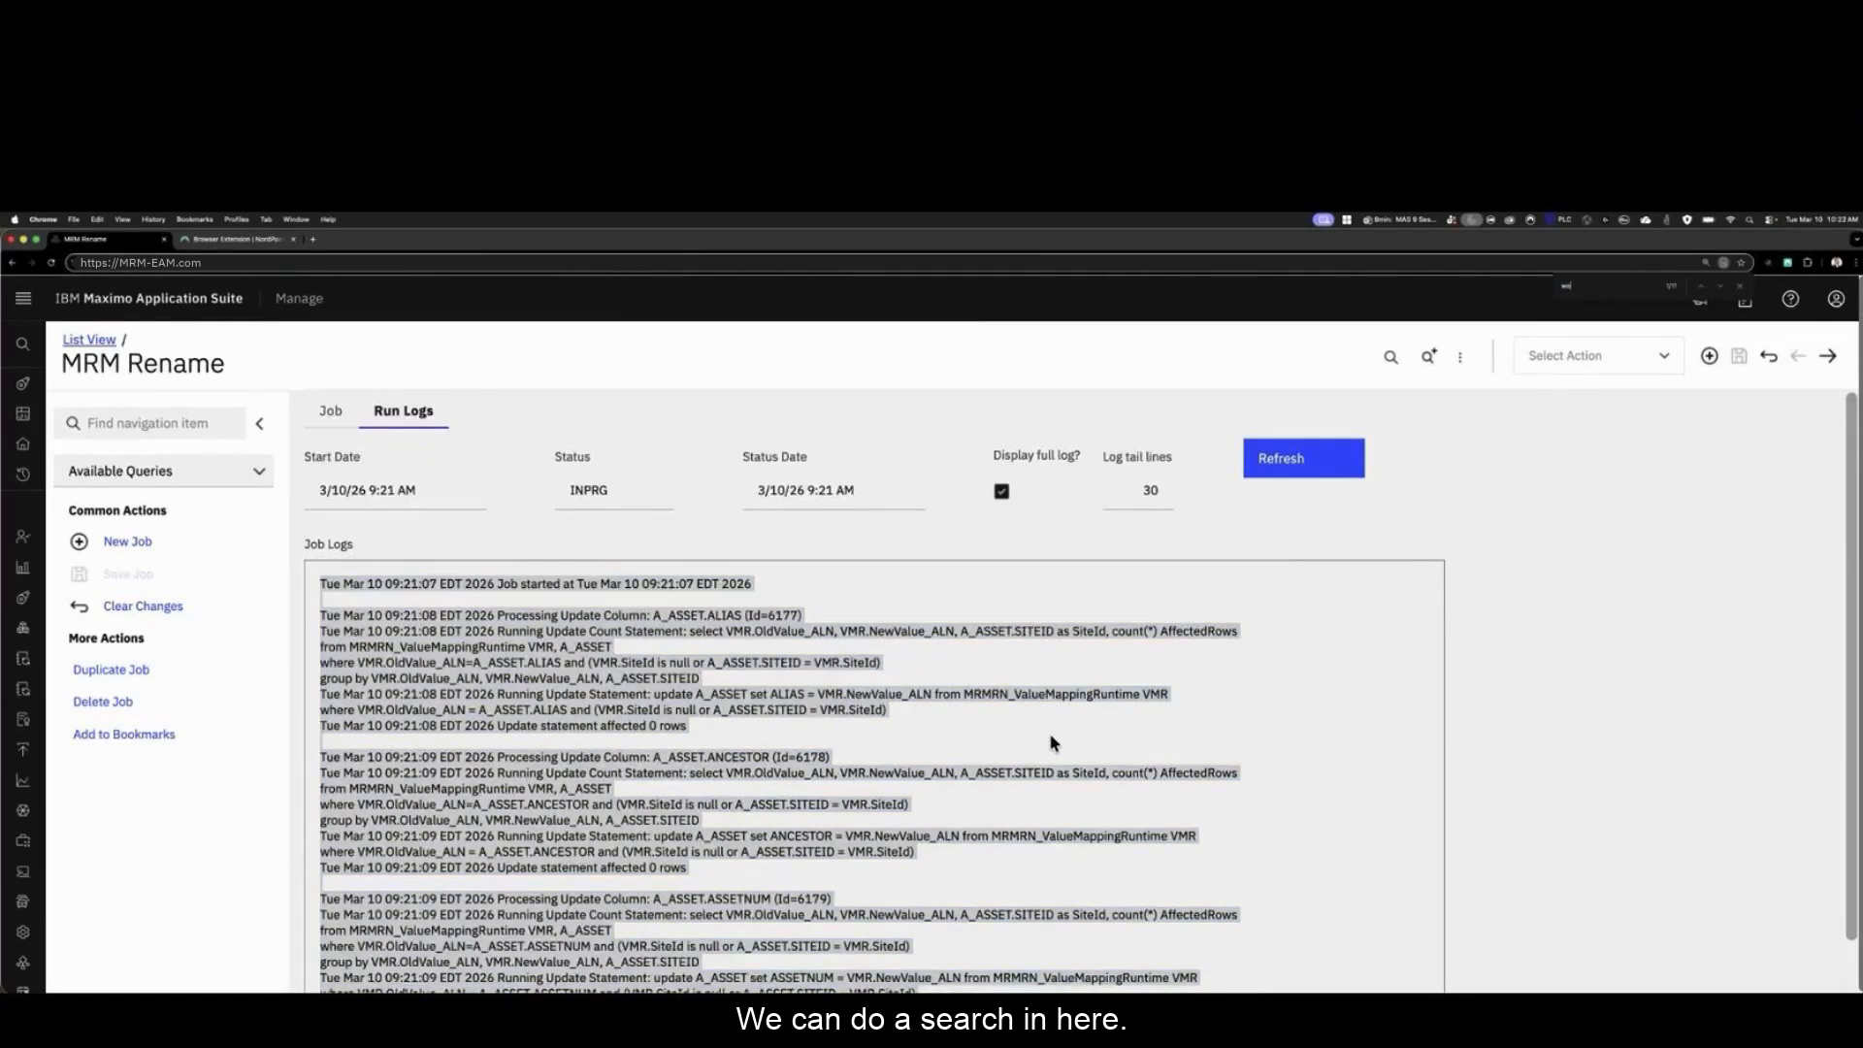
type("ord")
scroll(1050, 742, "down", 5)
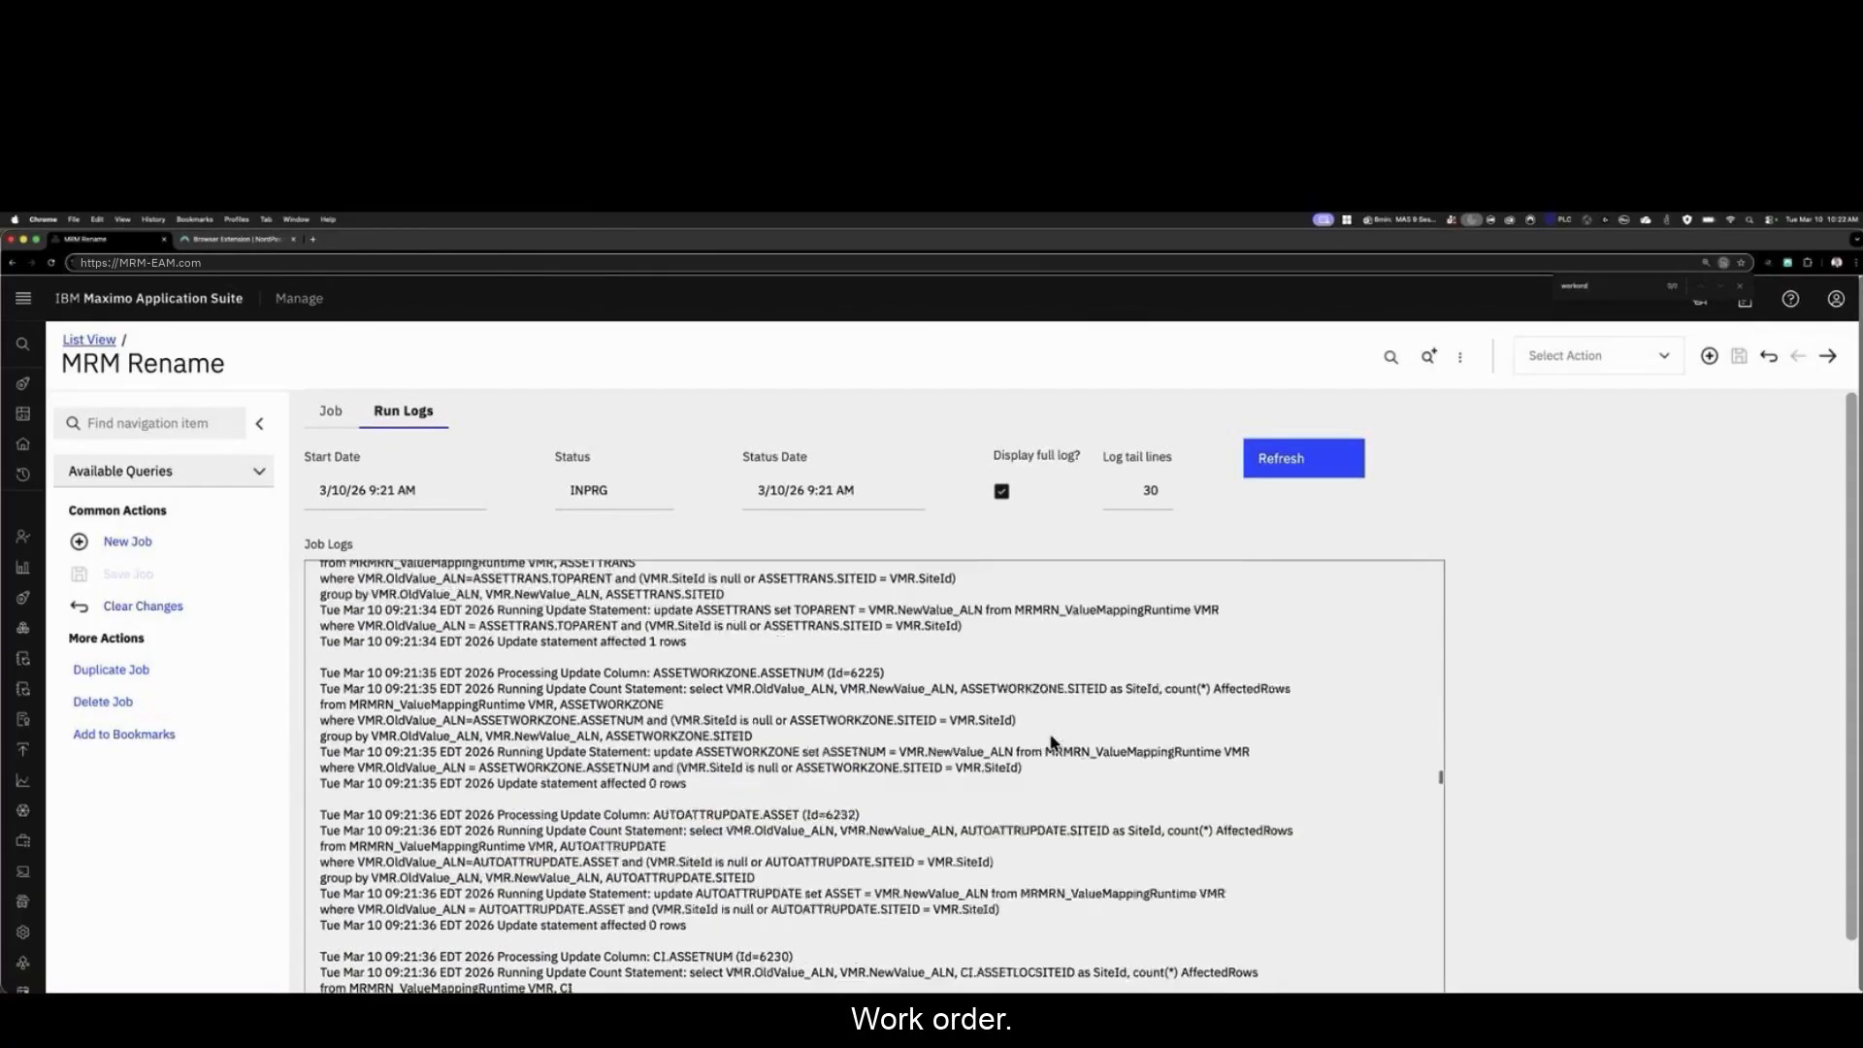
type("d")
key("super+f")
type("workor")
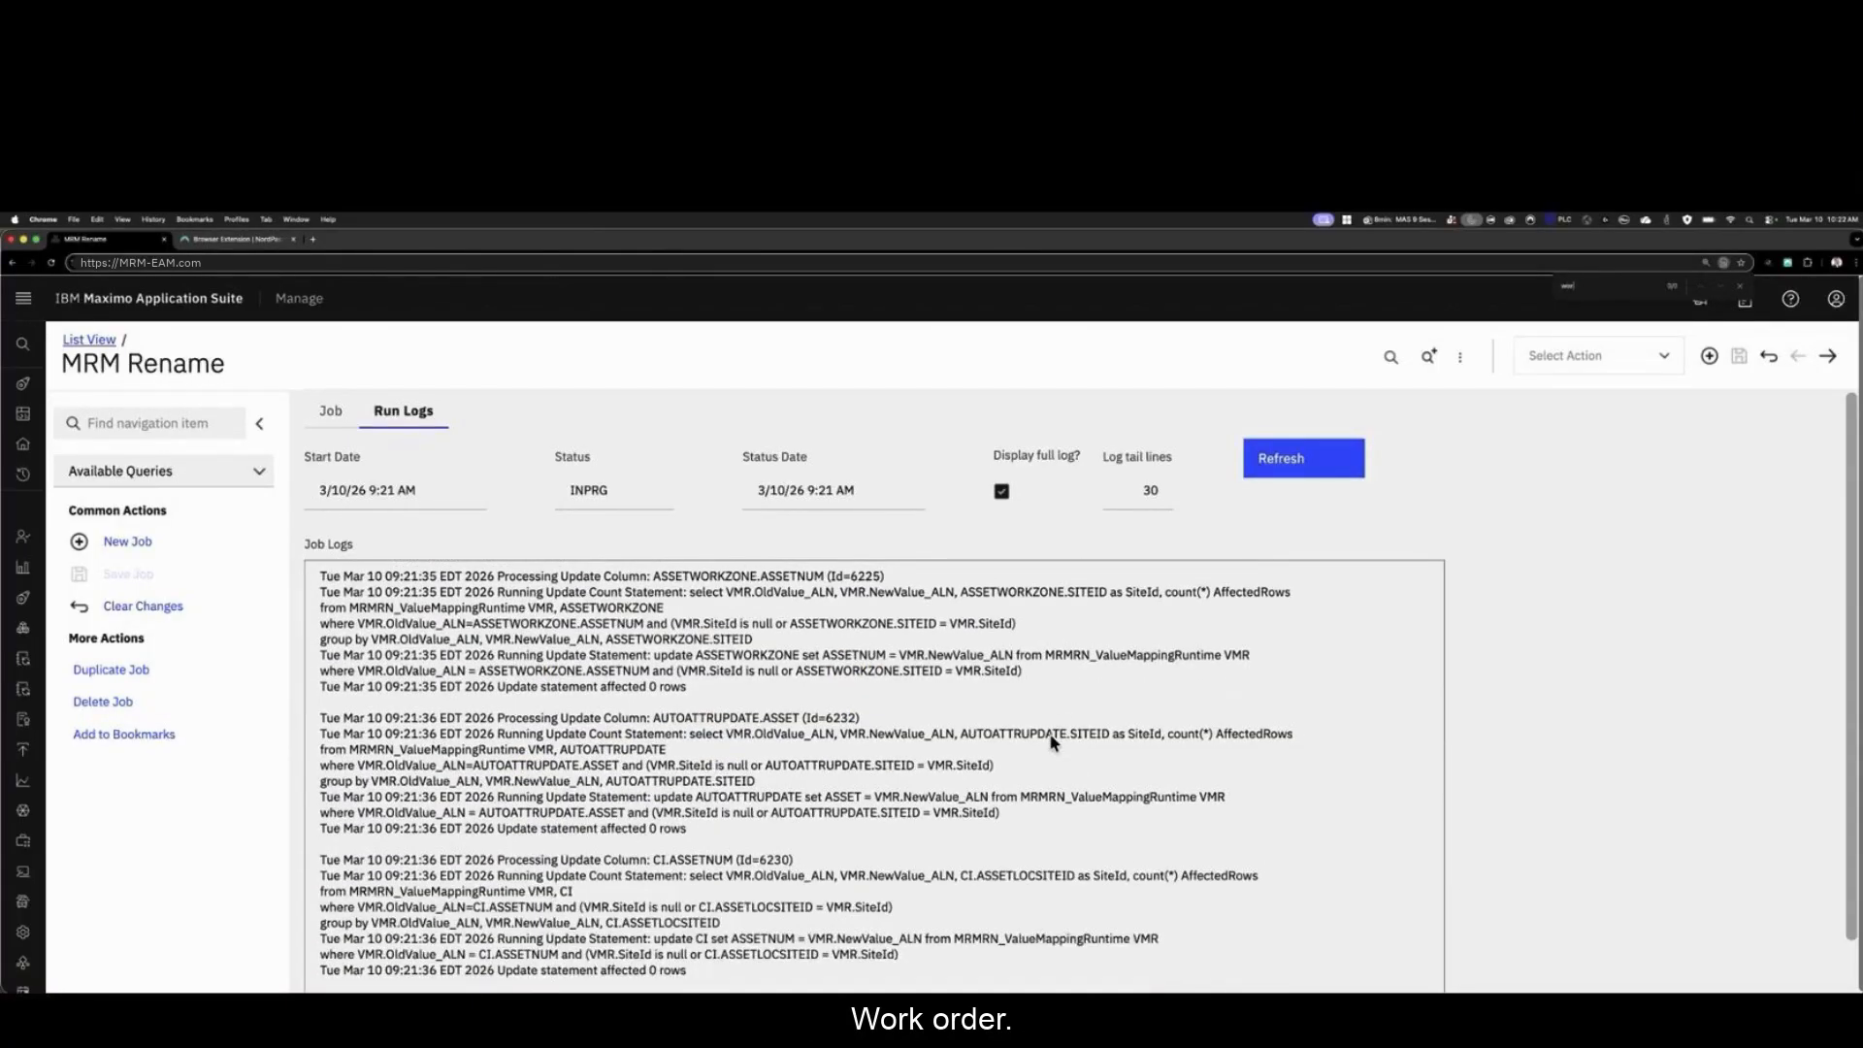
type("der")
key("super+f")
type("workord")
scroll(1050, 743, "down", 15)
scroll(1051, 742, "down", 5)
right_click(1050, 733)
left_click(1036, 731)
key("super+f")
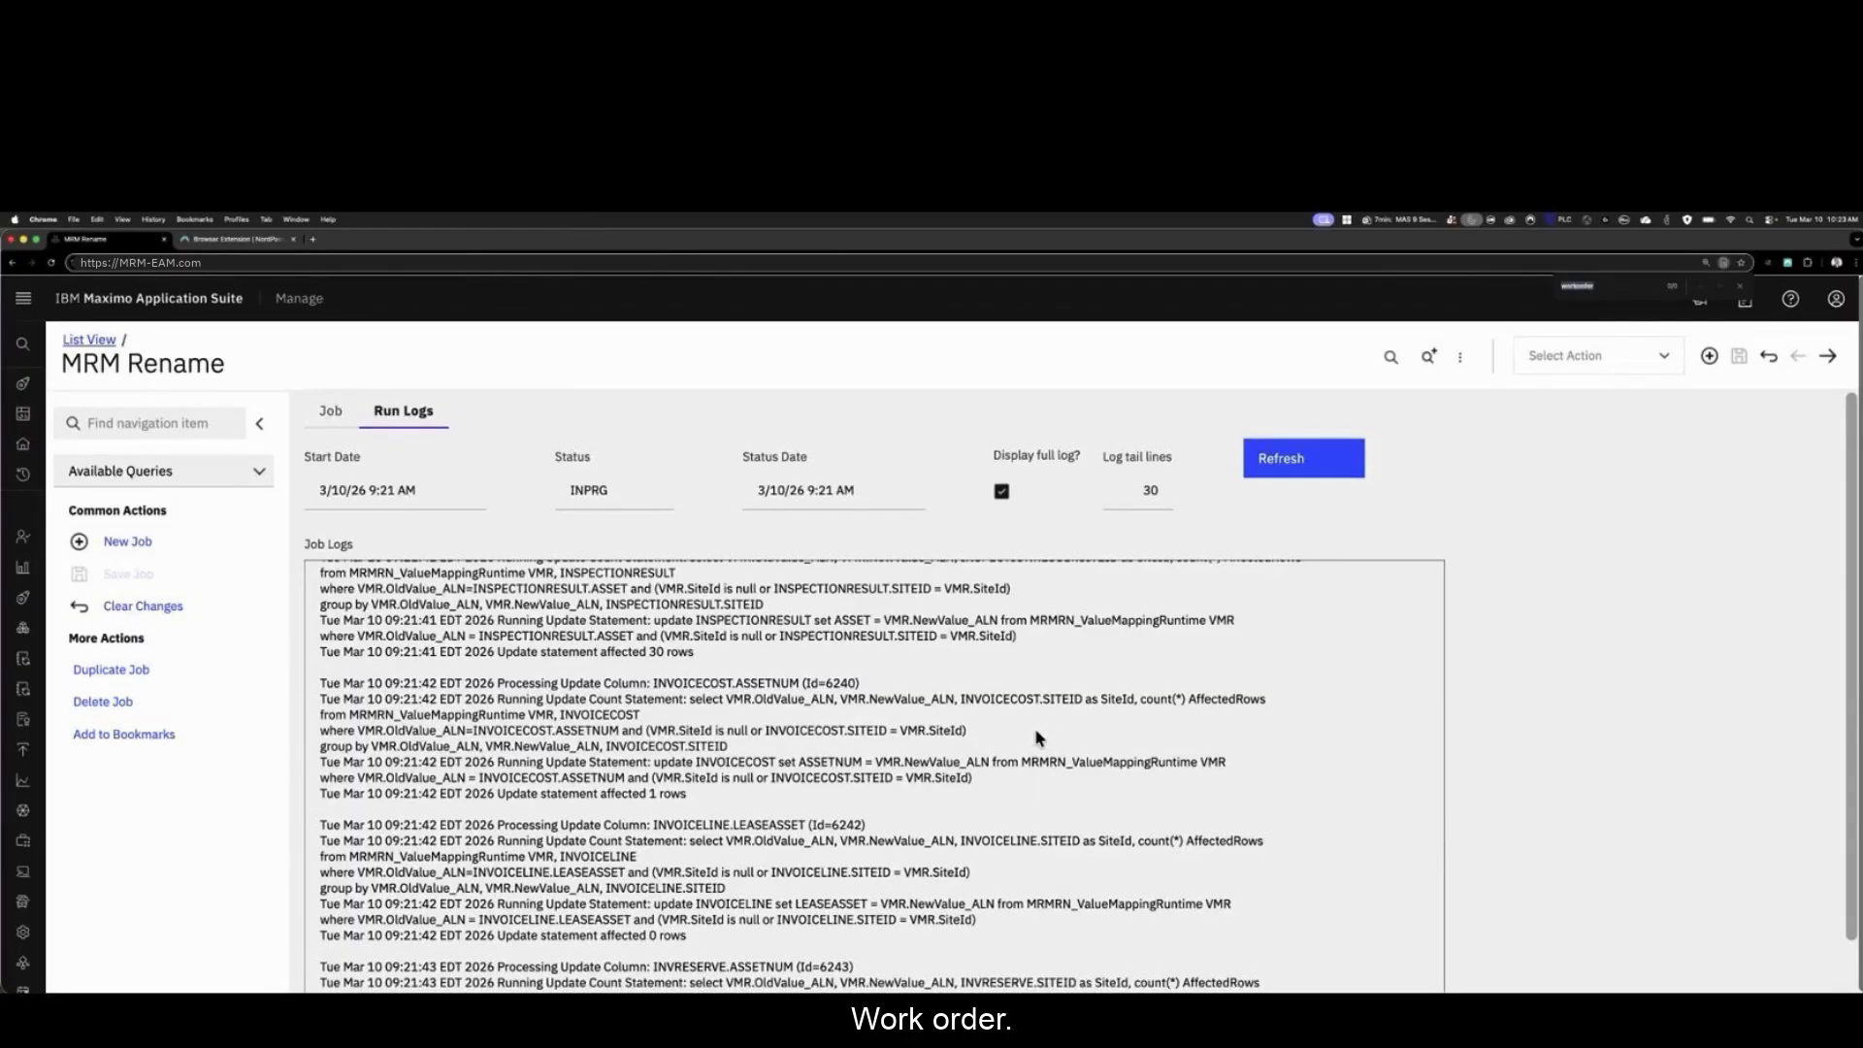
key("BackSpace")
scroll(1036, 735, "down", 1)
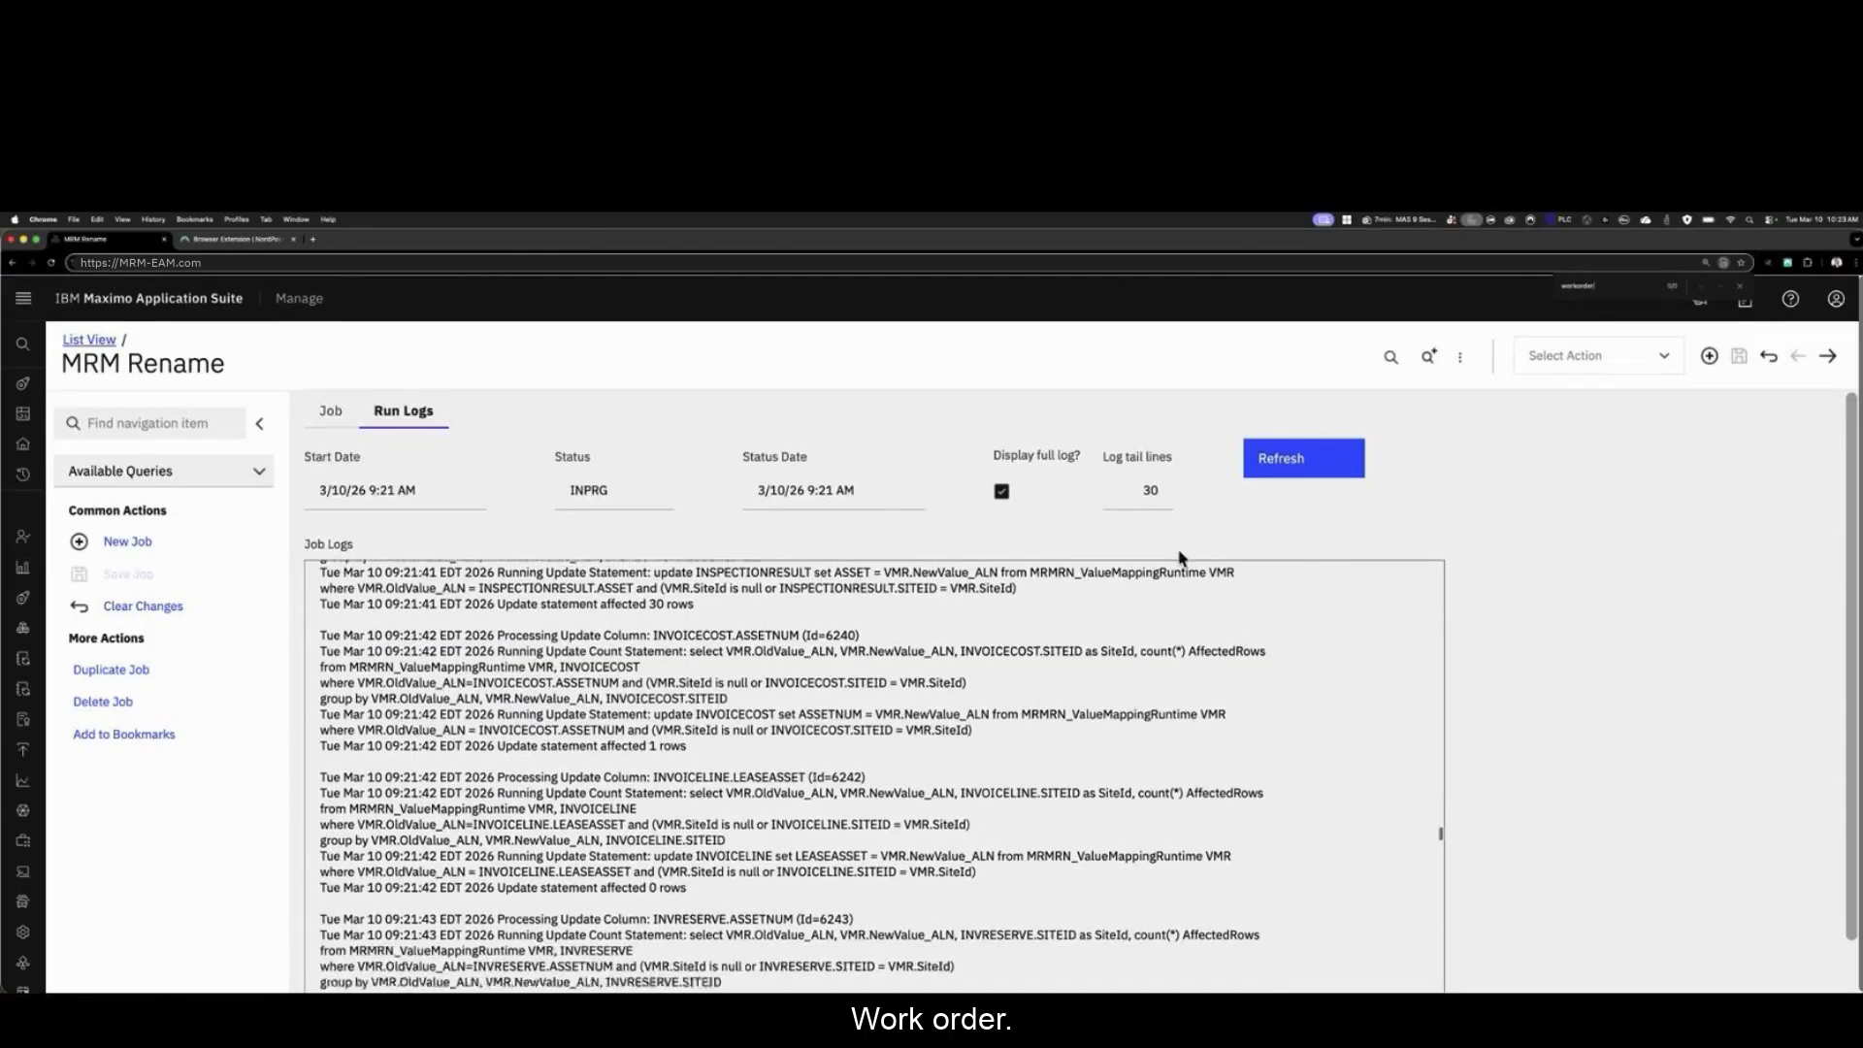
Step: Refresh the run log to update the job's status and acknowledge the system message
left_click(1292, 456)
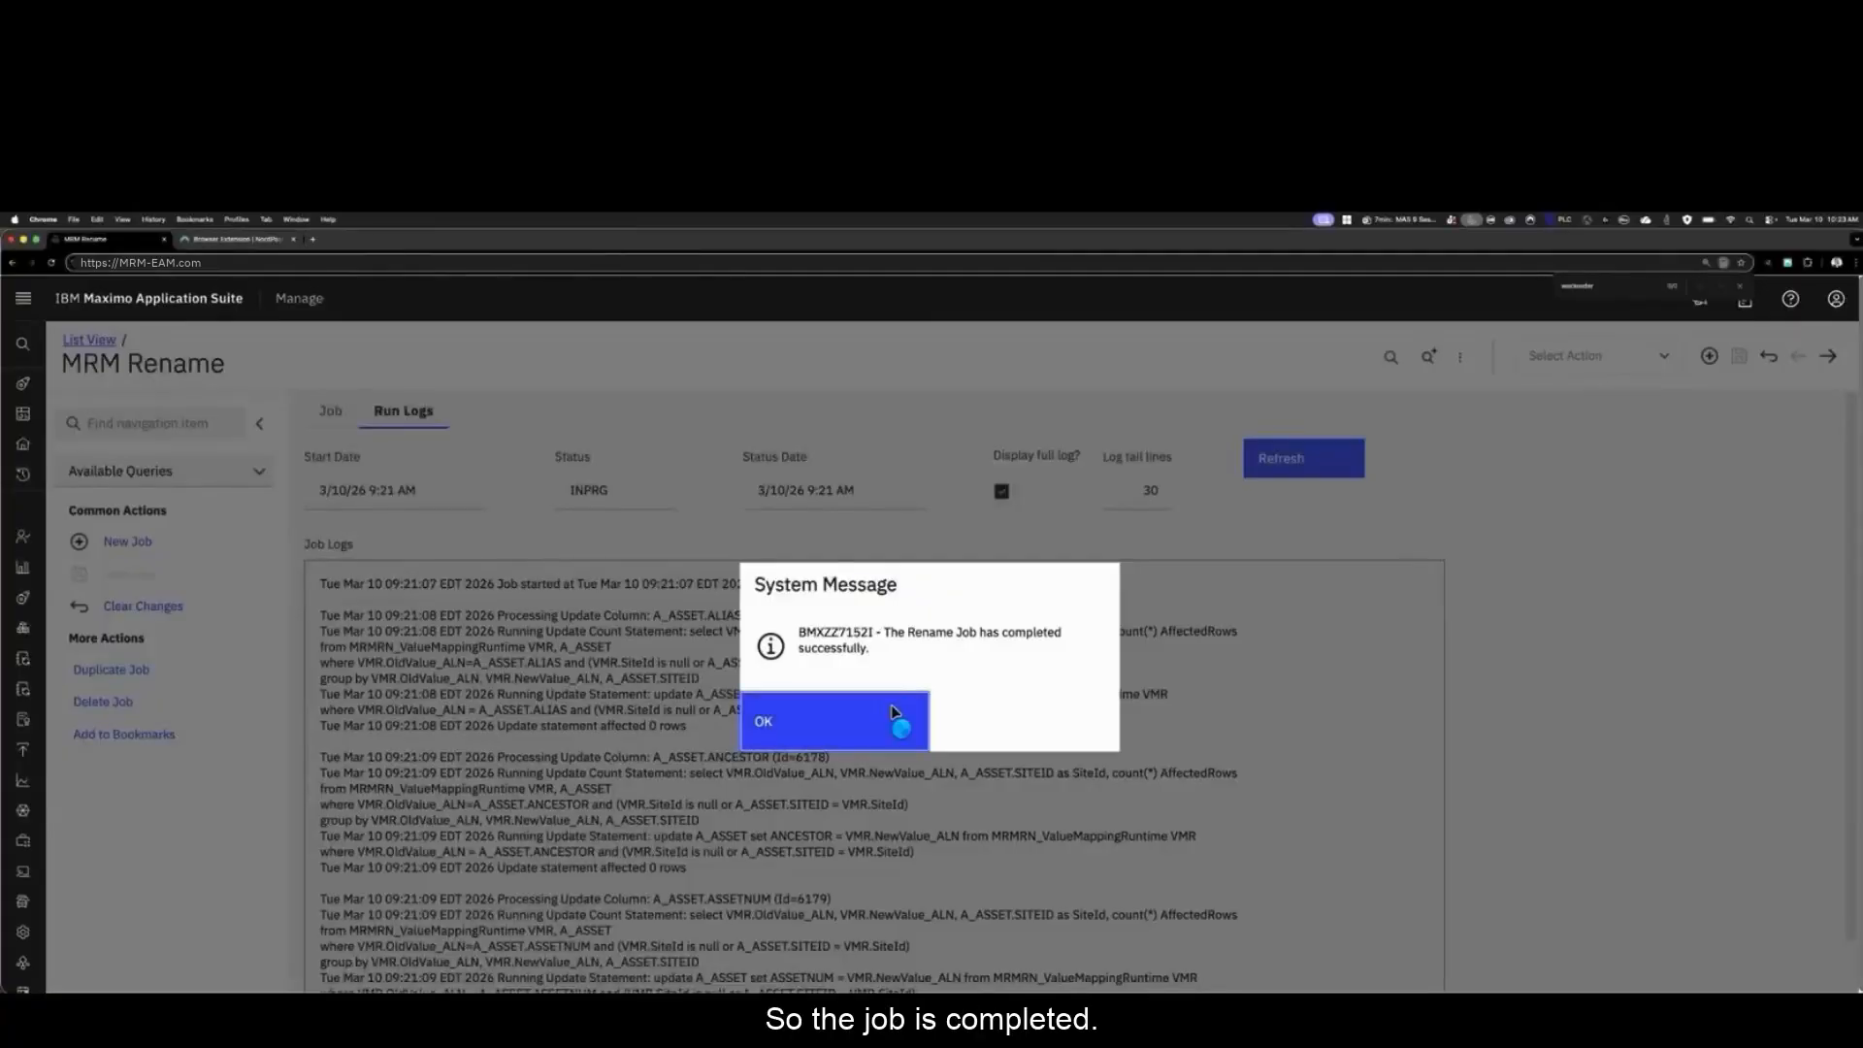
left_click(893, 718)
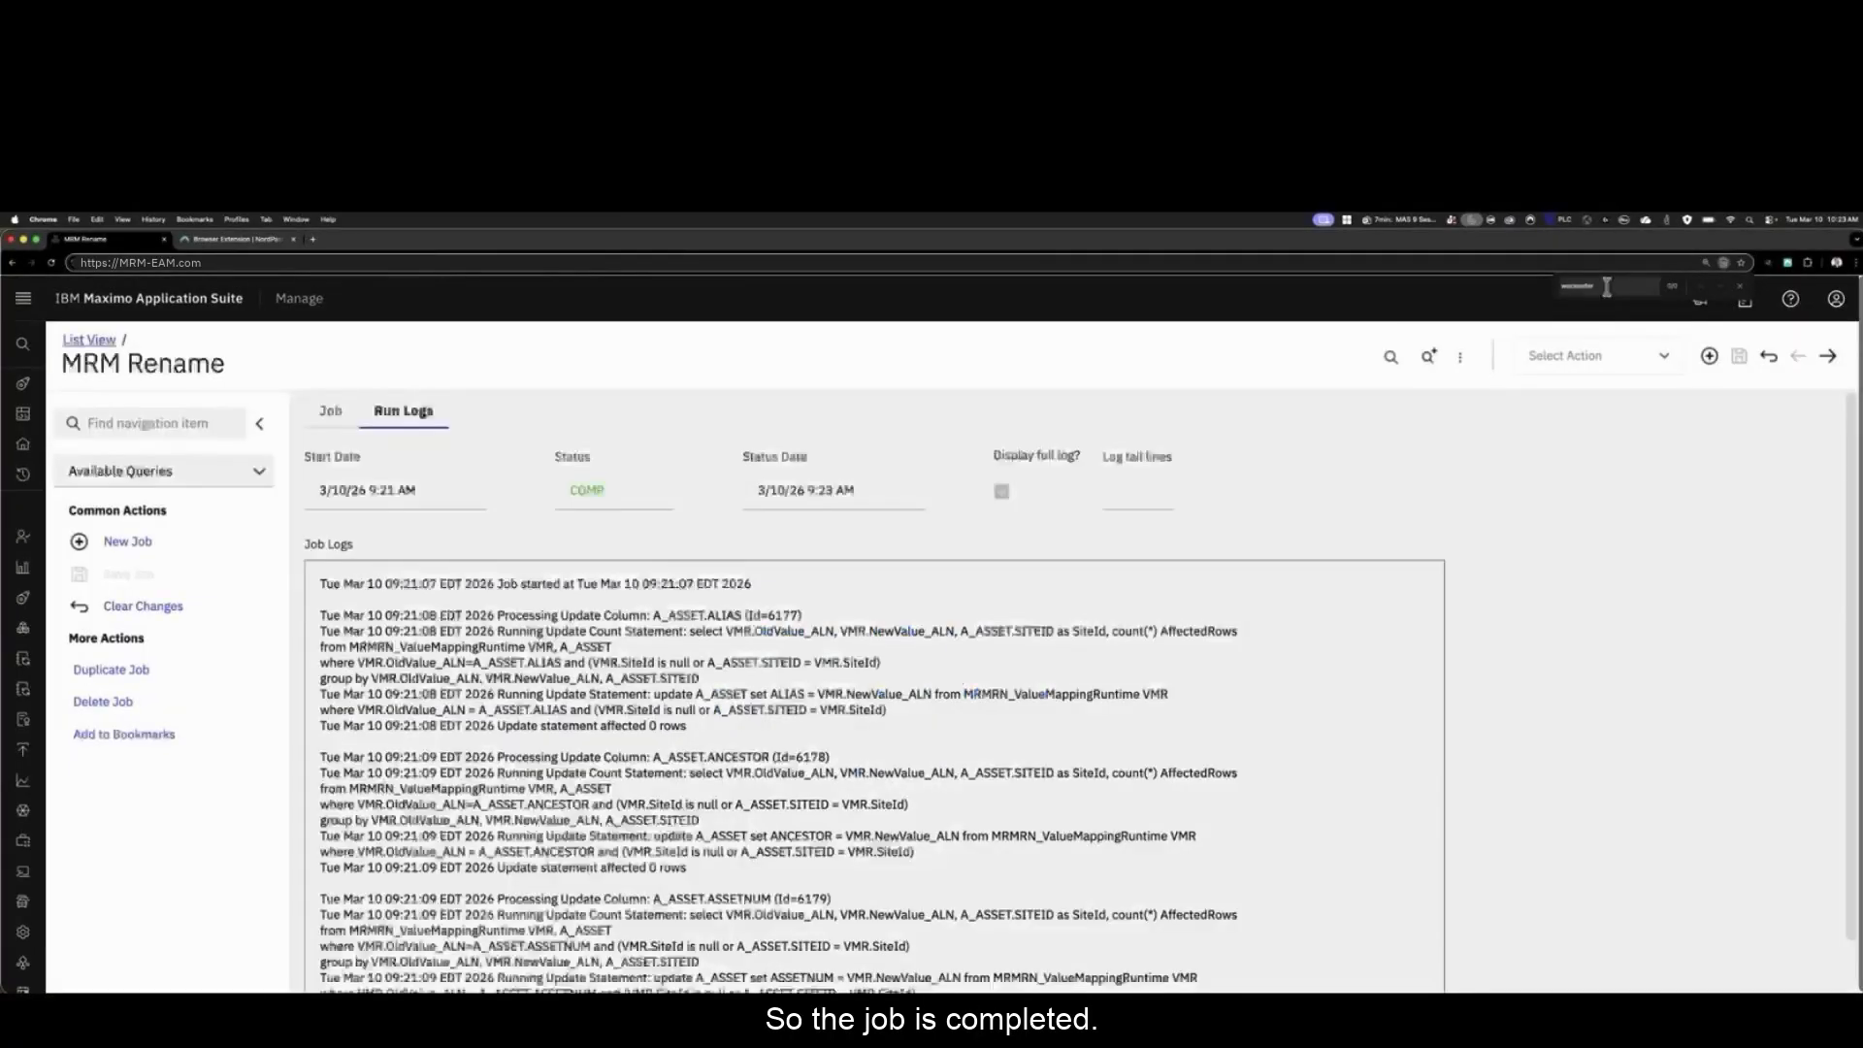
Step: Search the completed job log for "workorder" and check the rows affected by the WORKORDER and WOSAFETYLINK updates
left_click(1611, 285)
key("Return")
scroll(1030, 823, "down", 4)
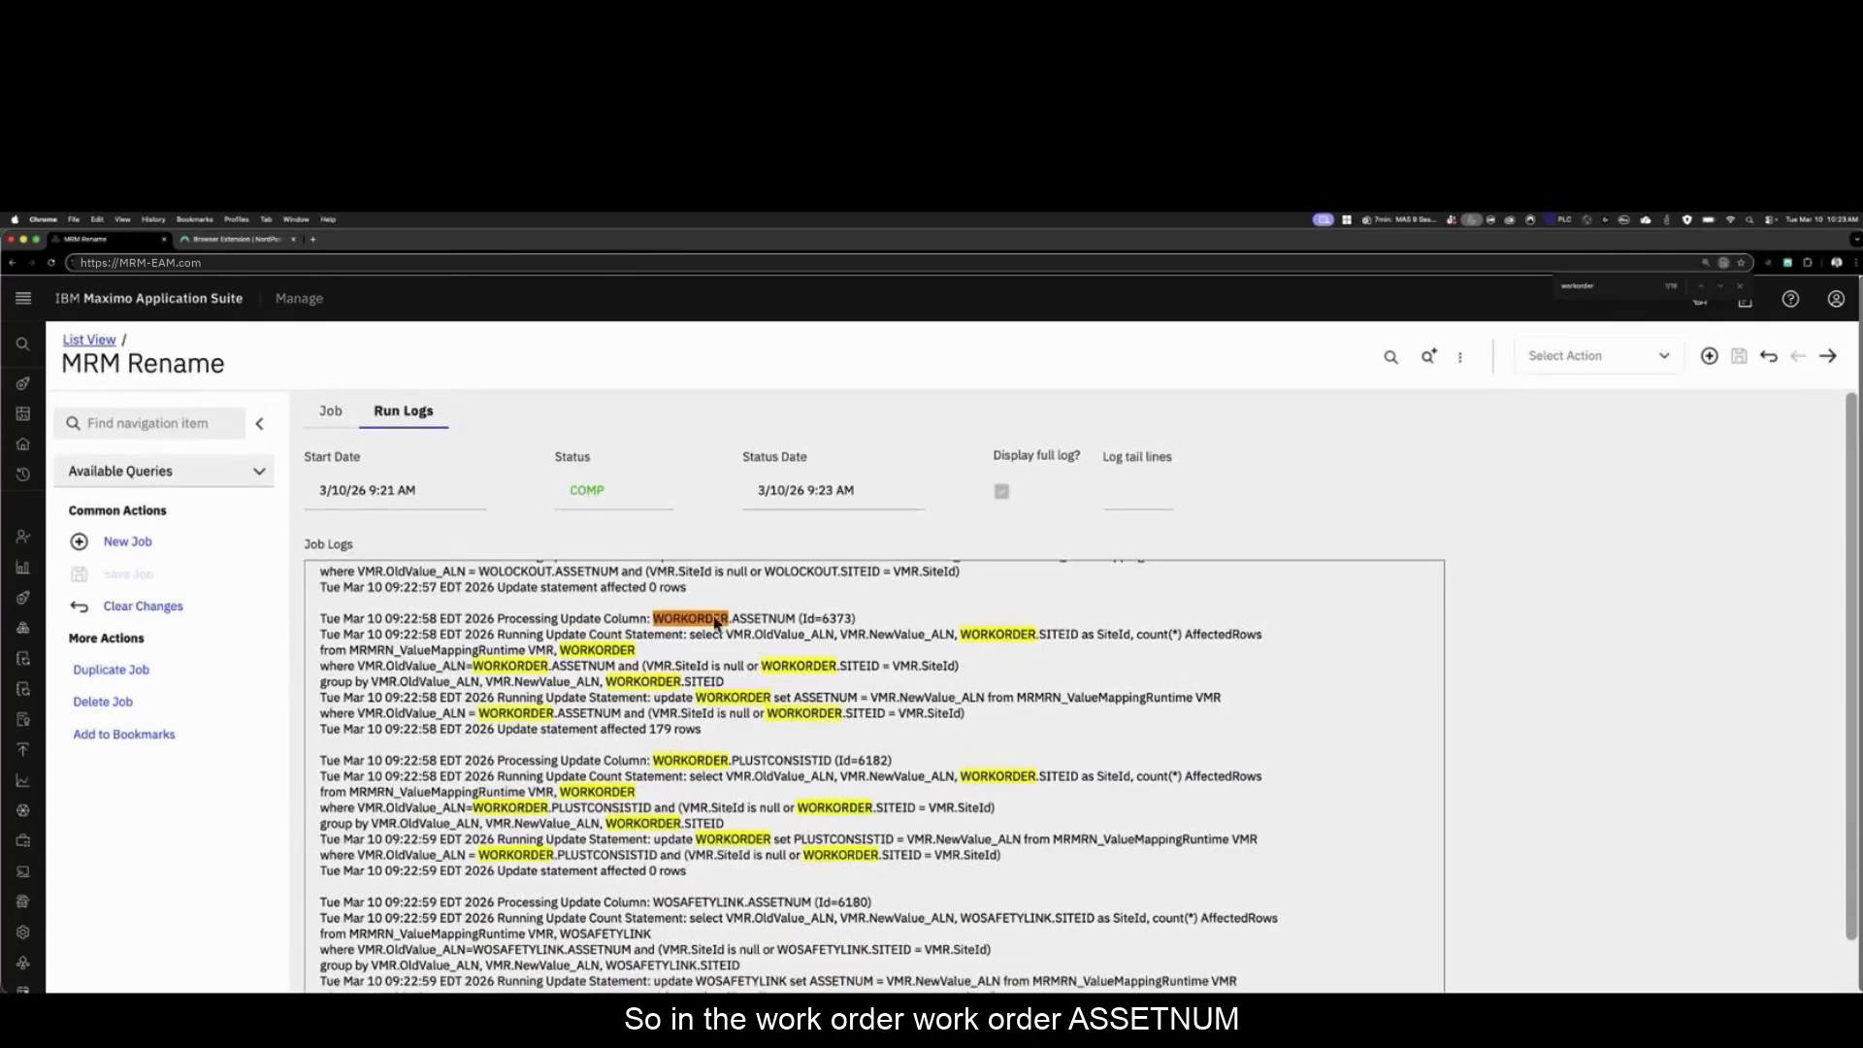
left_click(702, 726)
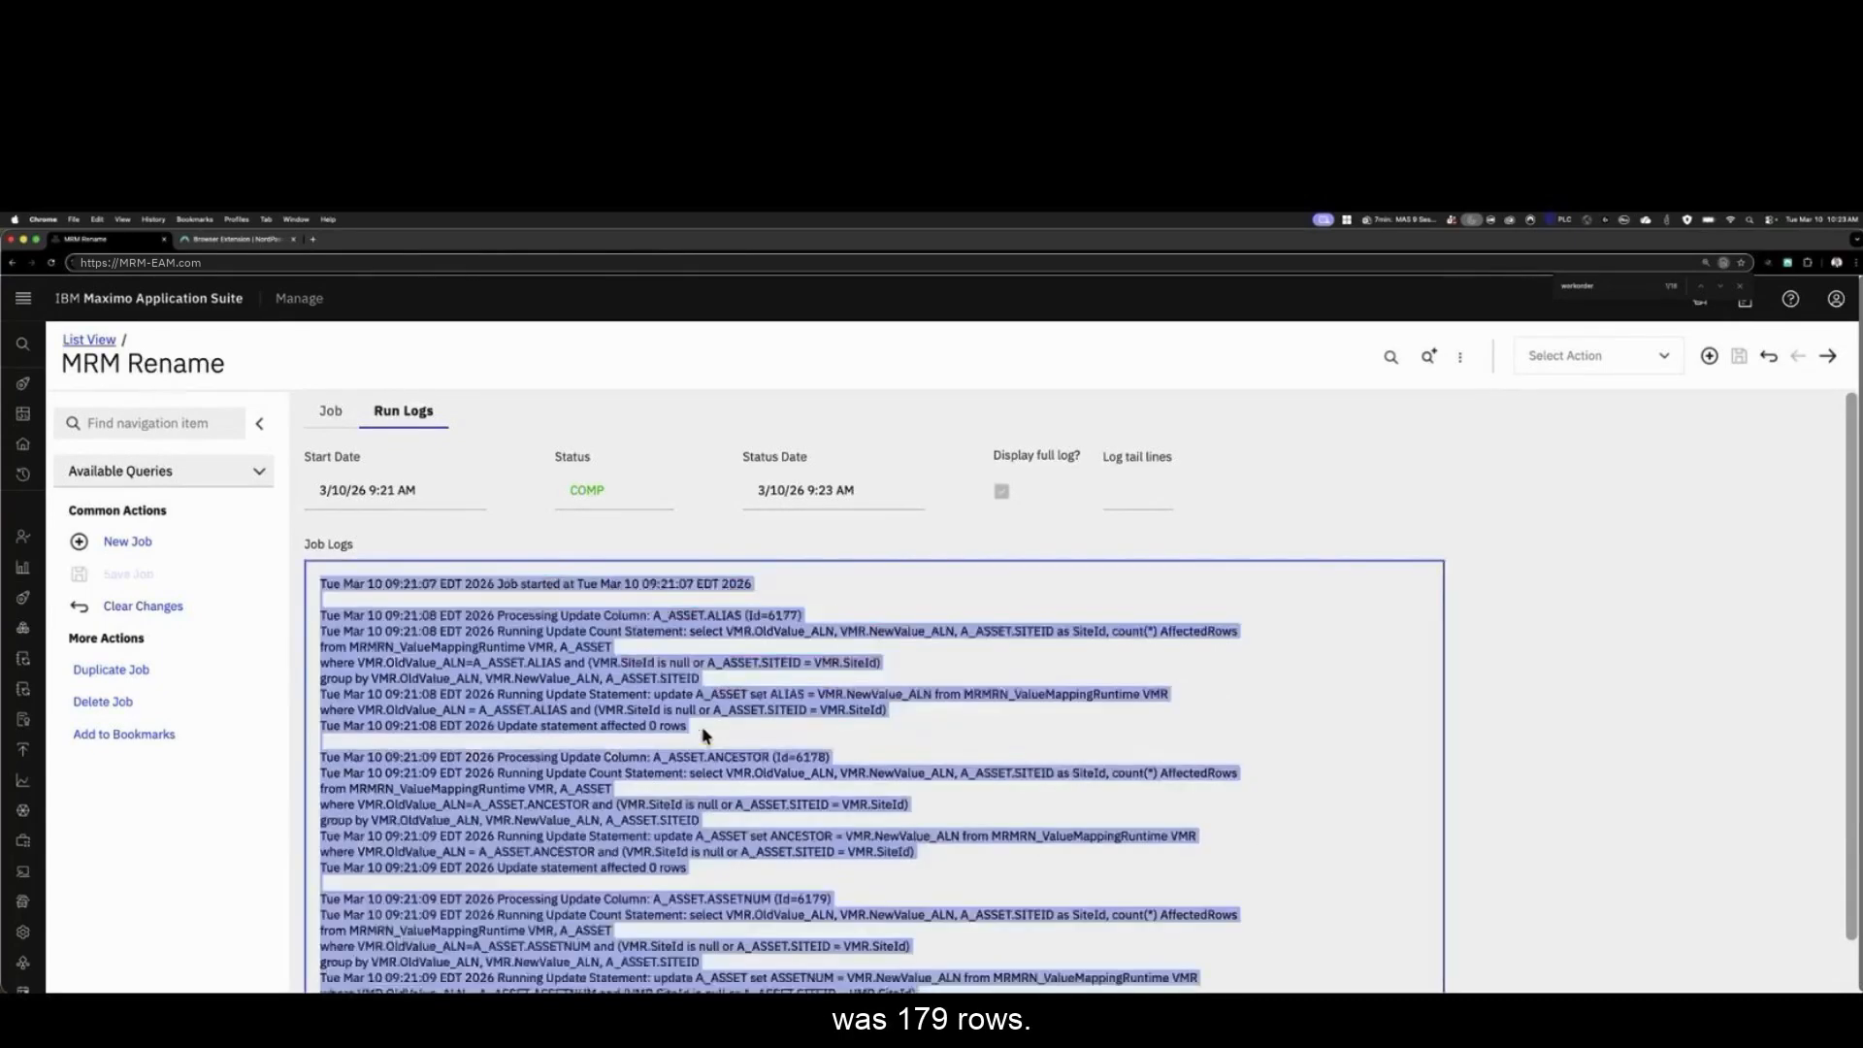
left_click(702, 726)
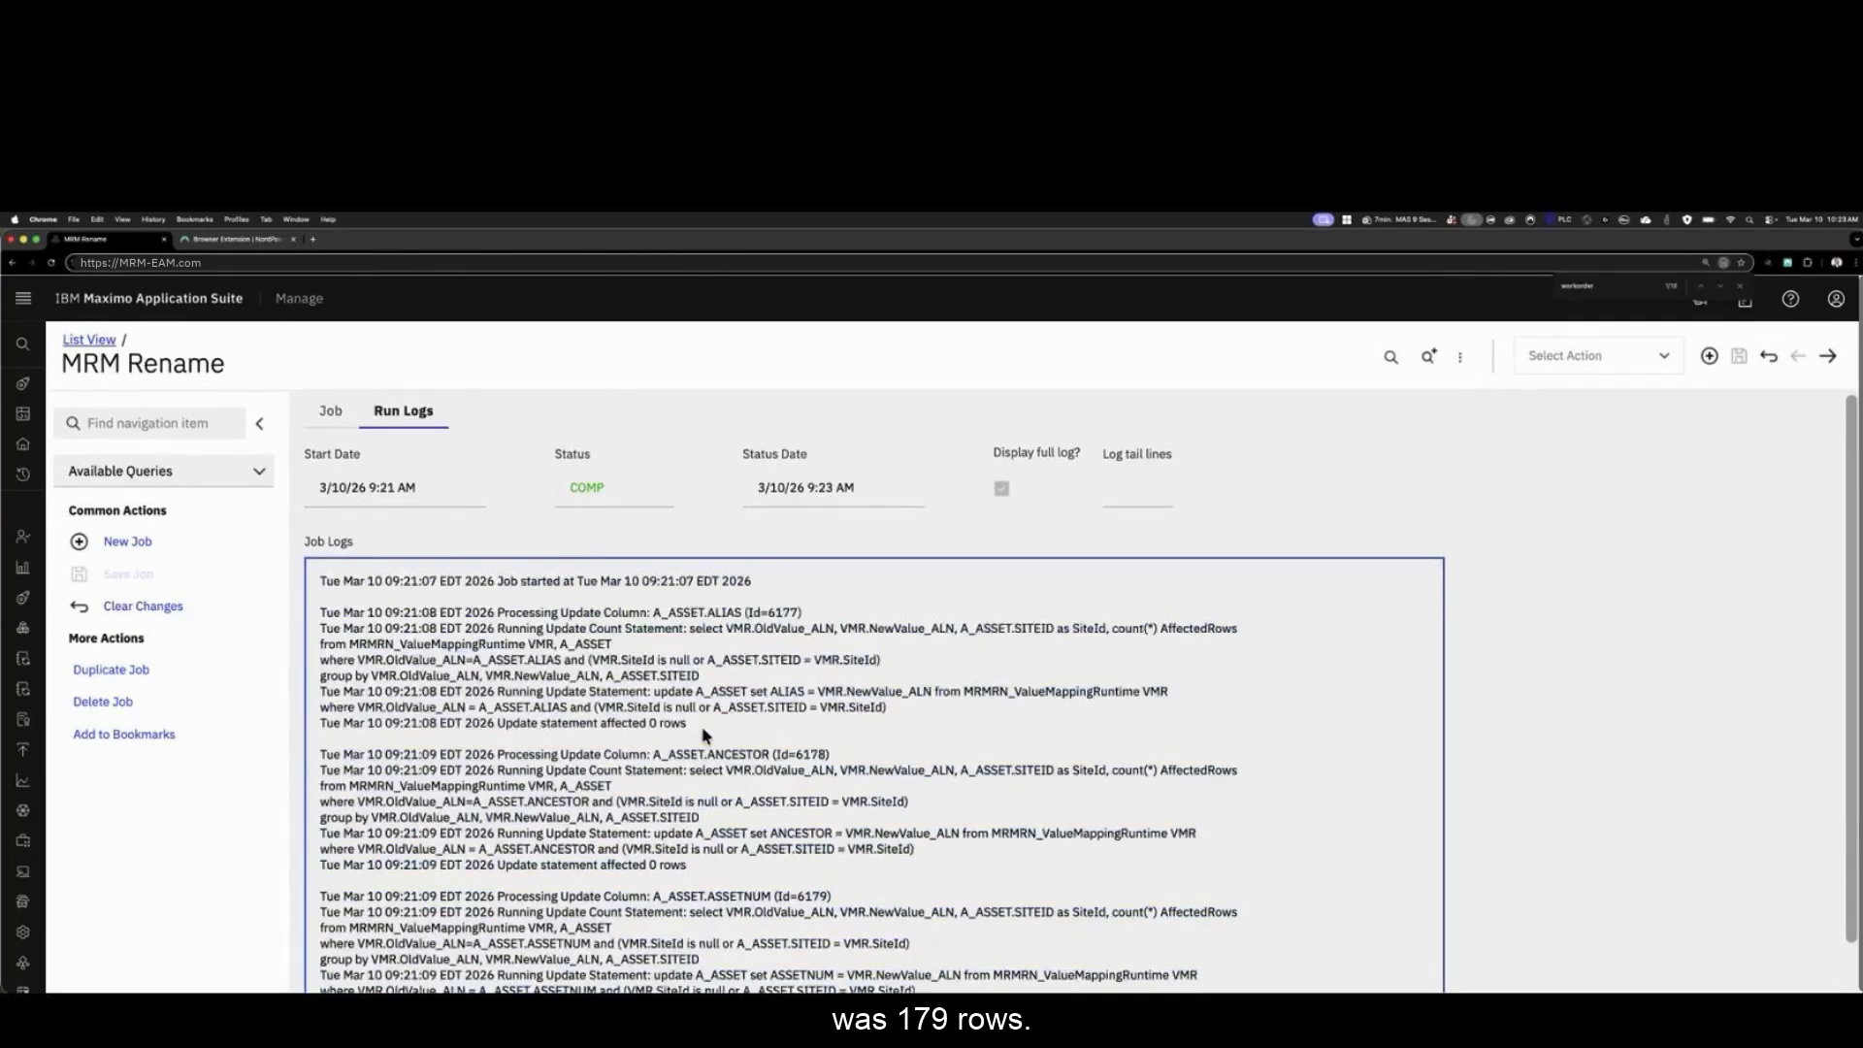
left_click(1719, 286)
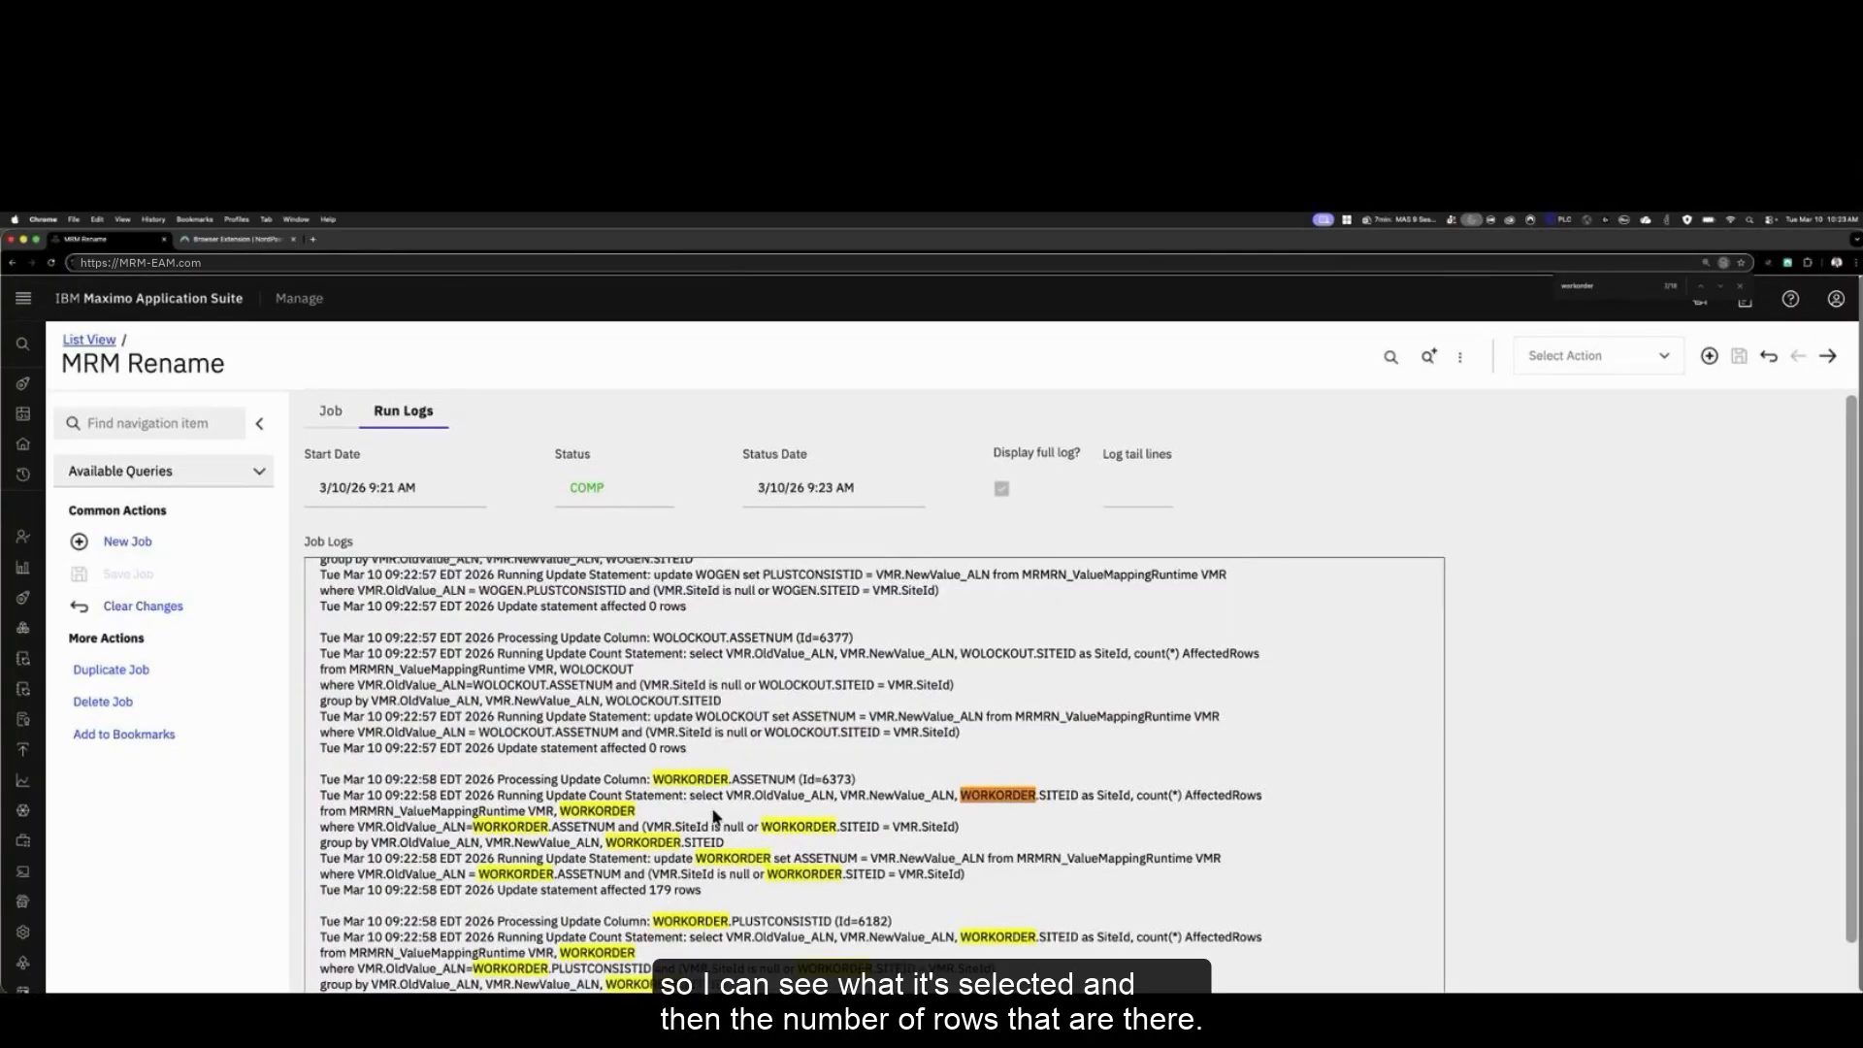
scroll(685, 871, "down", 5)
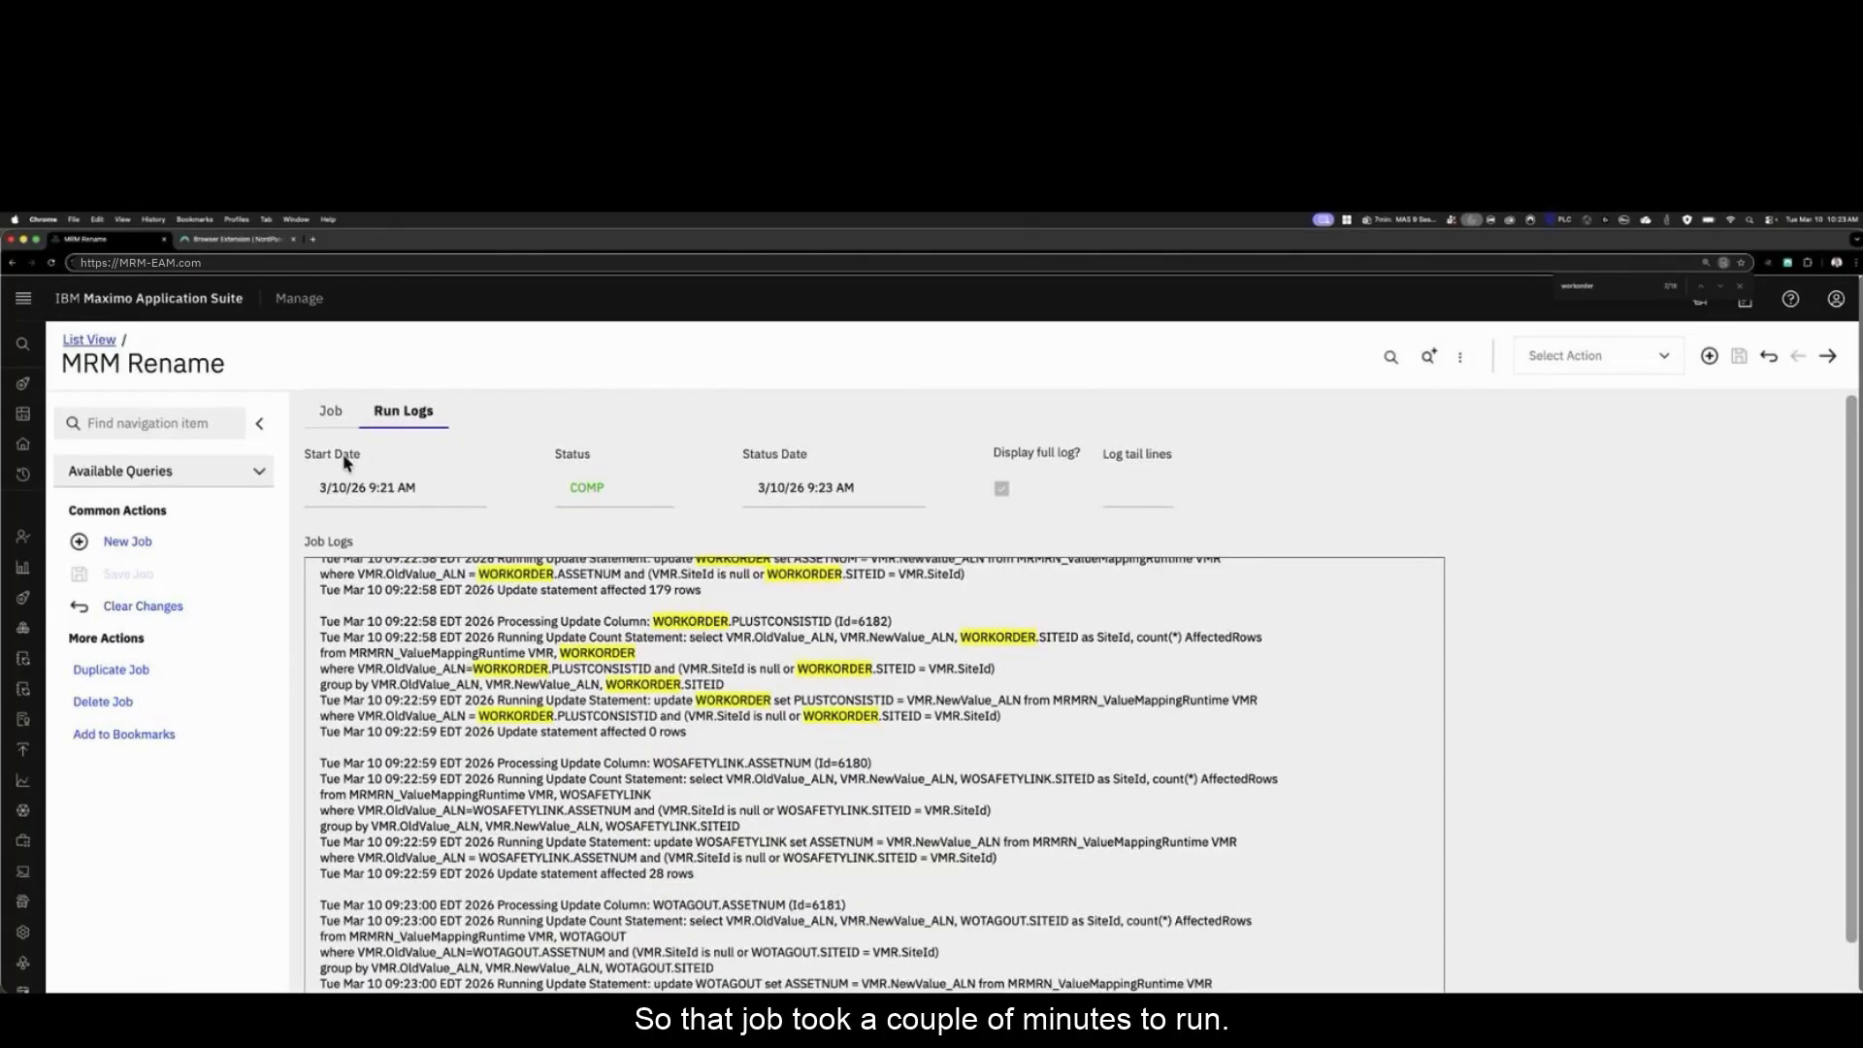
Step: Review the rename job's main record for its status, start and status dates, and the value mapping for ASSET.ASSETNUM
left_click(330, 410)
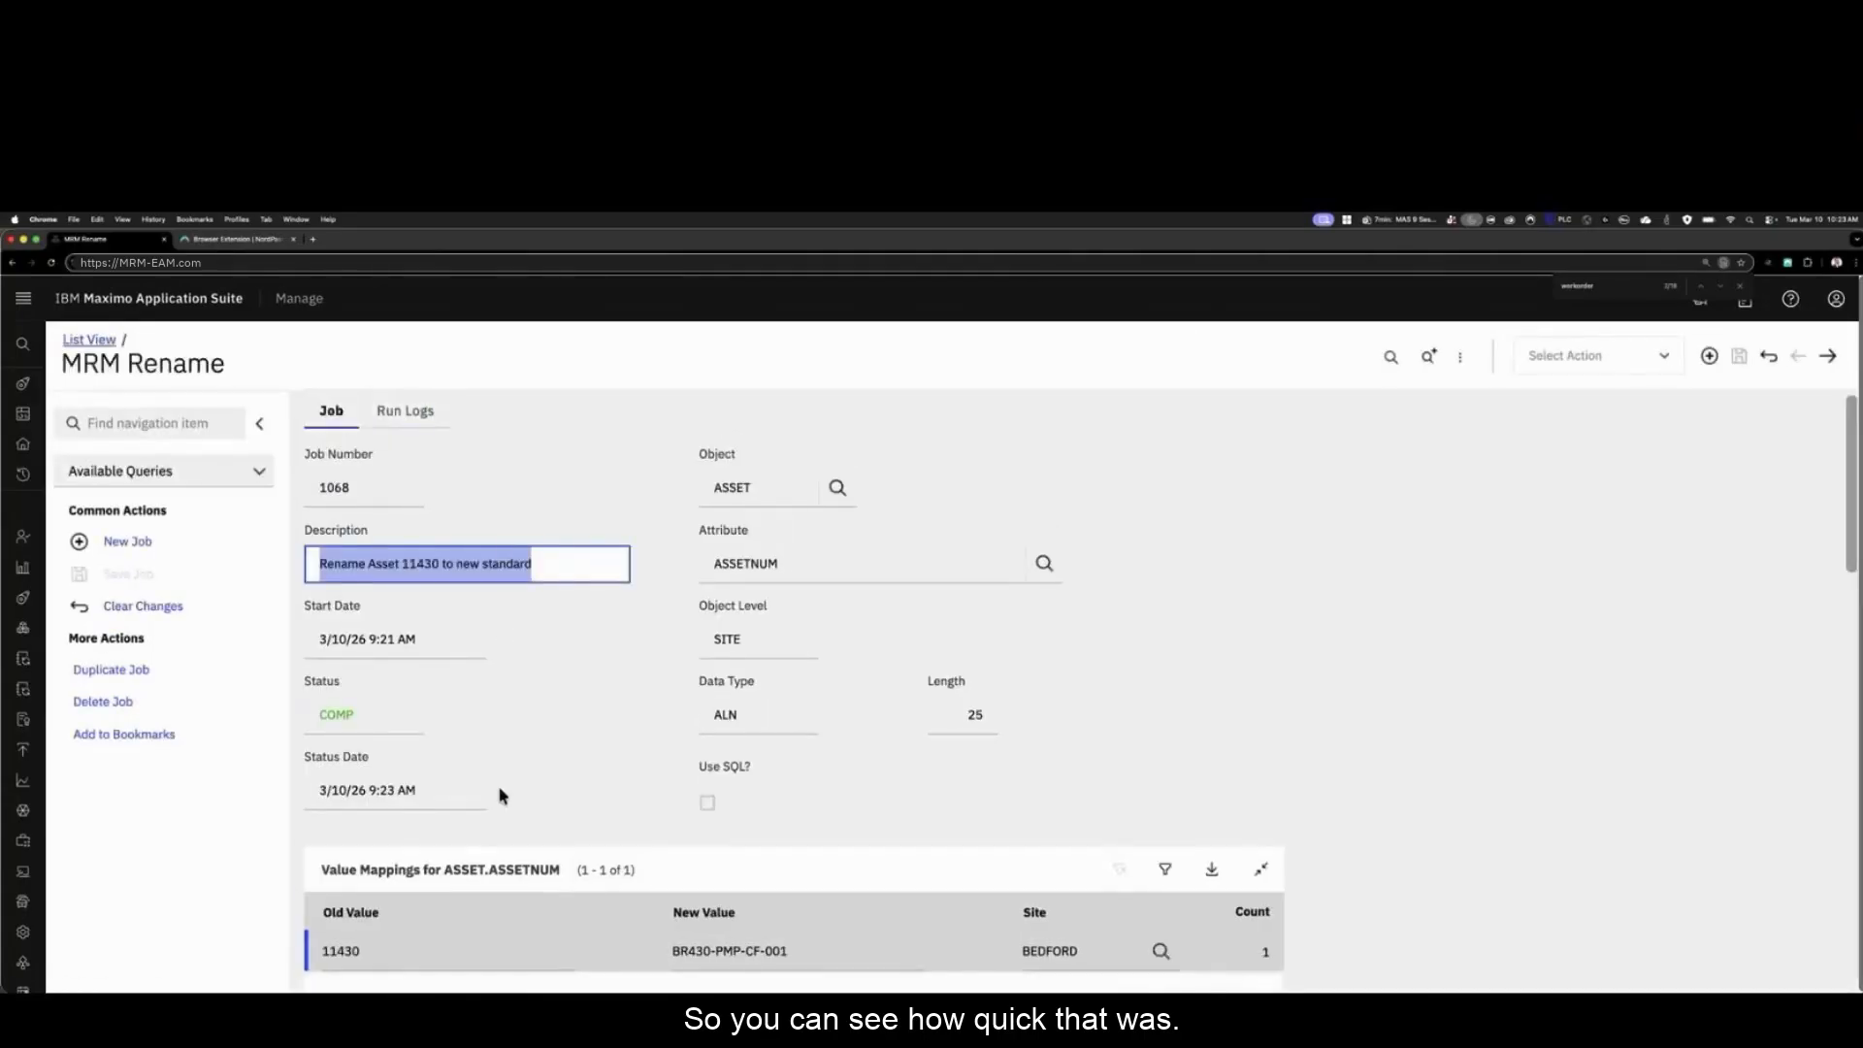
scroll(498, 796, "down", 3)
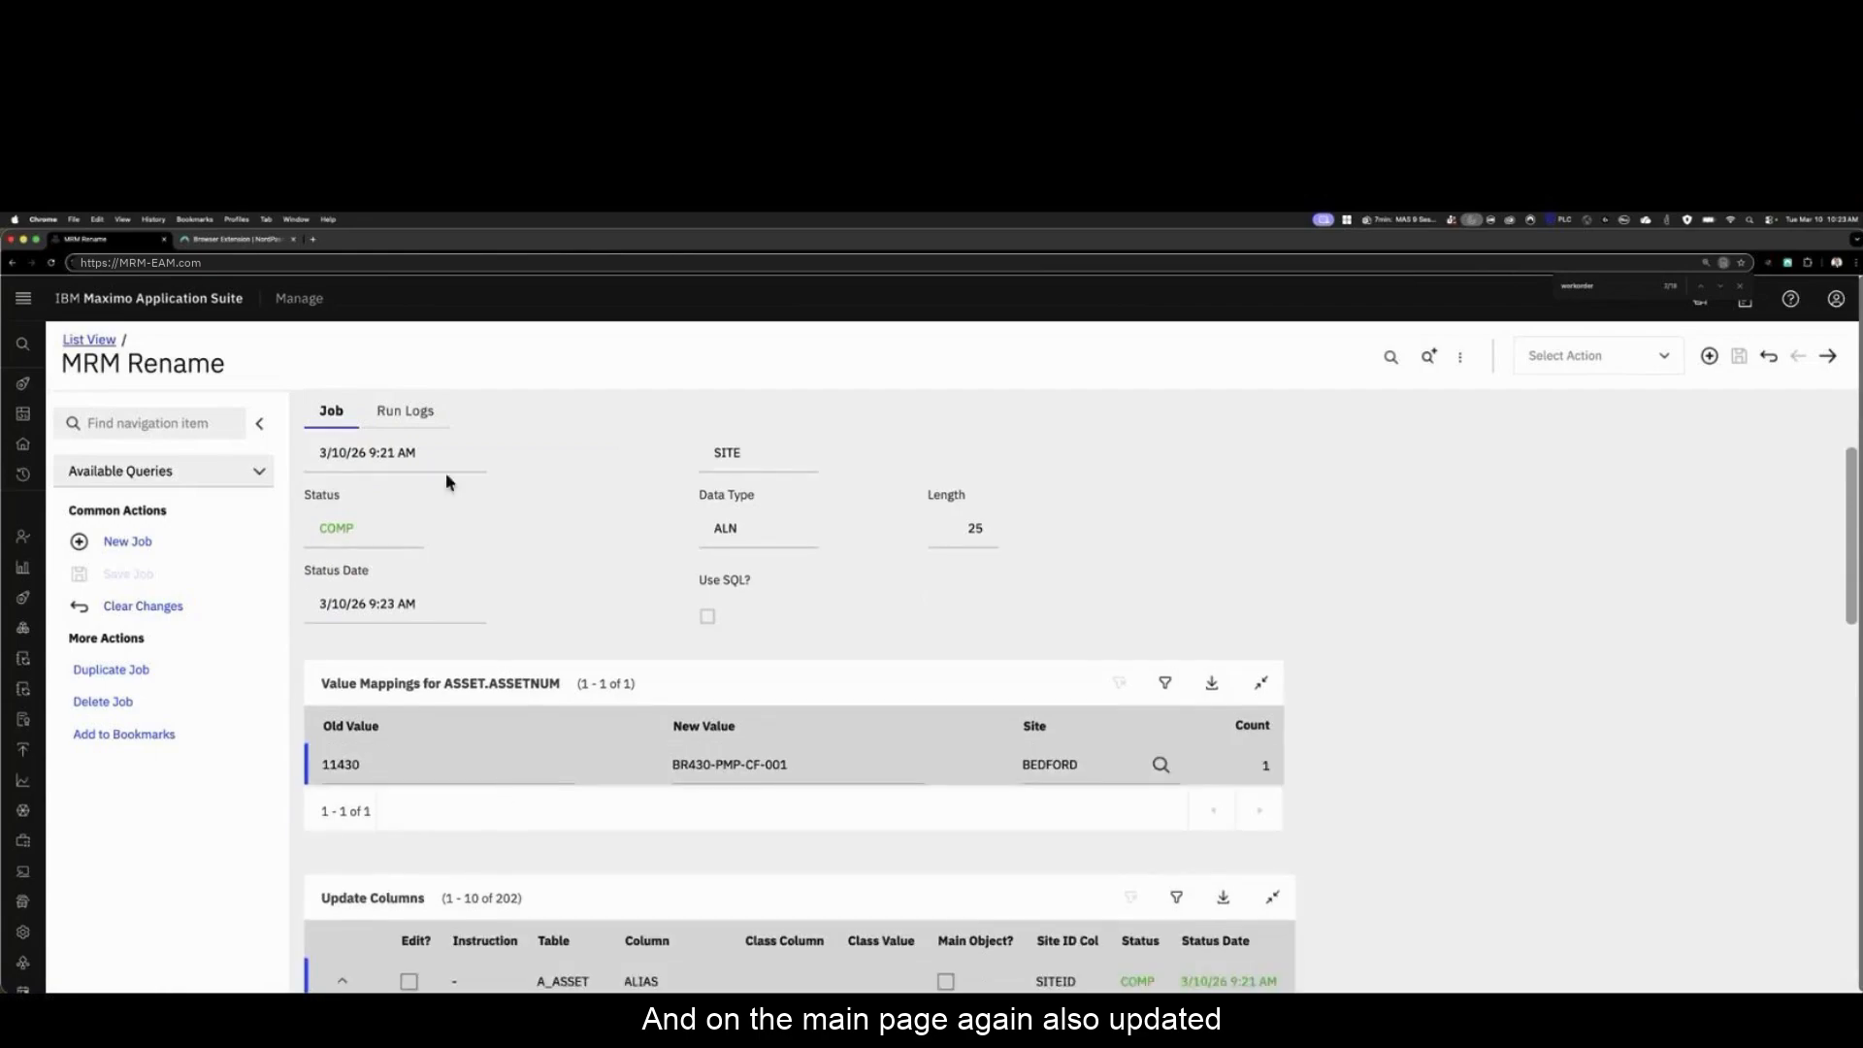
scroll(460, 608, "up", 1)
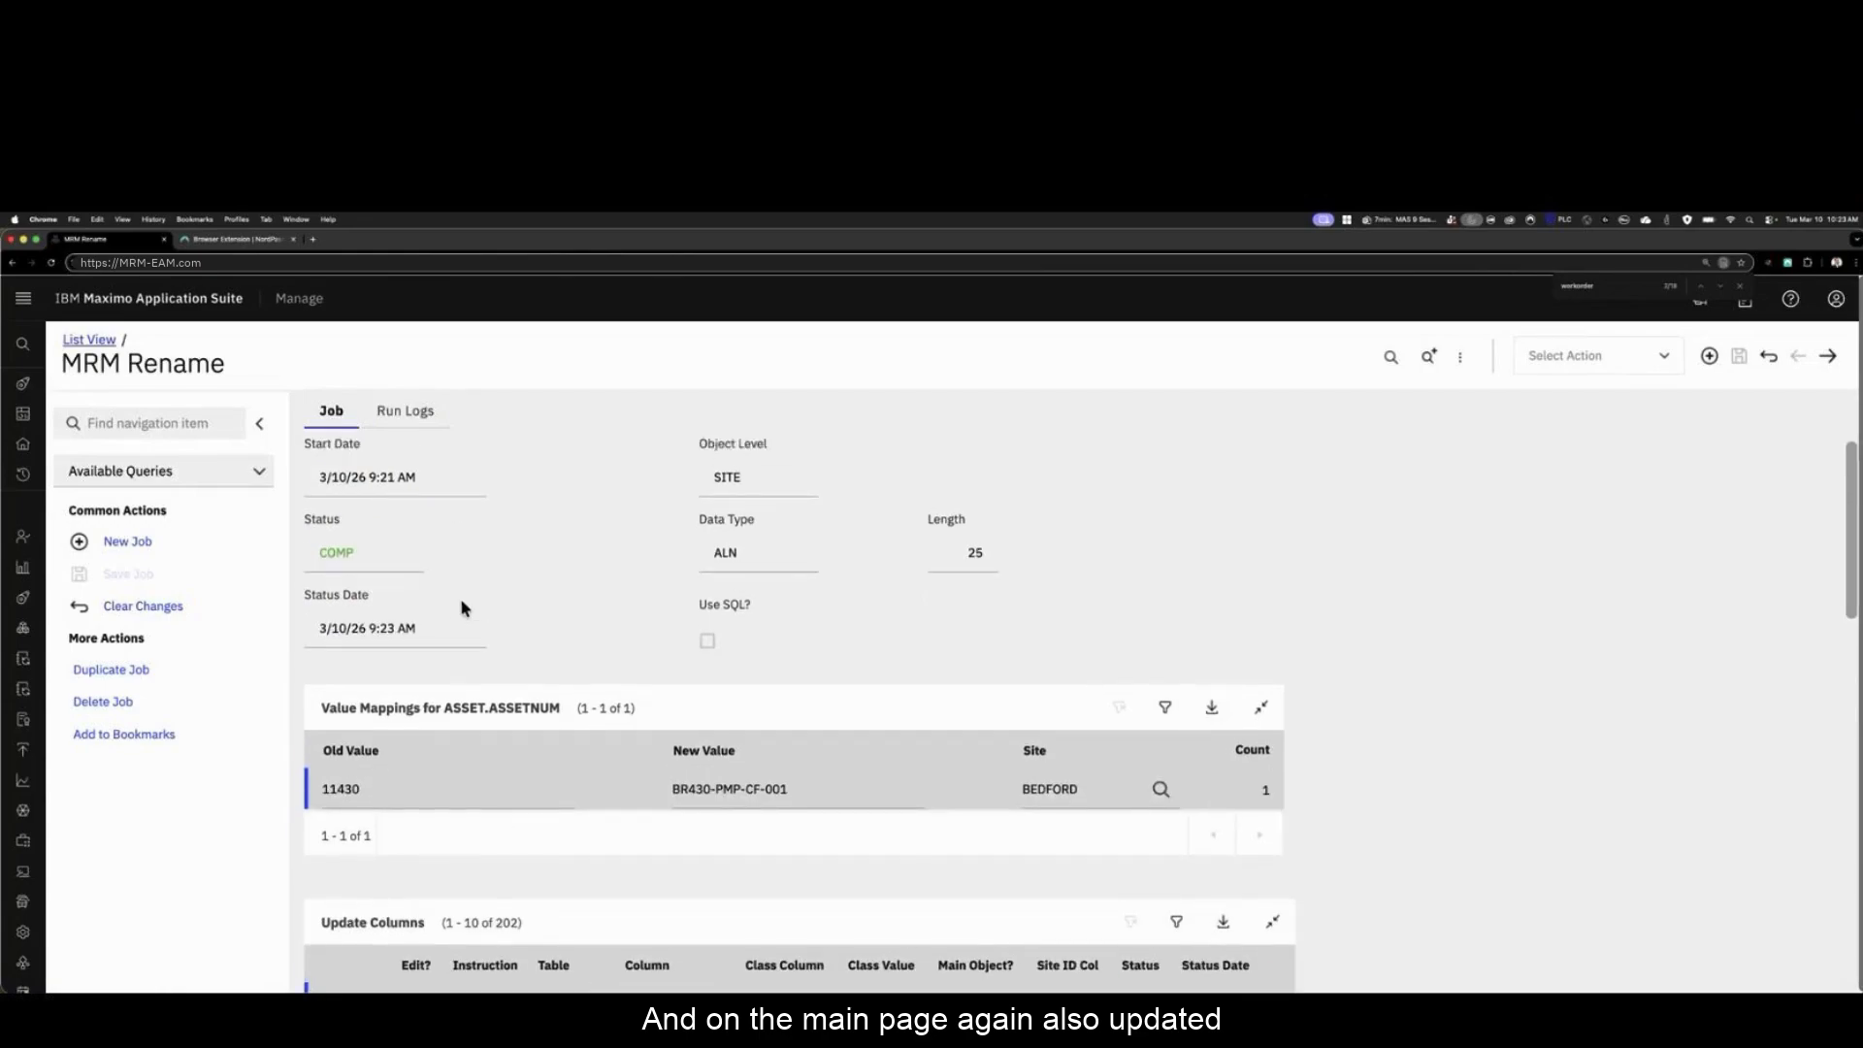
scroll(460, 597, "up", 2)
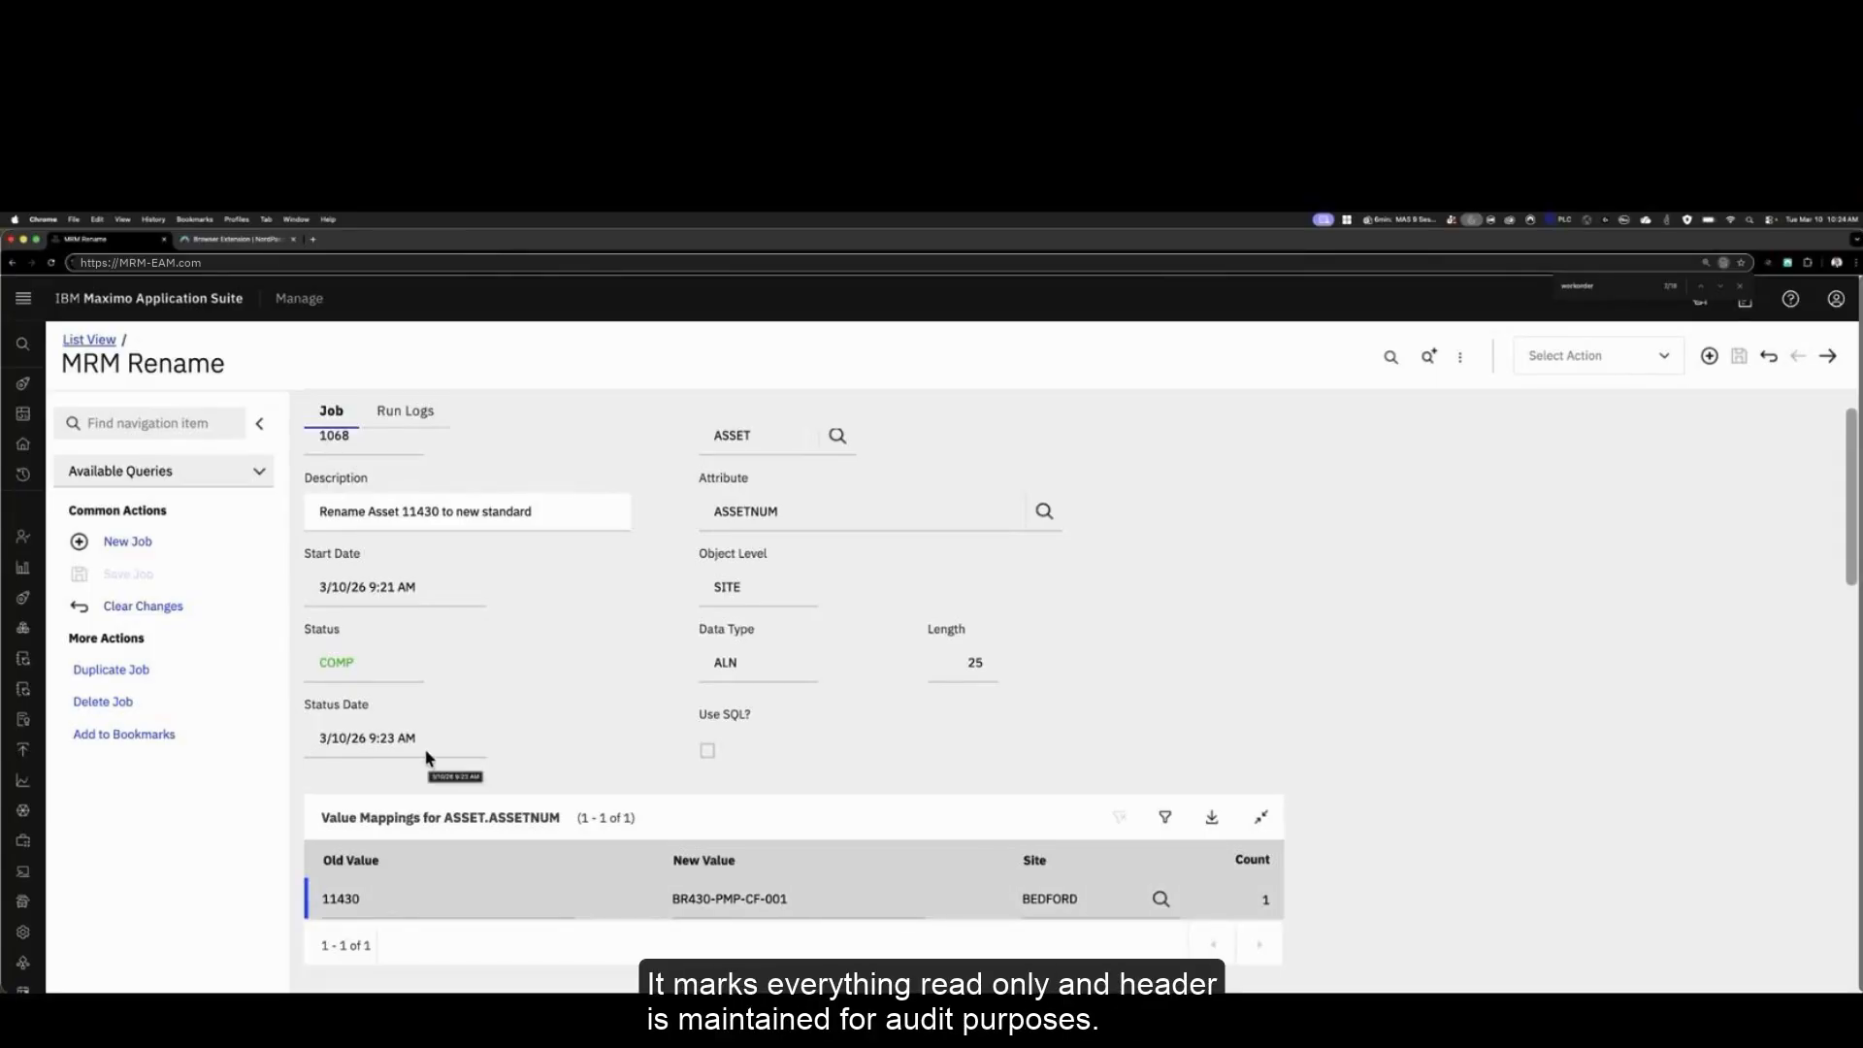
Step: Open the Assets application and search the asset list for the old asset number 11430
left_click(22, 343)
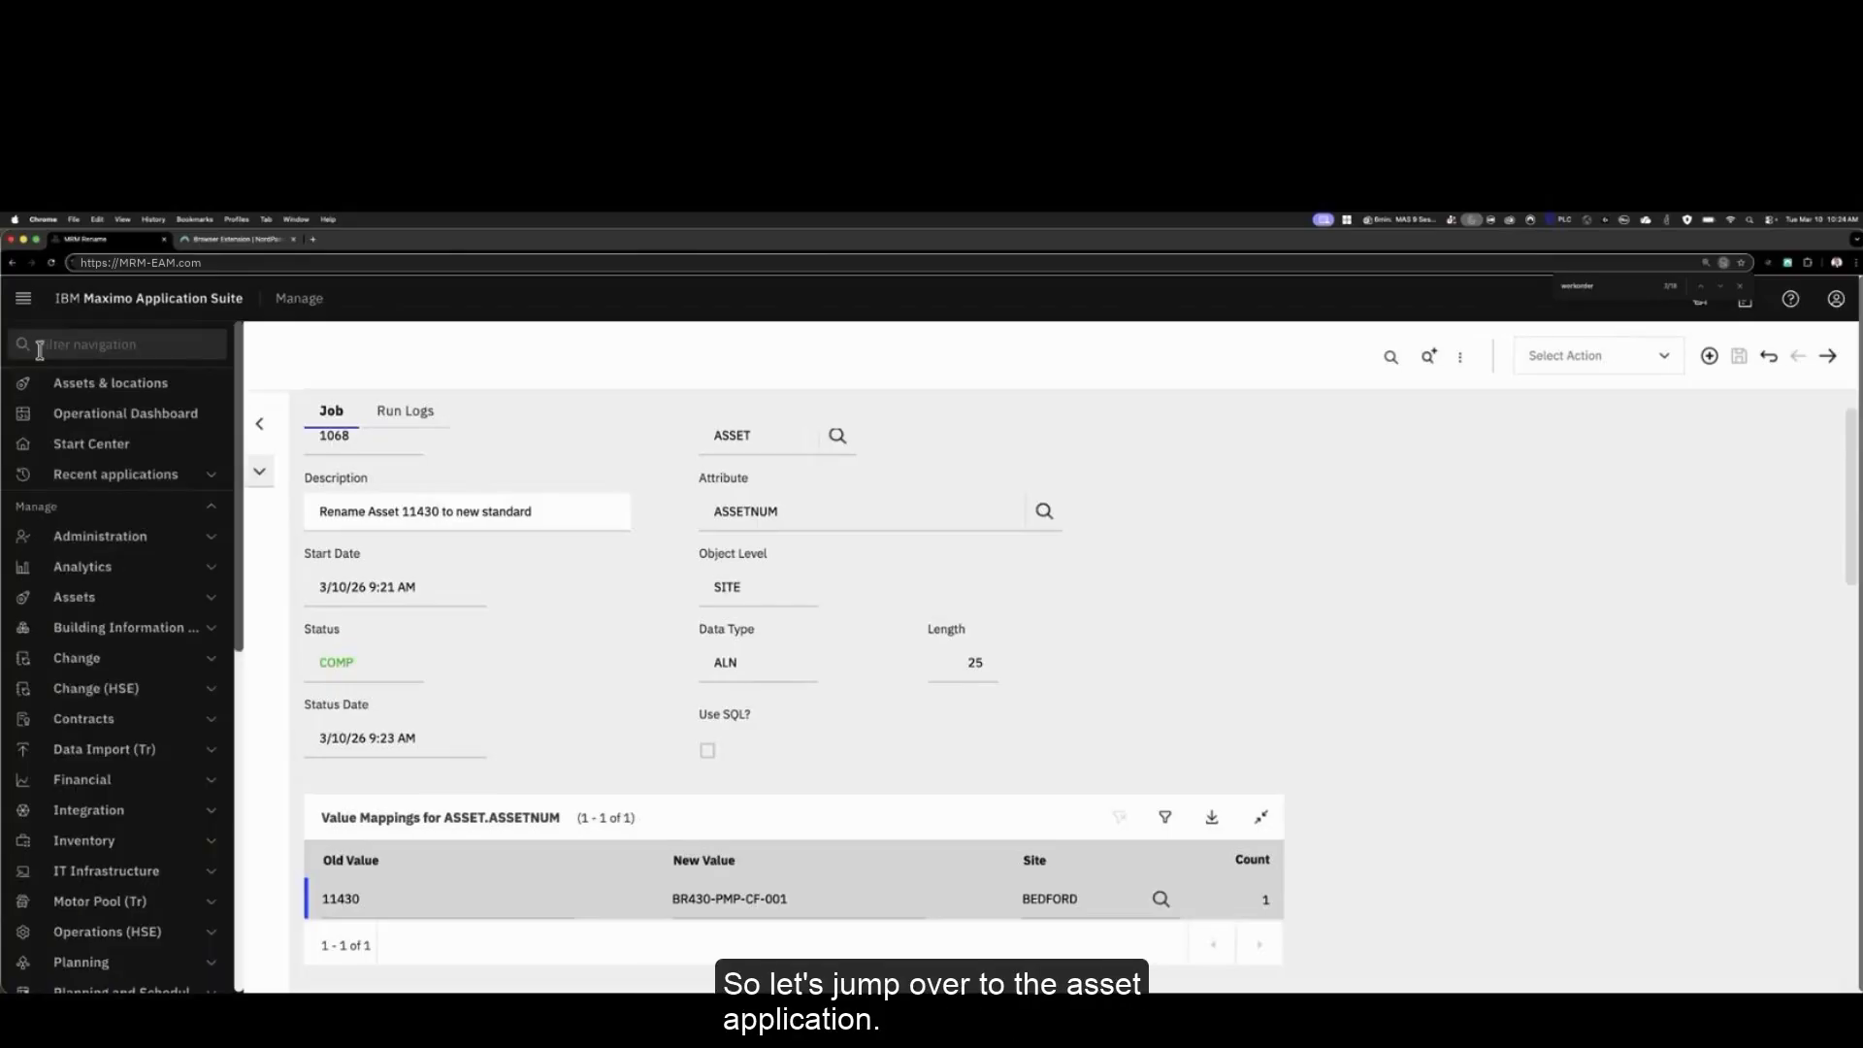
type("asse")
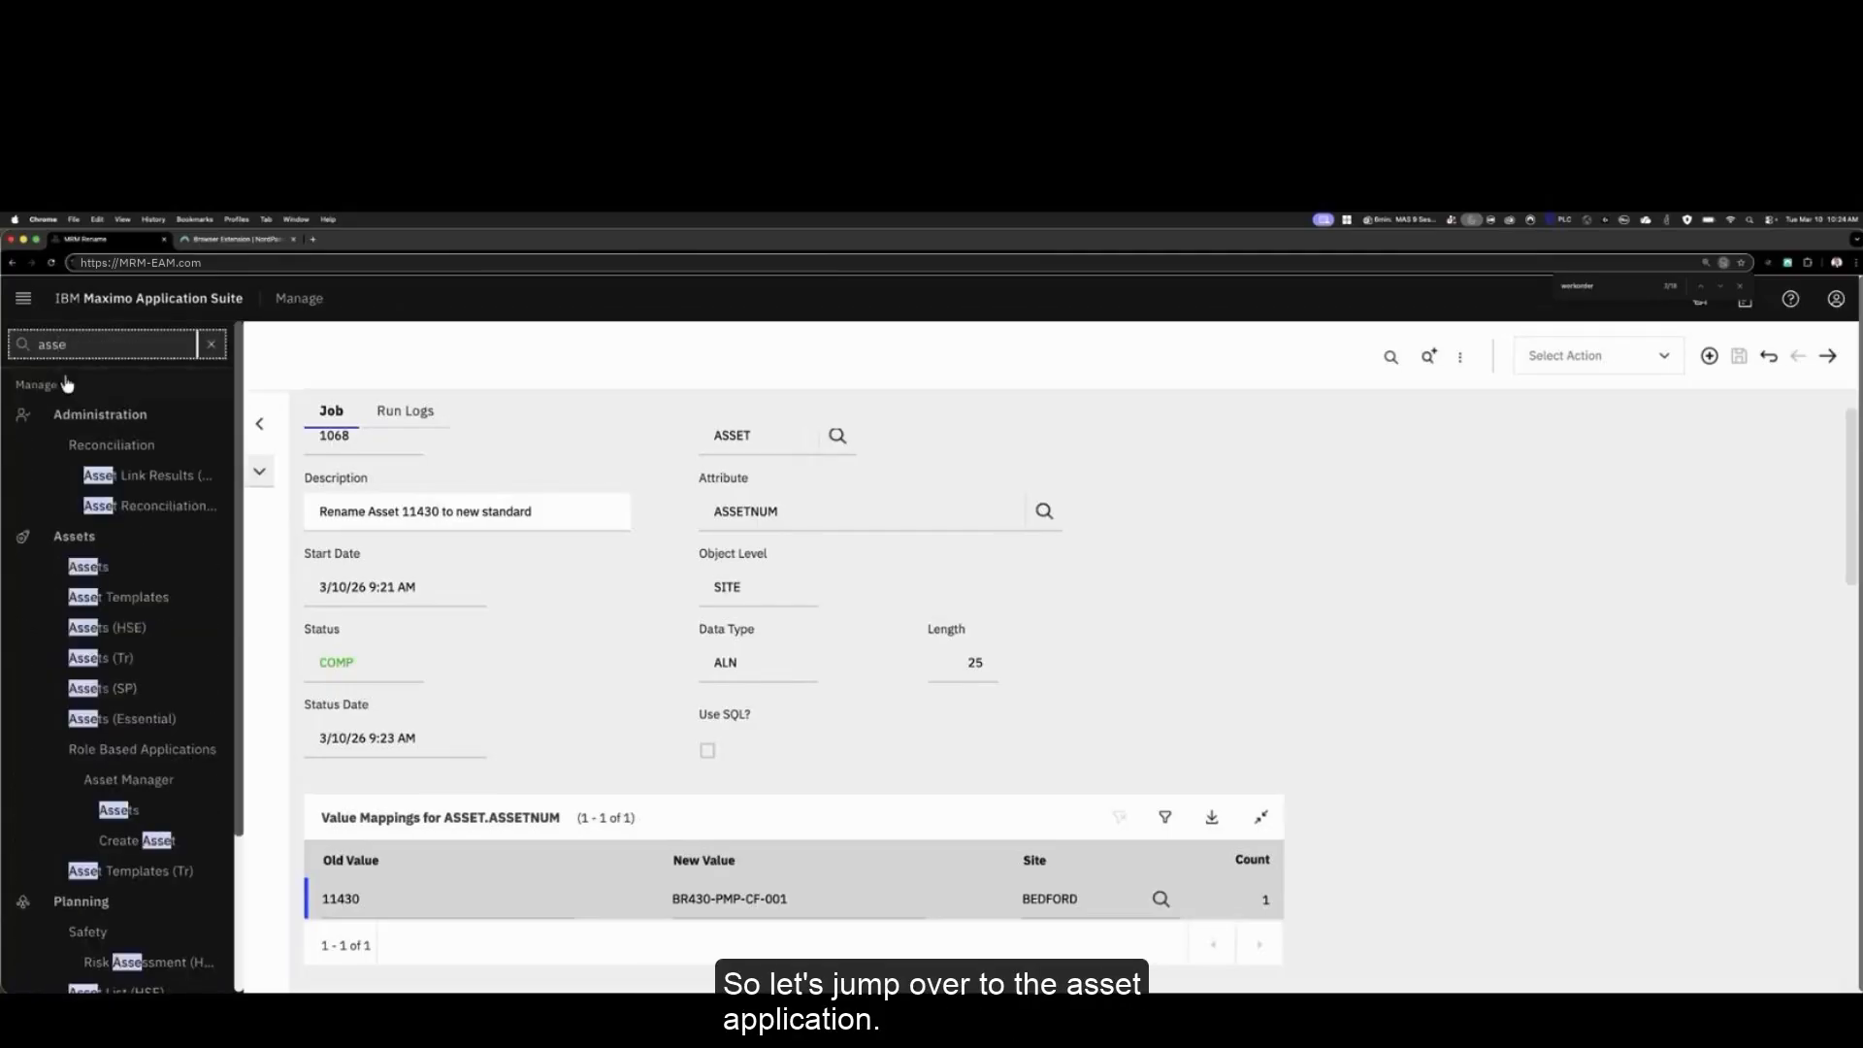
left_click(97, 570)
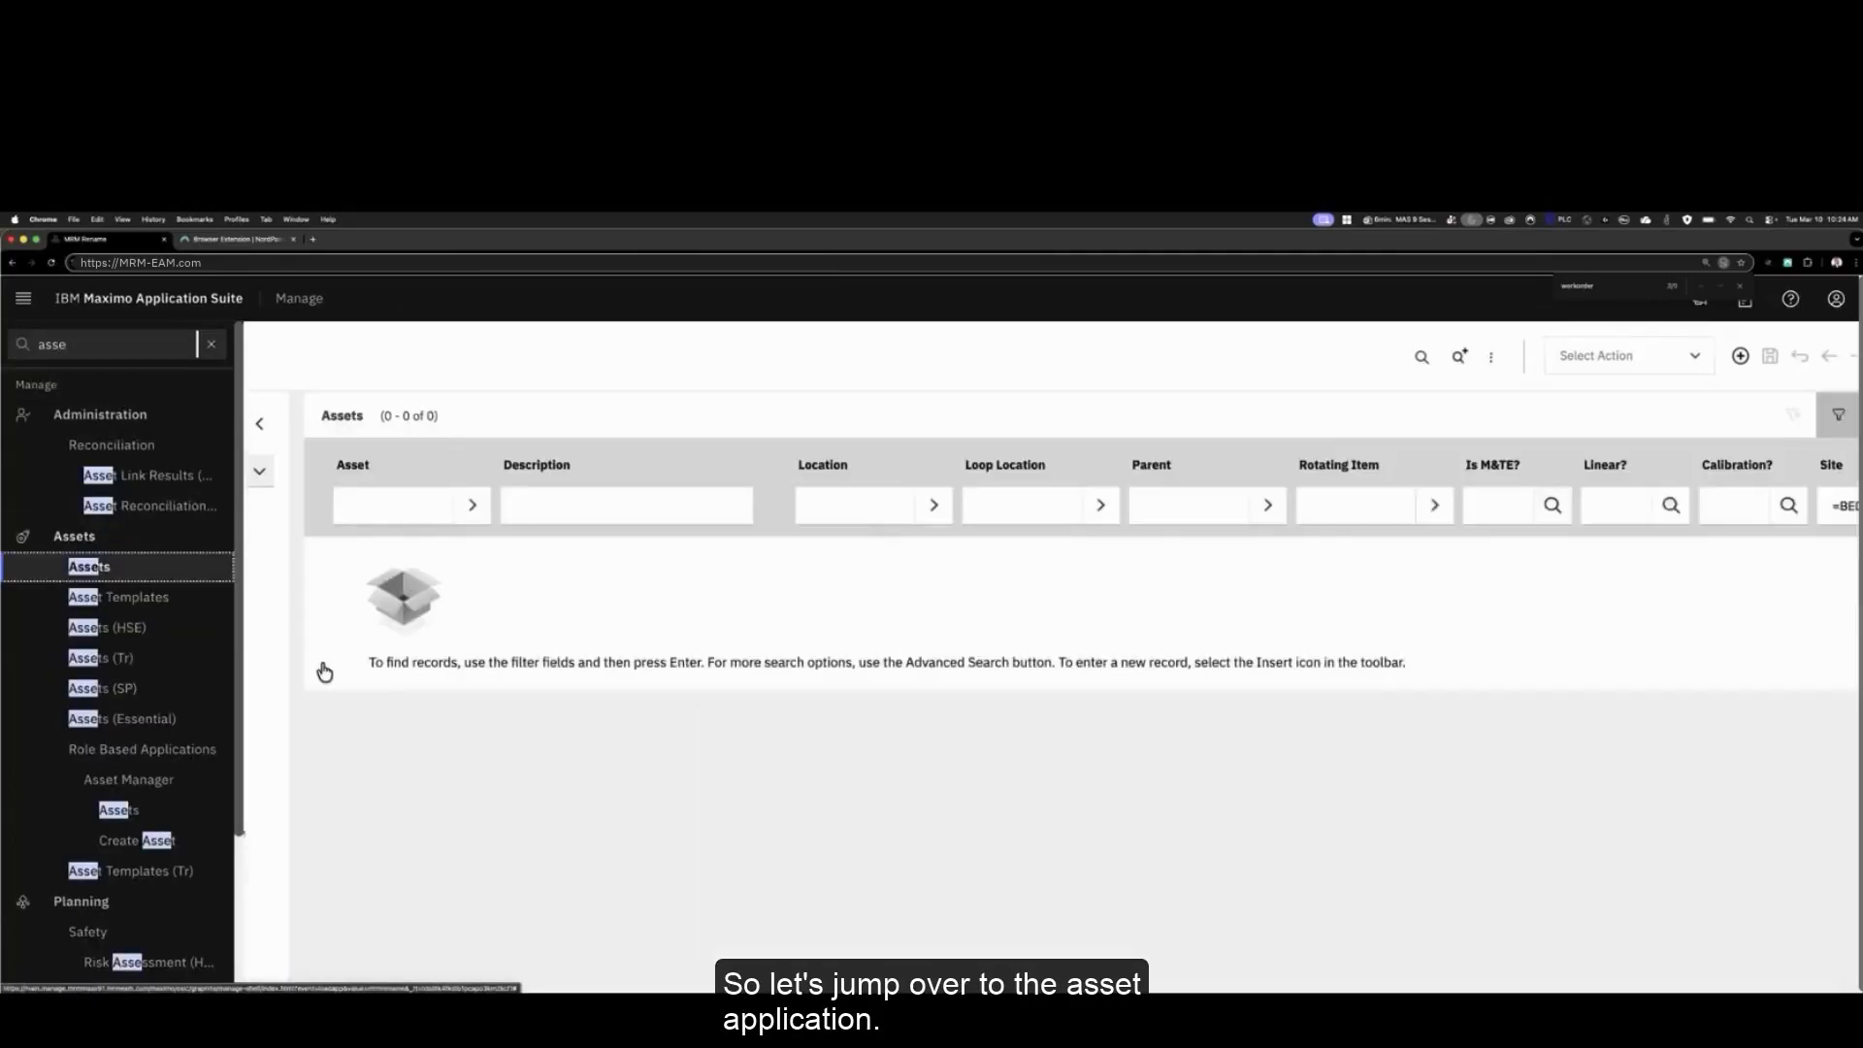
type("11430")
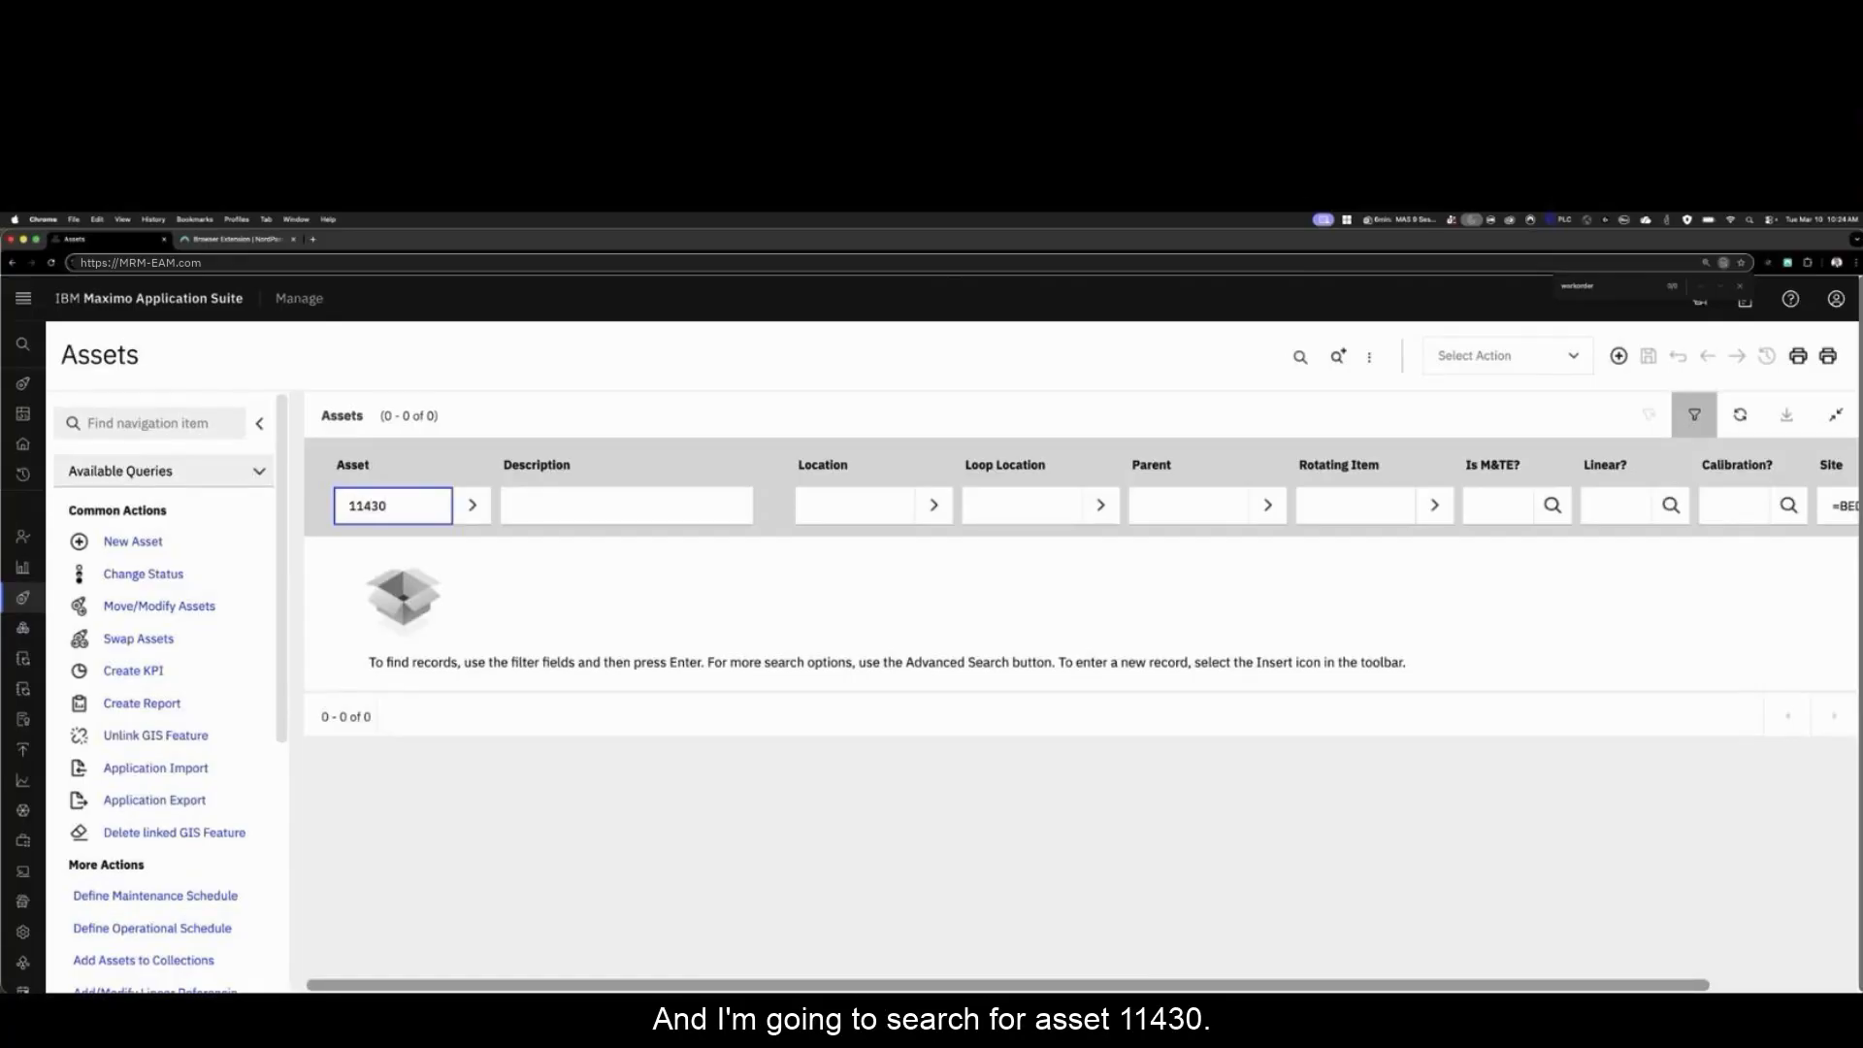
key("Return")
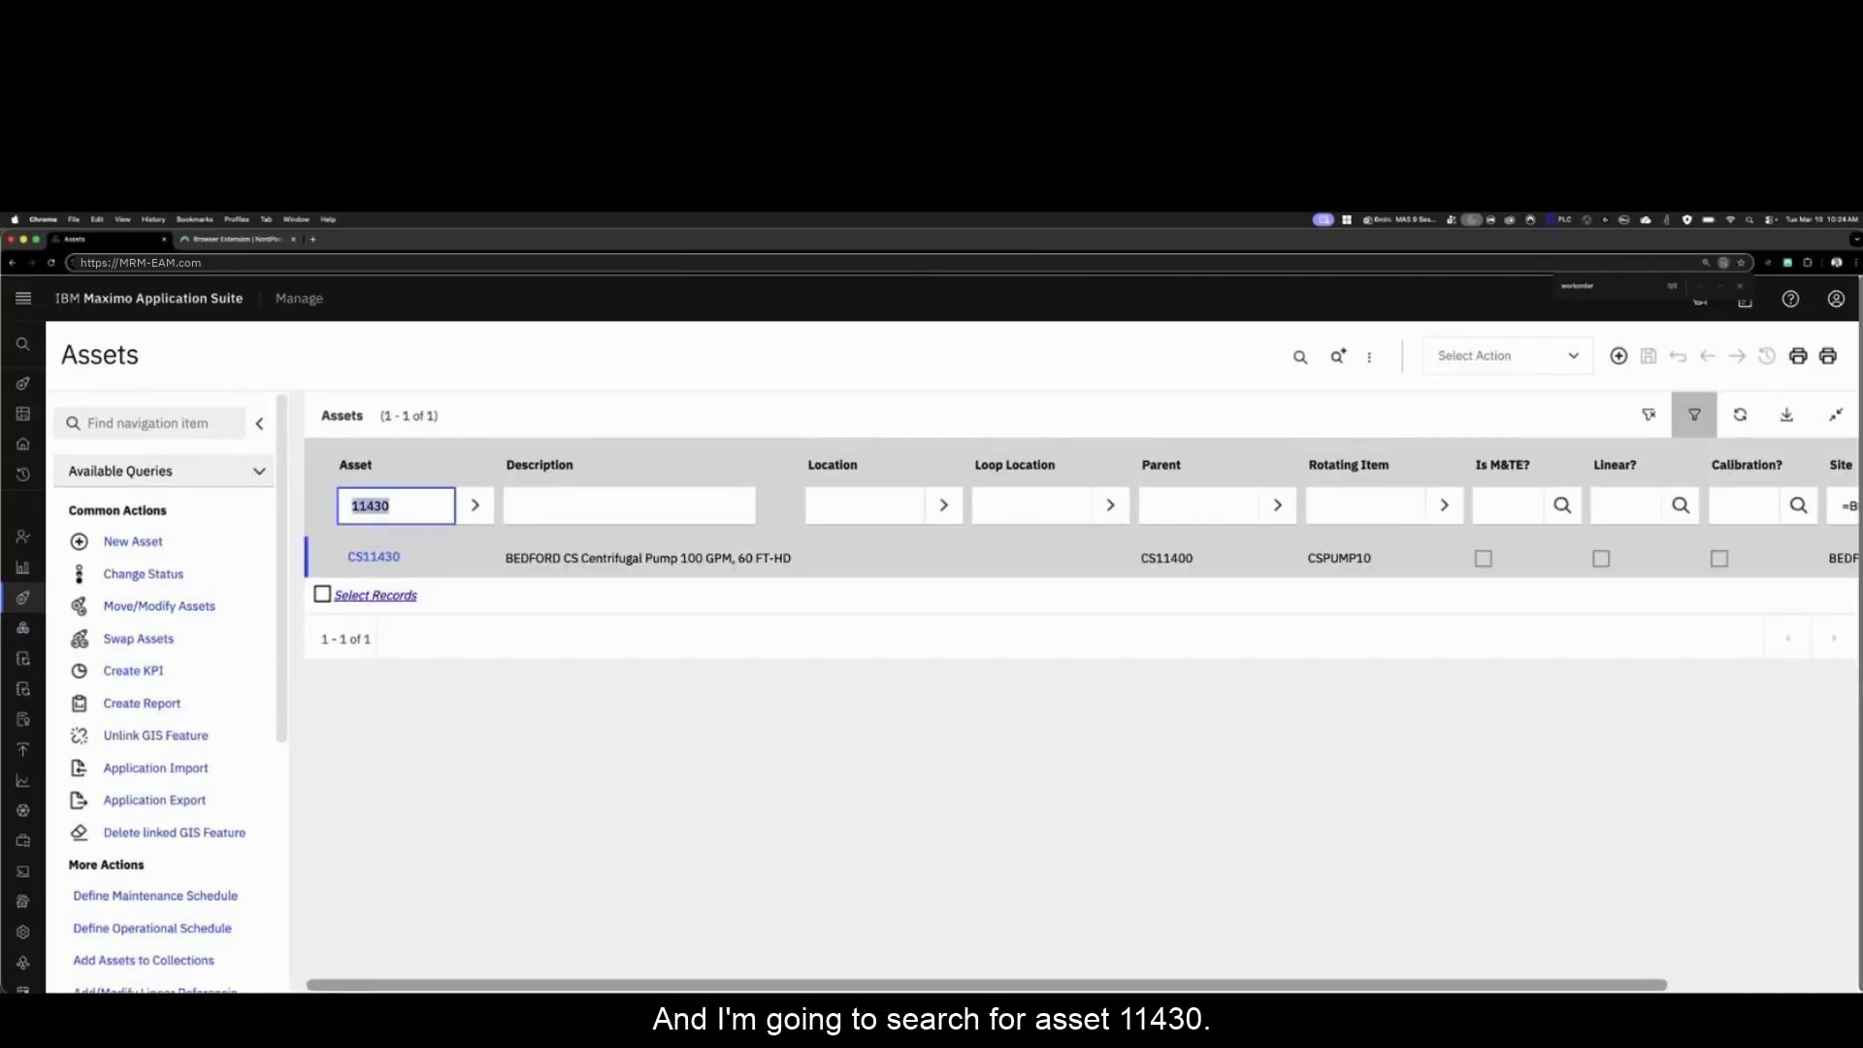
Step: Search the asset list for br430 and open the record of asset BR430-PMP-CF-001
type("br430")
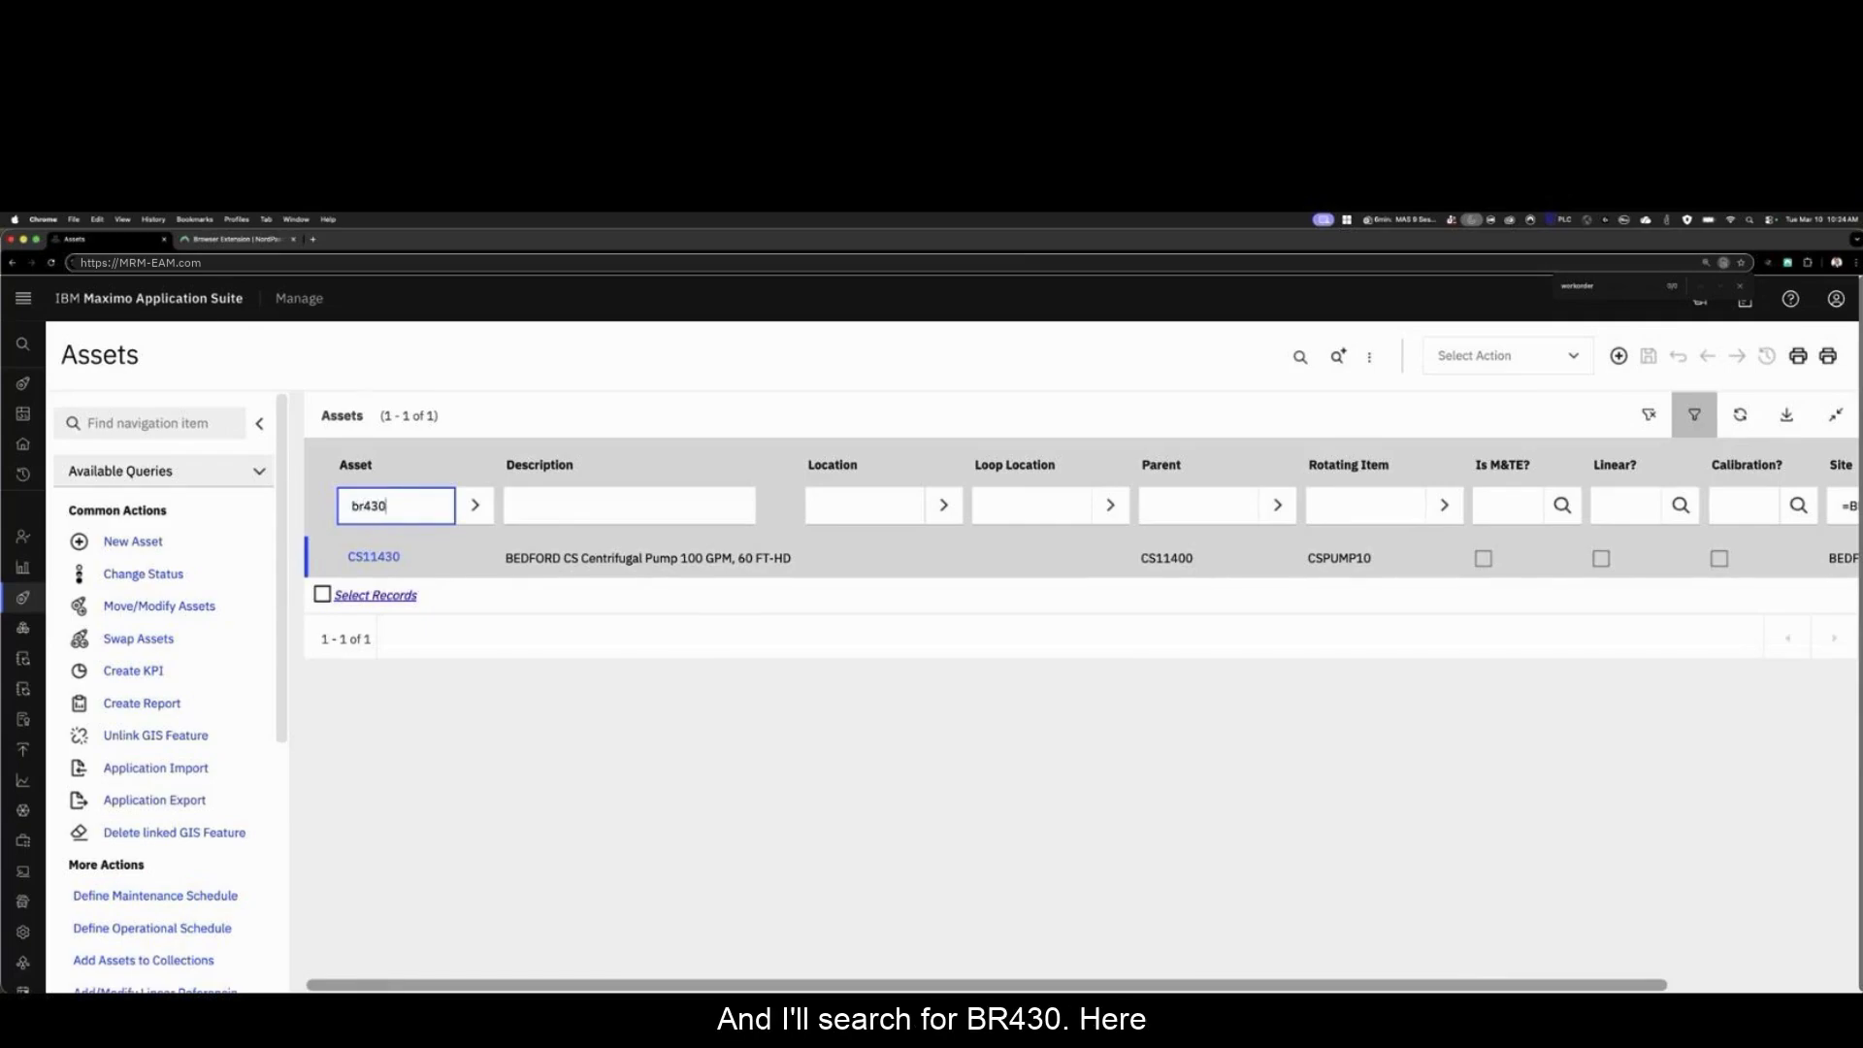
key("Return")
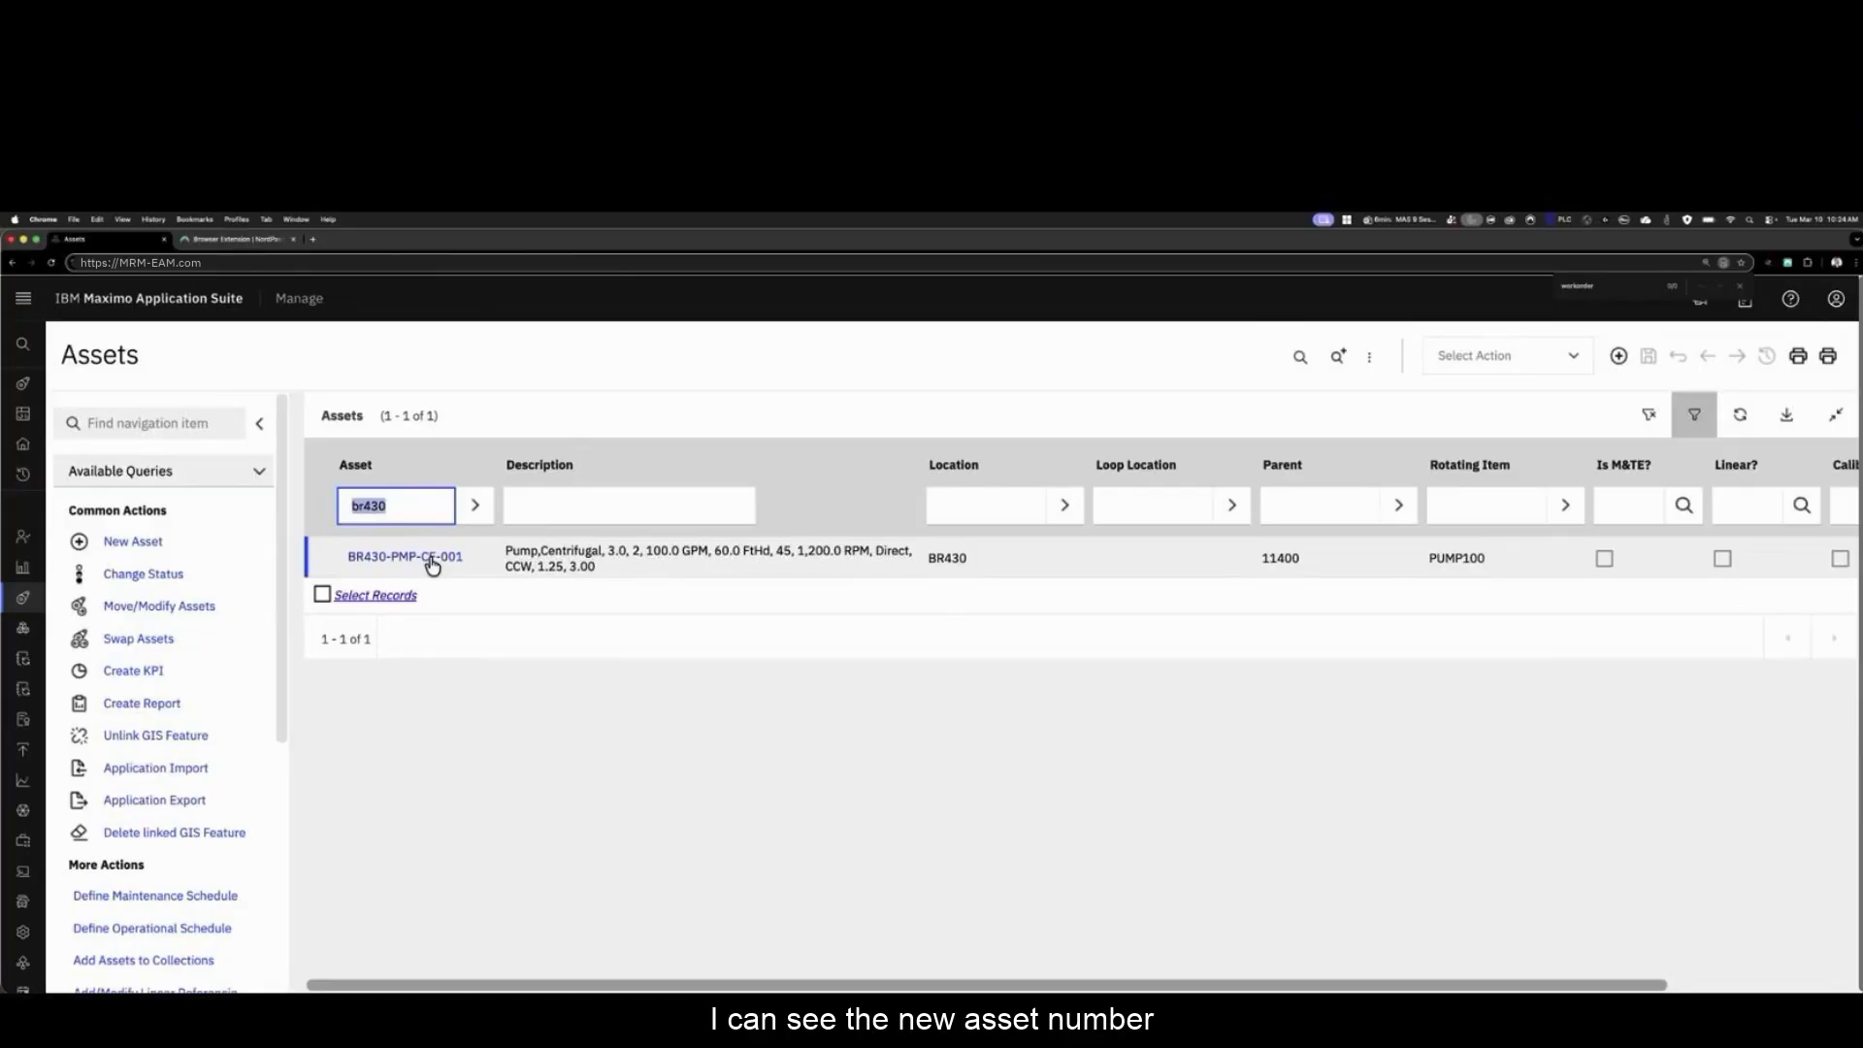
left_click(430, 559)
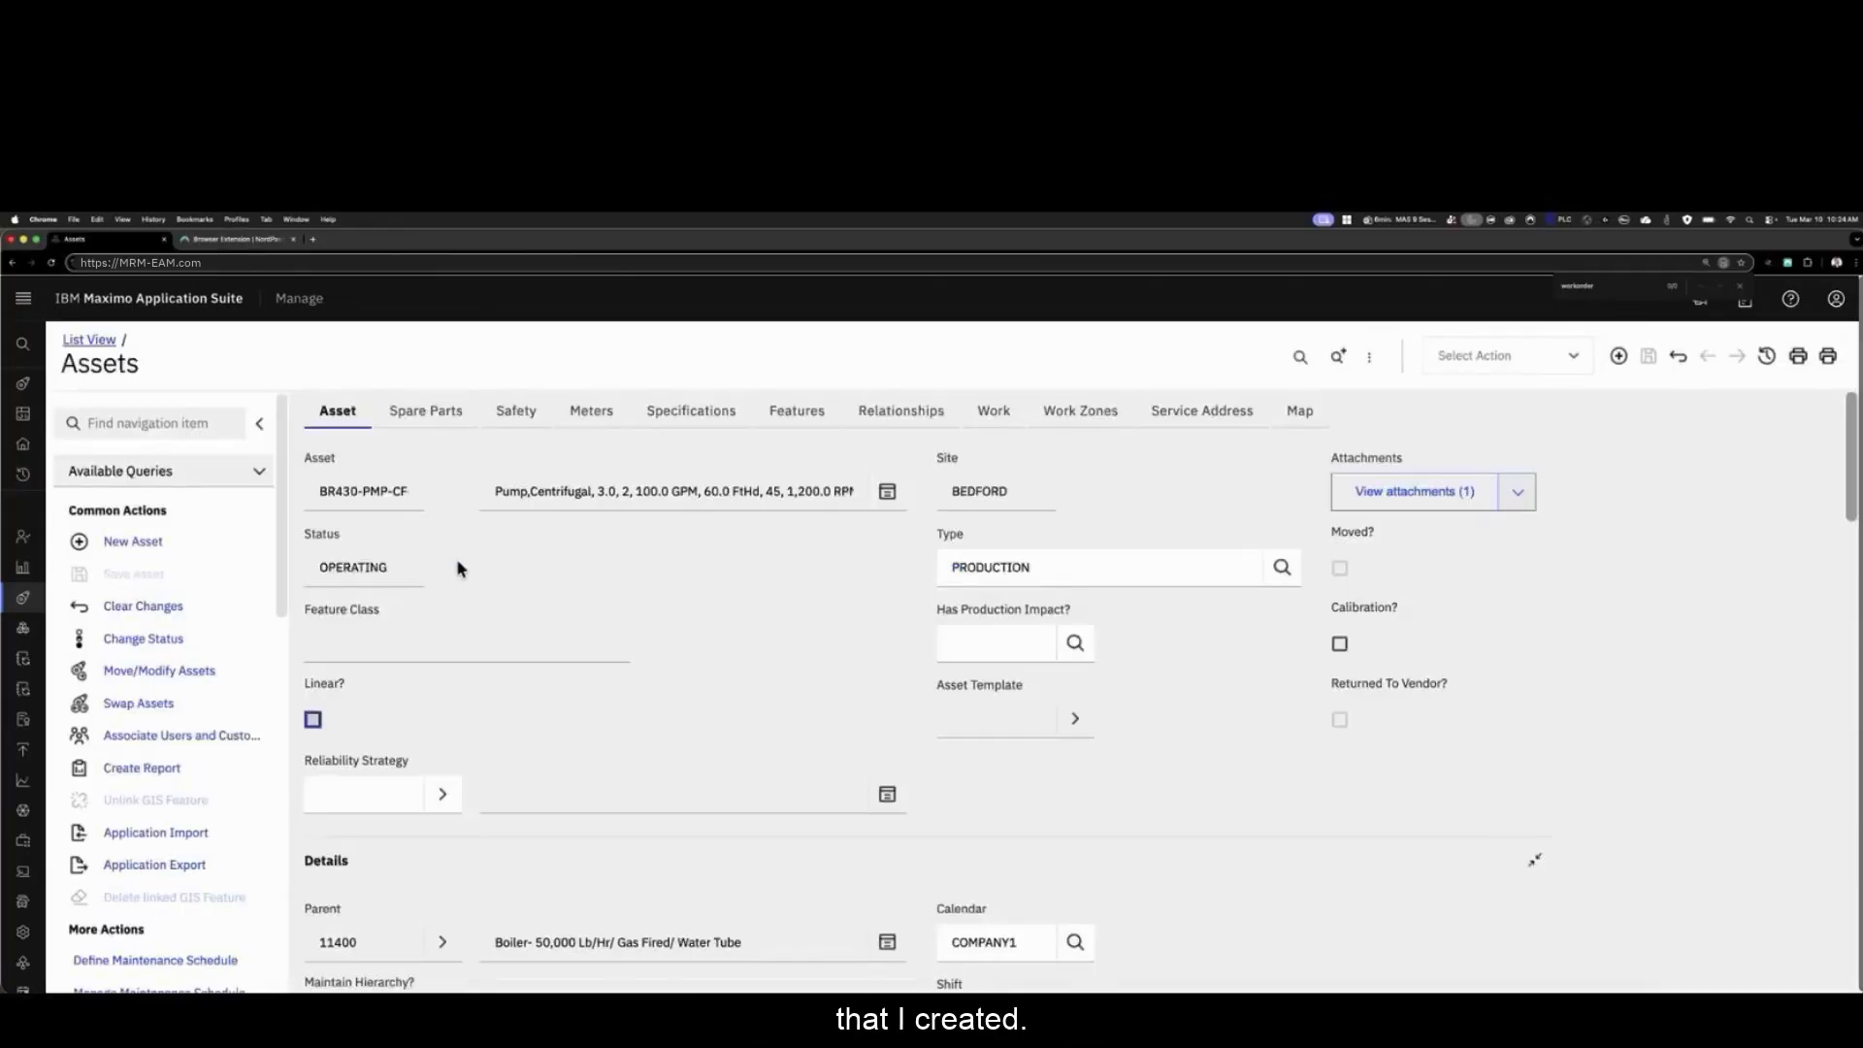
Step: Check the renamed asset's parent and location, and view its attachments
scroll(499, 696, "down", 3)
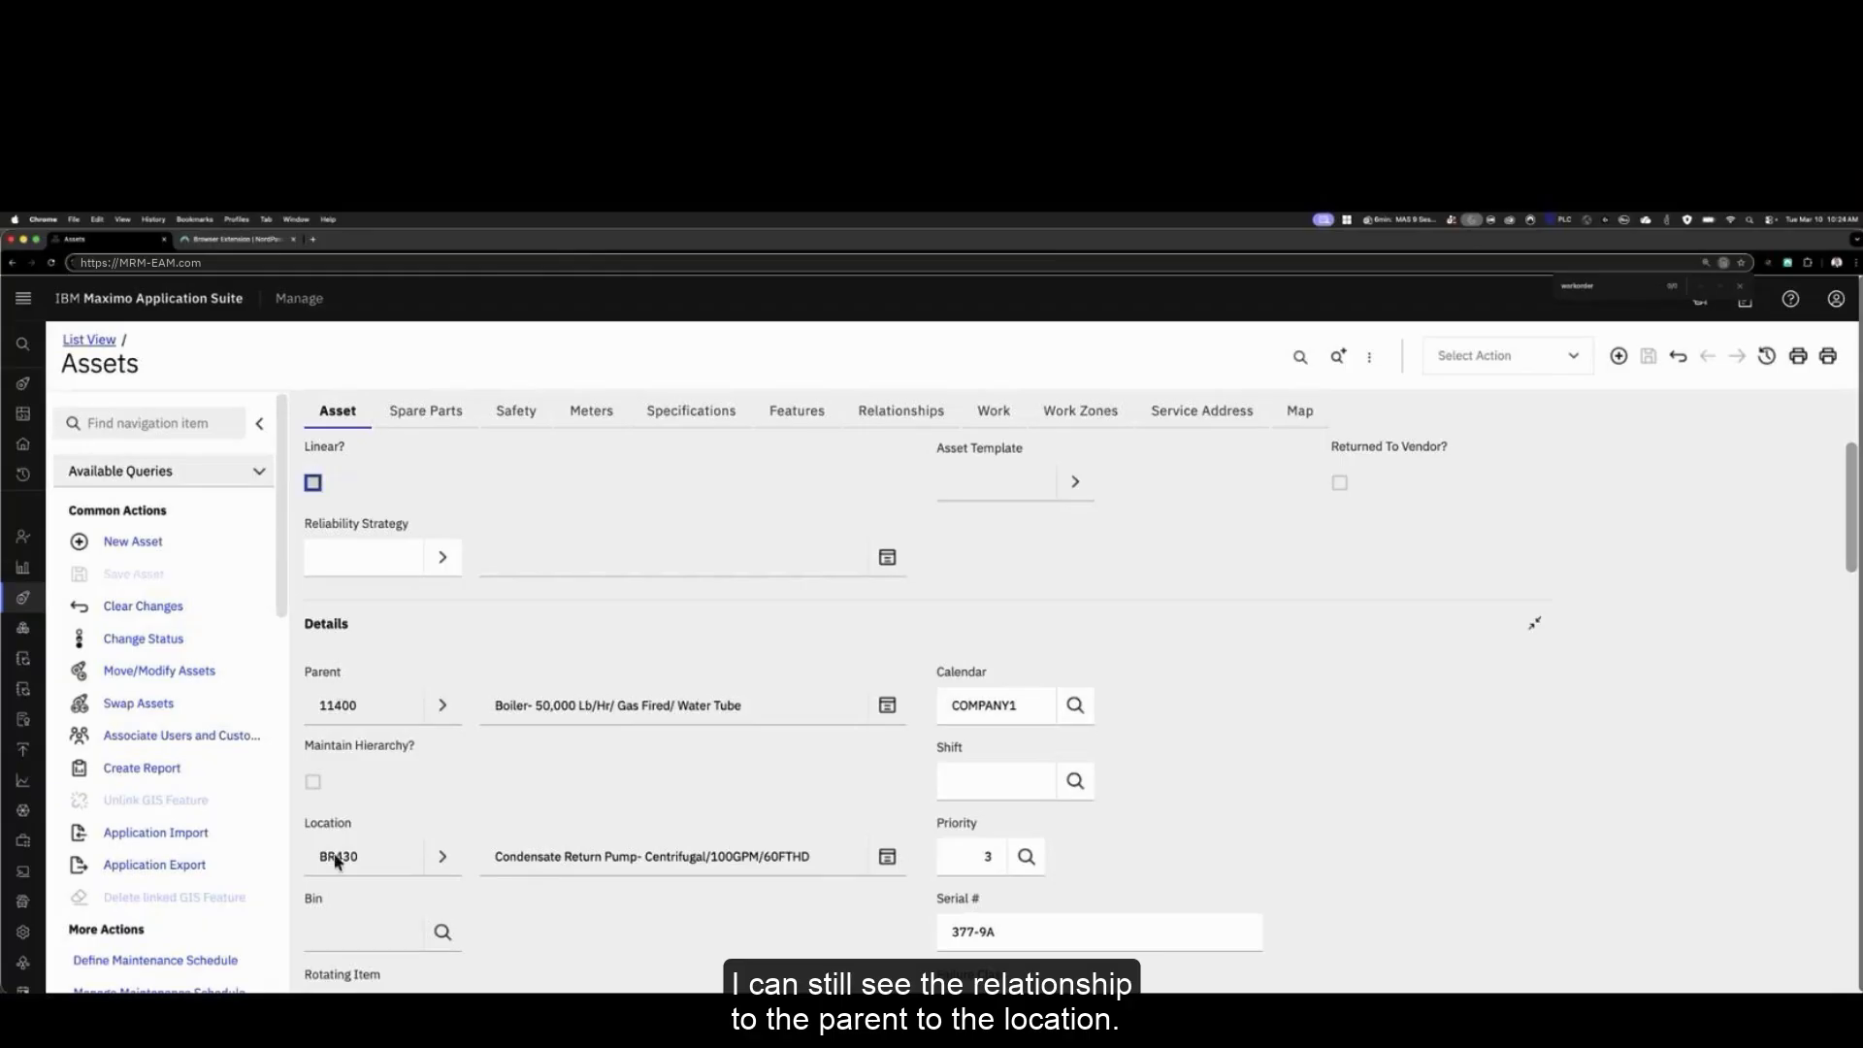
scroll(378, 852, "up", 3)
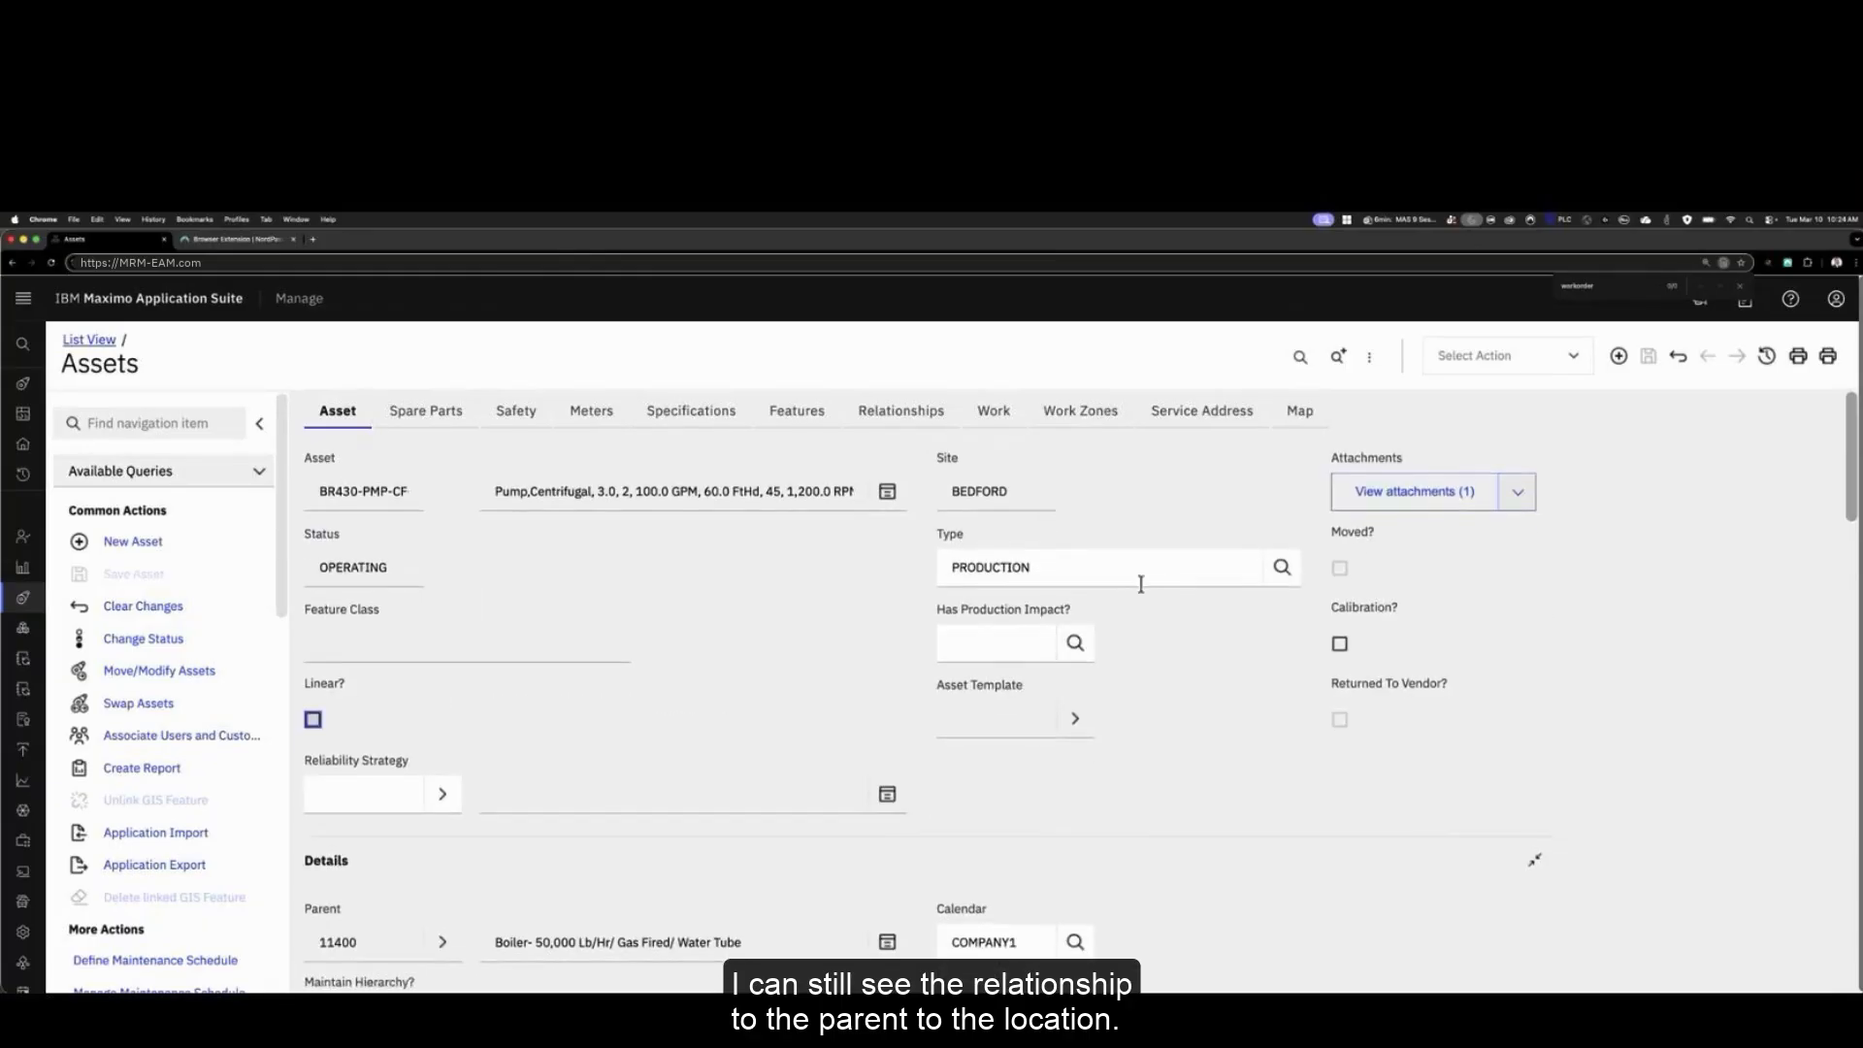
left_click(1432, 496)
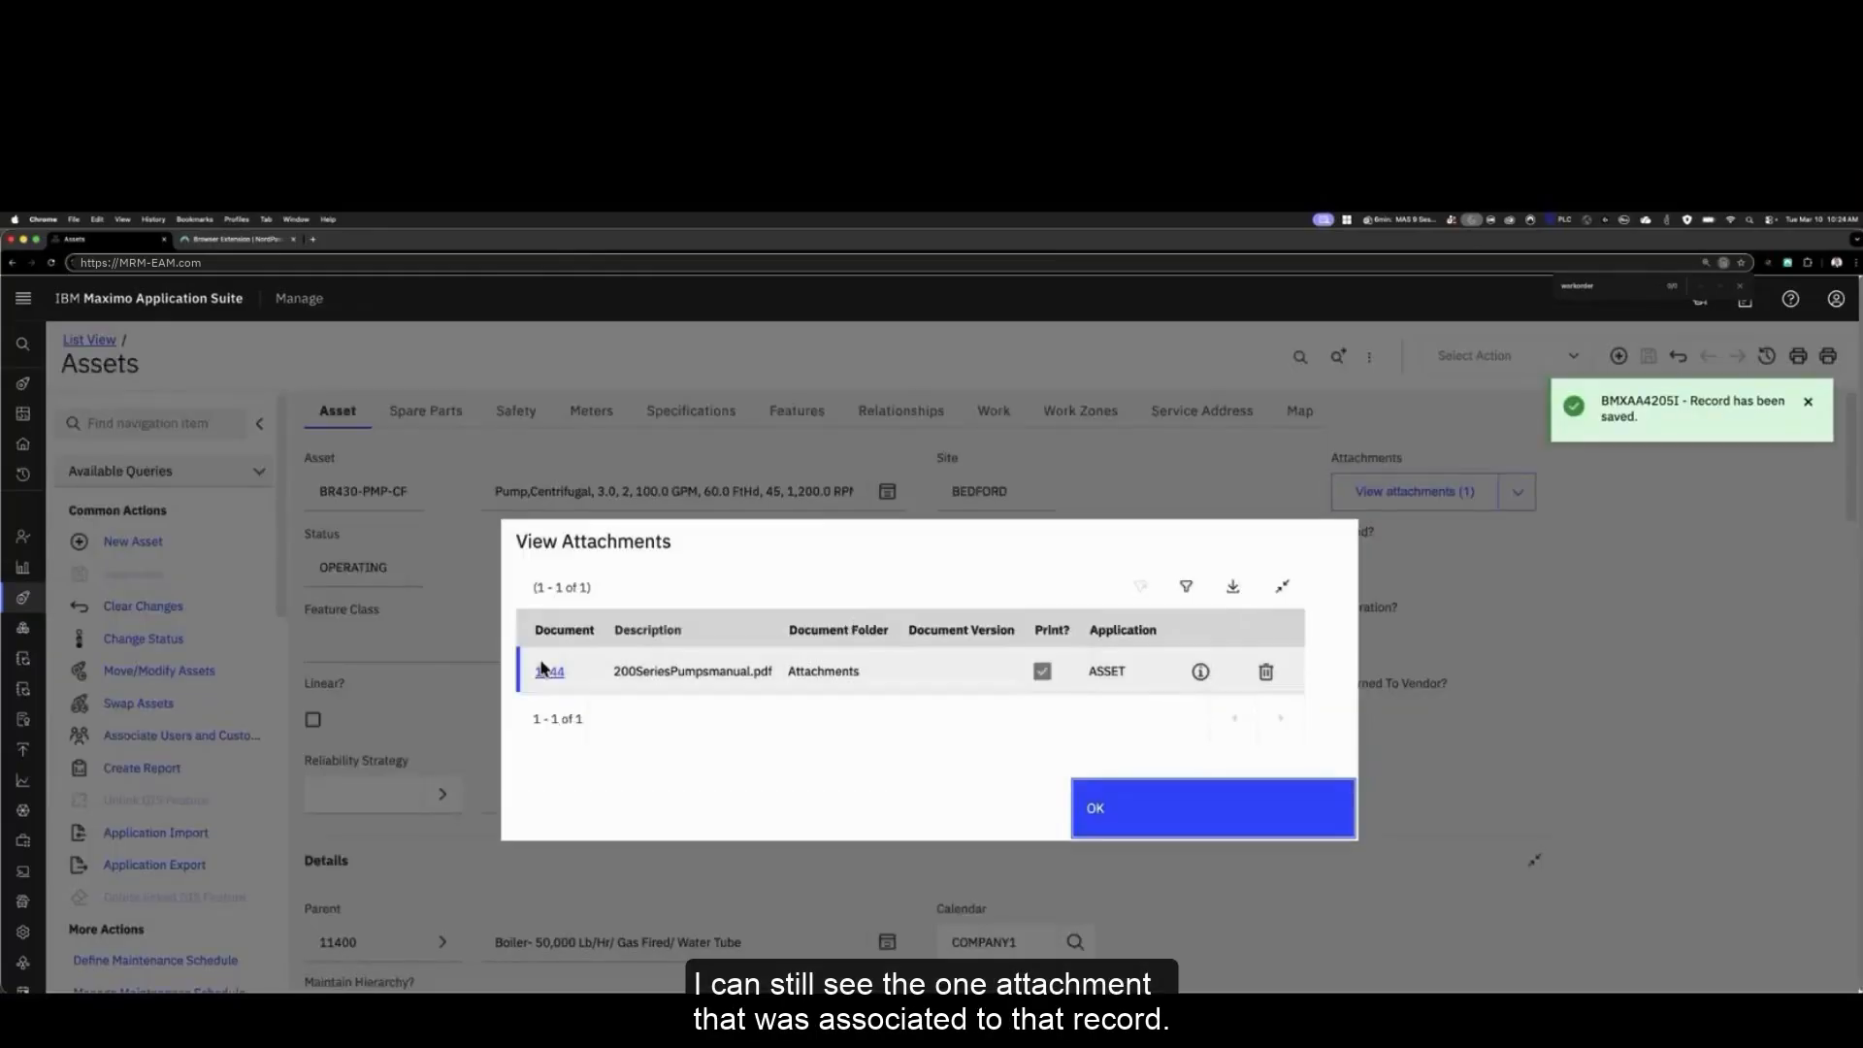
left_click(1131, 815)
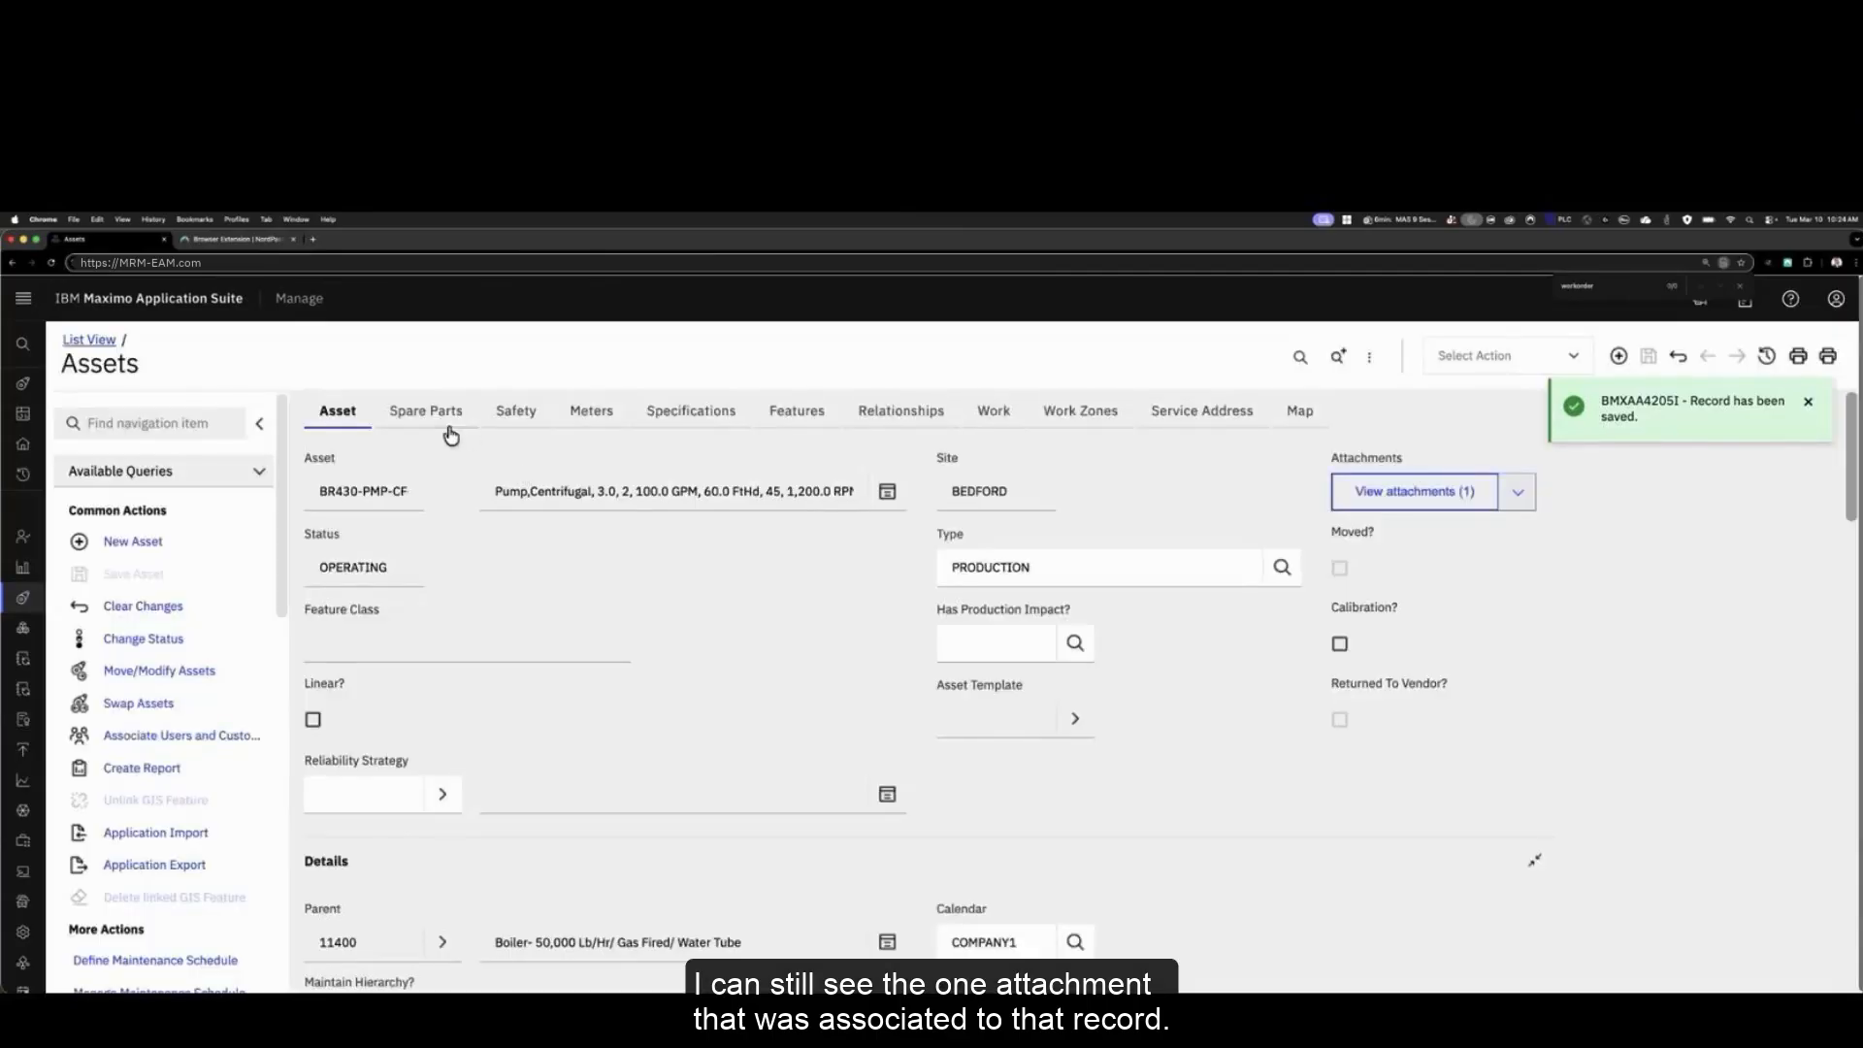
Step: Review the renamed asset's subassemblies and spare parts, as well as its safety hazards and precautions
left_click(425, 412)
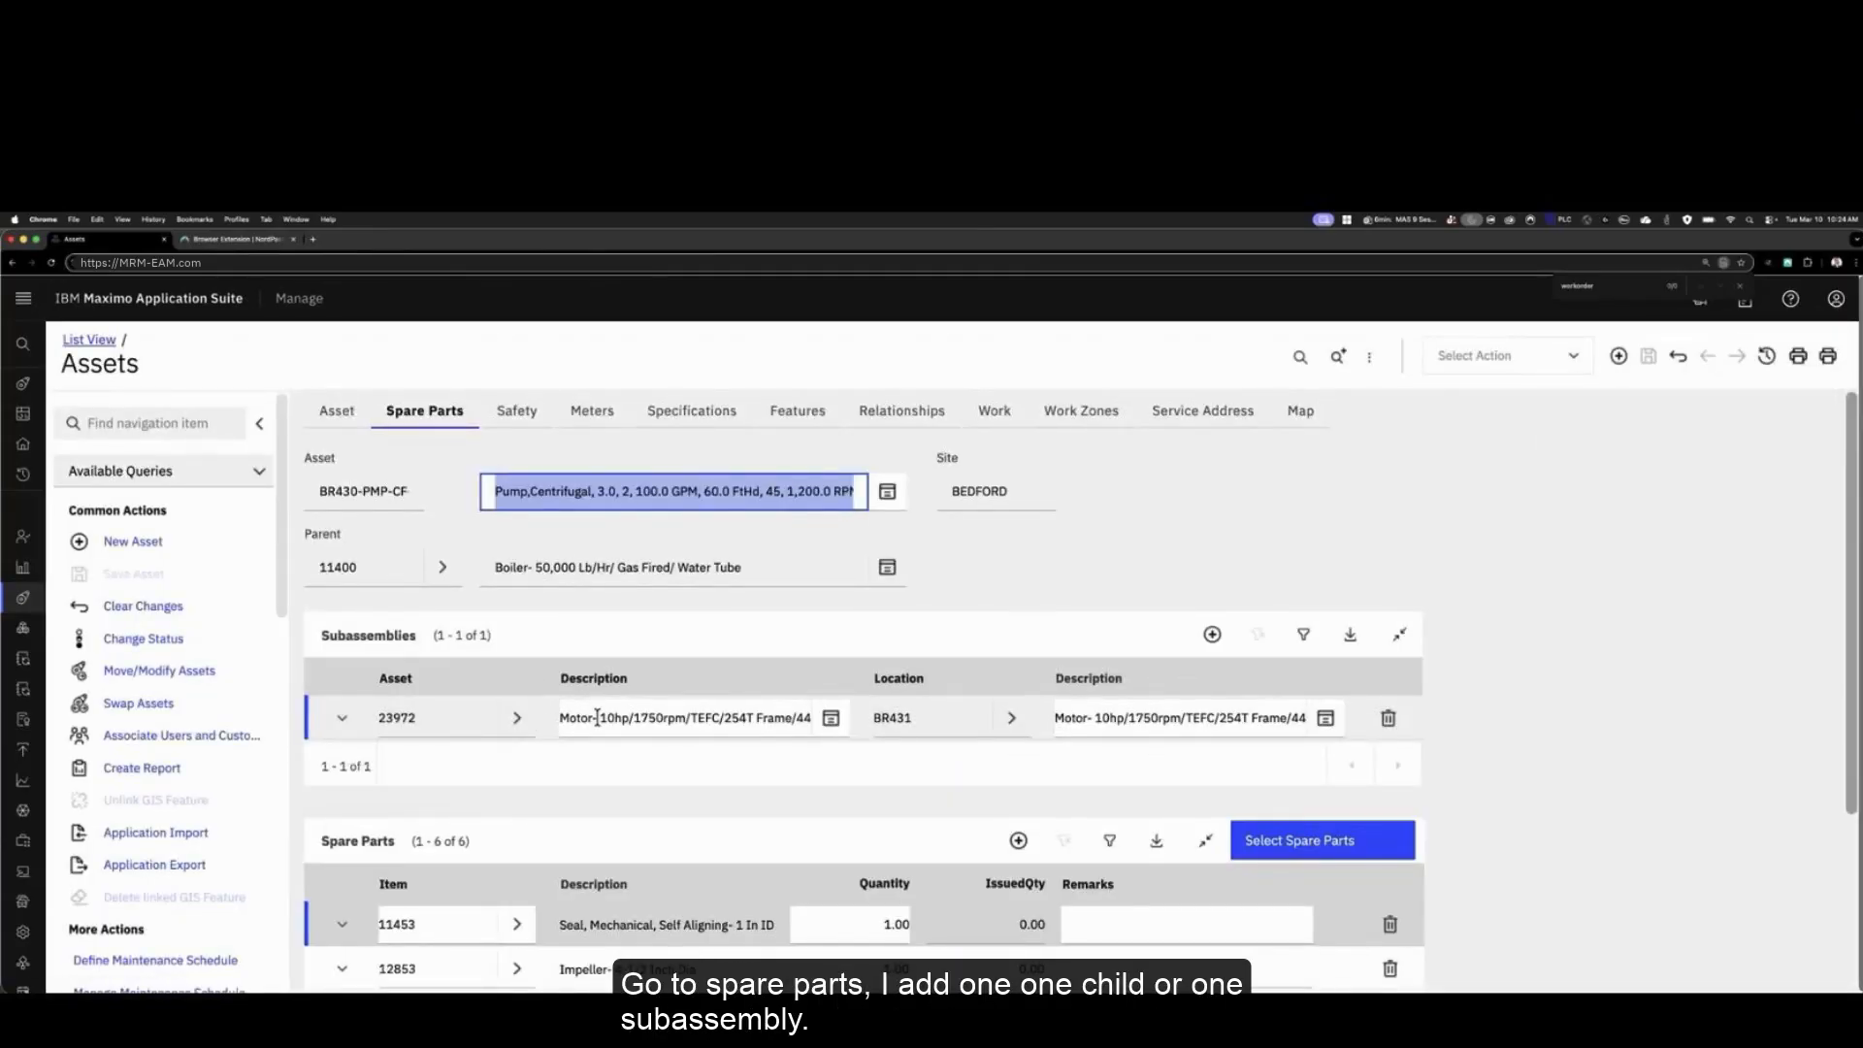
scroll(598, 718, "down", 2)
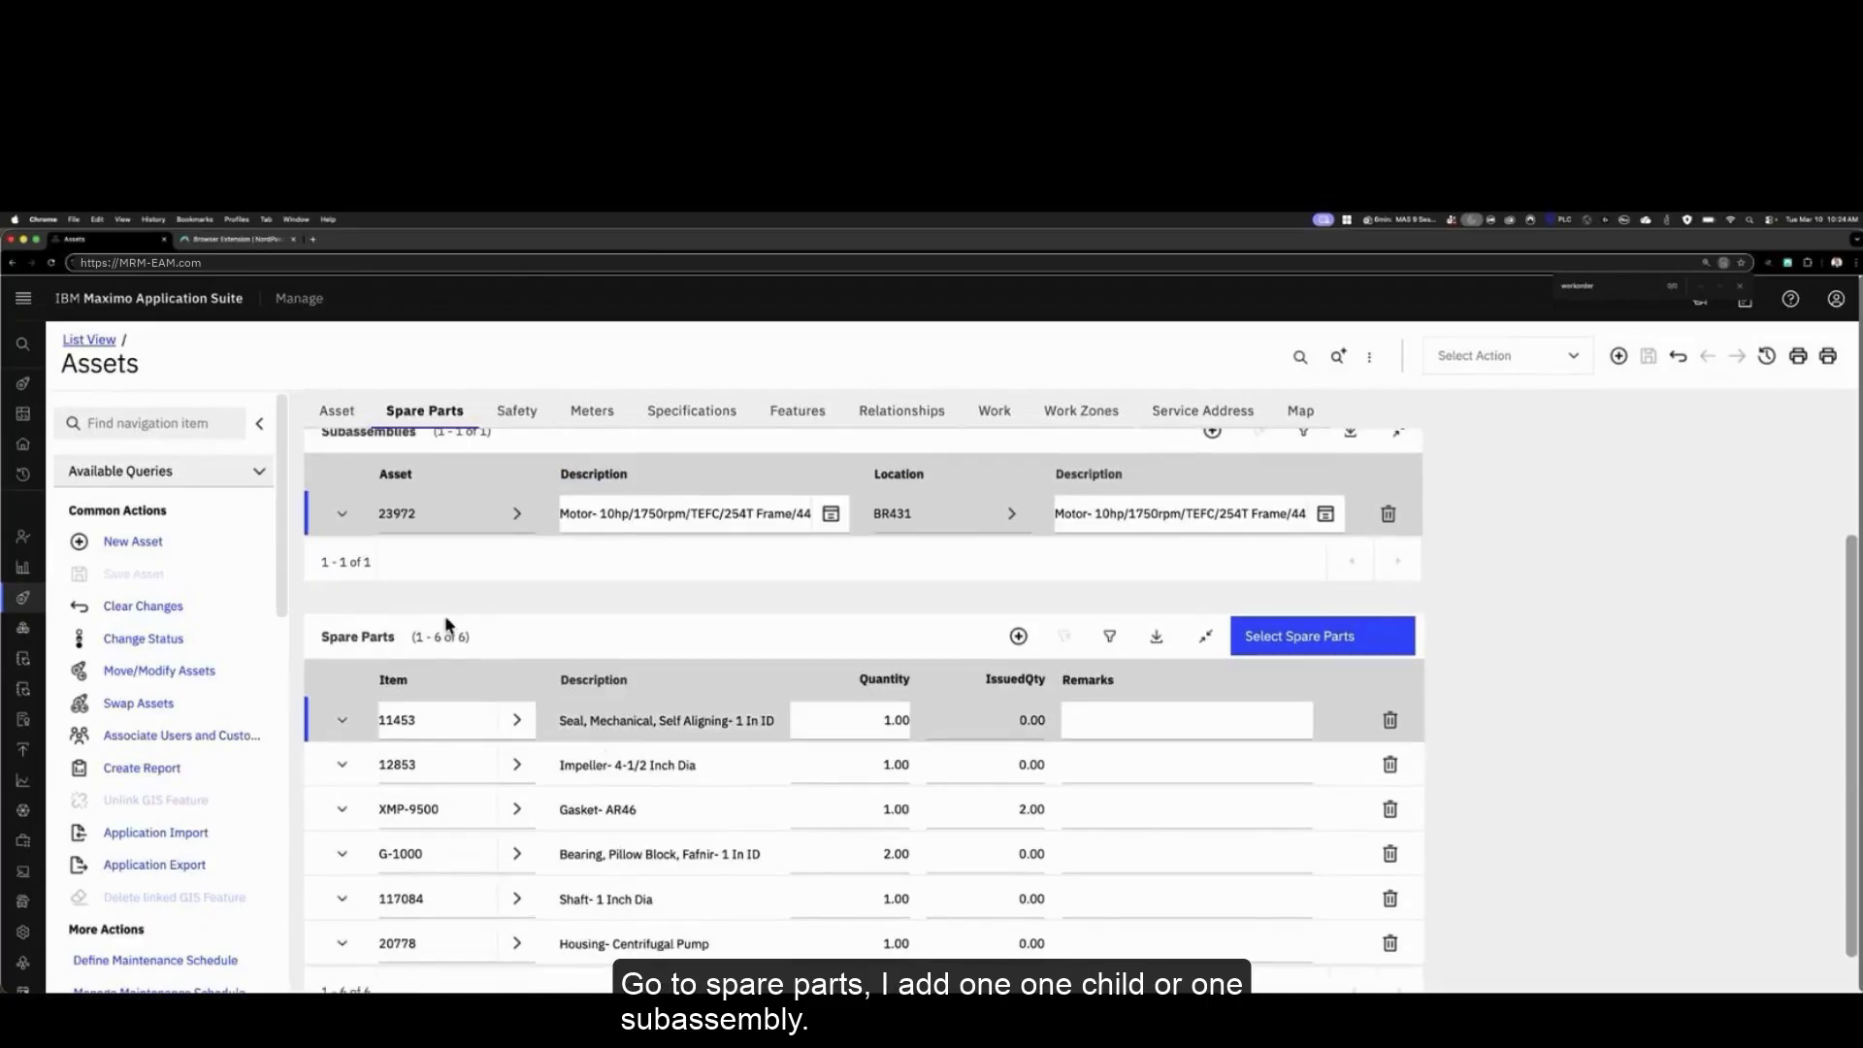
left_click(516, 411)
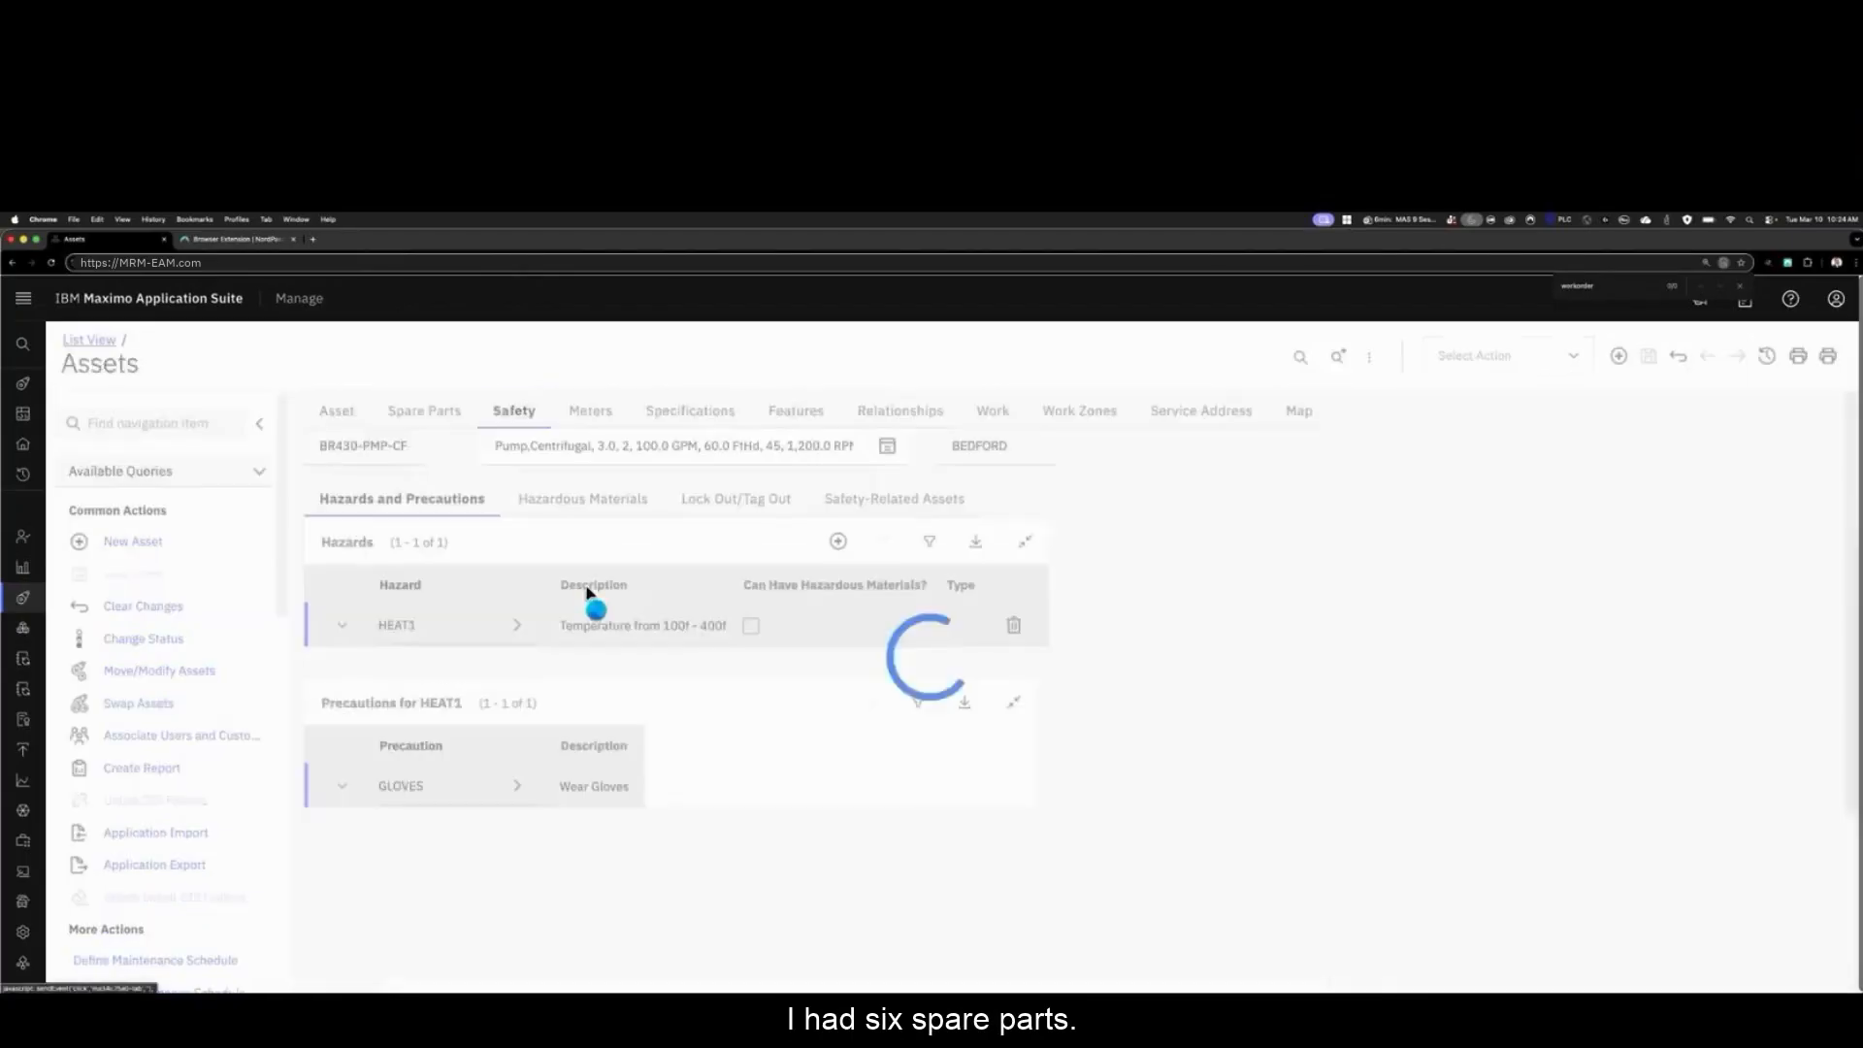
Step: Review the renamed asset's meters and its specification attributes with their values
left_click(590, 420)
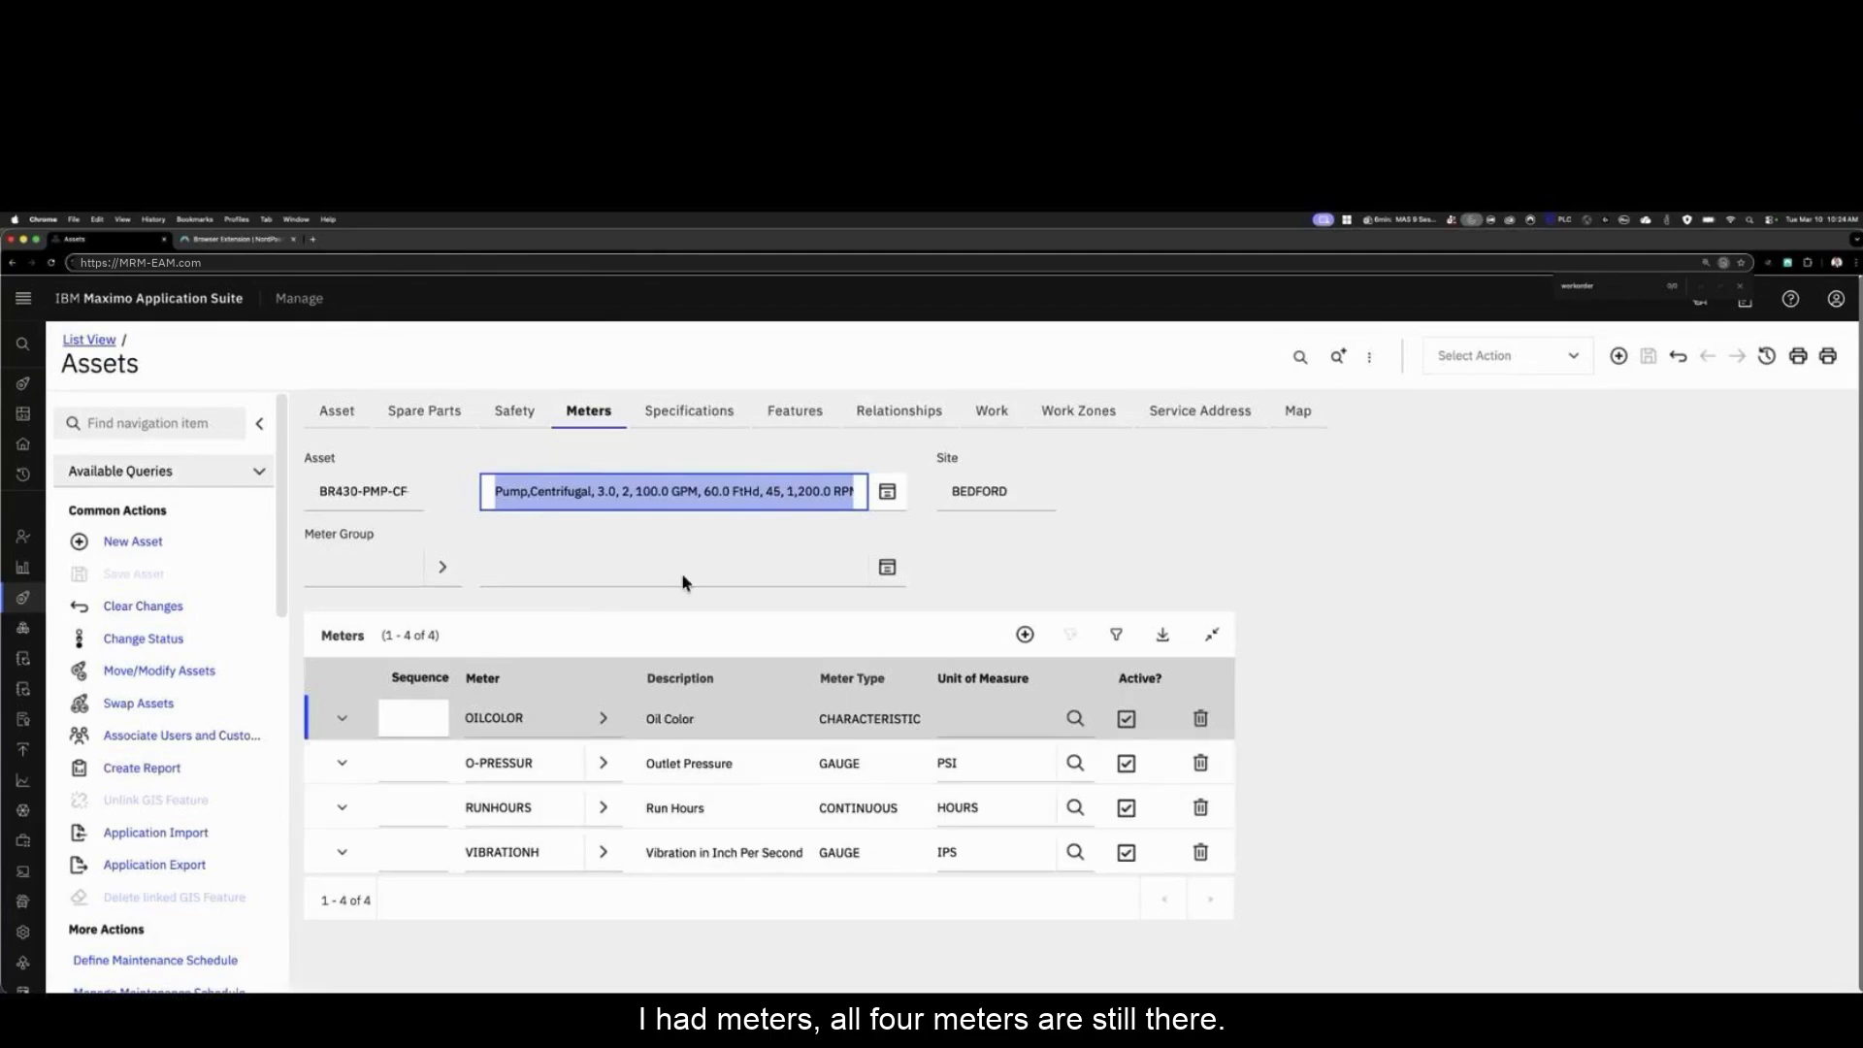
left_click(706, 419)
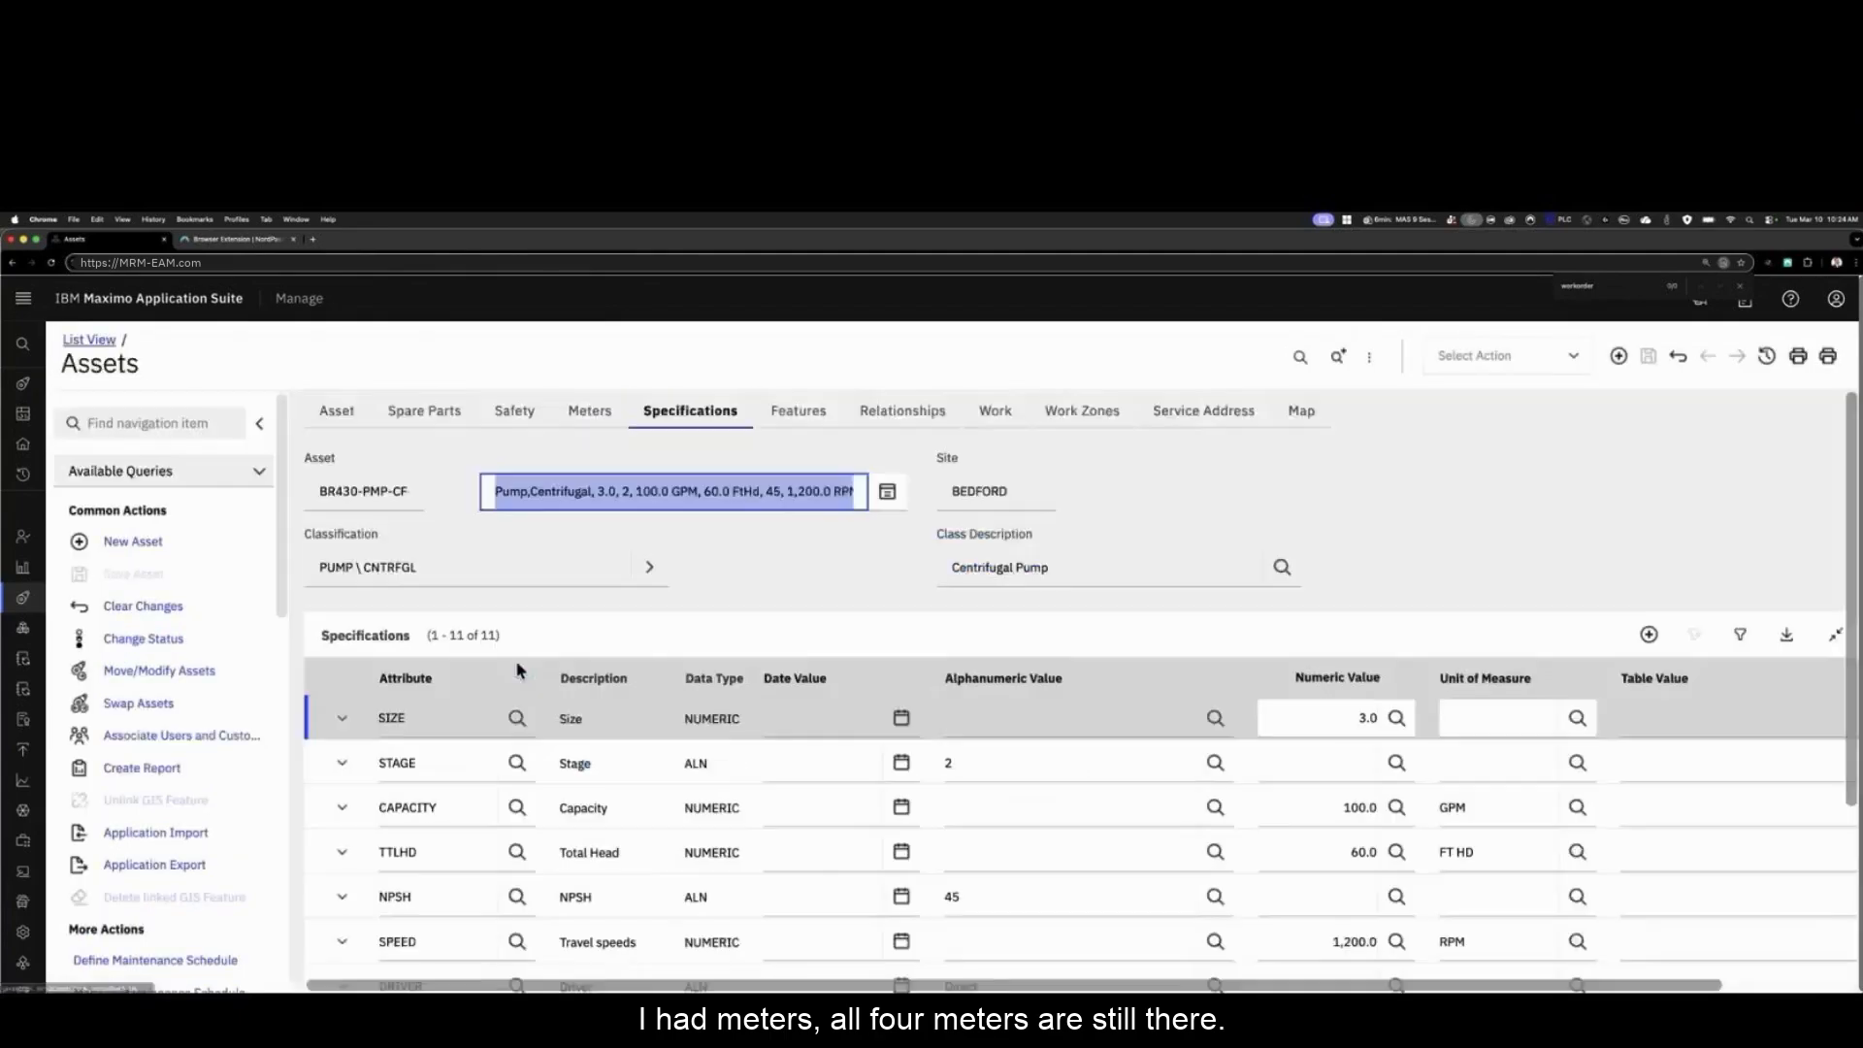
scroll(573, 813, "down", 2)
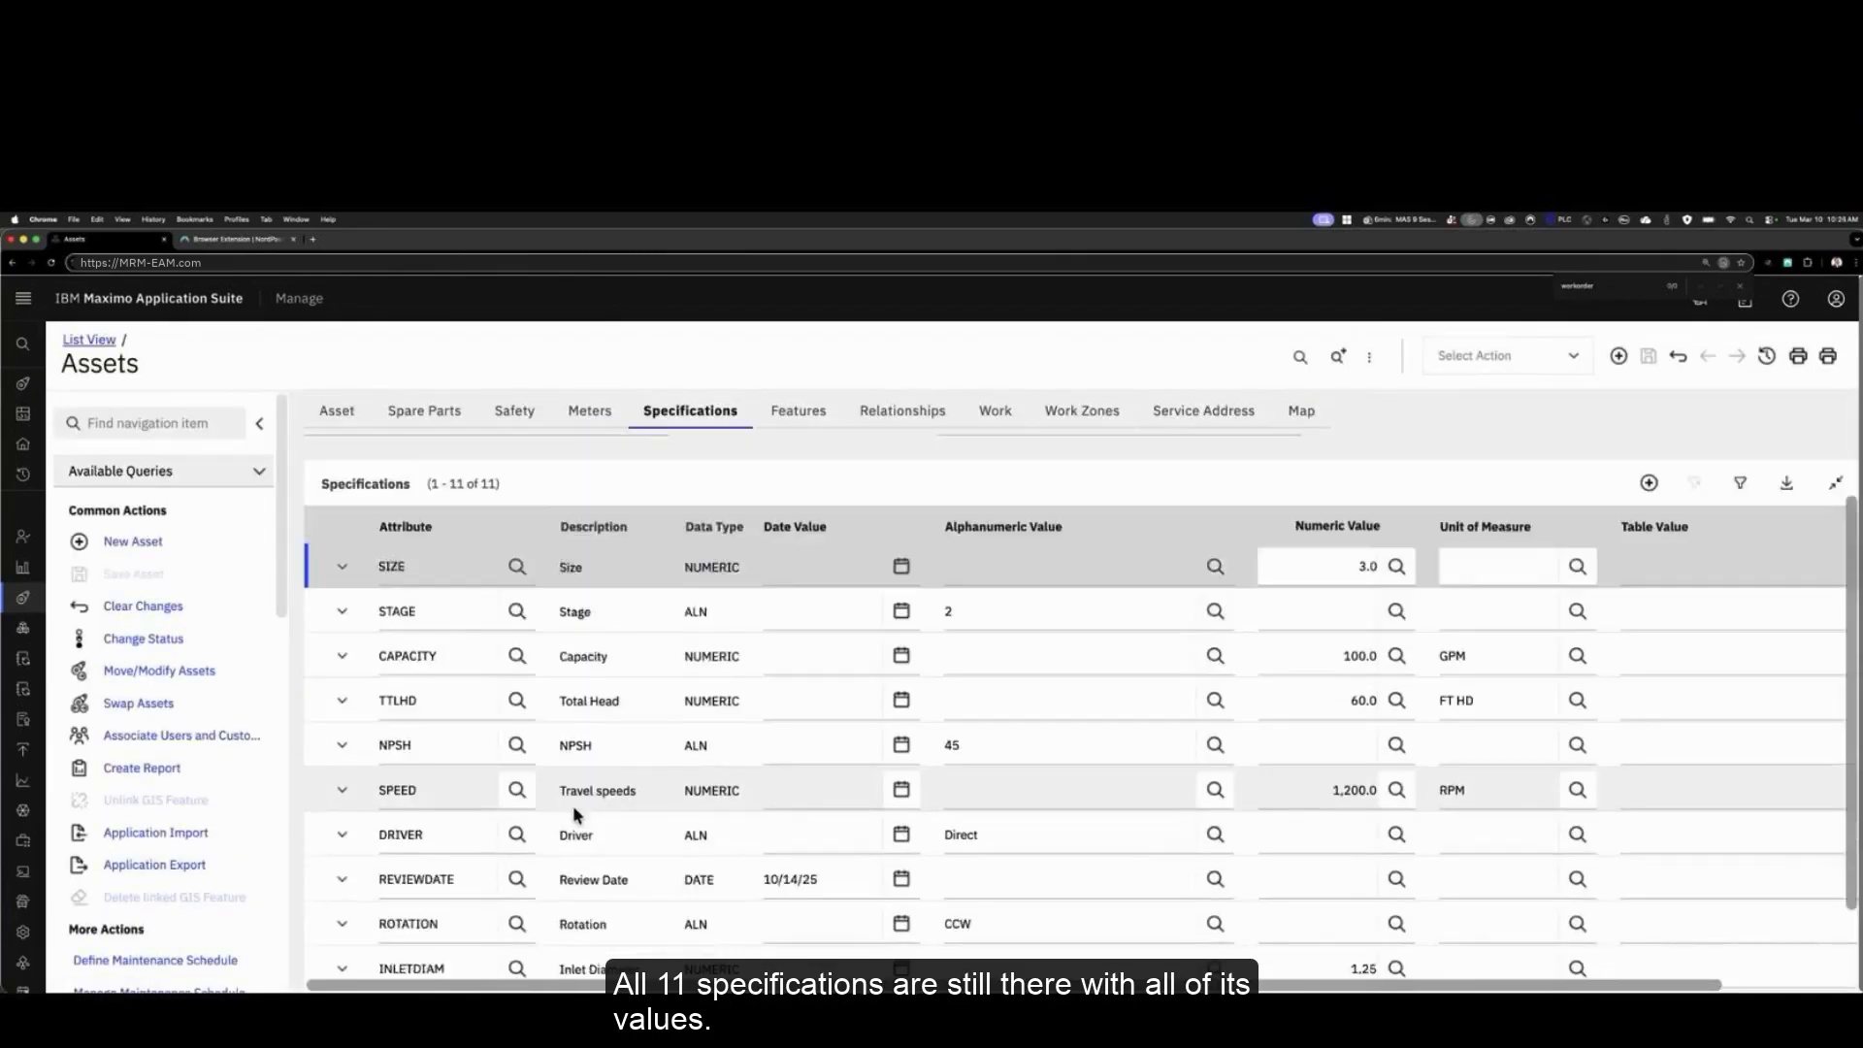
scroll(1067, 697, "up", 3)
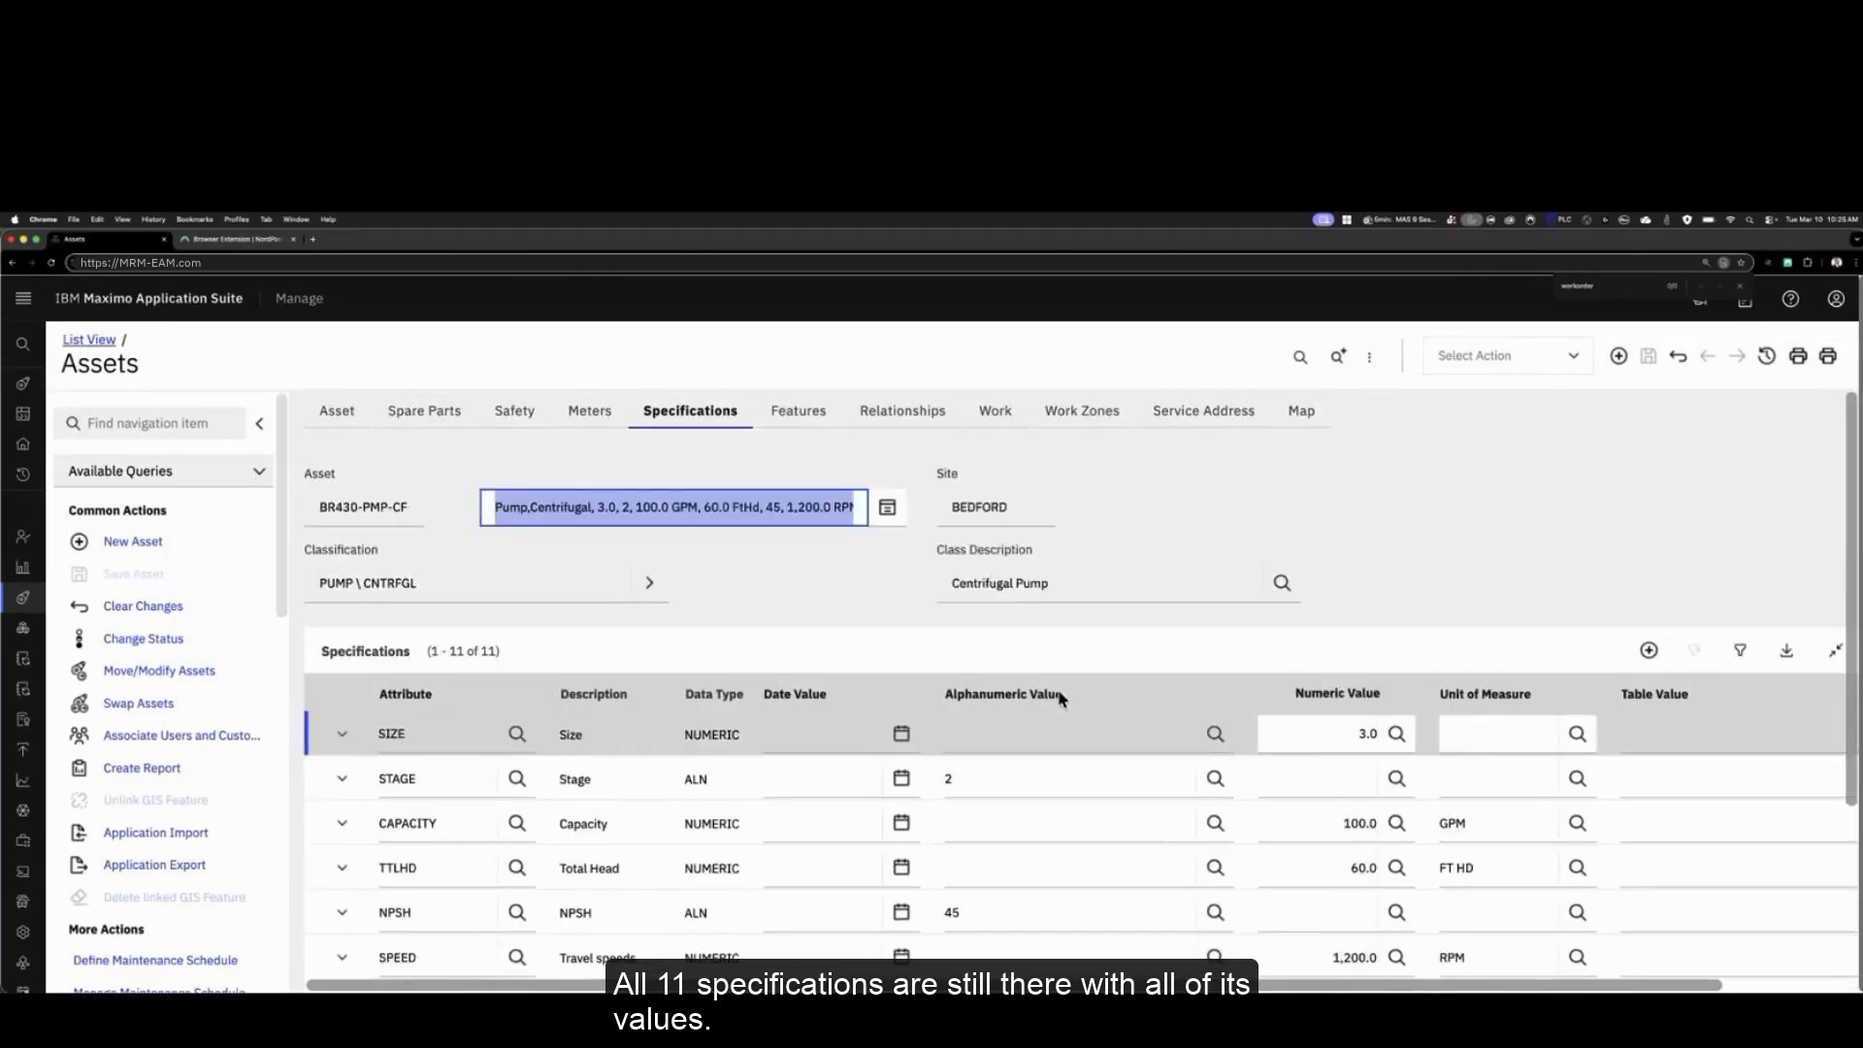
Step: View the renamed asset's work details and clear the History filter to include closed work records in the list
left_click(1006, 414)
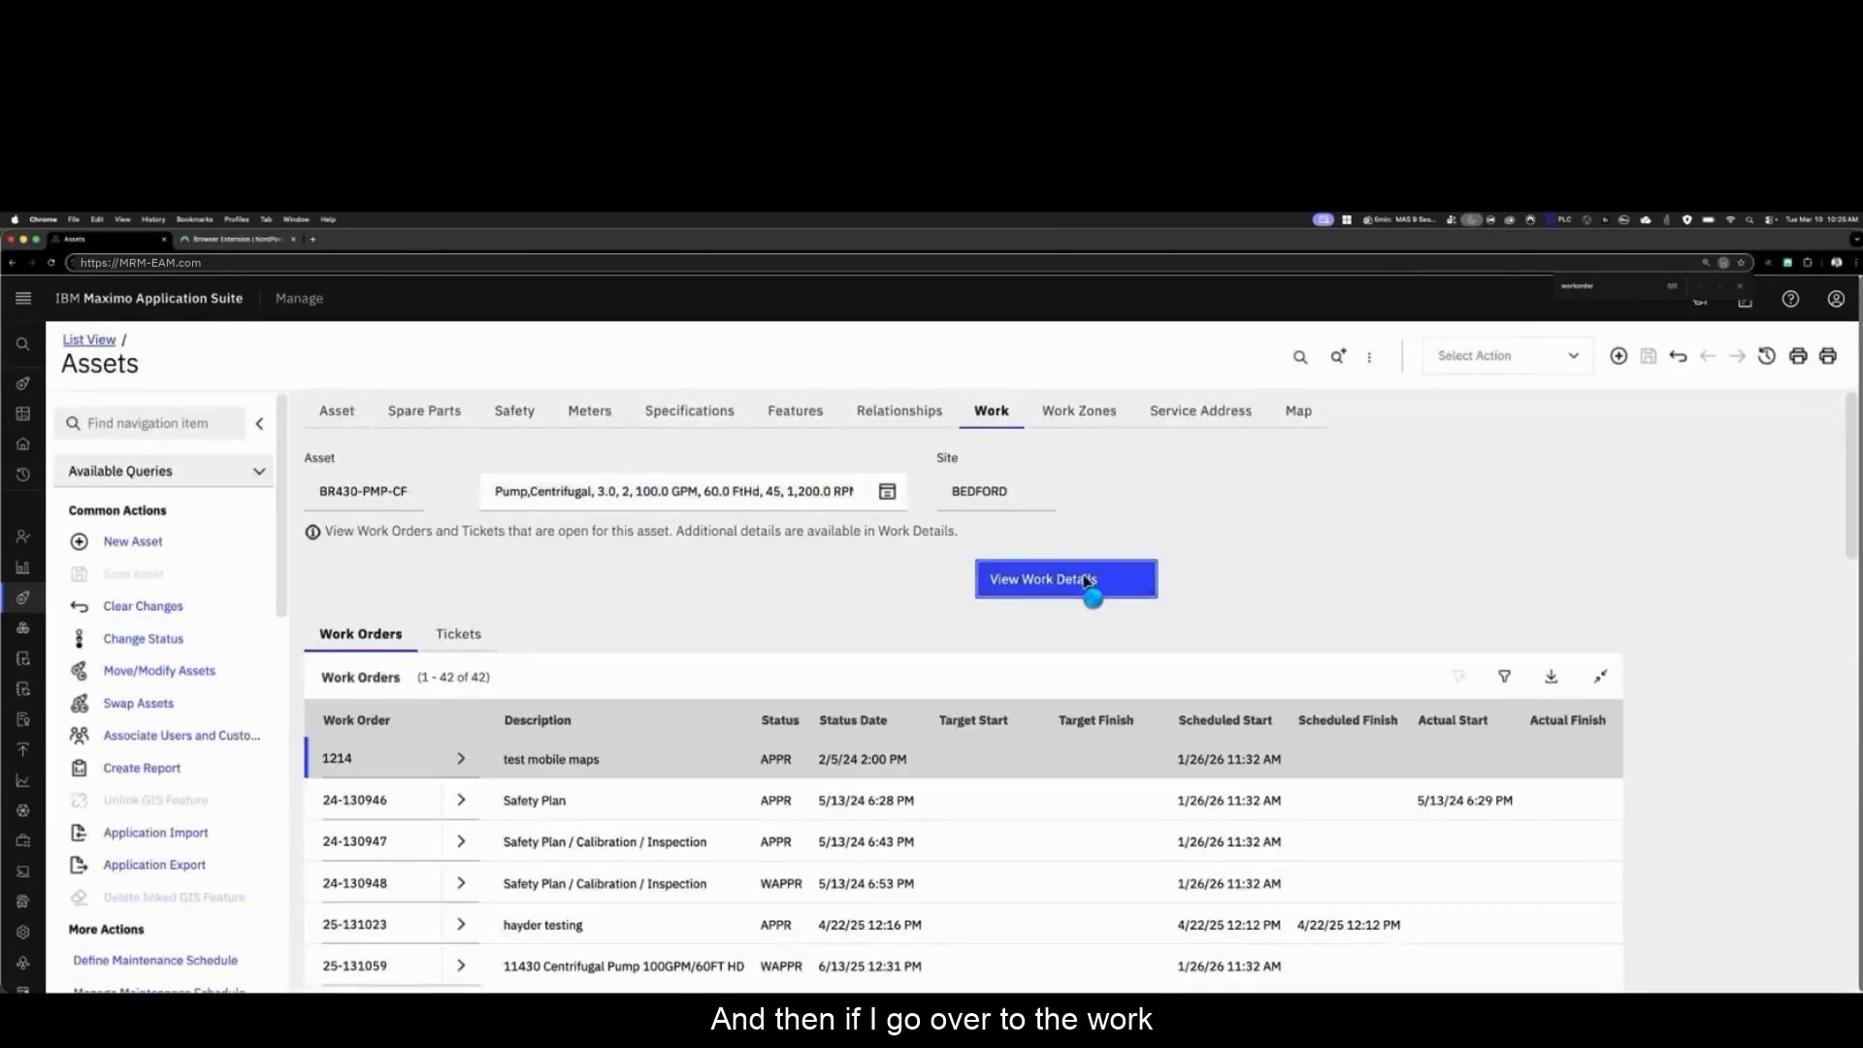
left_click(1086, 580)
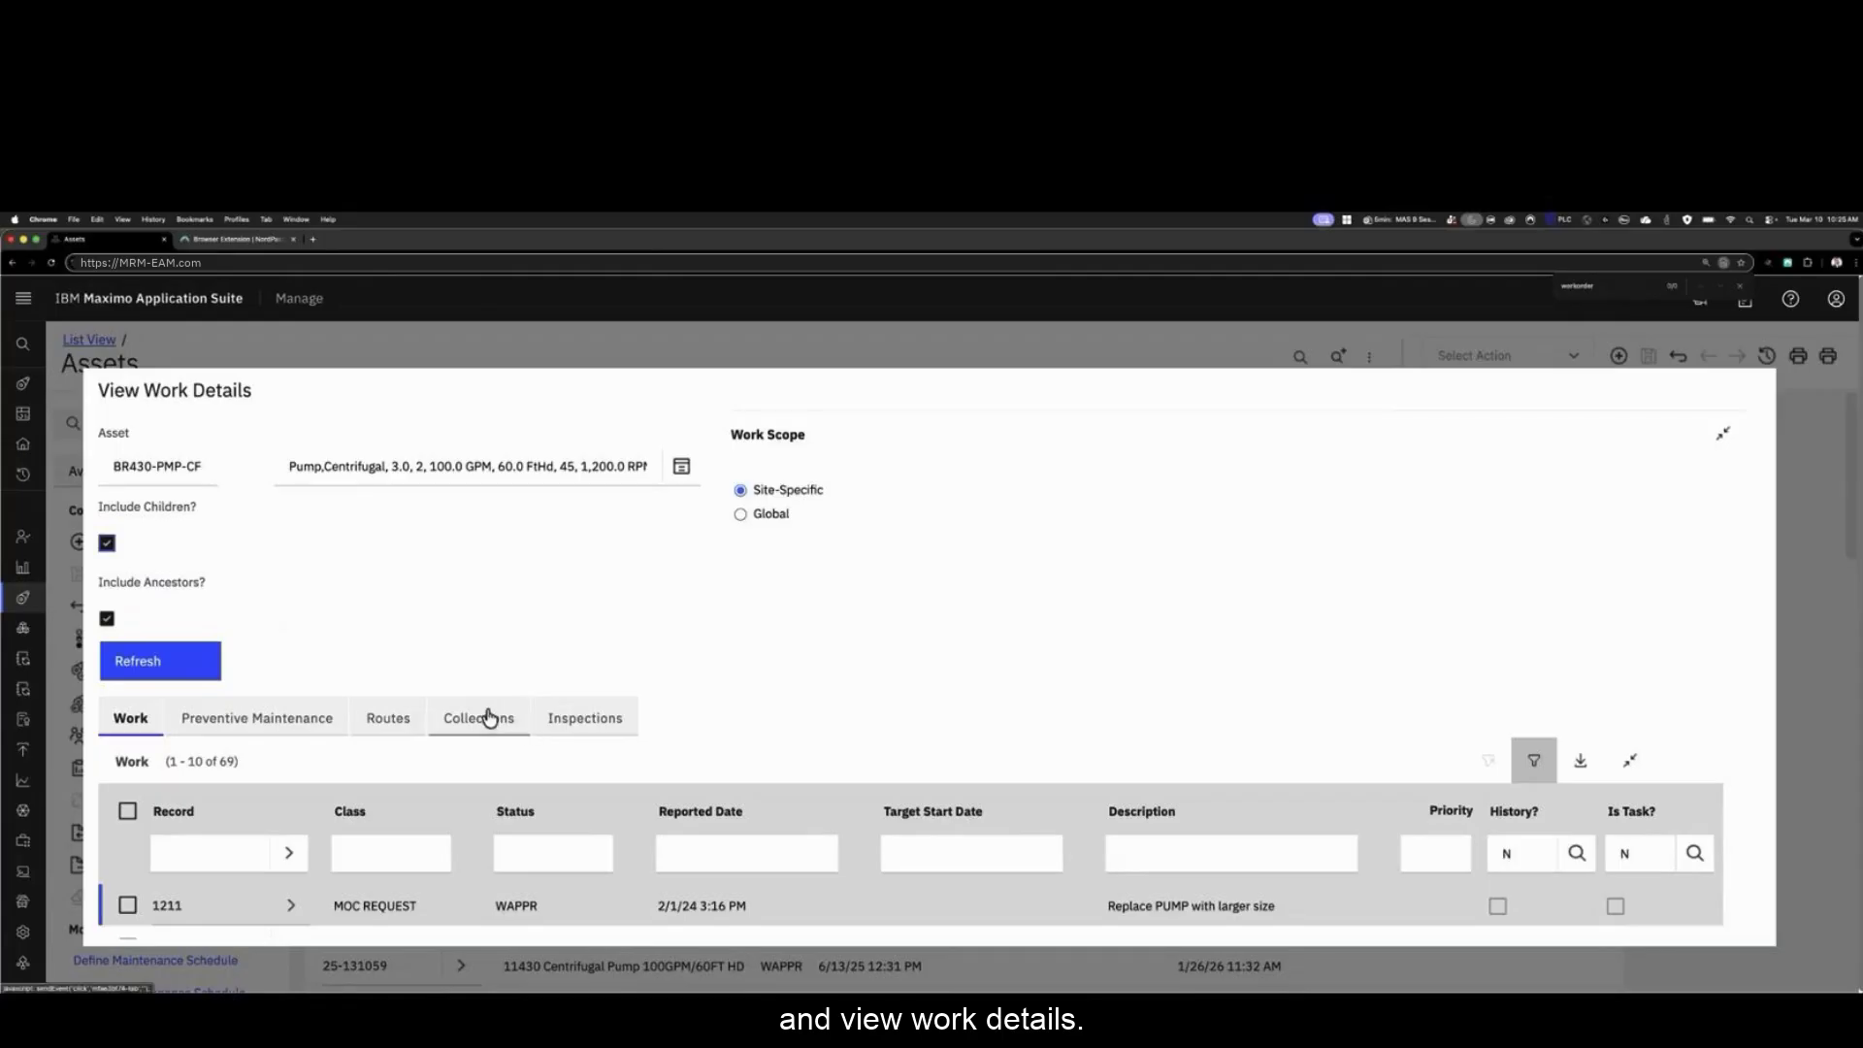
left_click(1526, 852)
key("BackSpace")
key("Return")
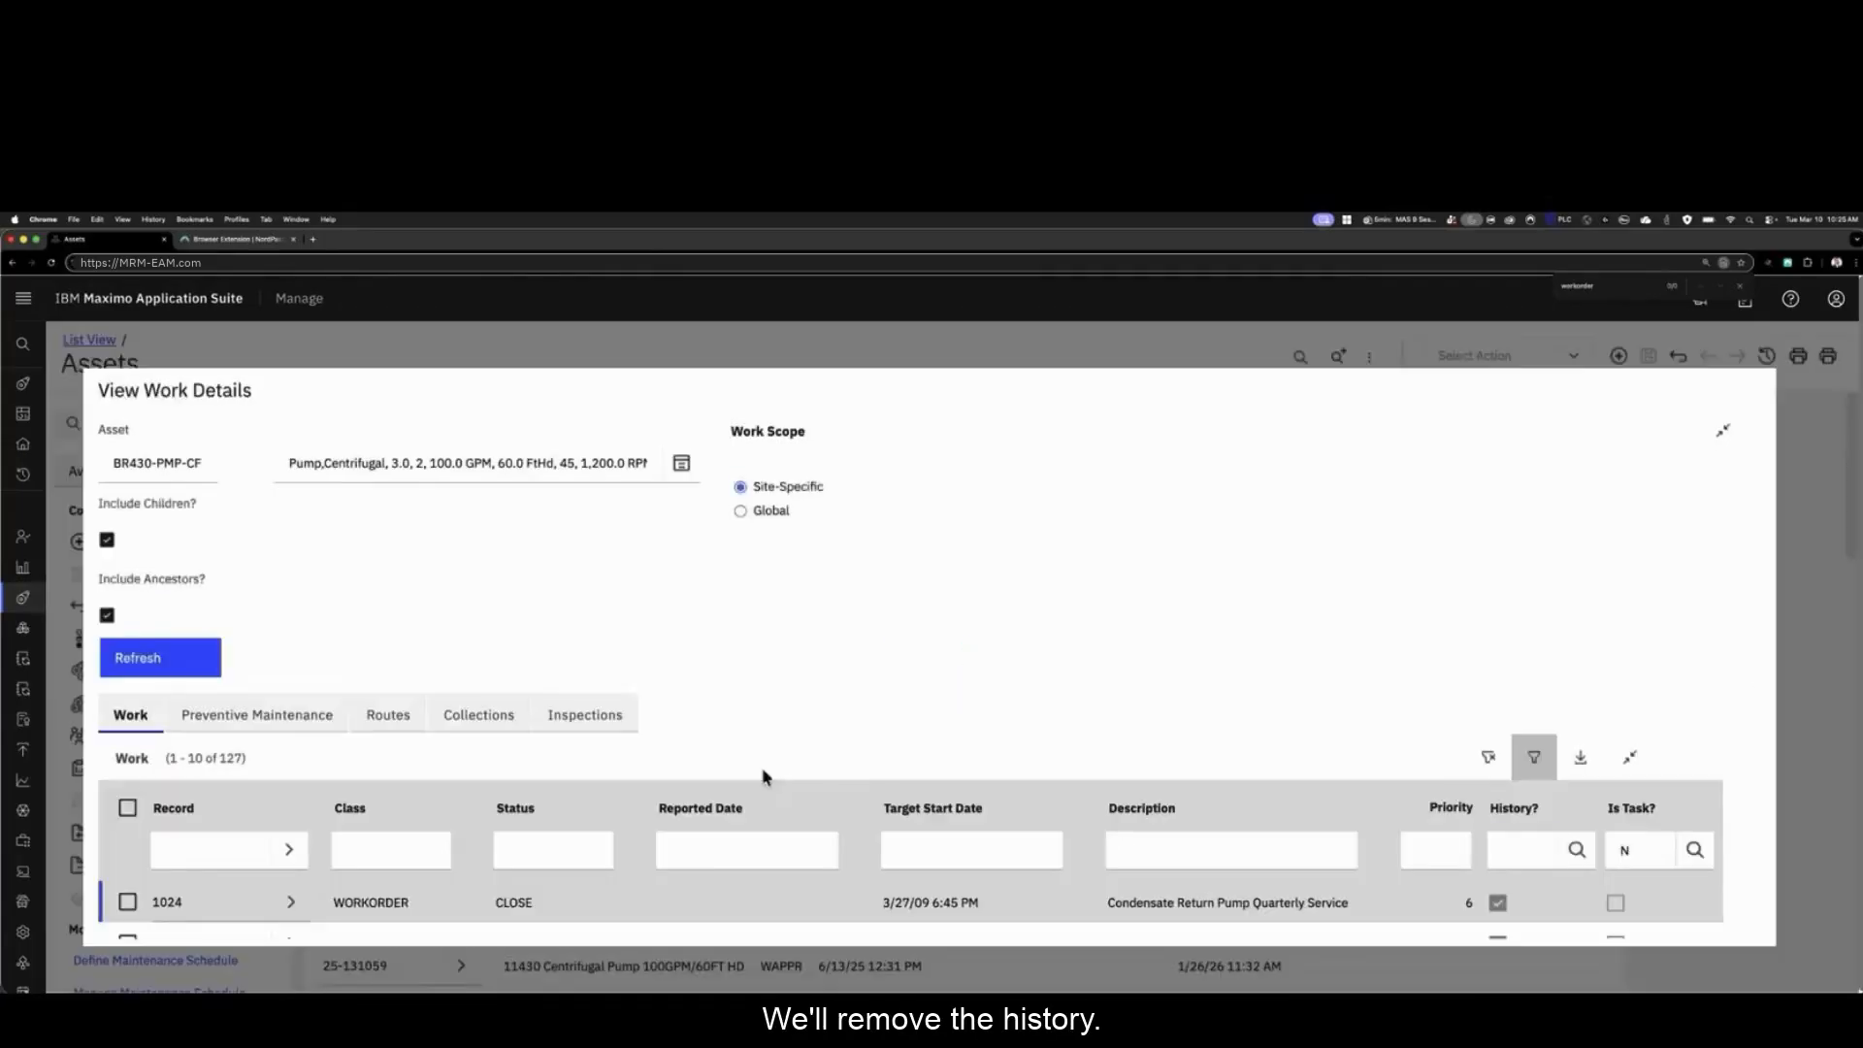
scroll(233, 779, "down", 2)
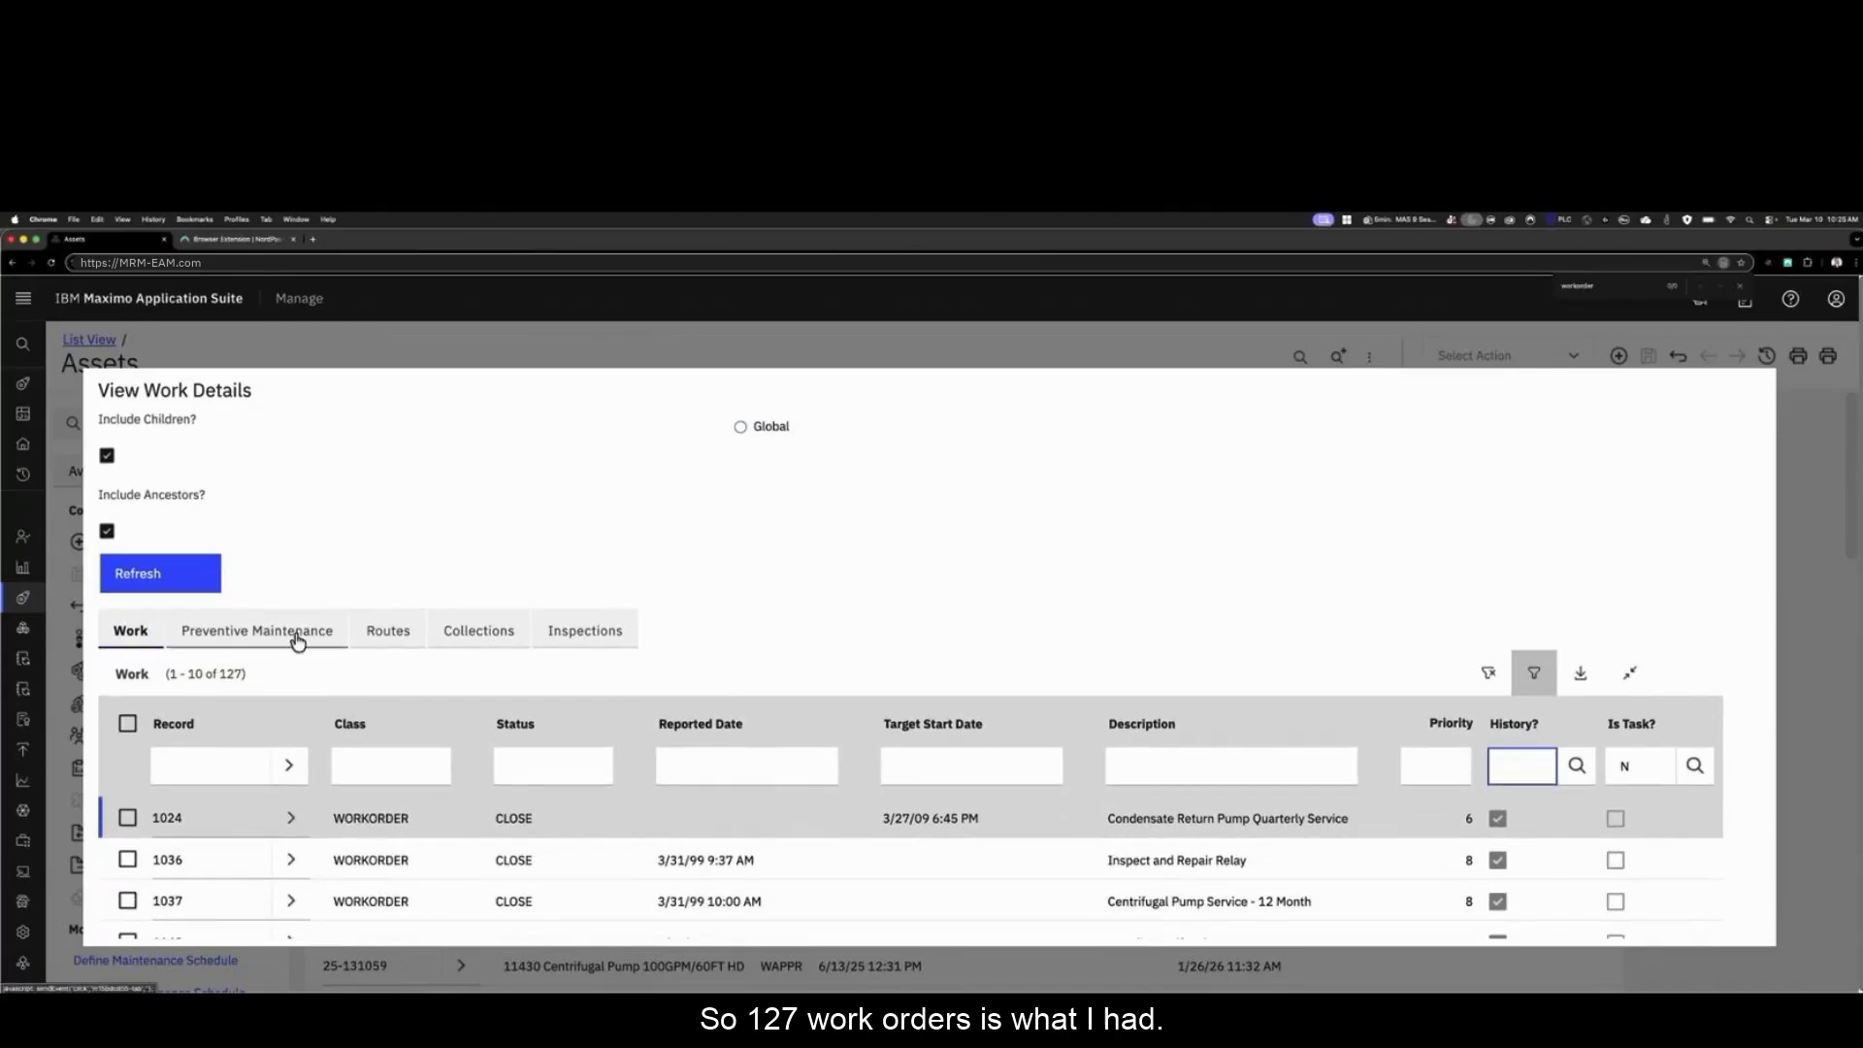
Step: Check the preventive maintenance records, routes and inspections in the asset's work details
left_click(284, 647)
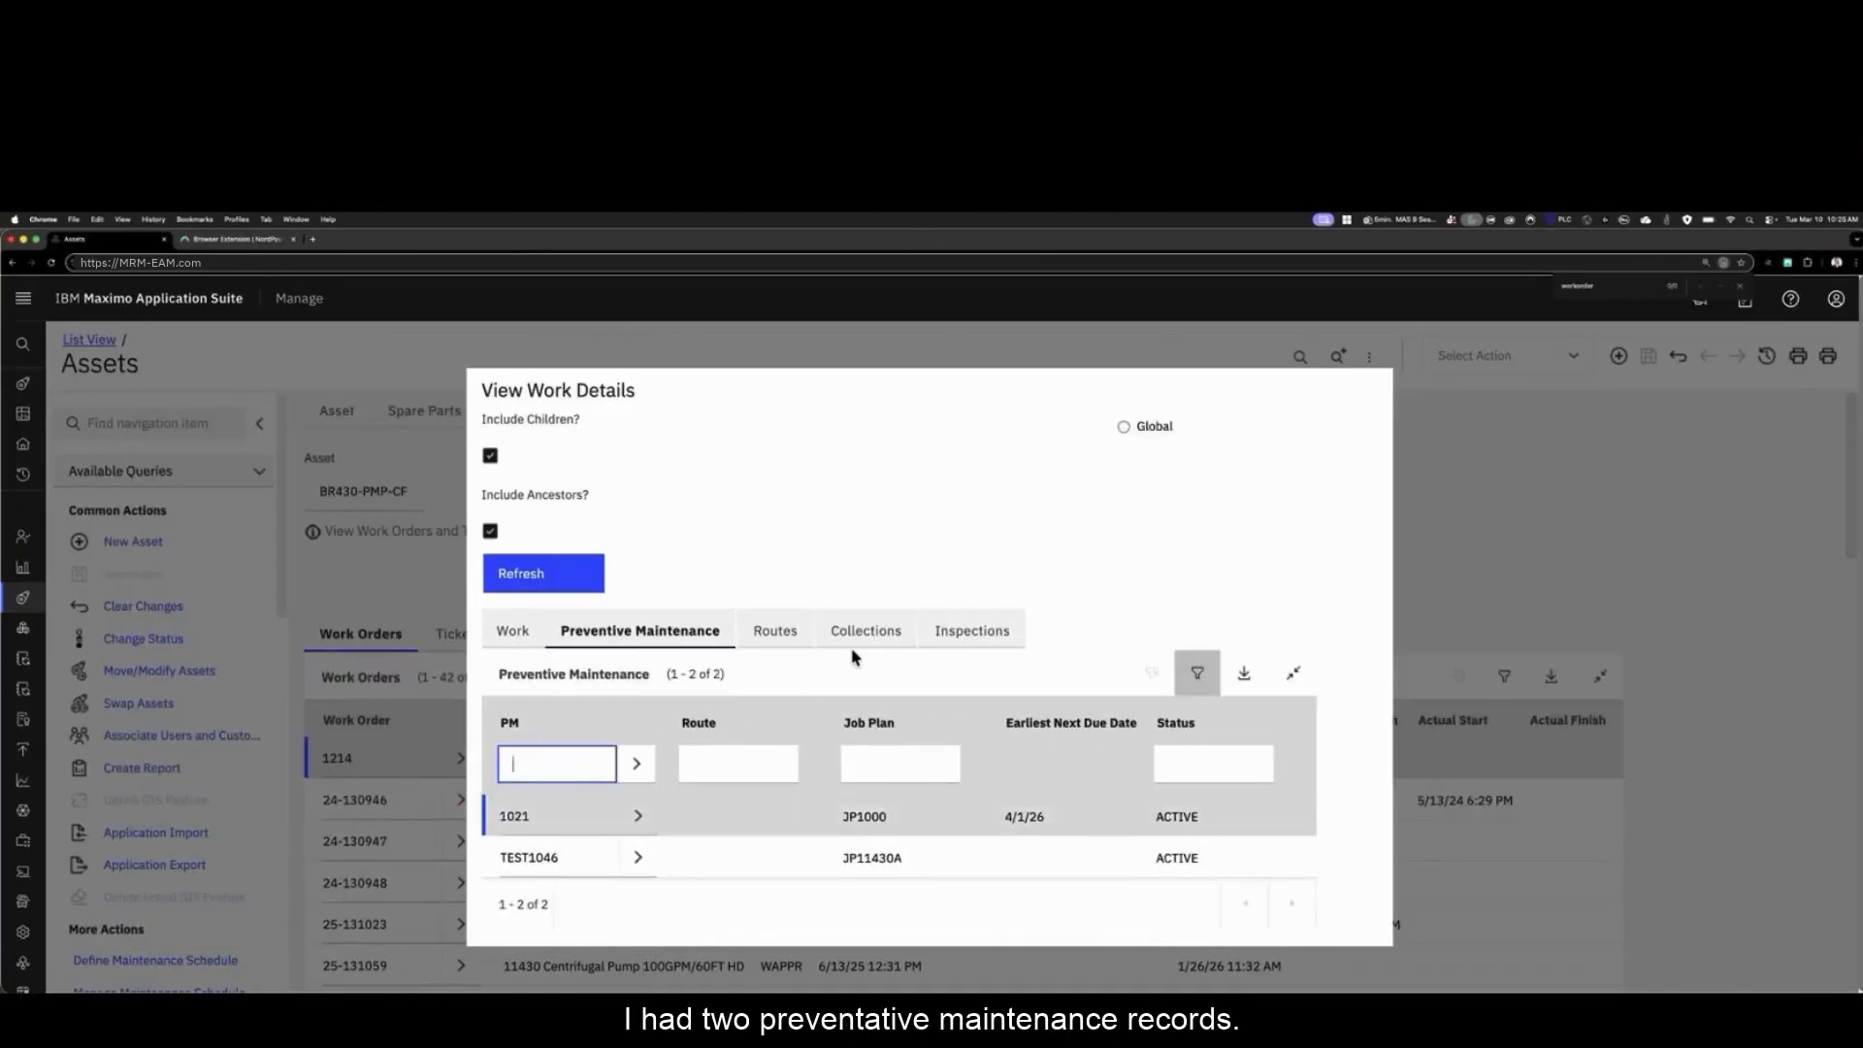
left_click(776, 631)
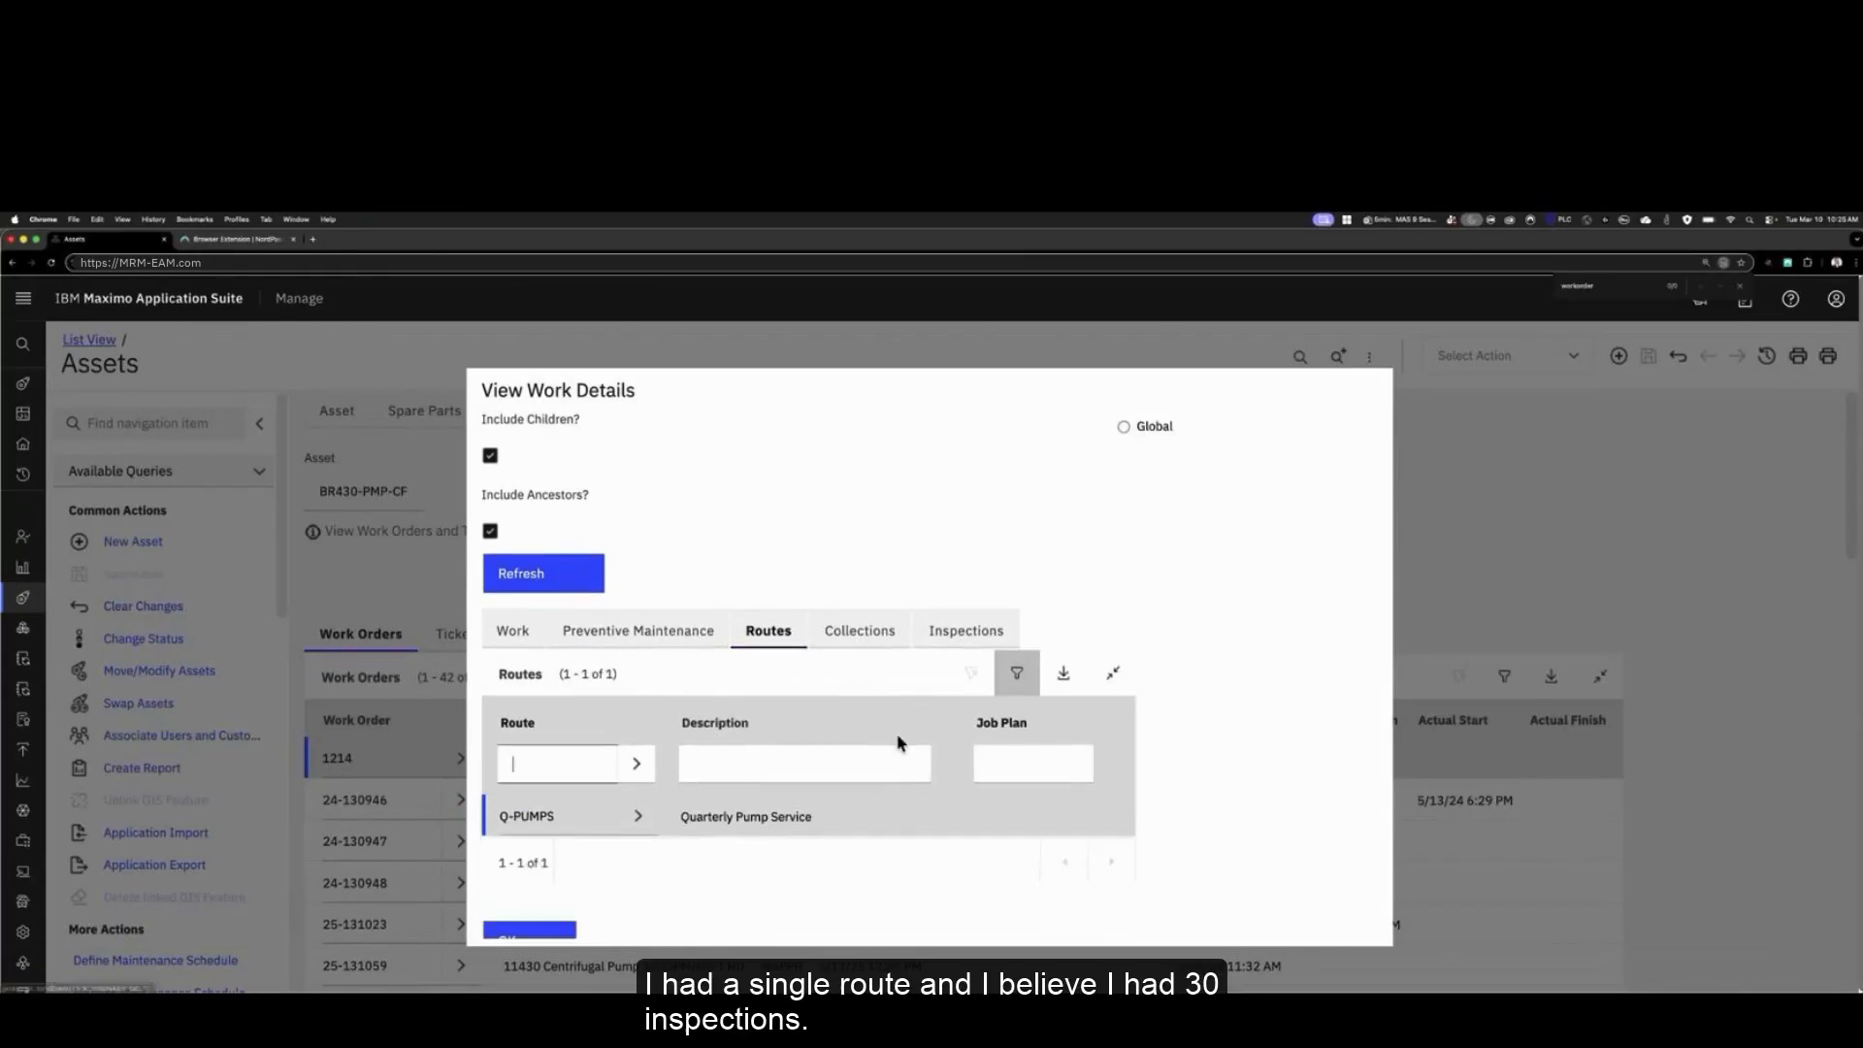
left_click(966, 631)
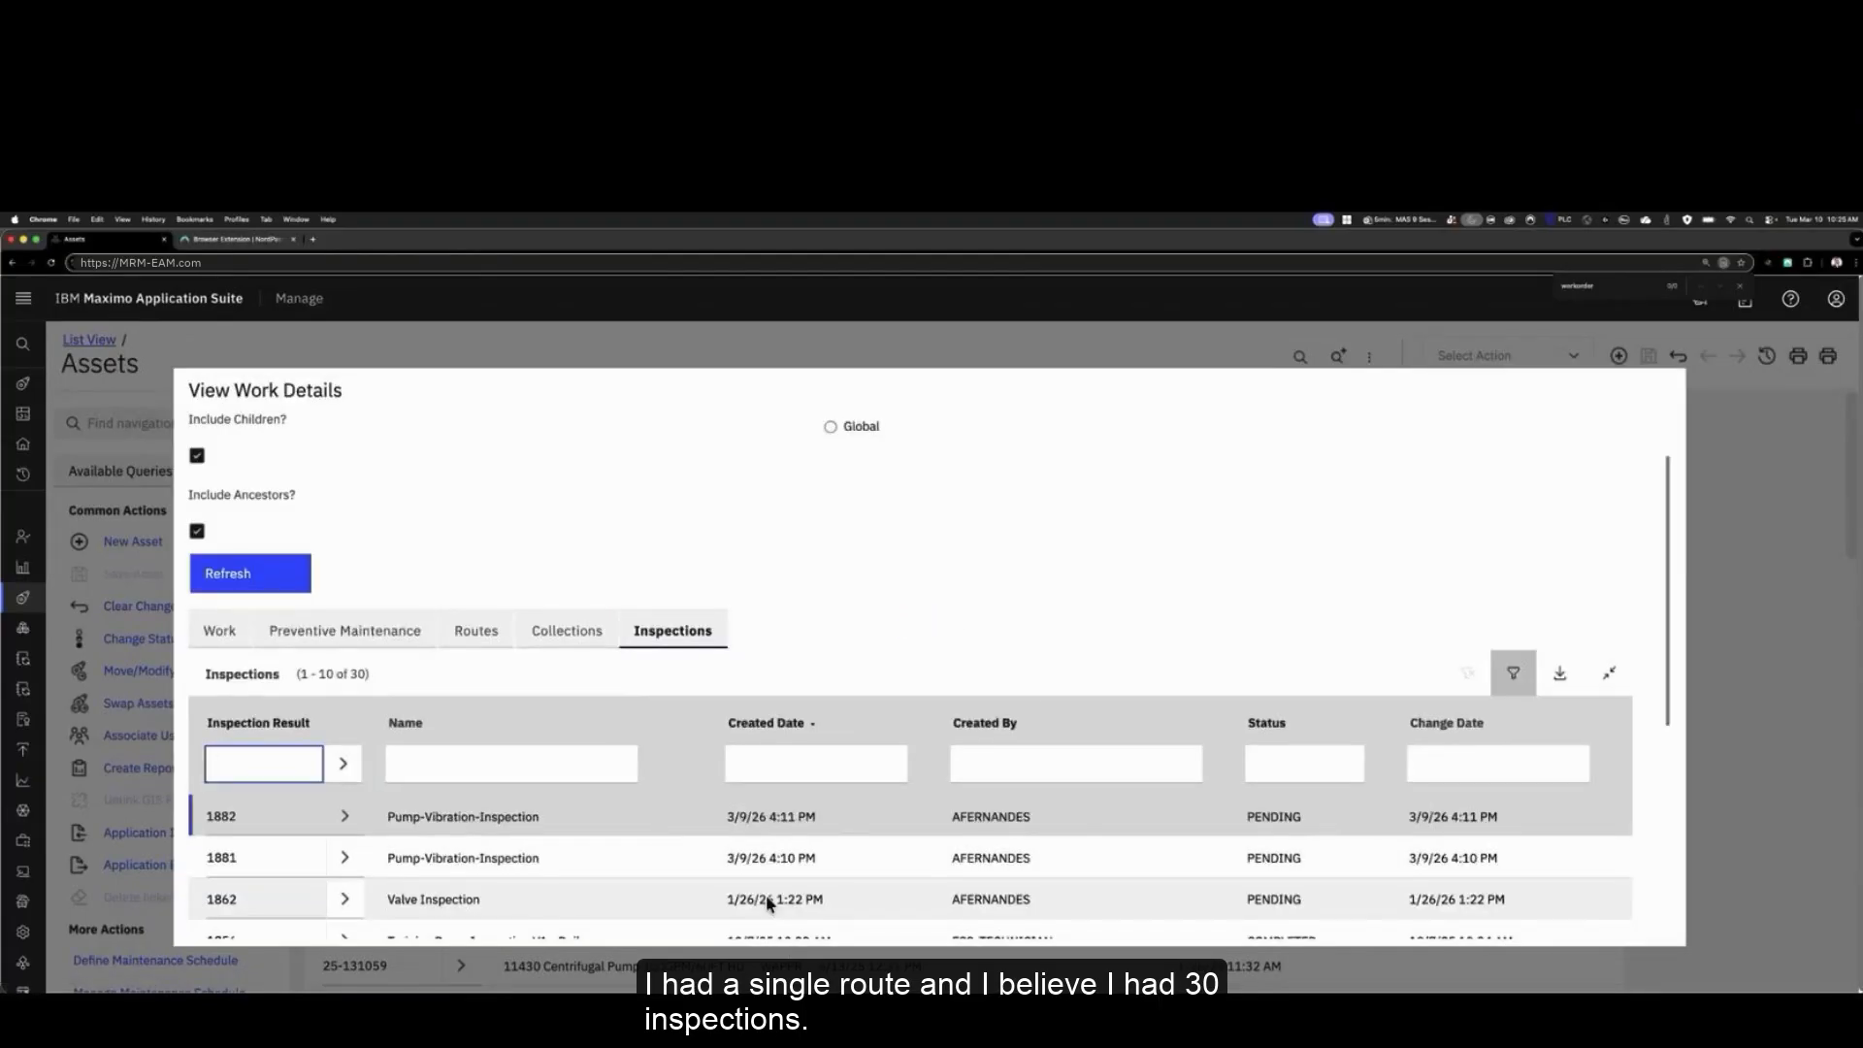
Step: Review the inspections listed in the renamed asset's work details and close the details
scroll(765, 893, "down", 5)
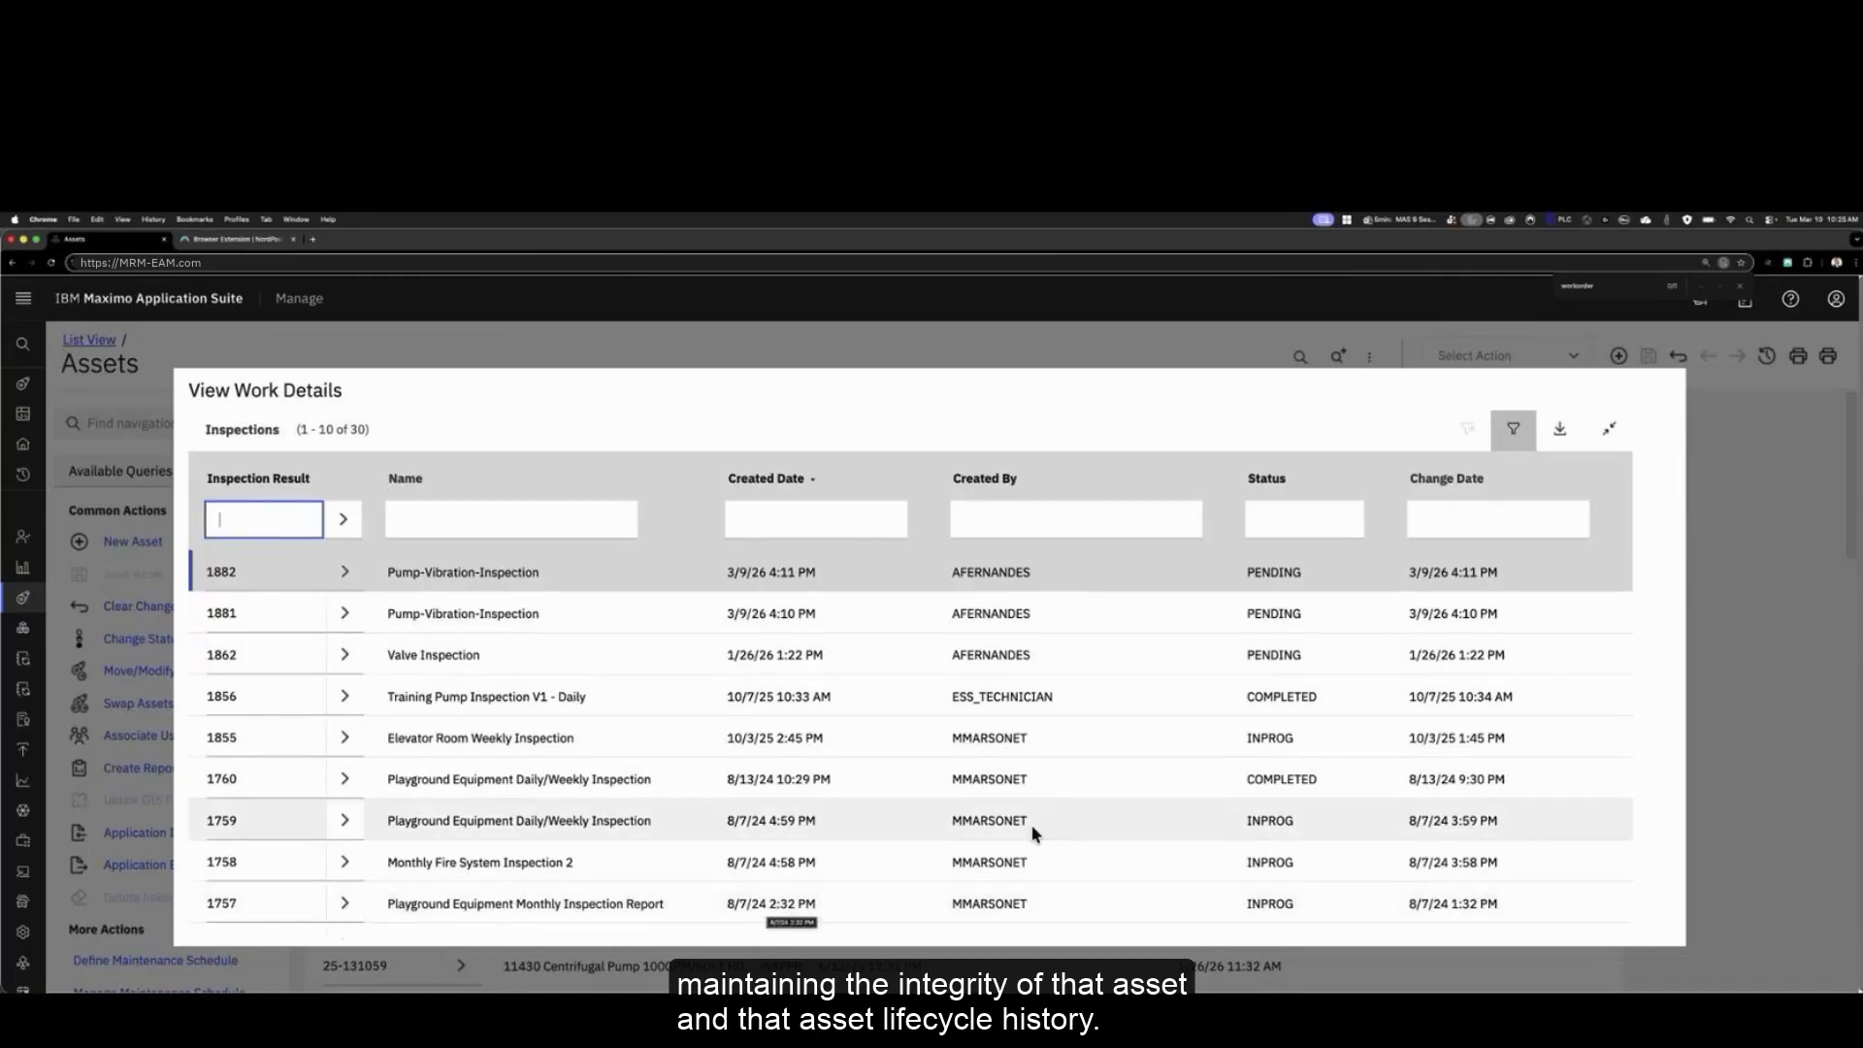
scroll(1039, 821, "down", 3)
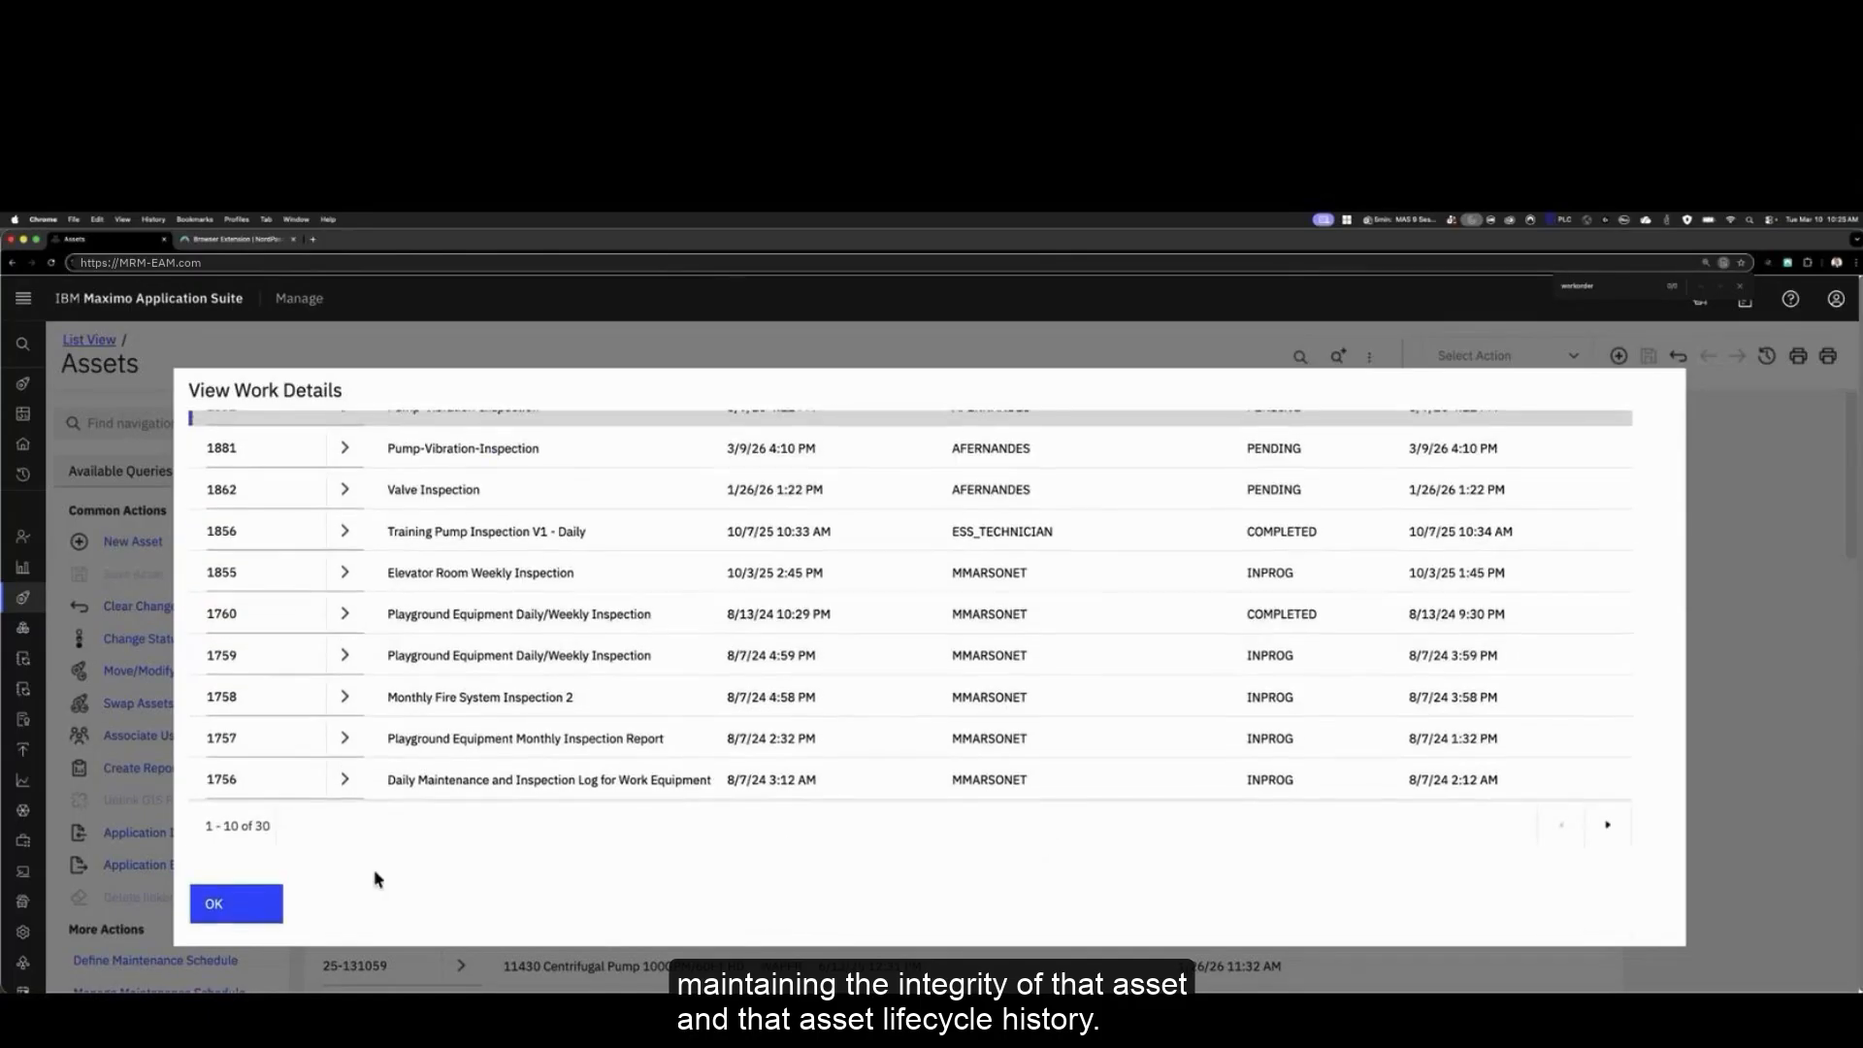
left_click(235, 910)
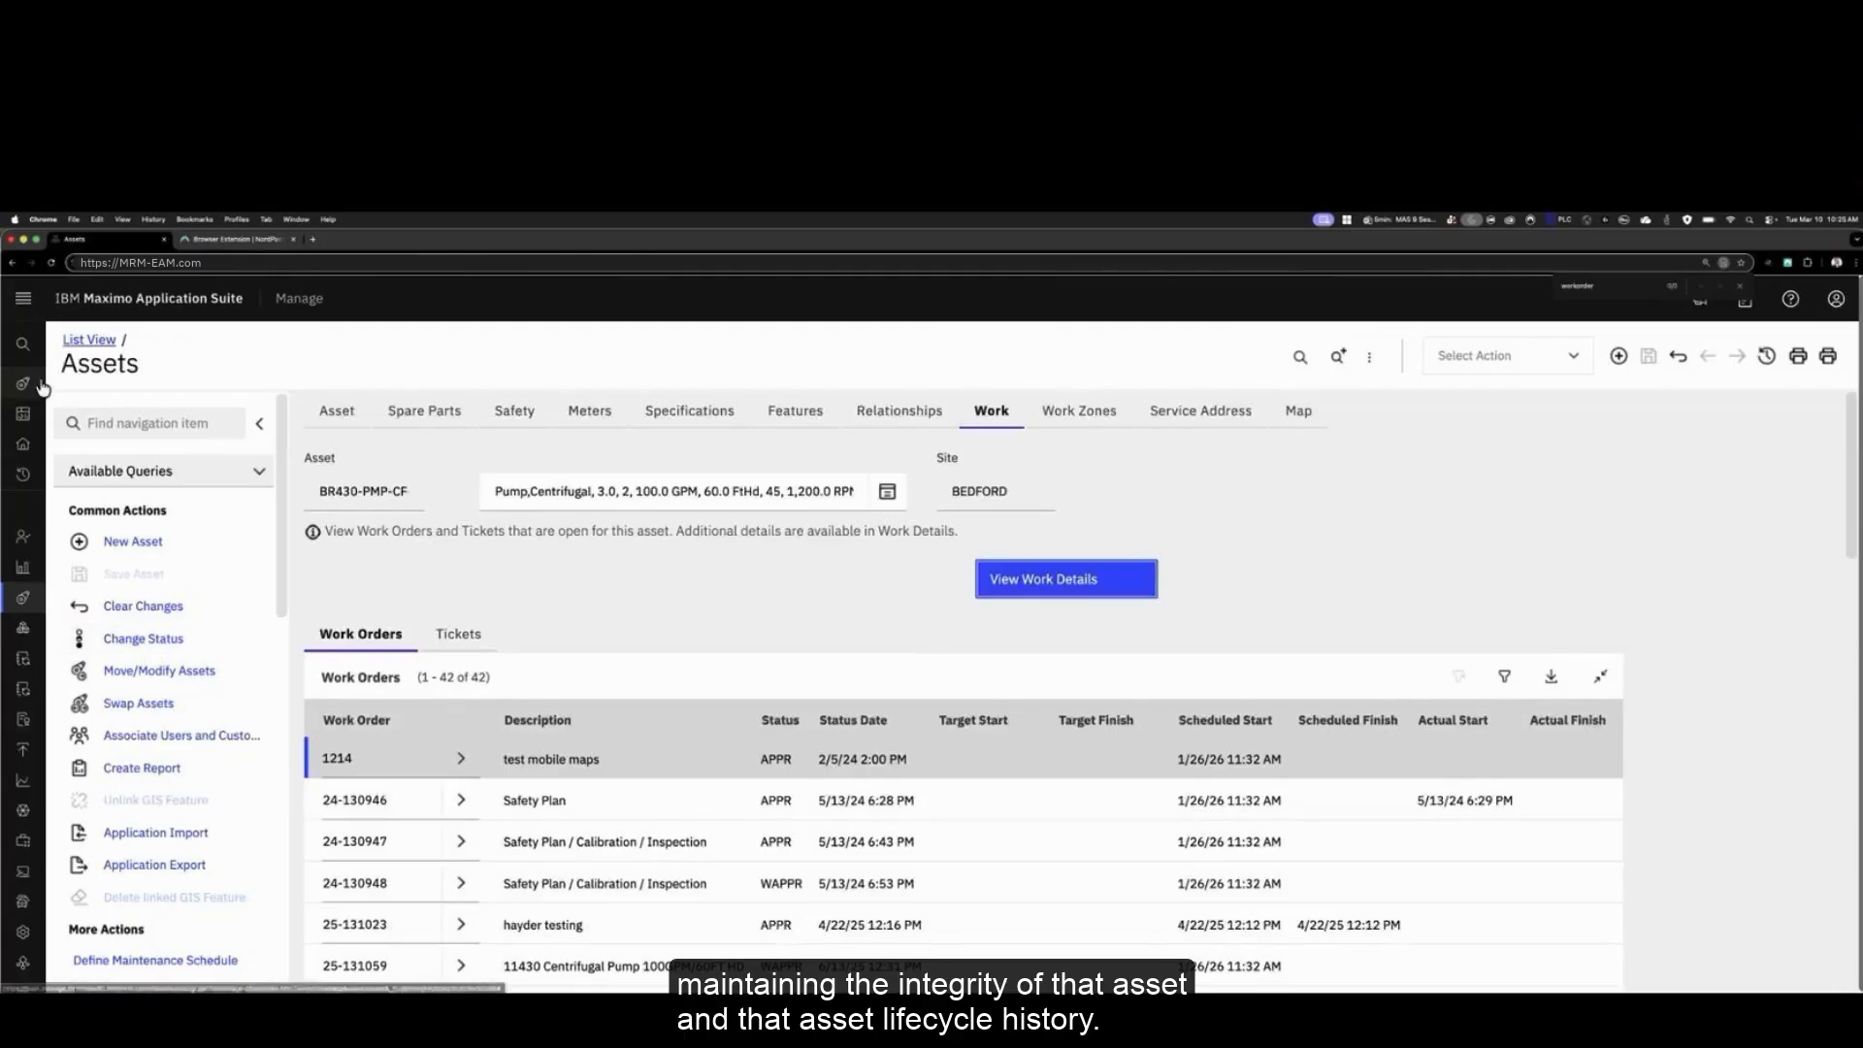
Step: Go to MRM Rename and open job 1067, "Rename JPs with JP-", from the jobs list sorted by job number
left_click(58, 344)
type("rename")
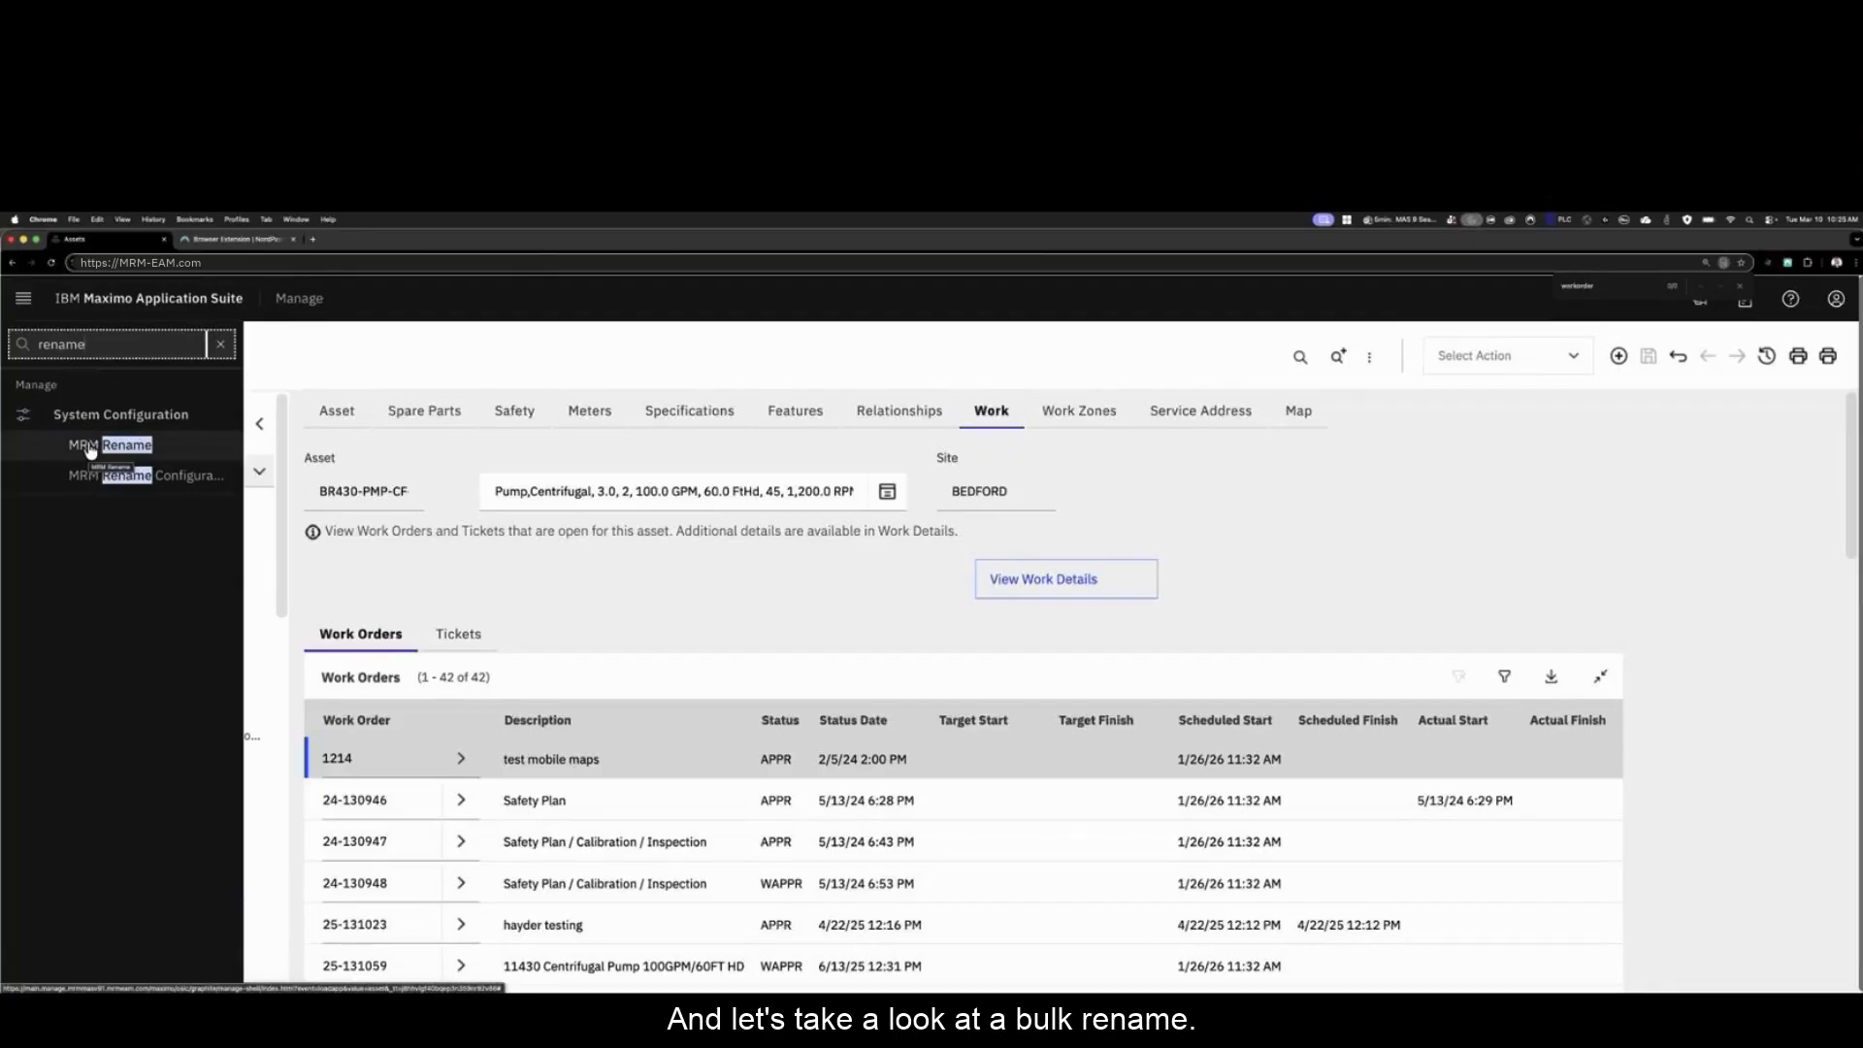
left_click(90, 446)
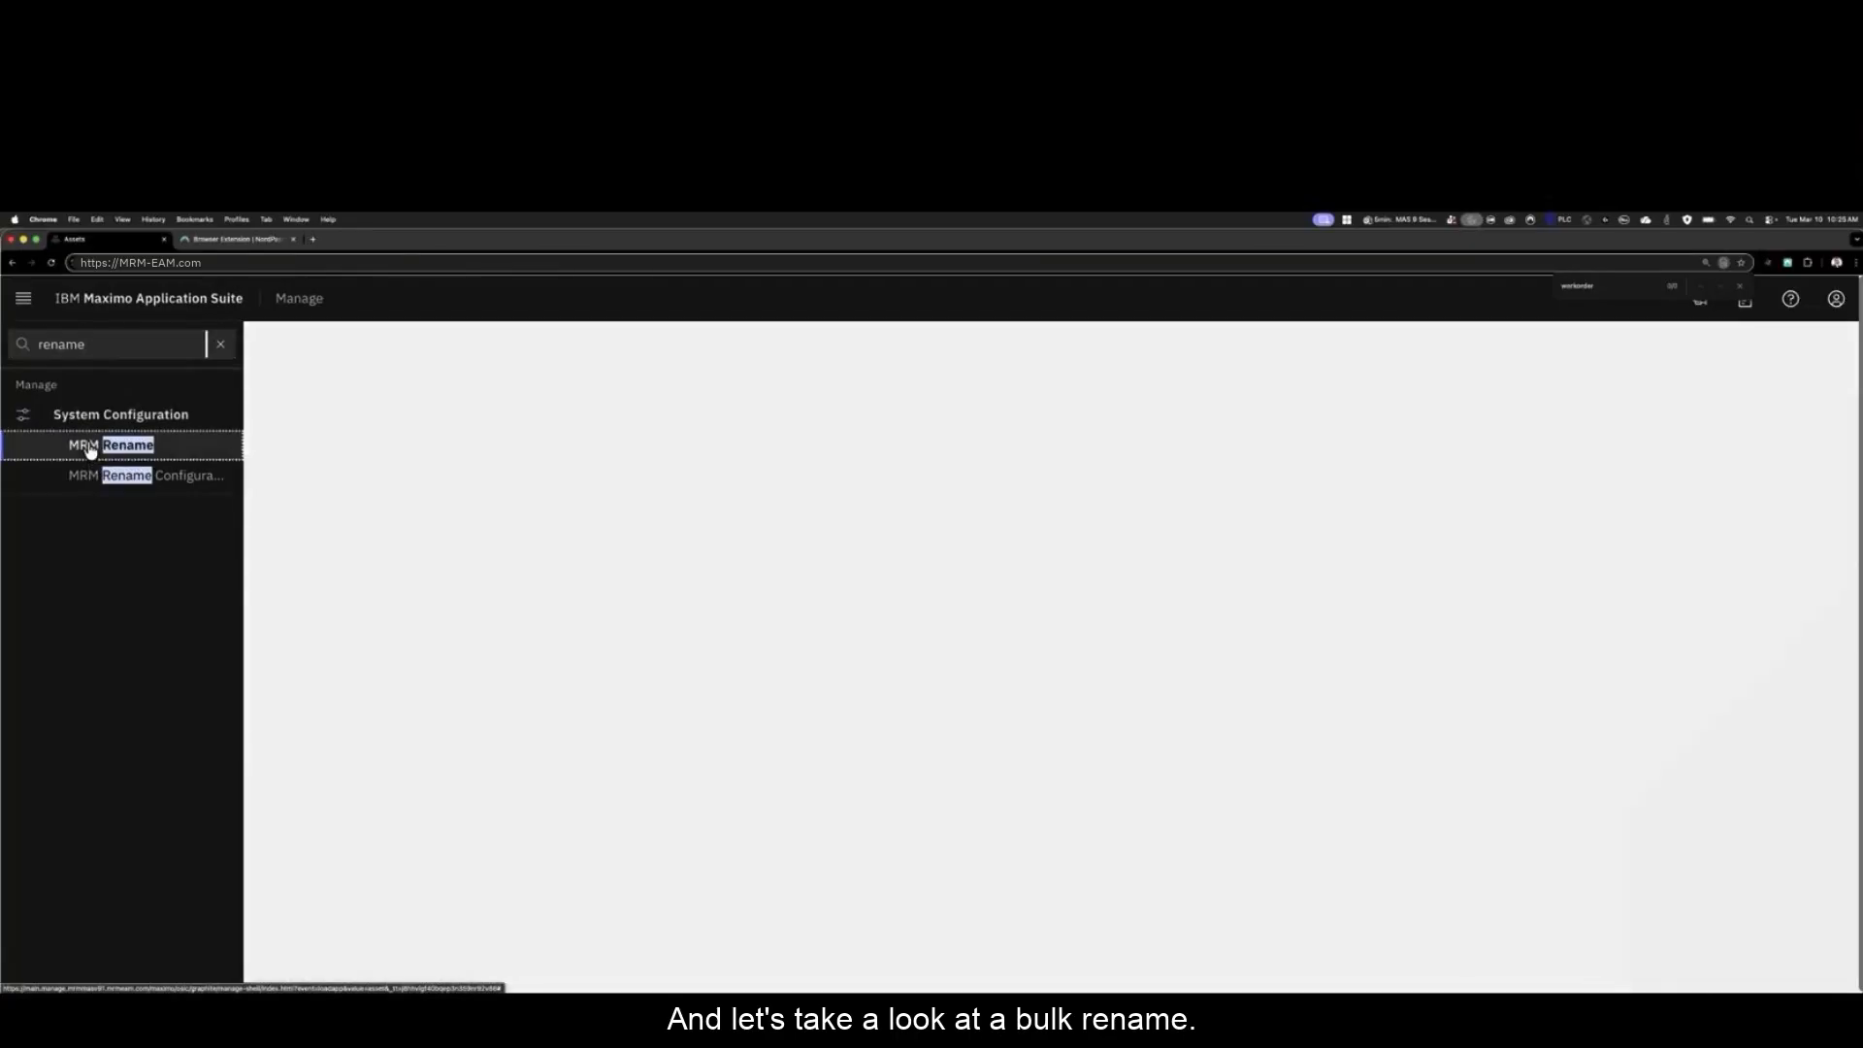
key("Return")
left_click(371, 466)
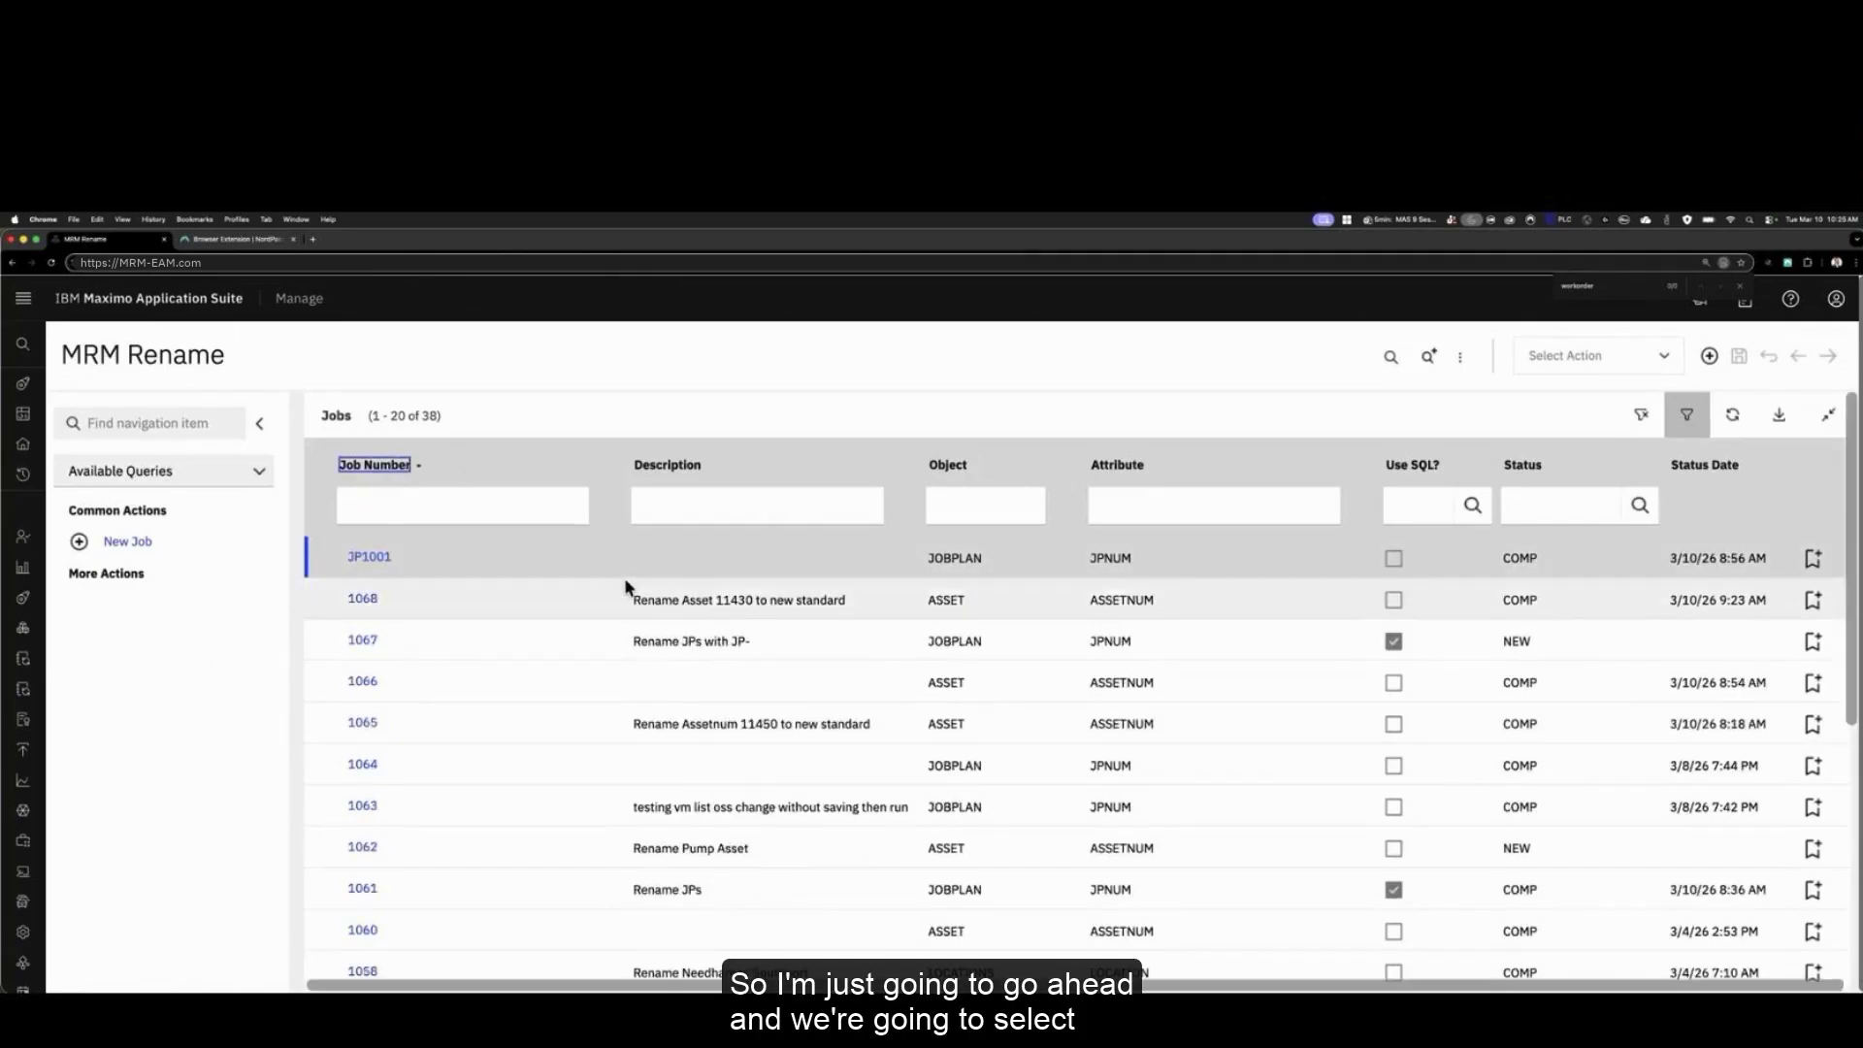
left_click(365, 640)
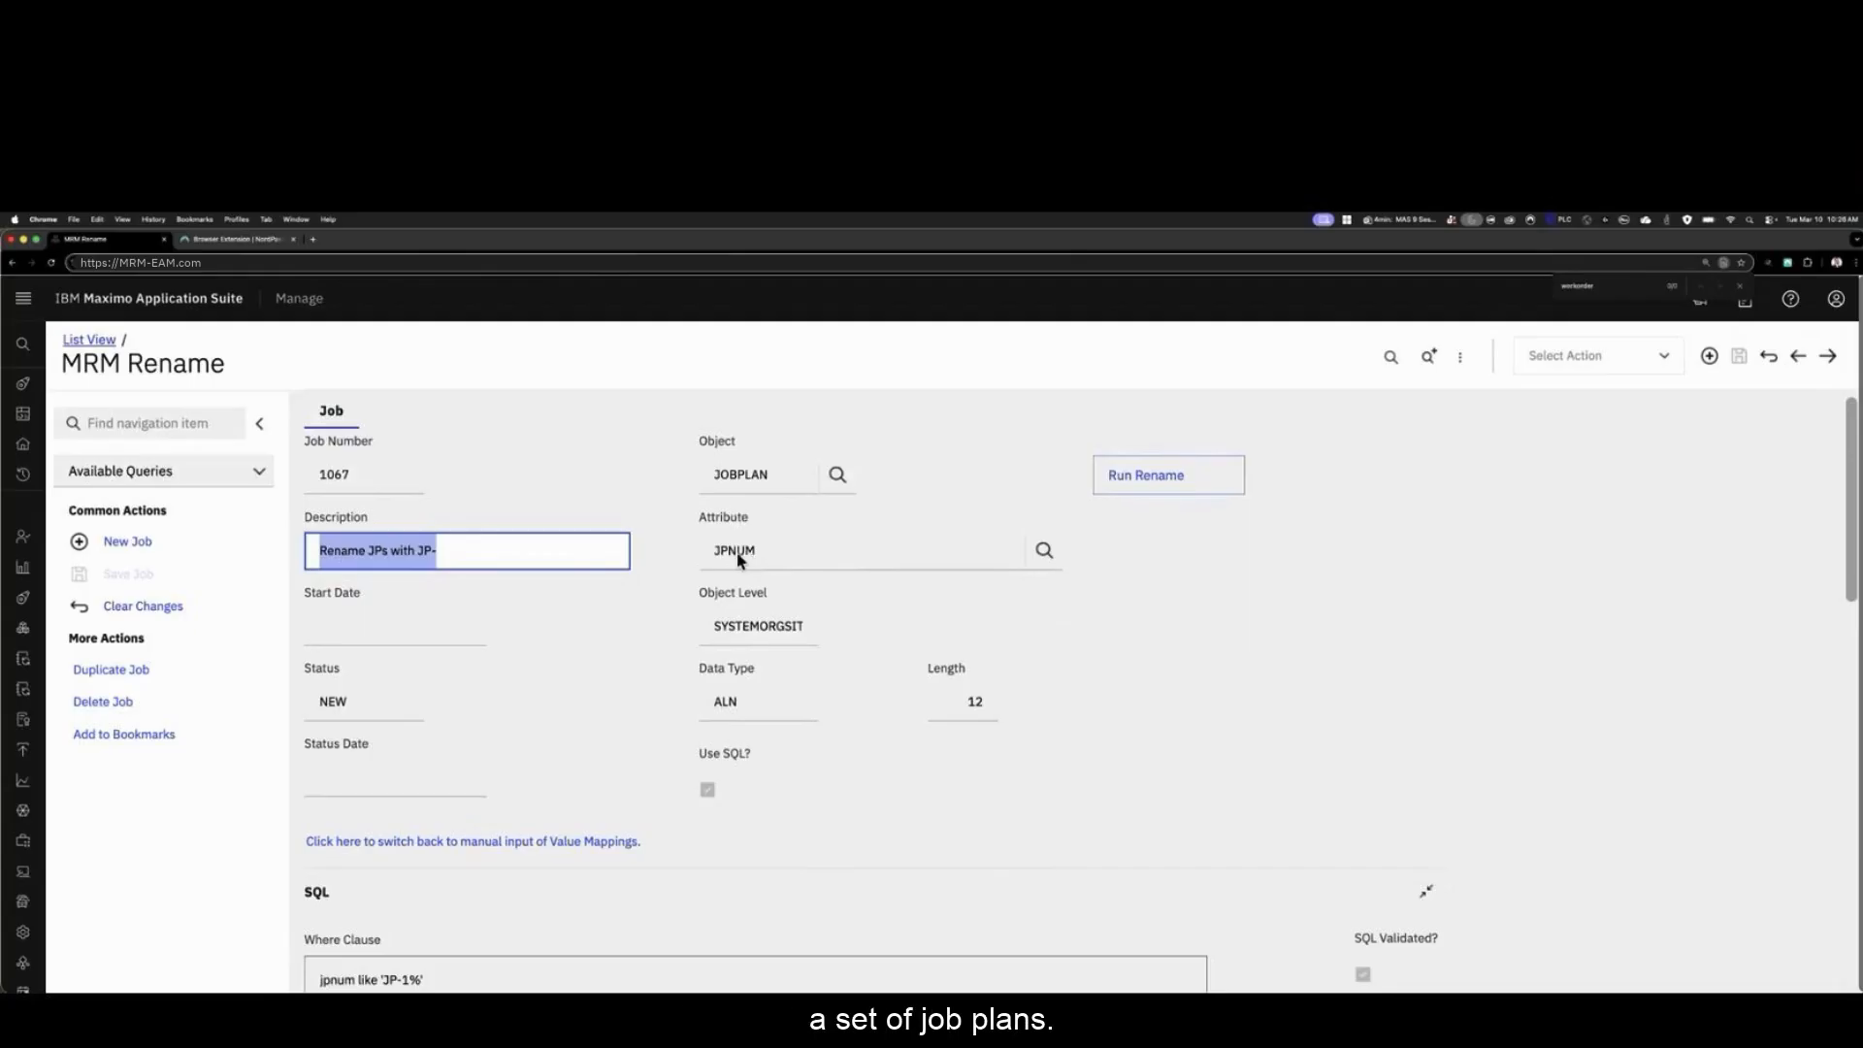
Step: Make the job's SQL inputs editable and review its where clause and new value expression
scroll(740, 558, "down", 4)
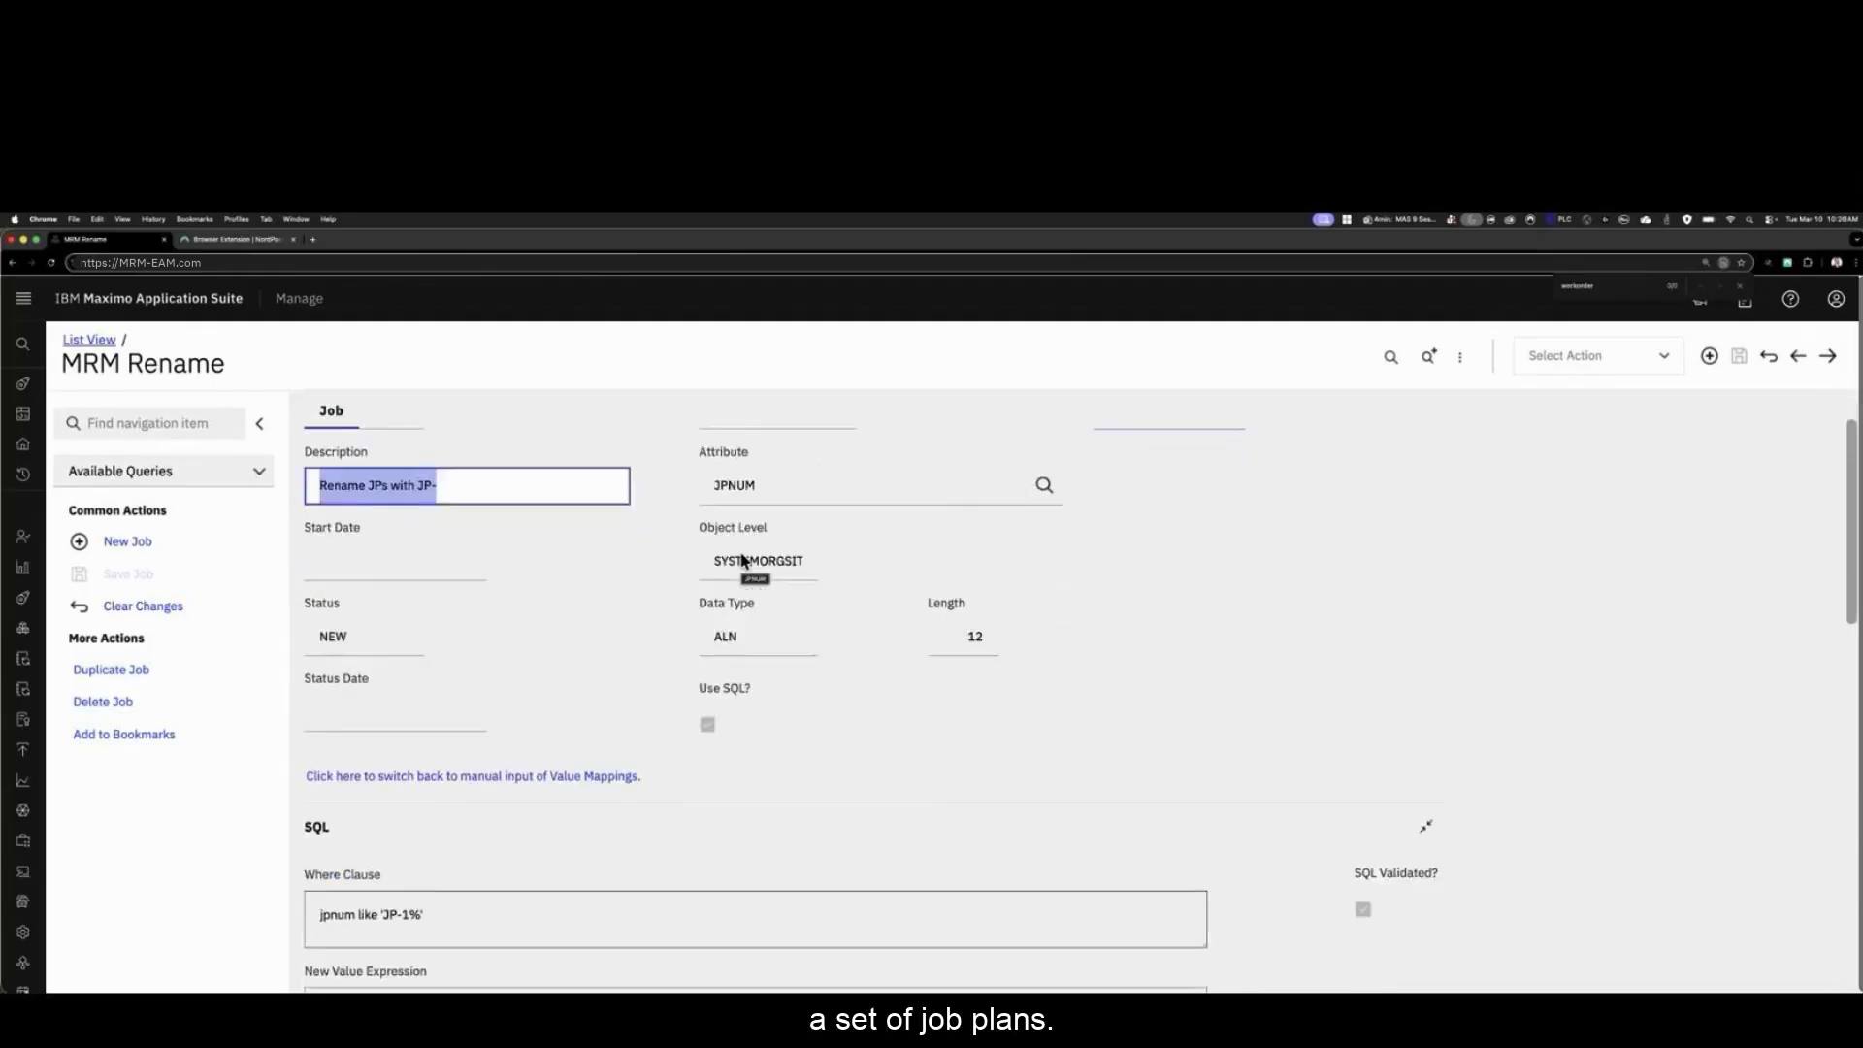
scroll(740, 560, "down", 2)
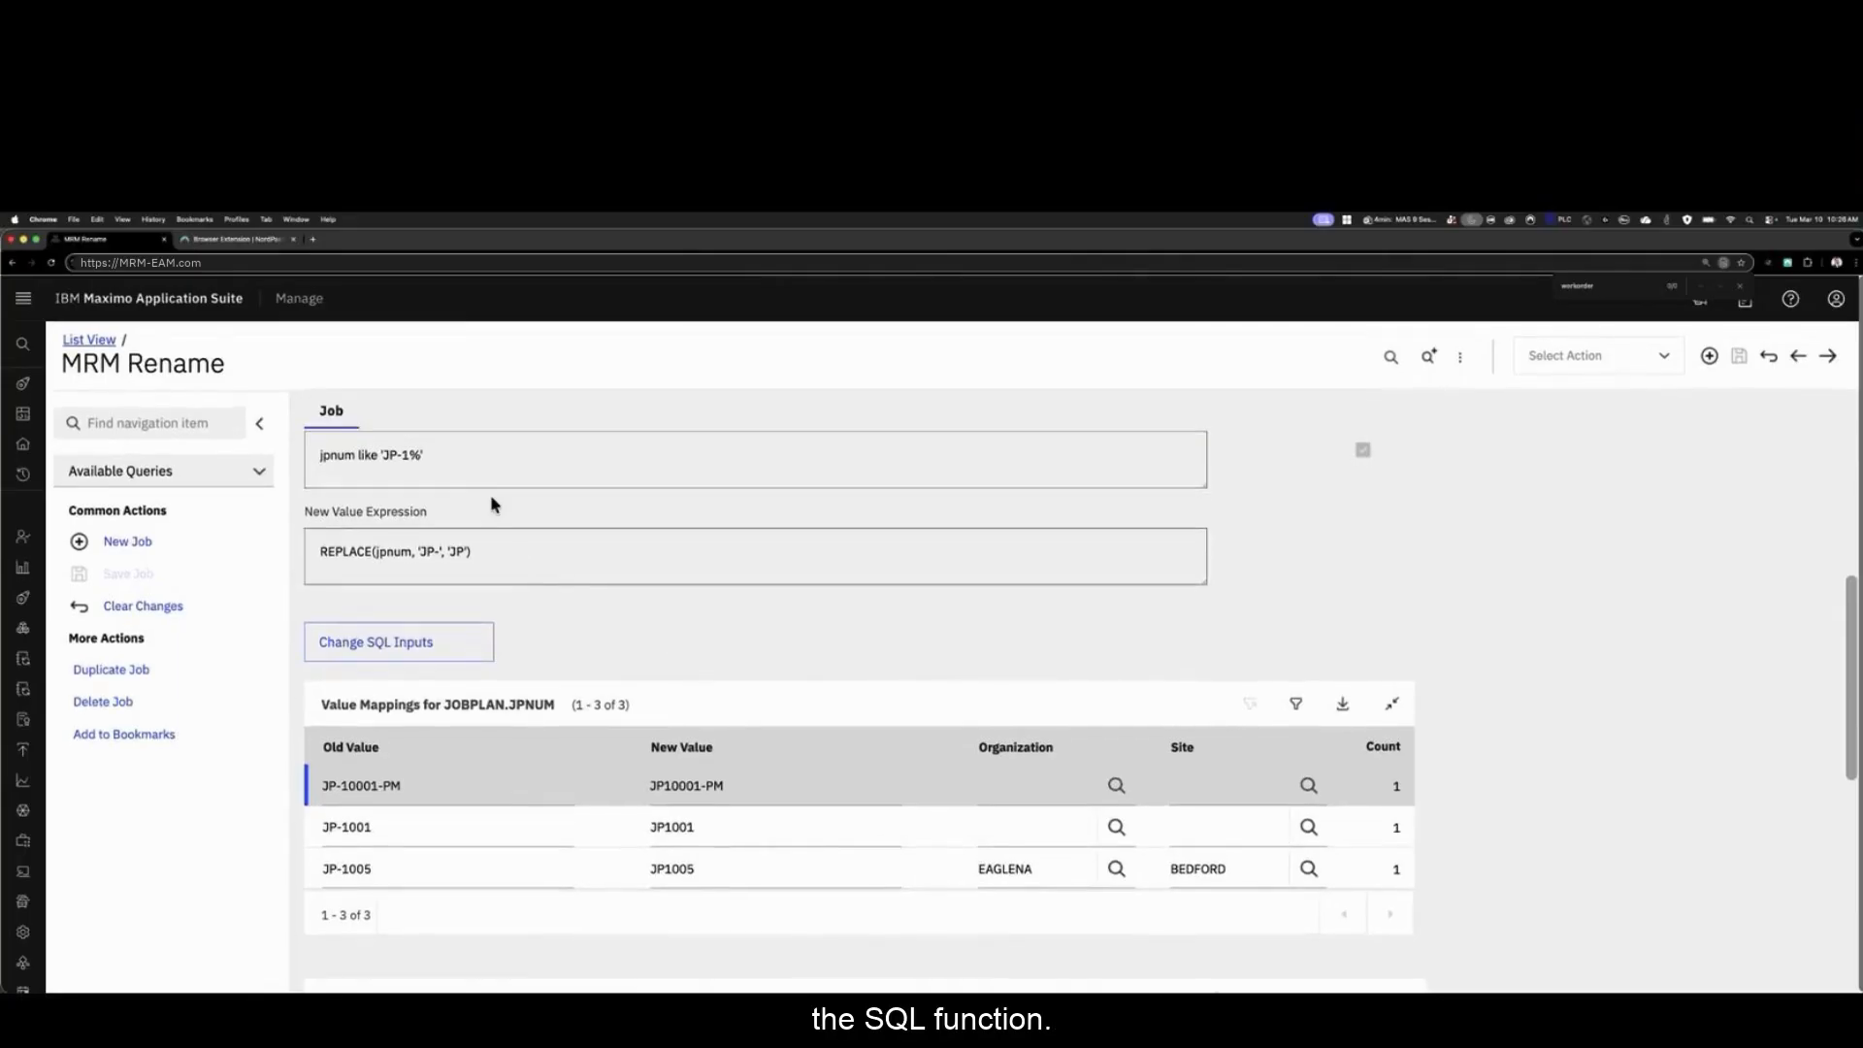
left_click(441, 636)
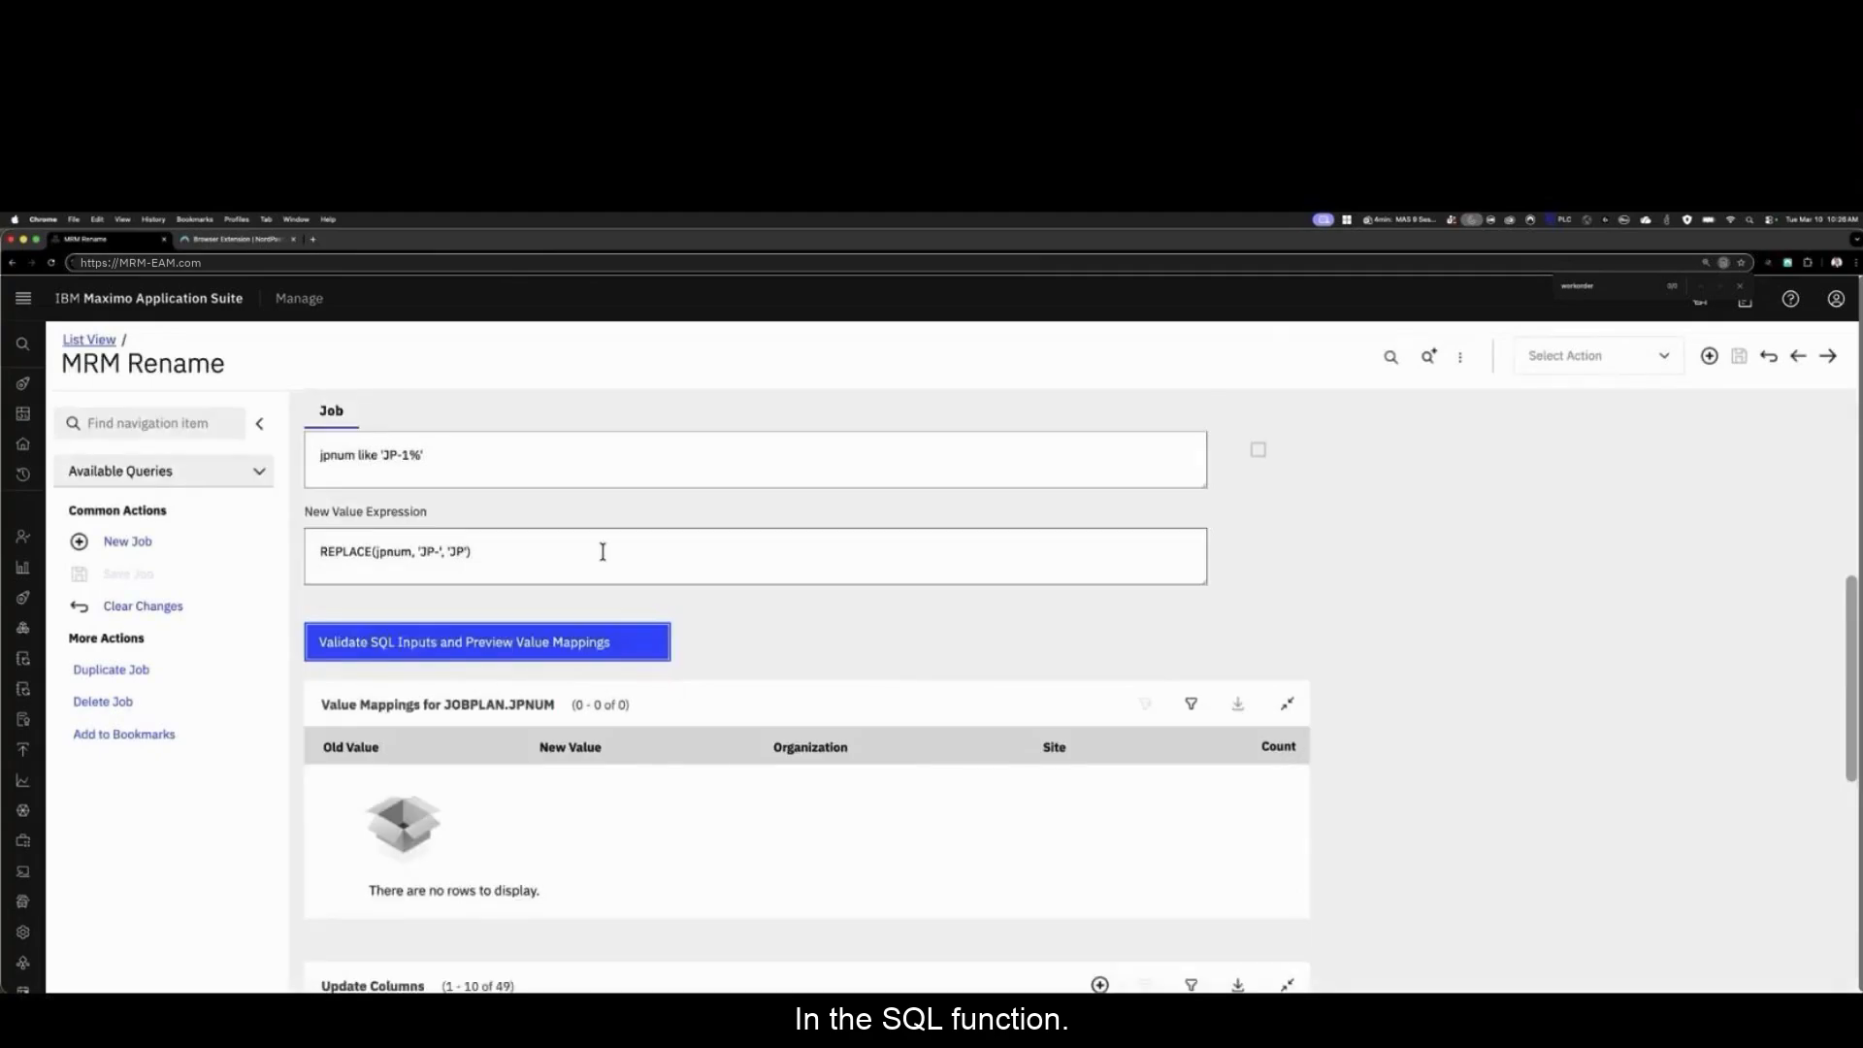
scroll(602, 551, "up", 3)
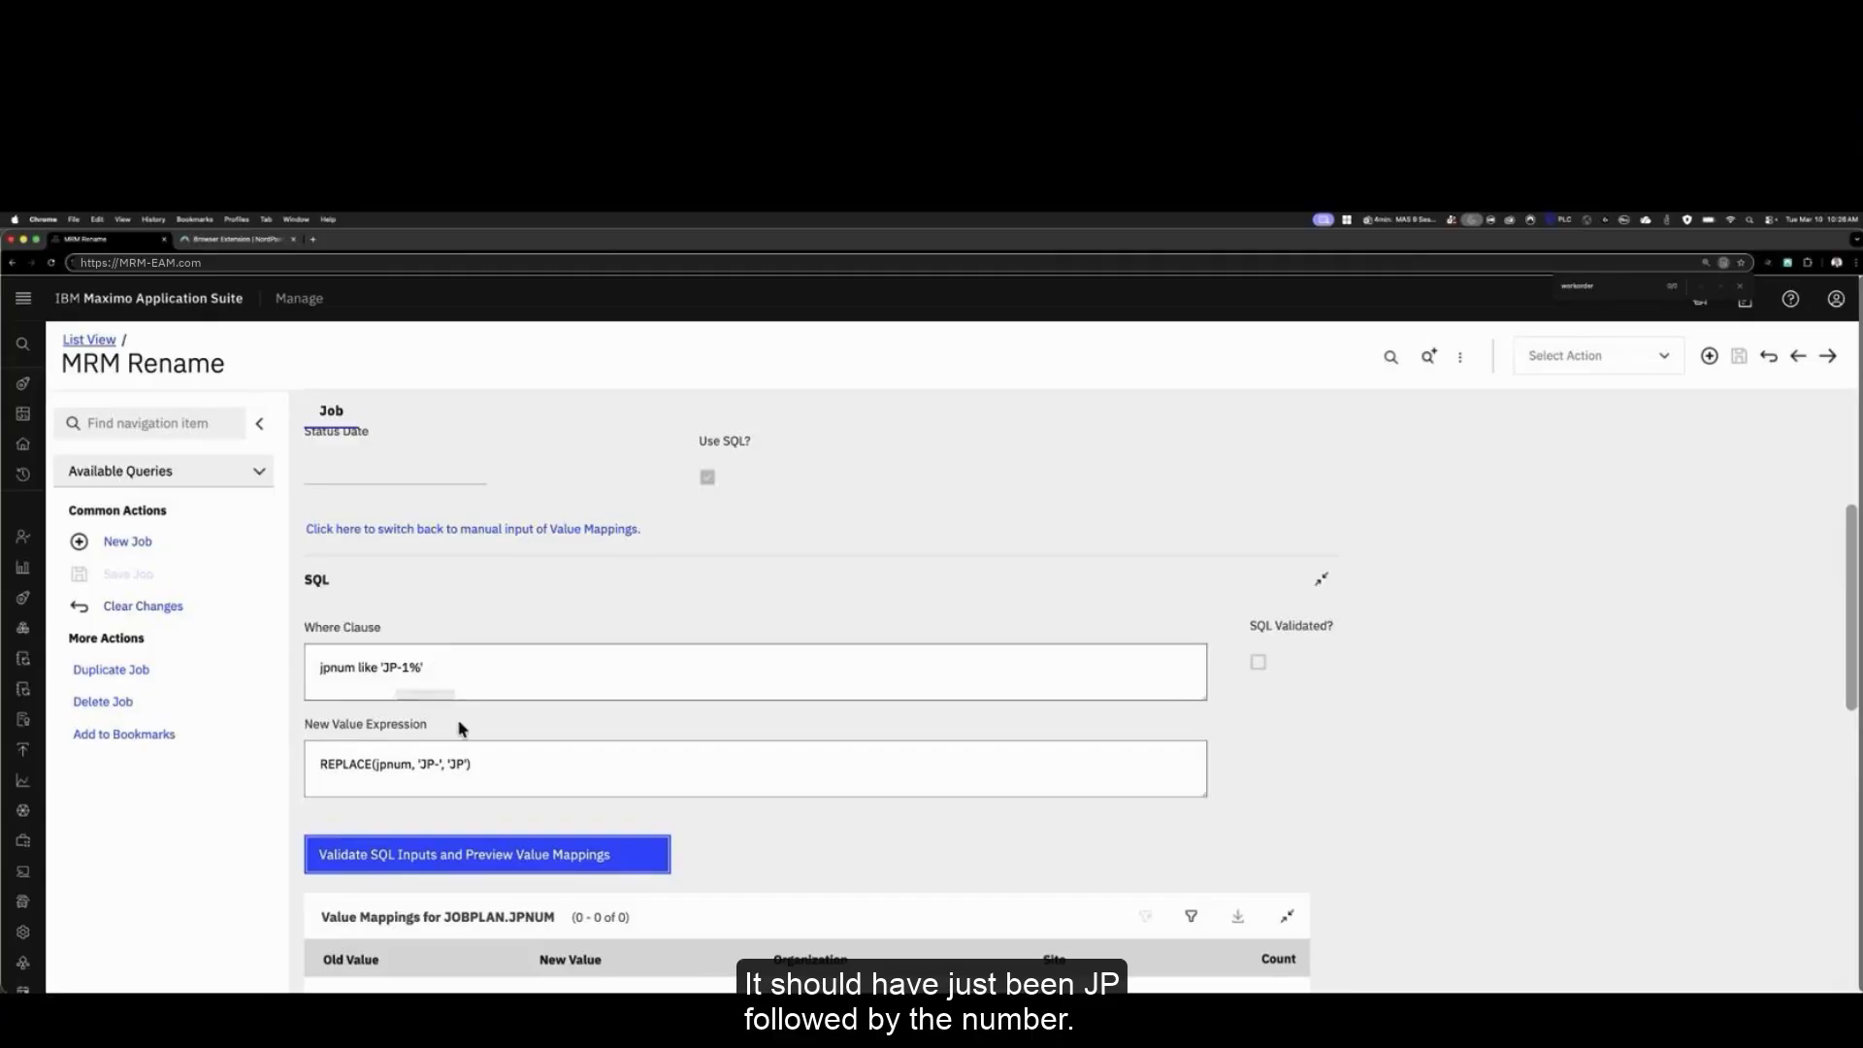
scroll(427, 669, "down", 1)
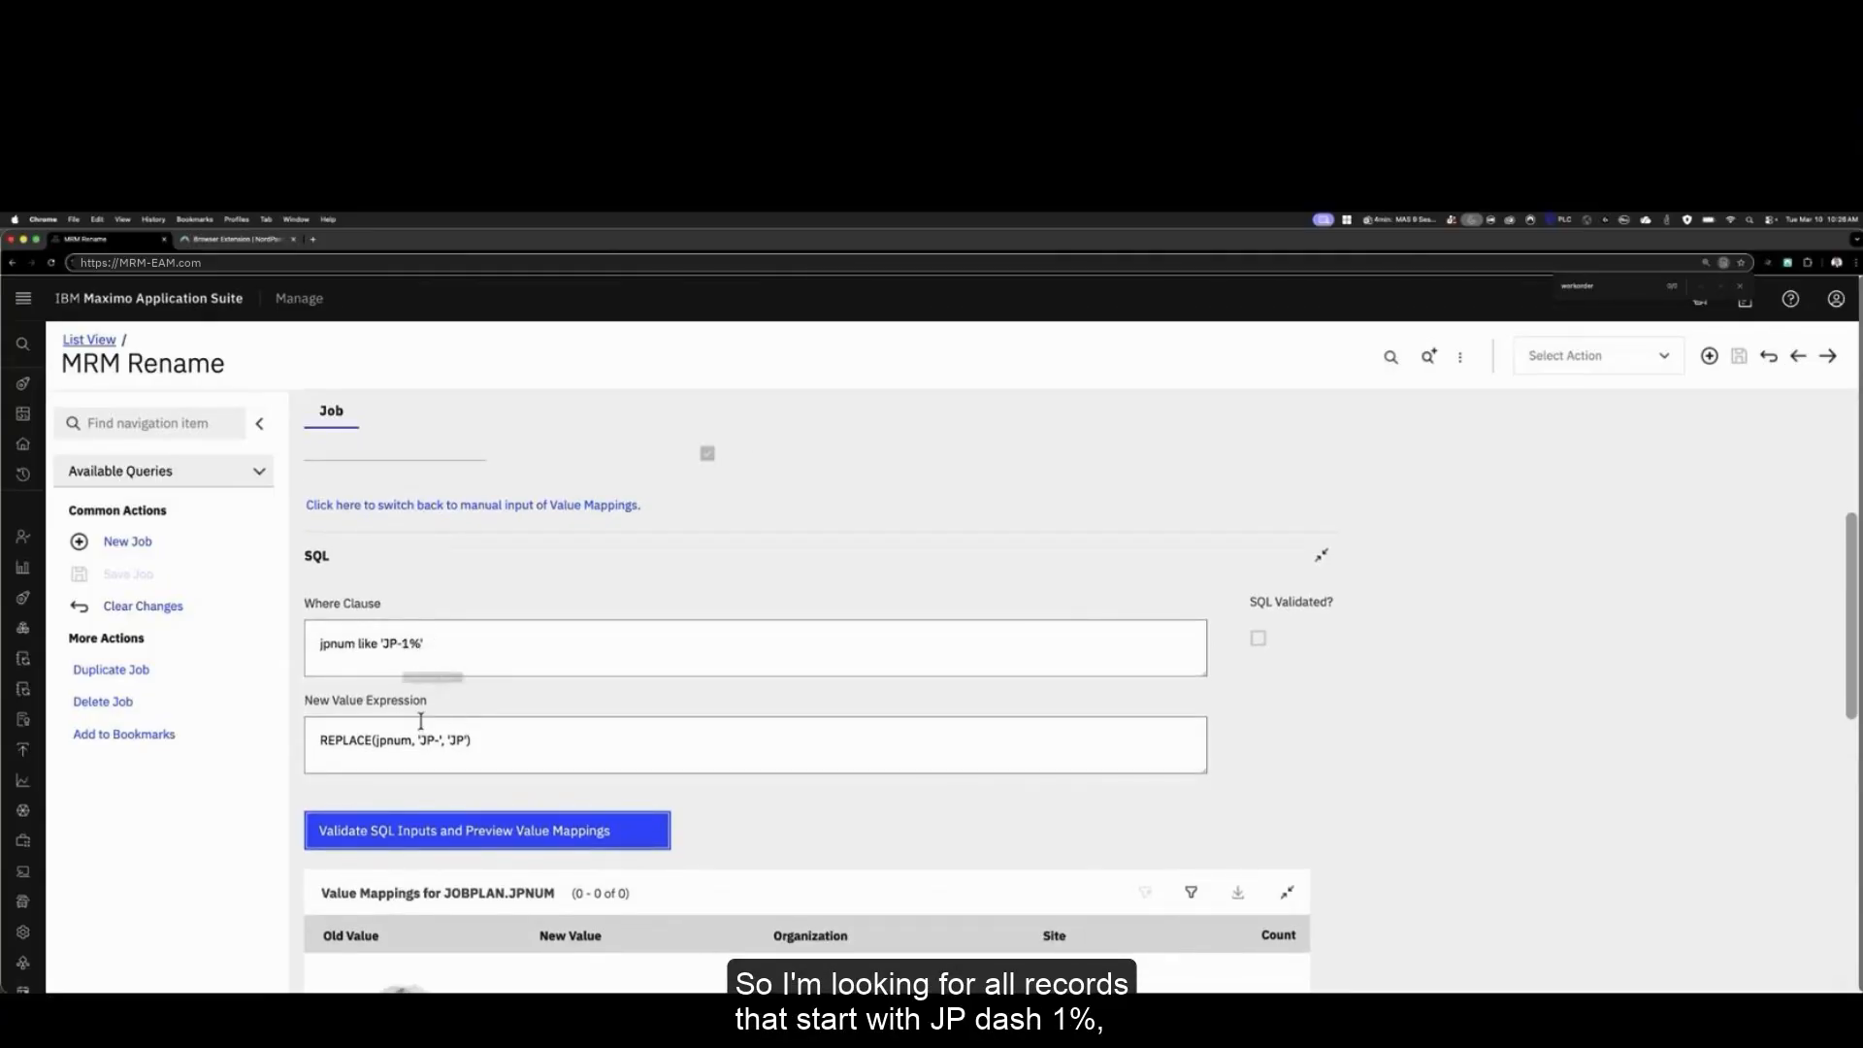
scroll(418, 752, "down", 1)
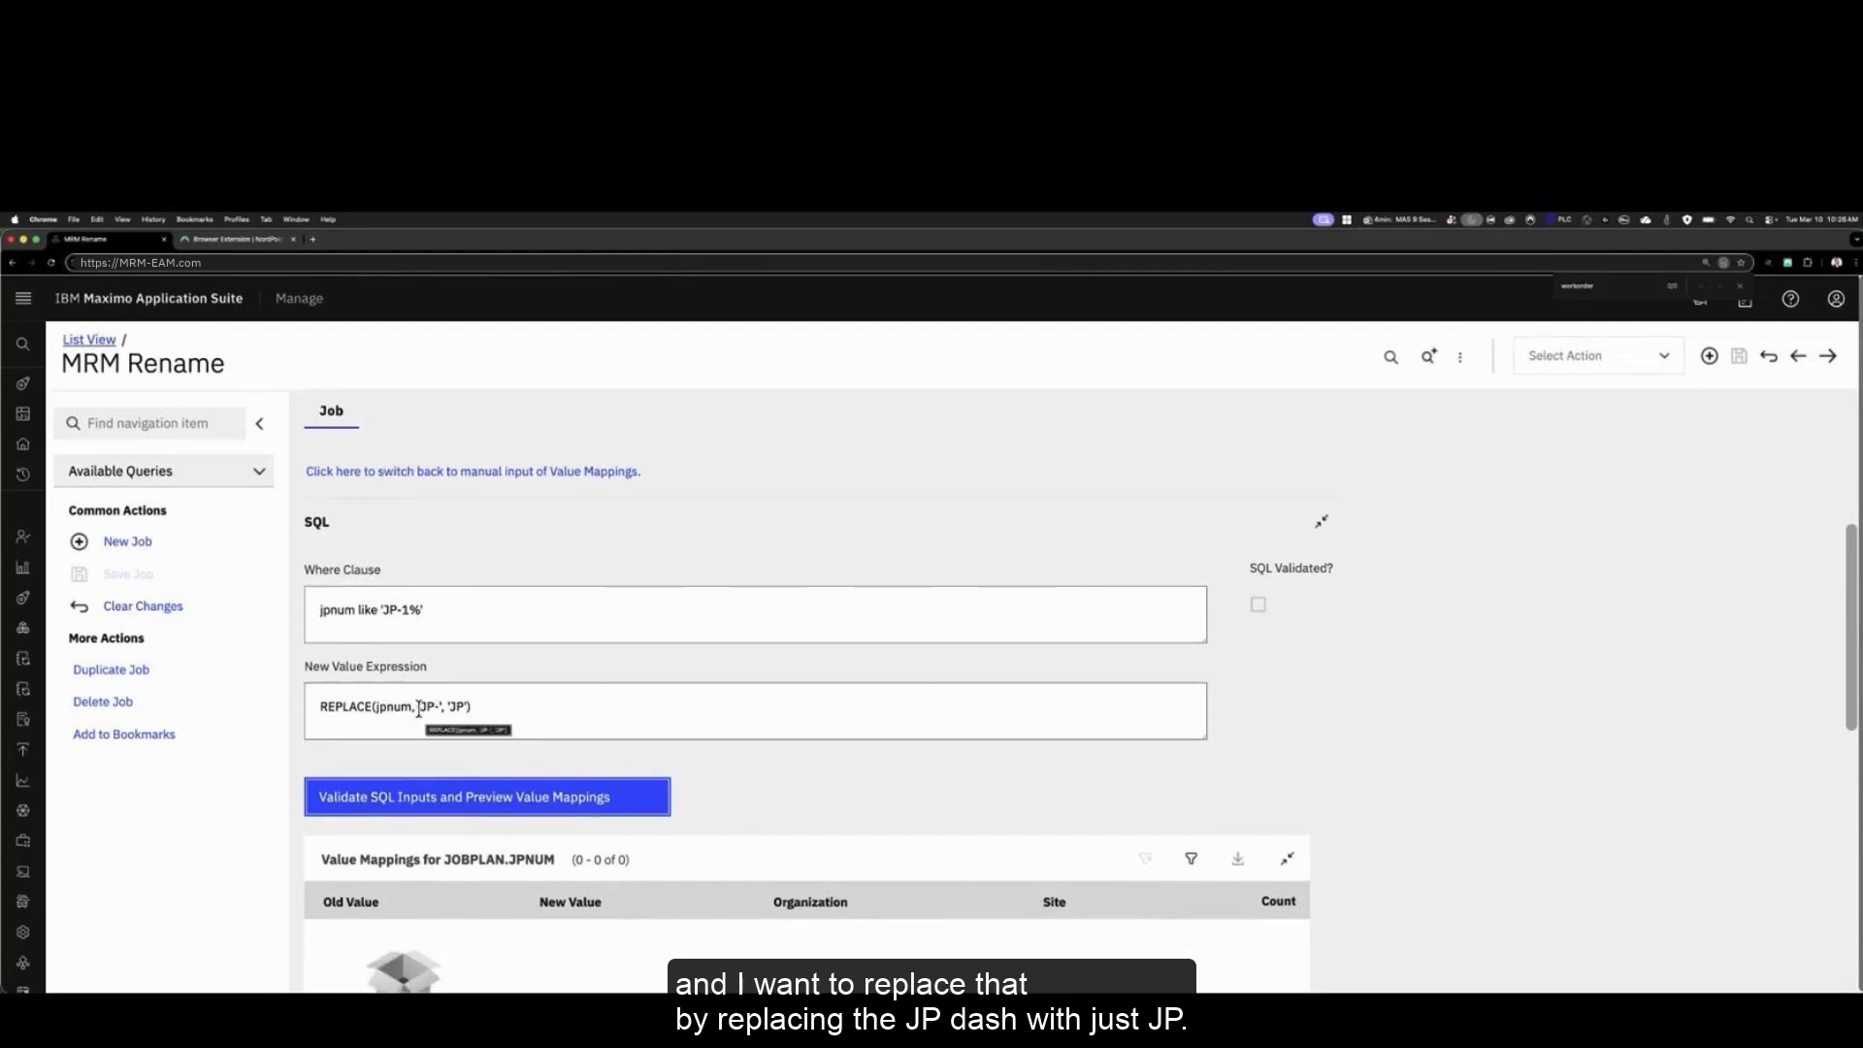
Step: Try to validate the SQL inputs with the new value expression REPLACE(jpnum, 'JP-', 'JPABC123')
left_click(463, 708)
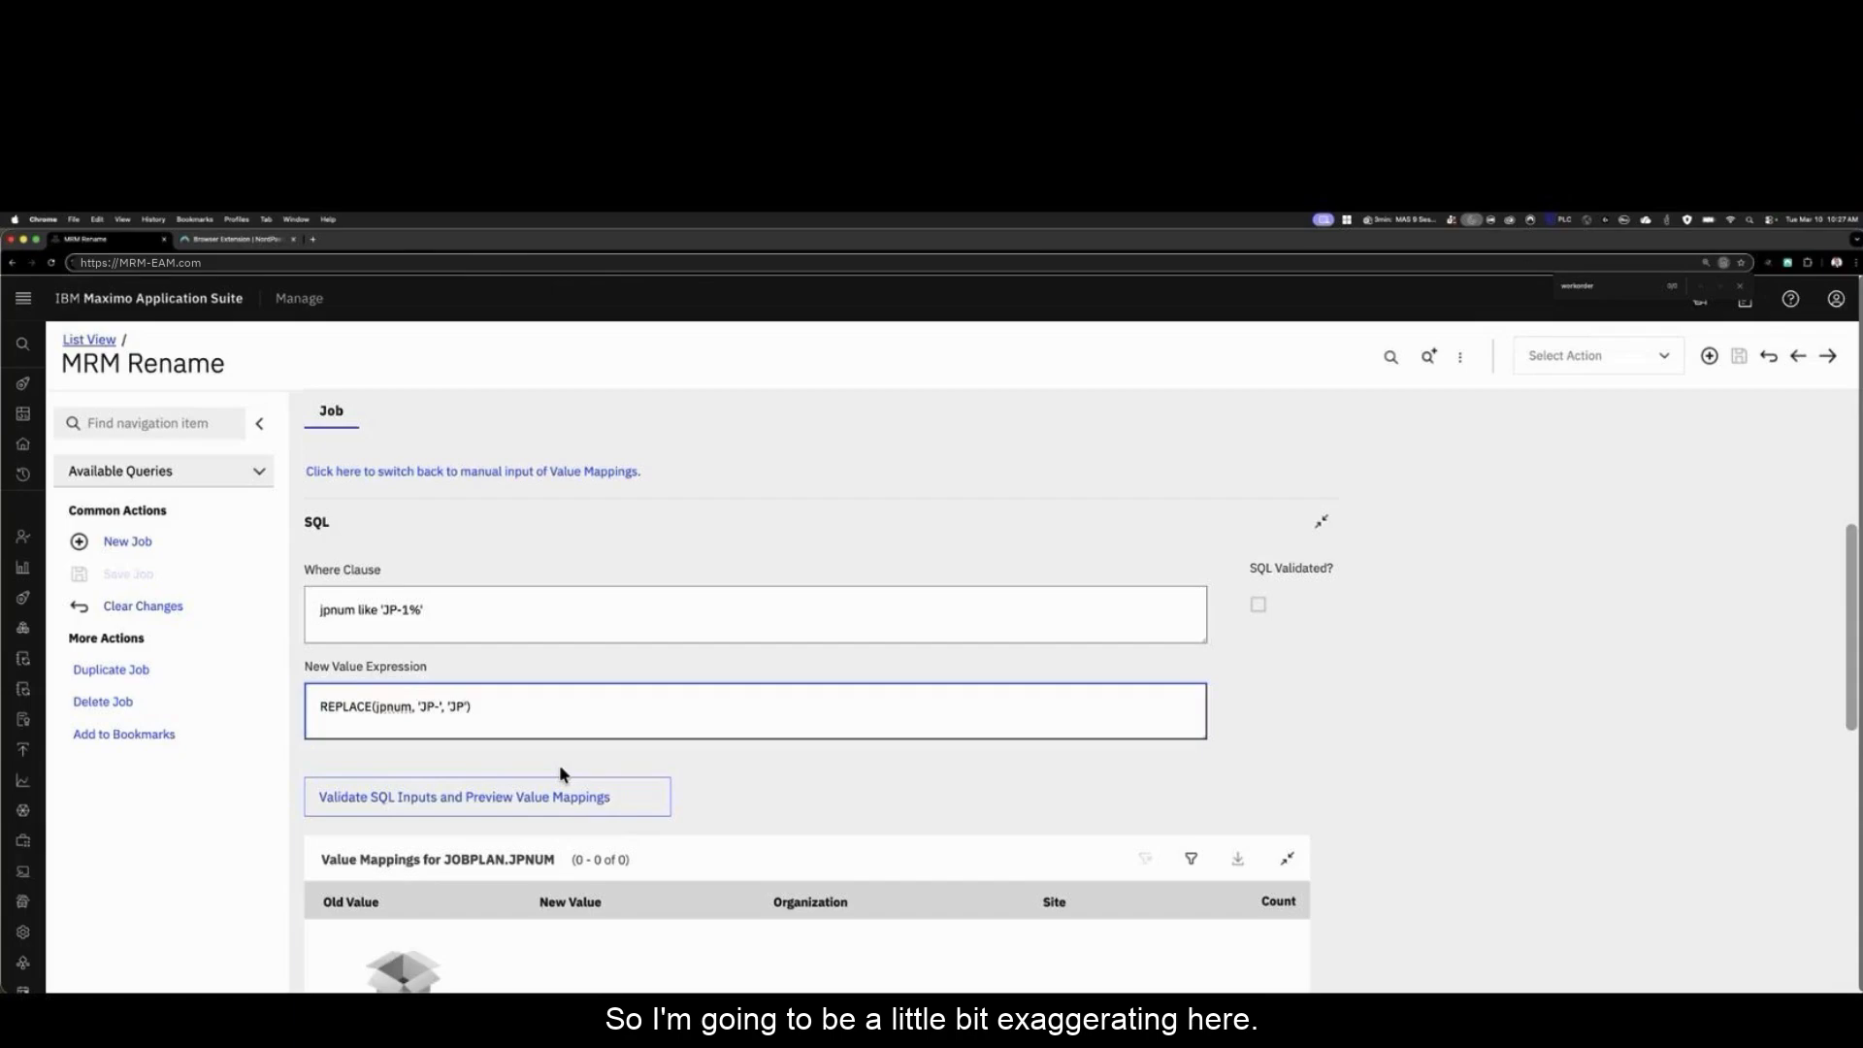
type("ABC123")
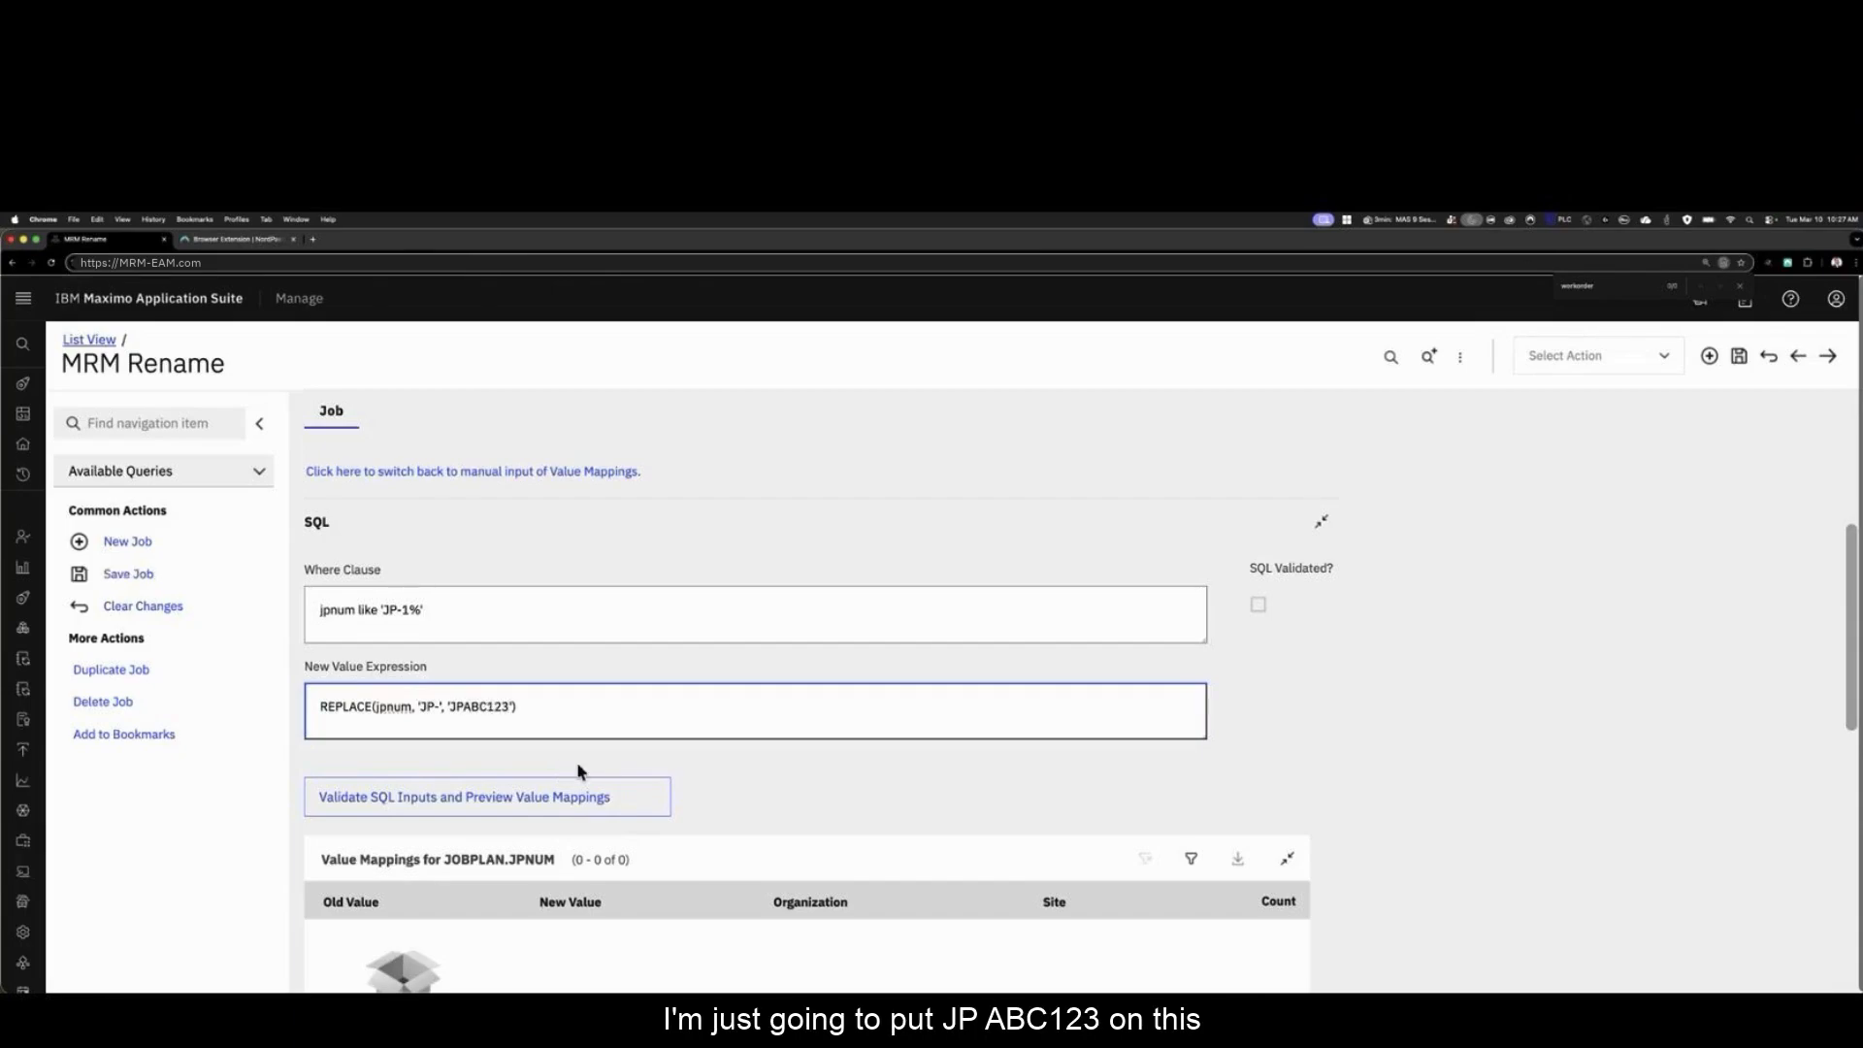
scroll(577, 766, "down", 2)
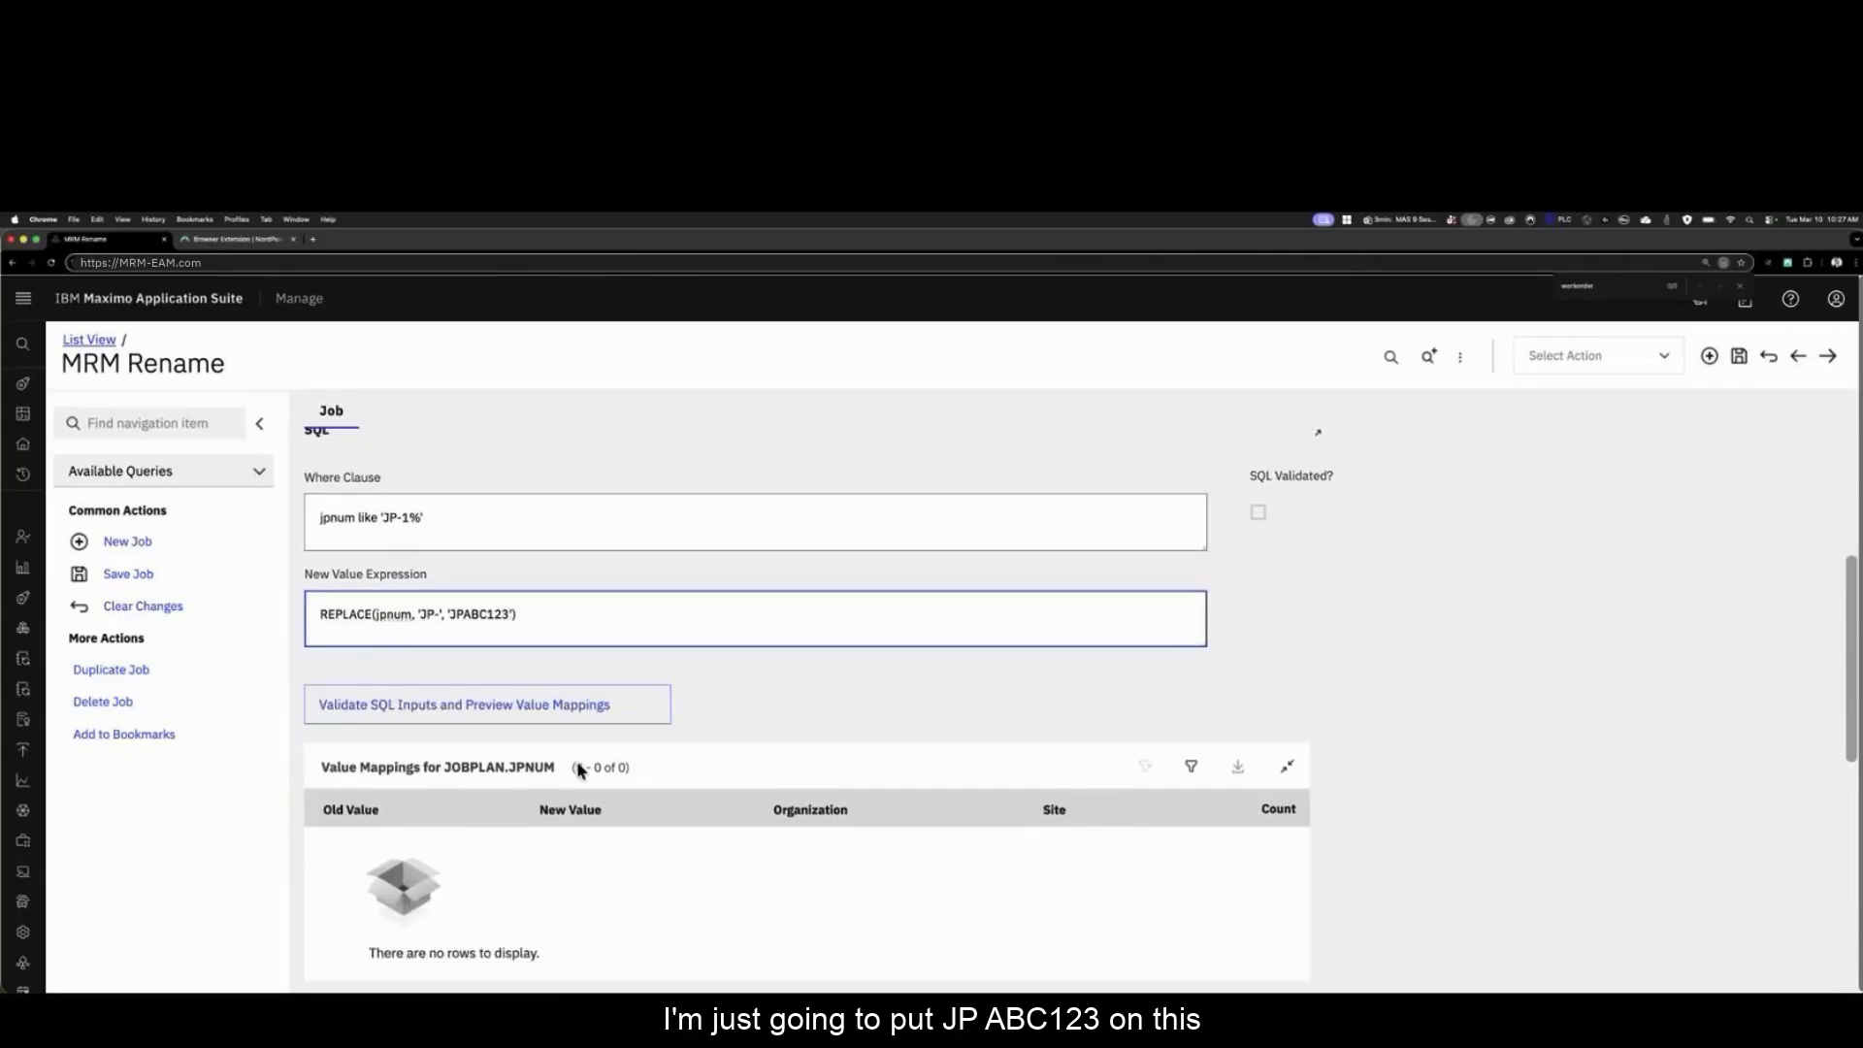
scroll(579, 769, "up", 2)
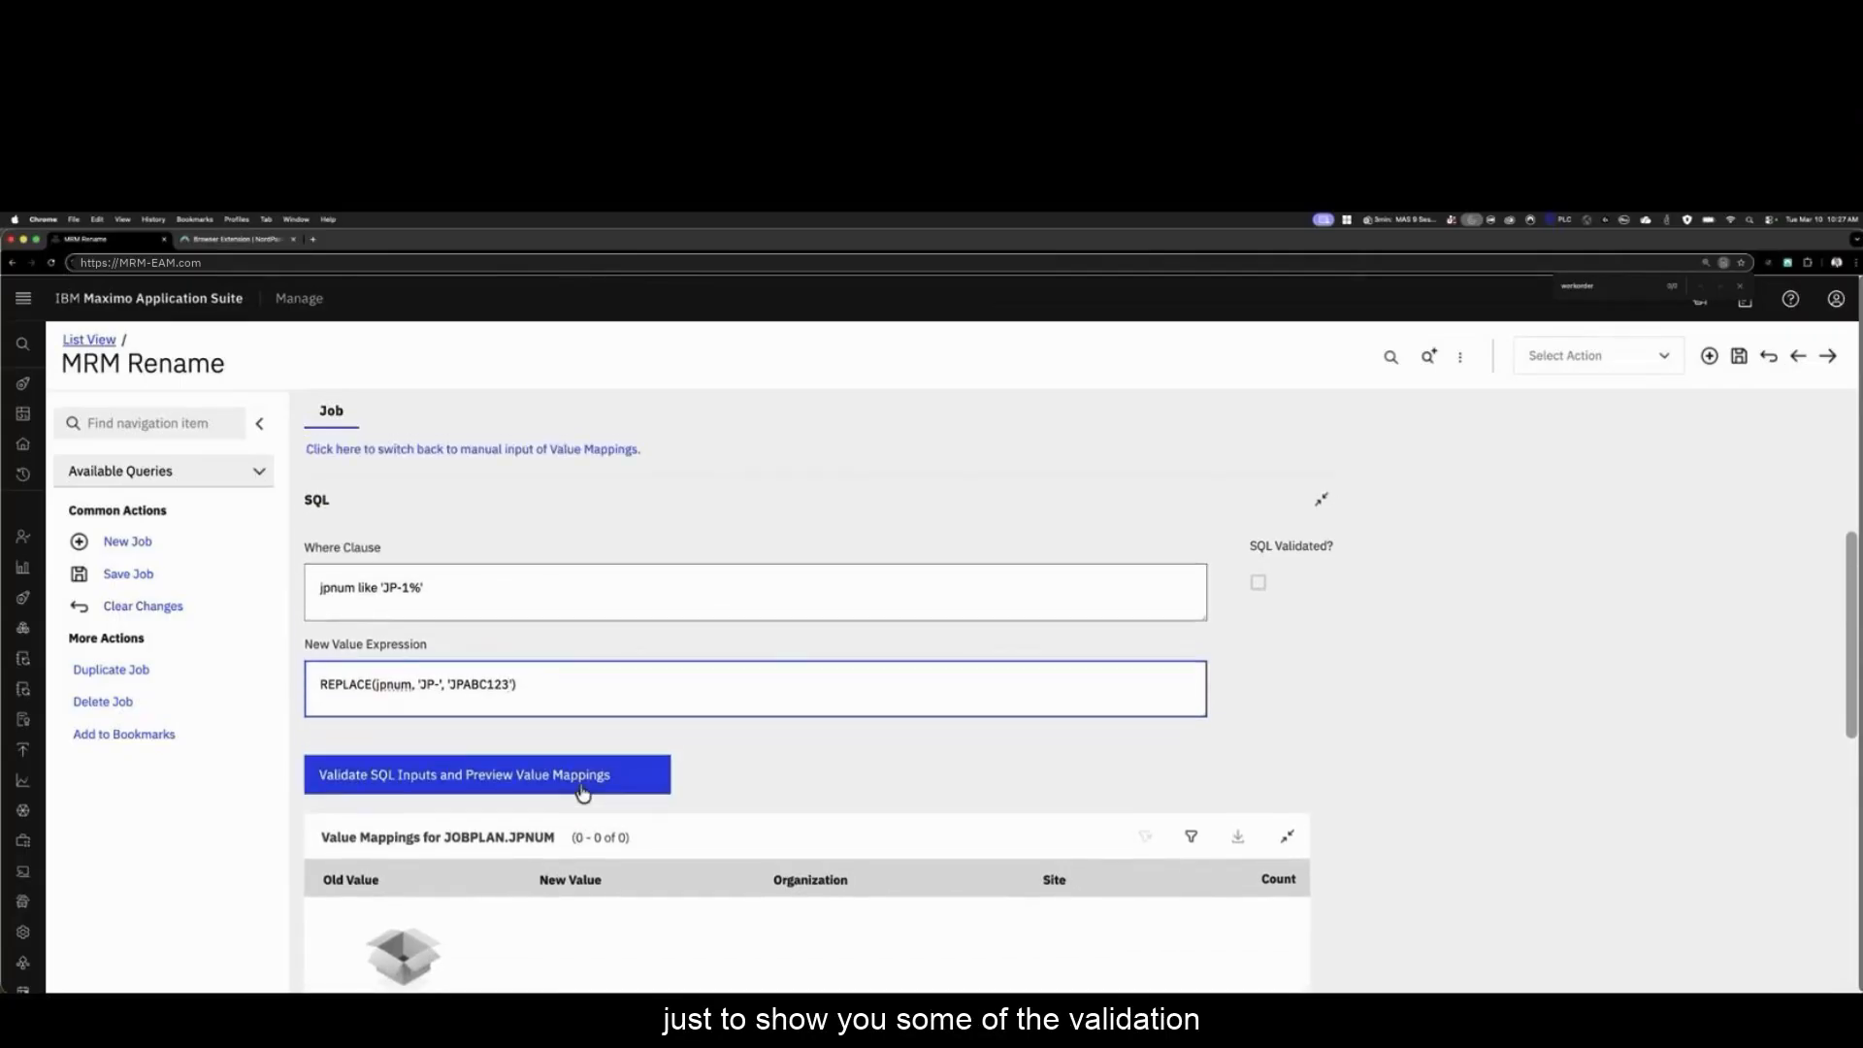
scroll(581, 788, "up", 1)
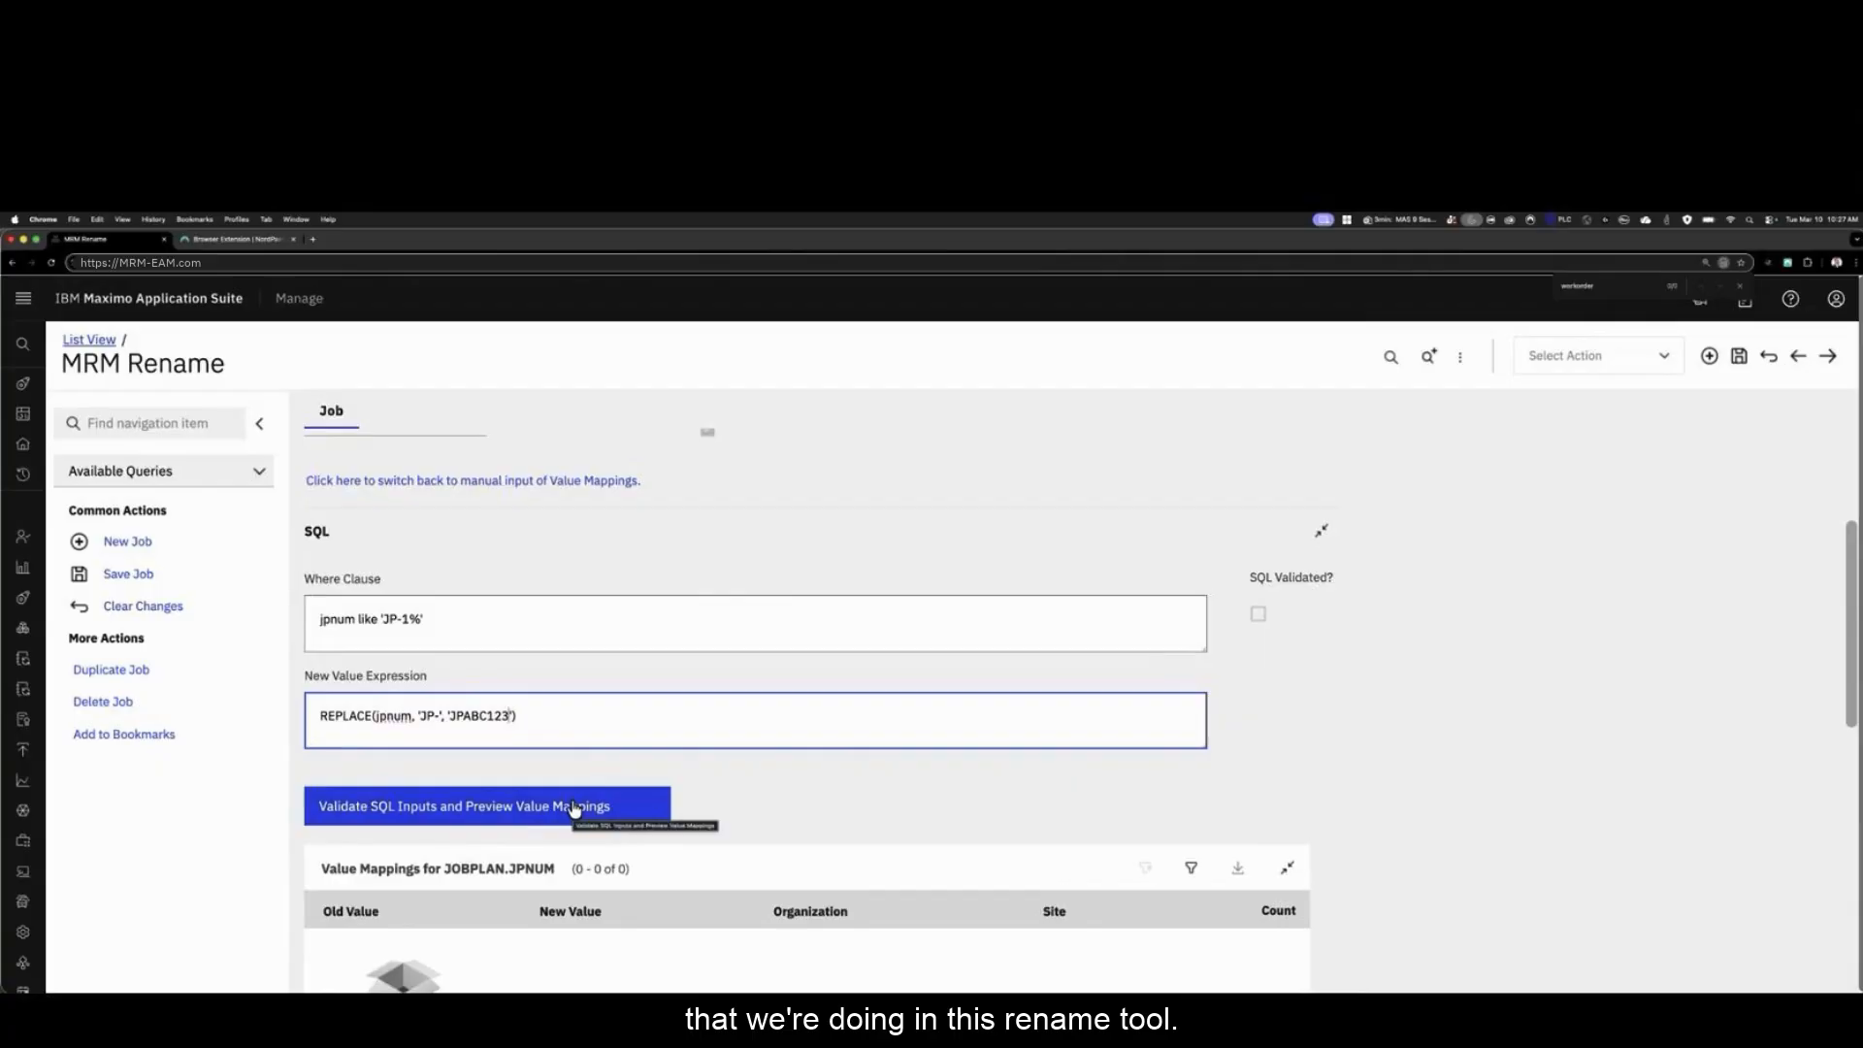
left_click(574, 808)
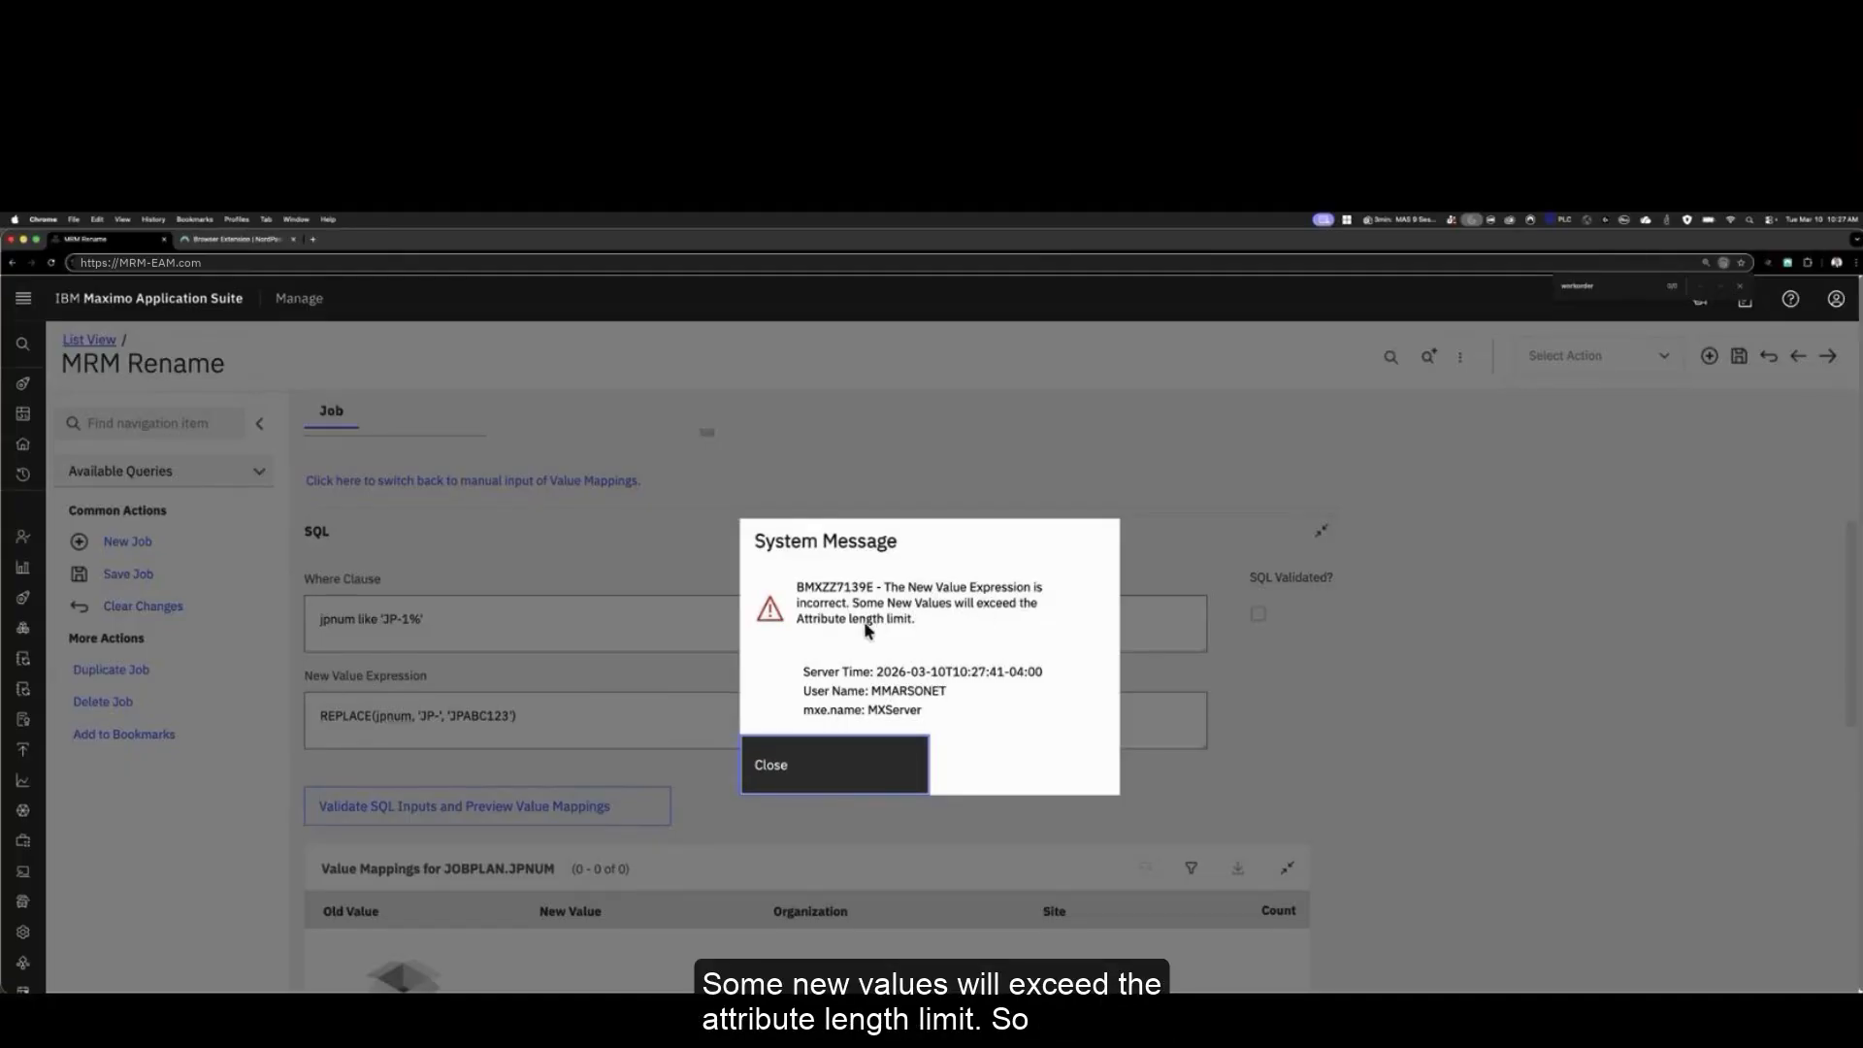
left_click(804, 766)
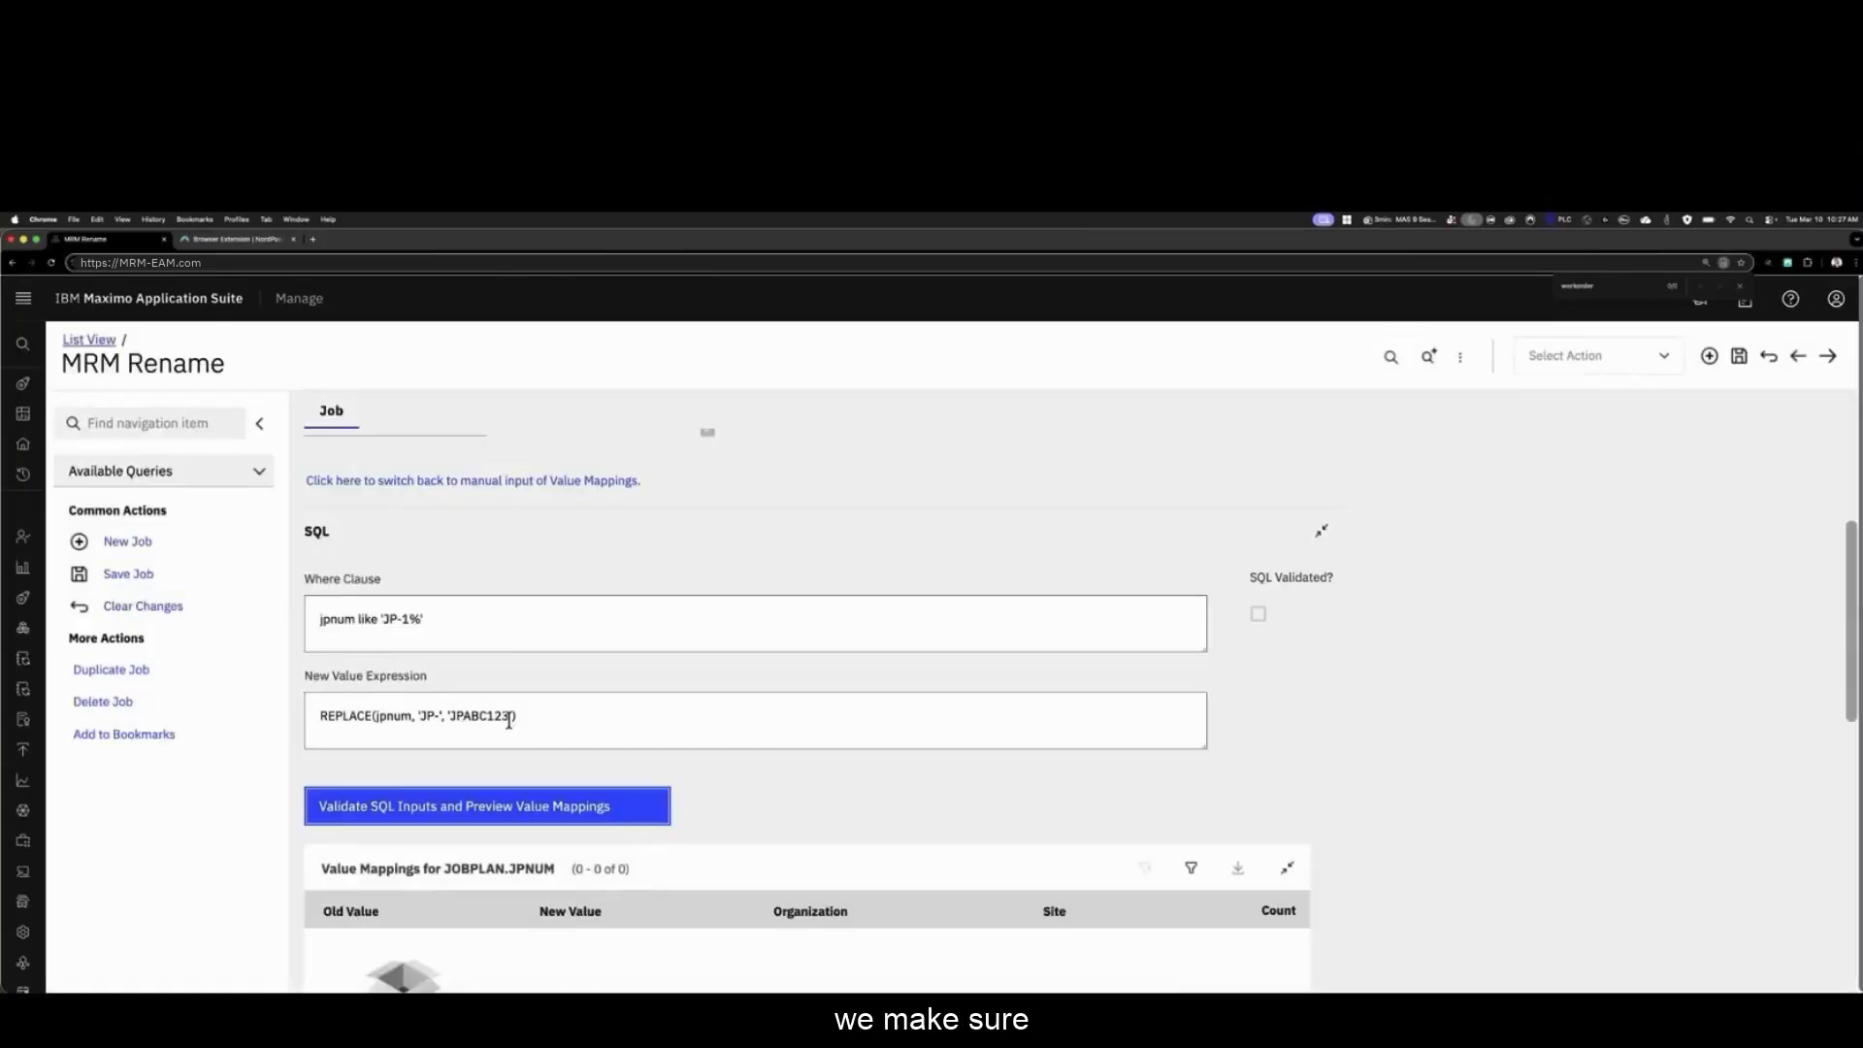
Step: Set the new value expression to REPLACE(jpnum, 'JP-', 'JP') and validate the SQL inputs to generate the value mappings
left_click(509, 717)
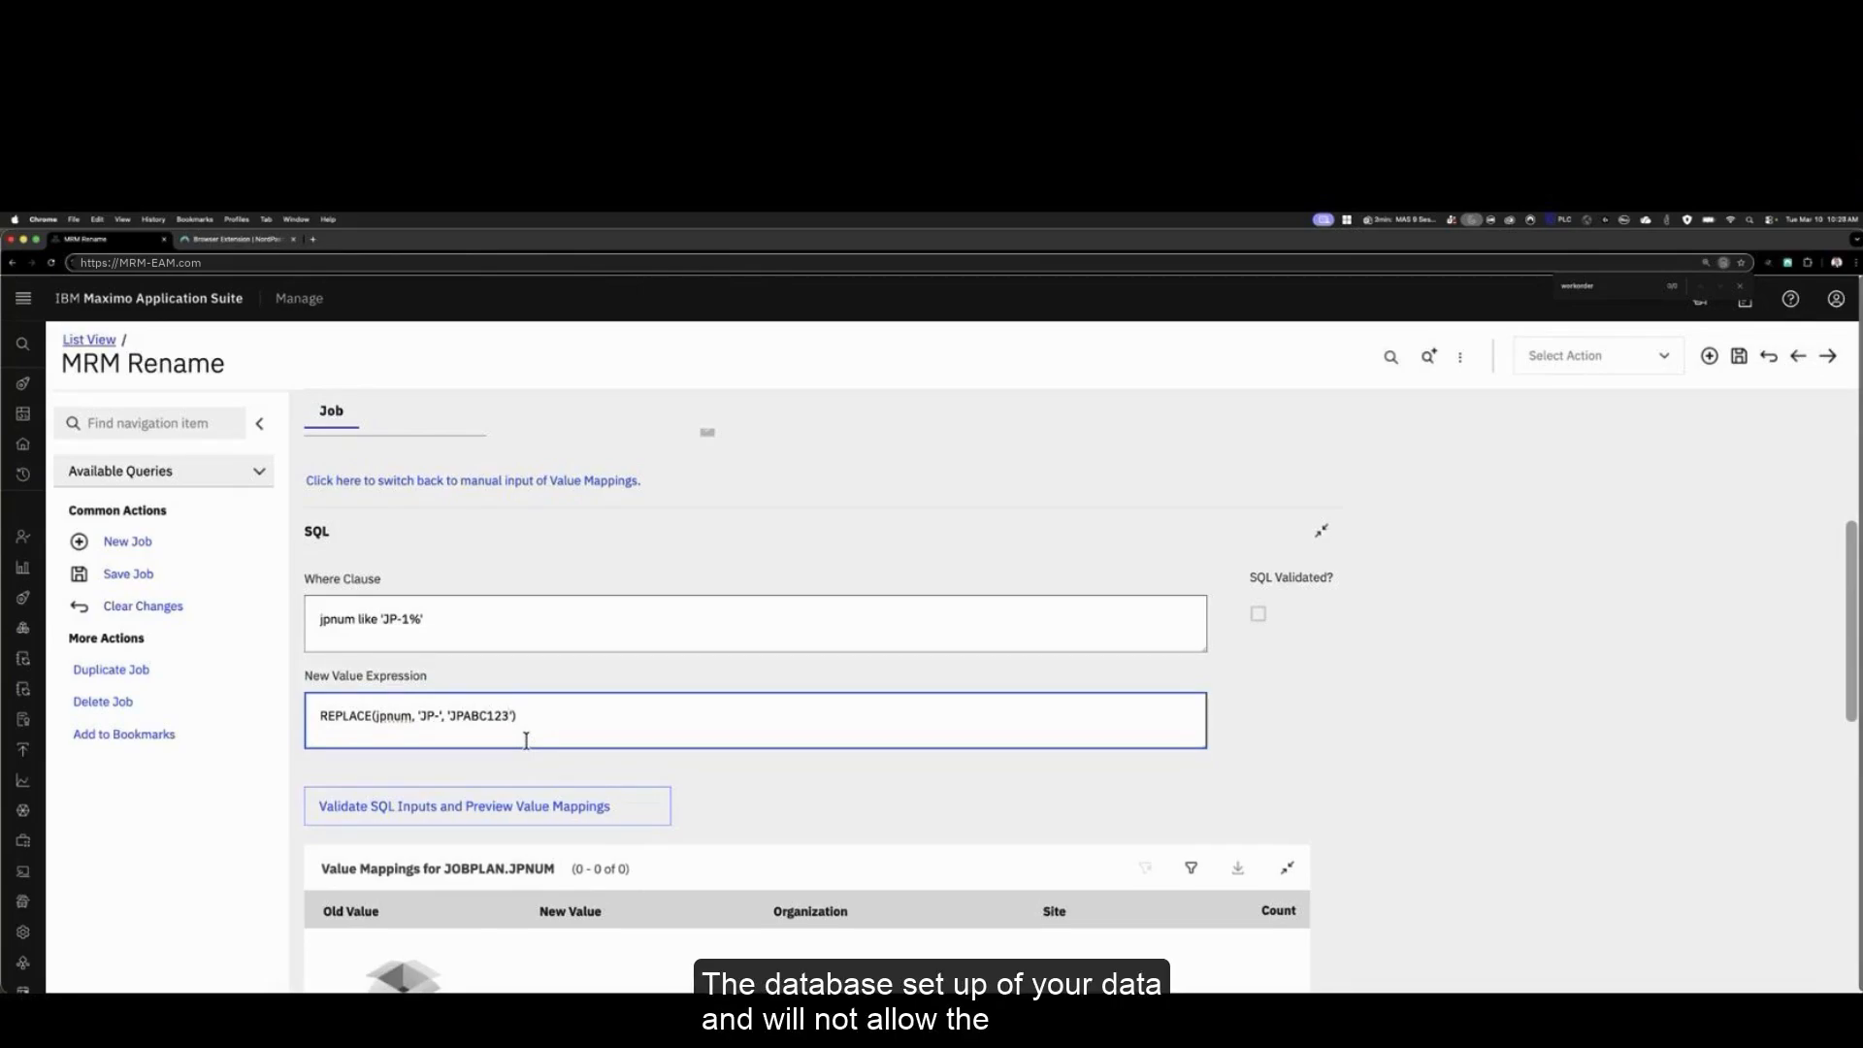
key("BackSpace")
key("BackSpace")
key("BackSpace")
key("BackSpace")
key("BackSpace")
key("BackSpace")
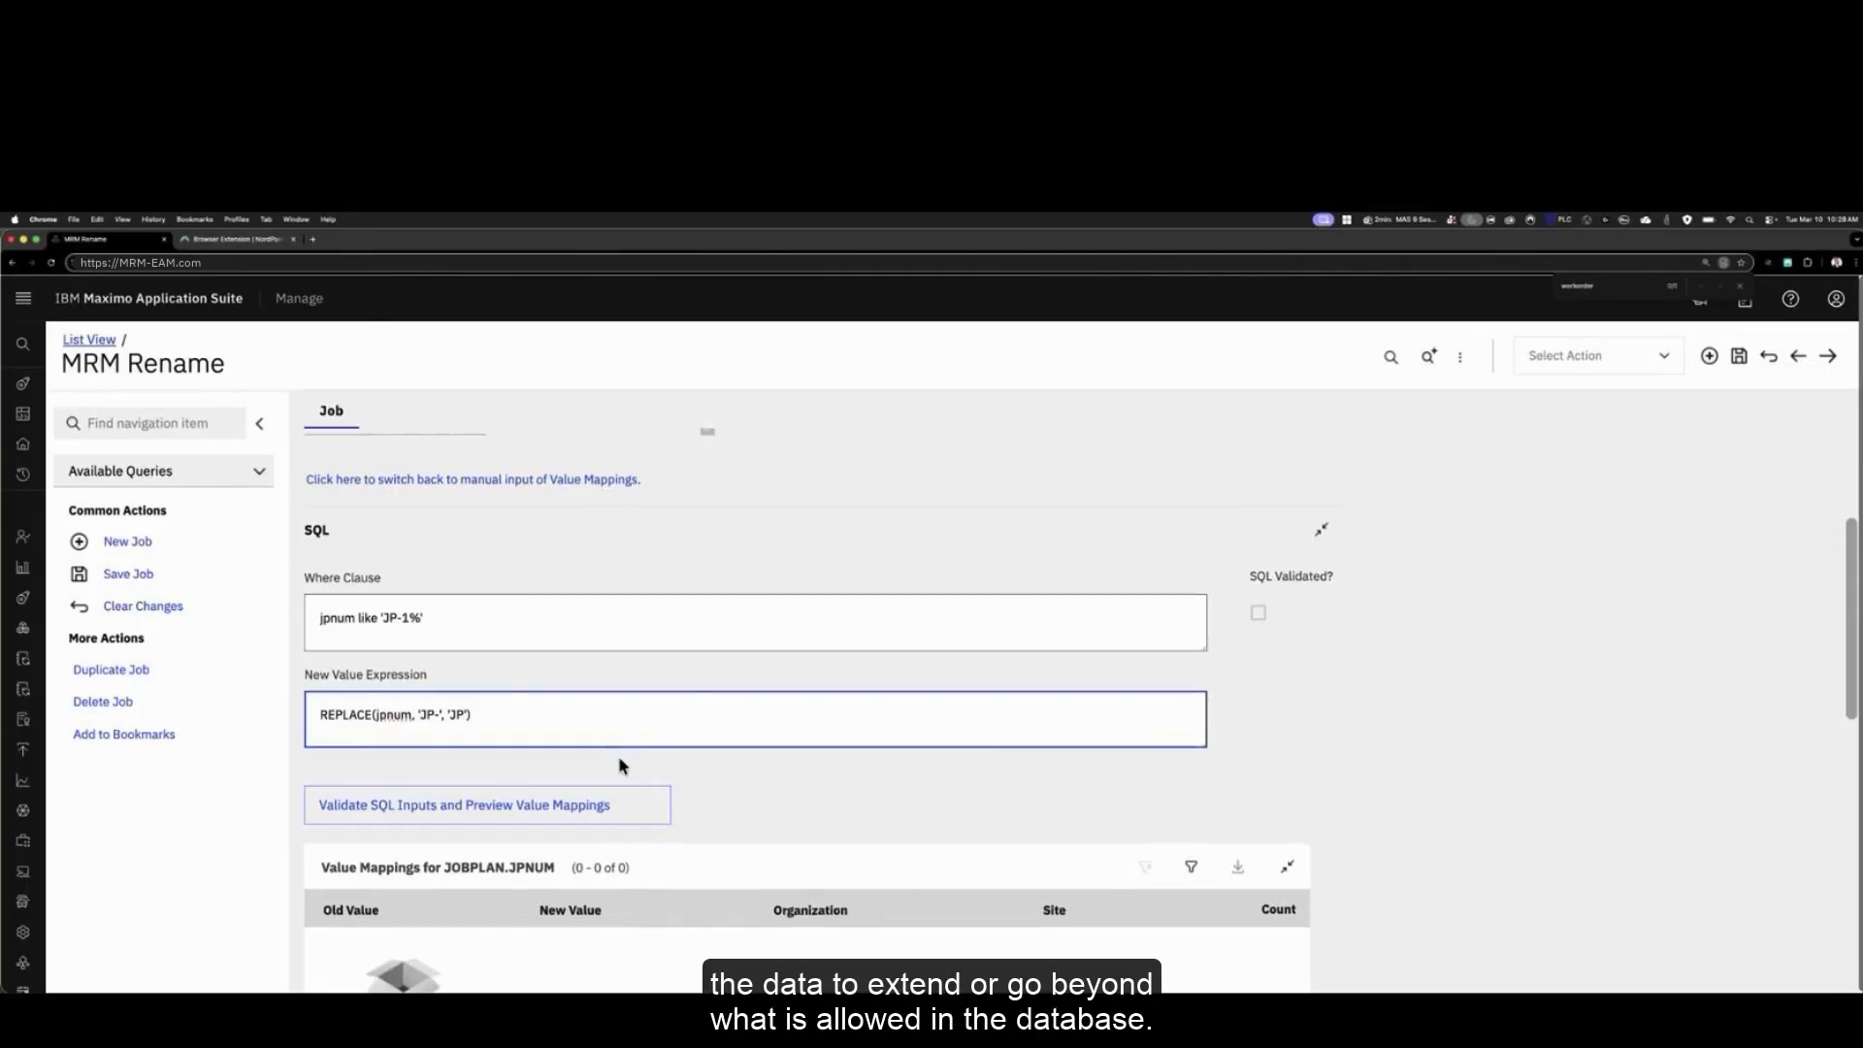
scroll(619, 755, "down", 3)
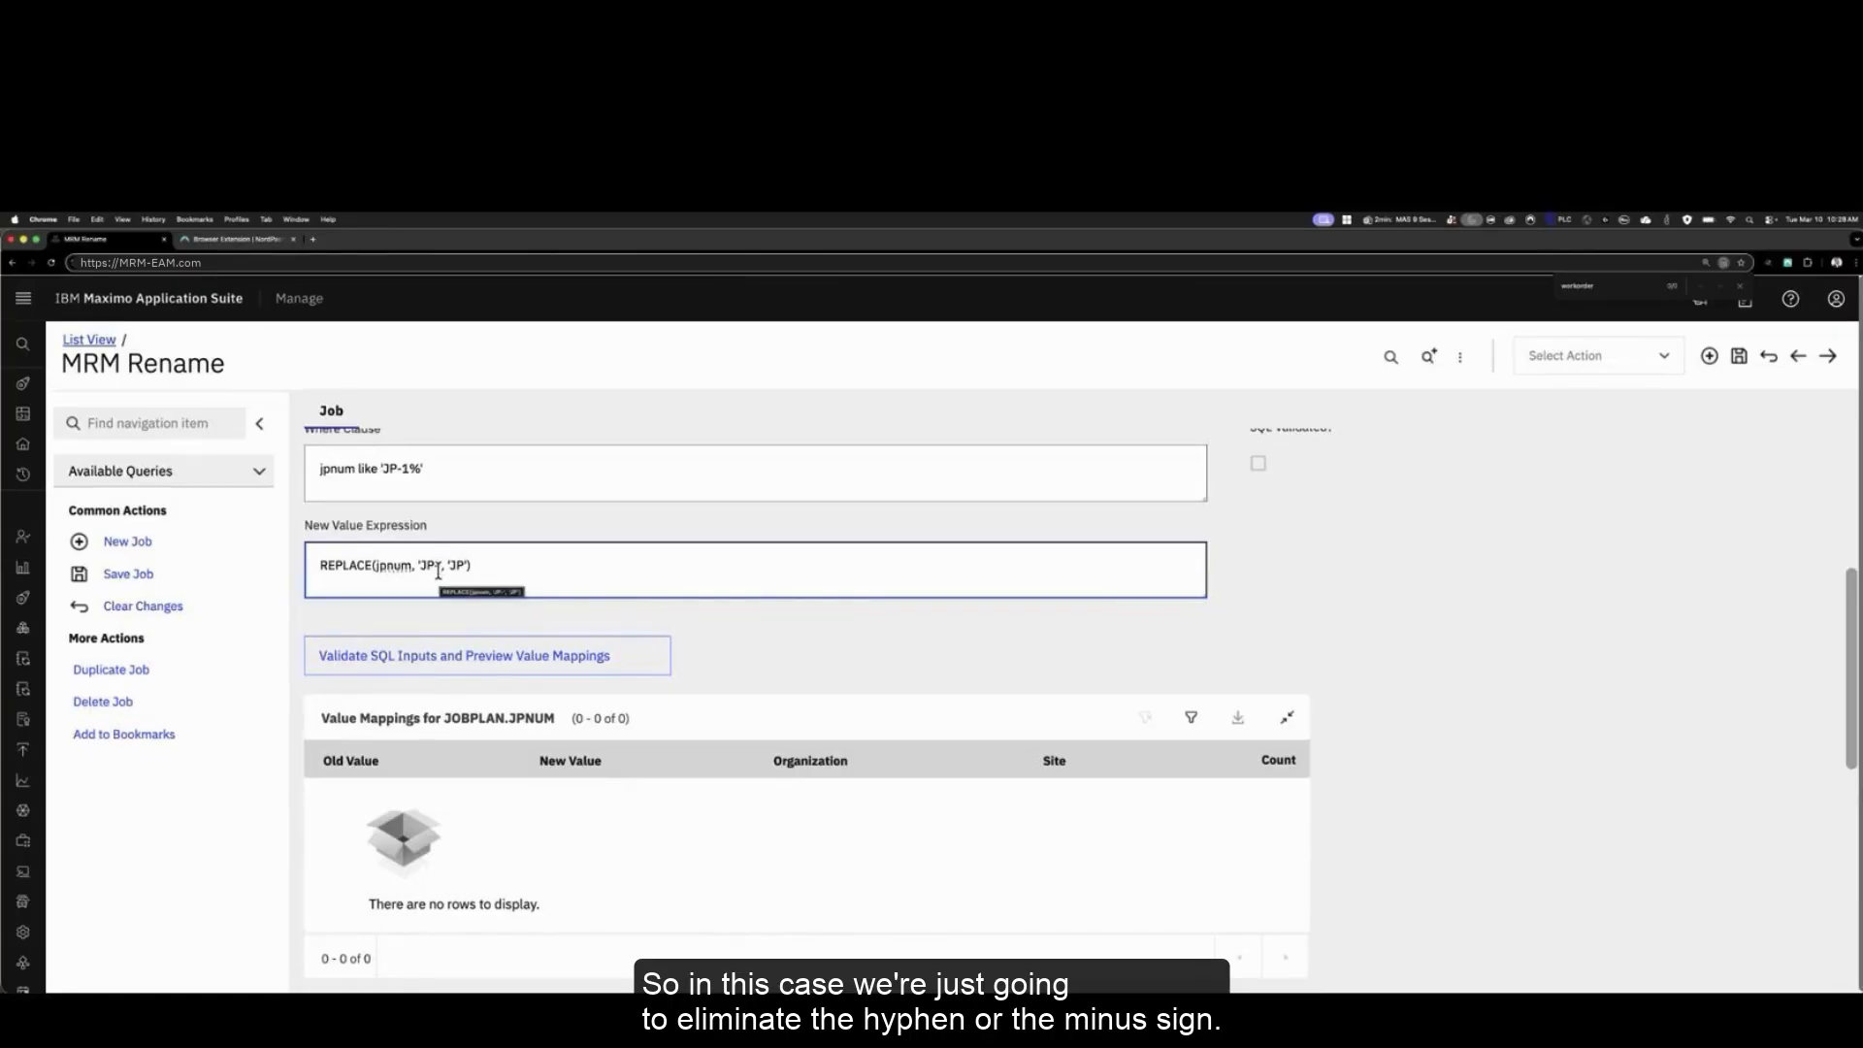
left_click(442, 660)
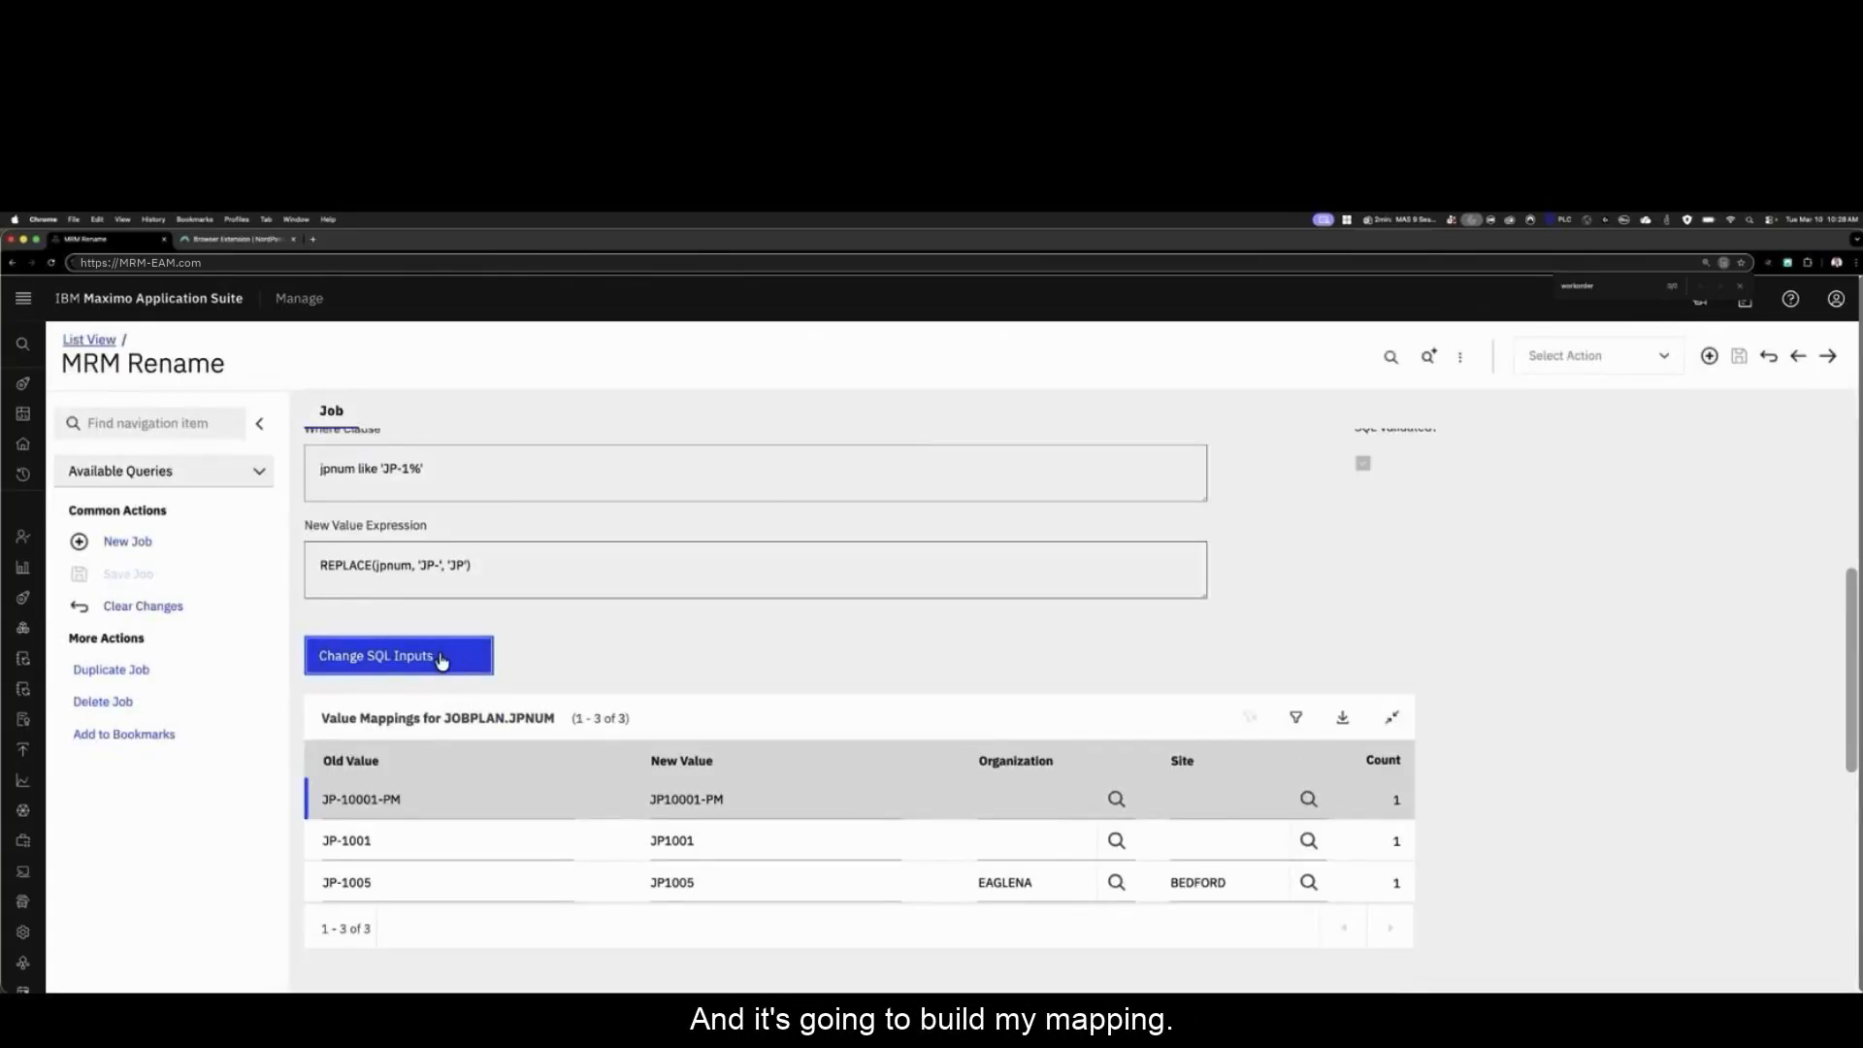
Step: Examine the organization and site columns in the JOBPLAN.JPNUM value mappings against the job's object level
scroll(447, 738, "down", 4)
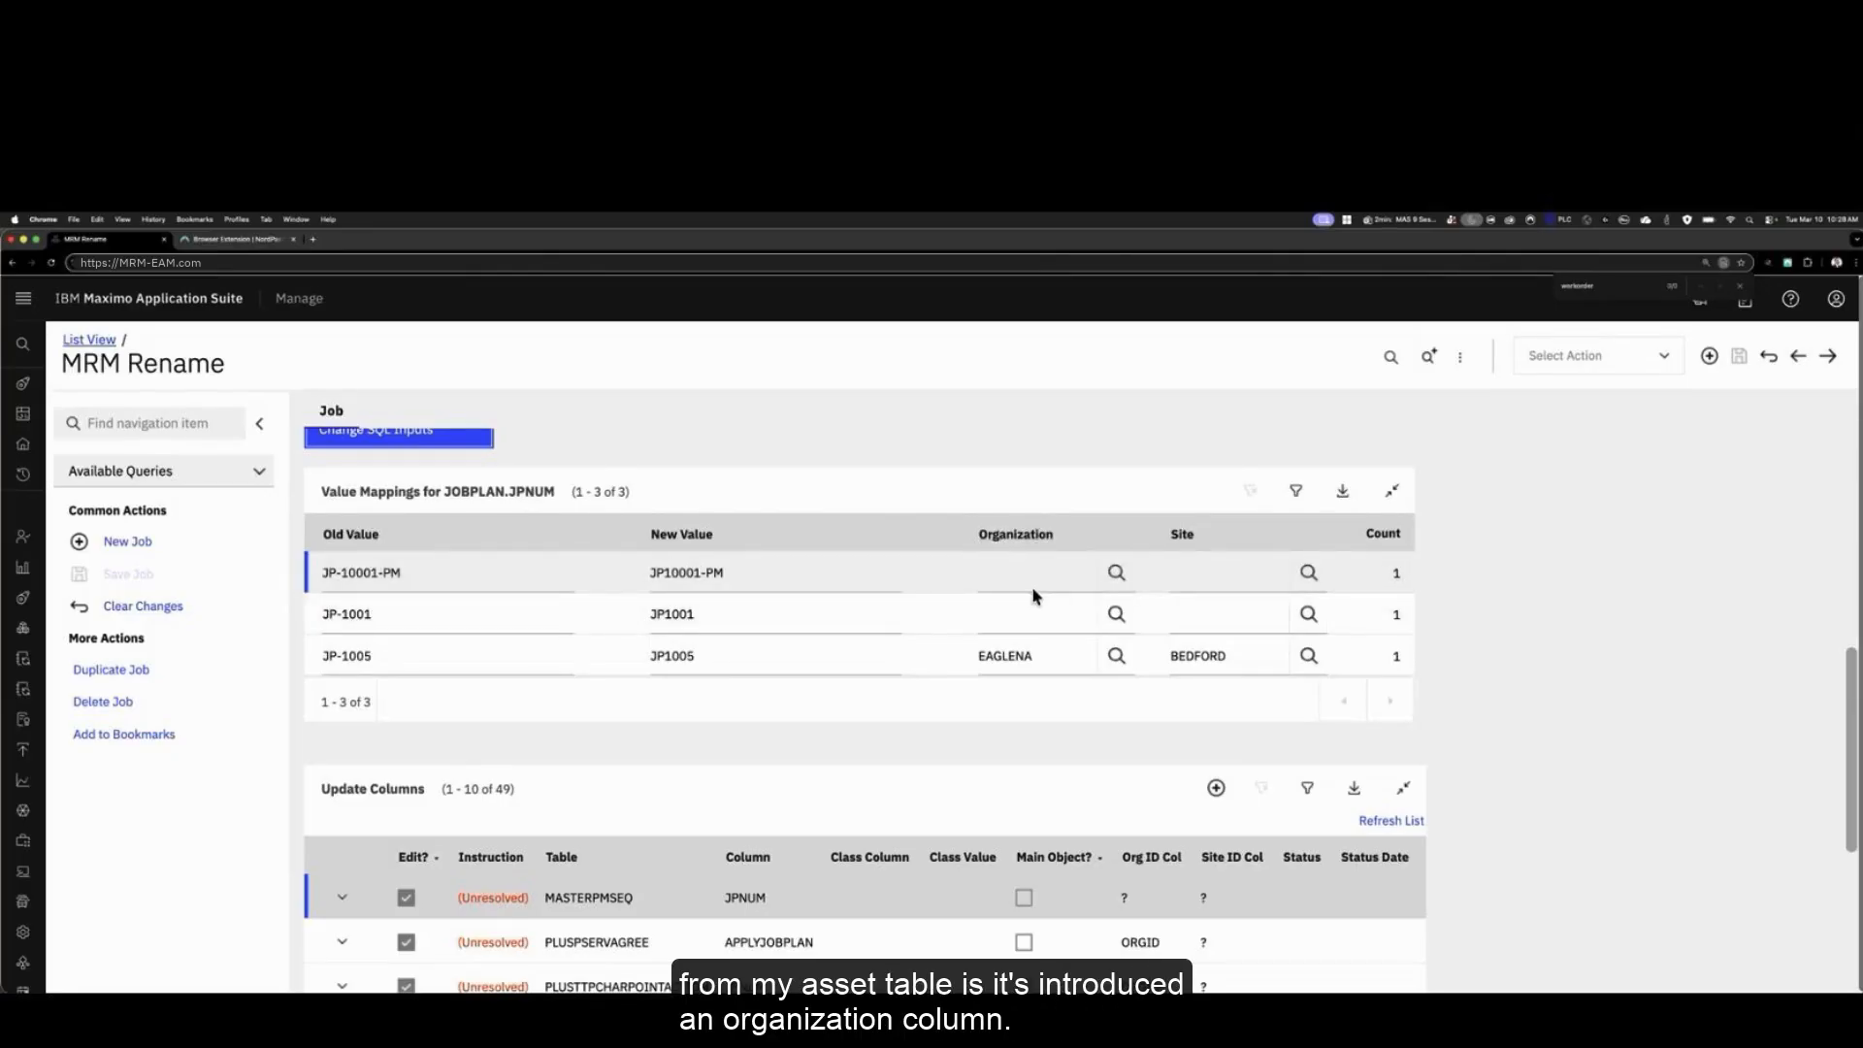
scroll(1034, 593, "up", 5)
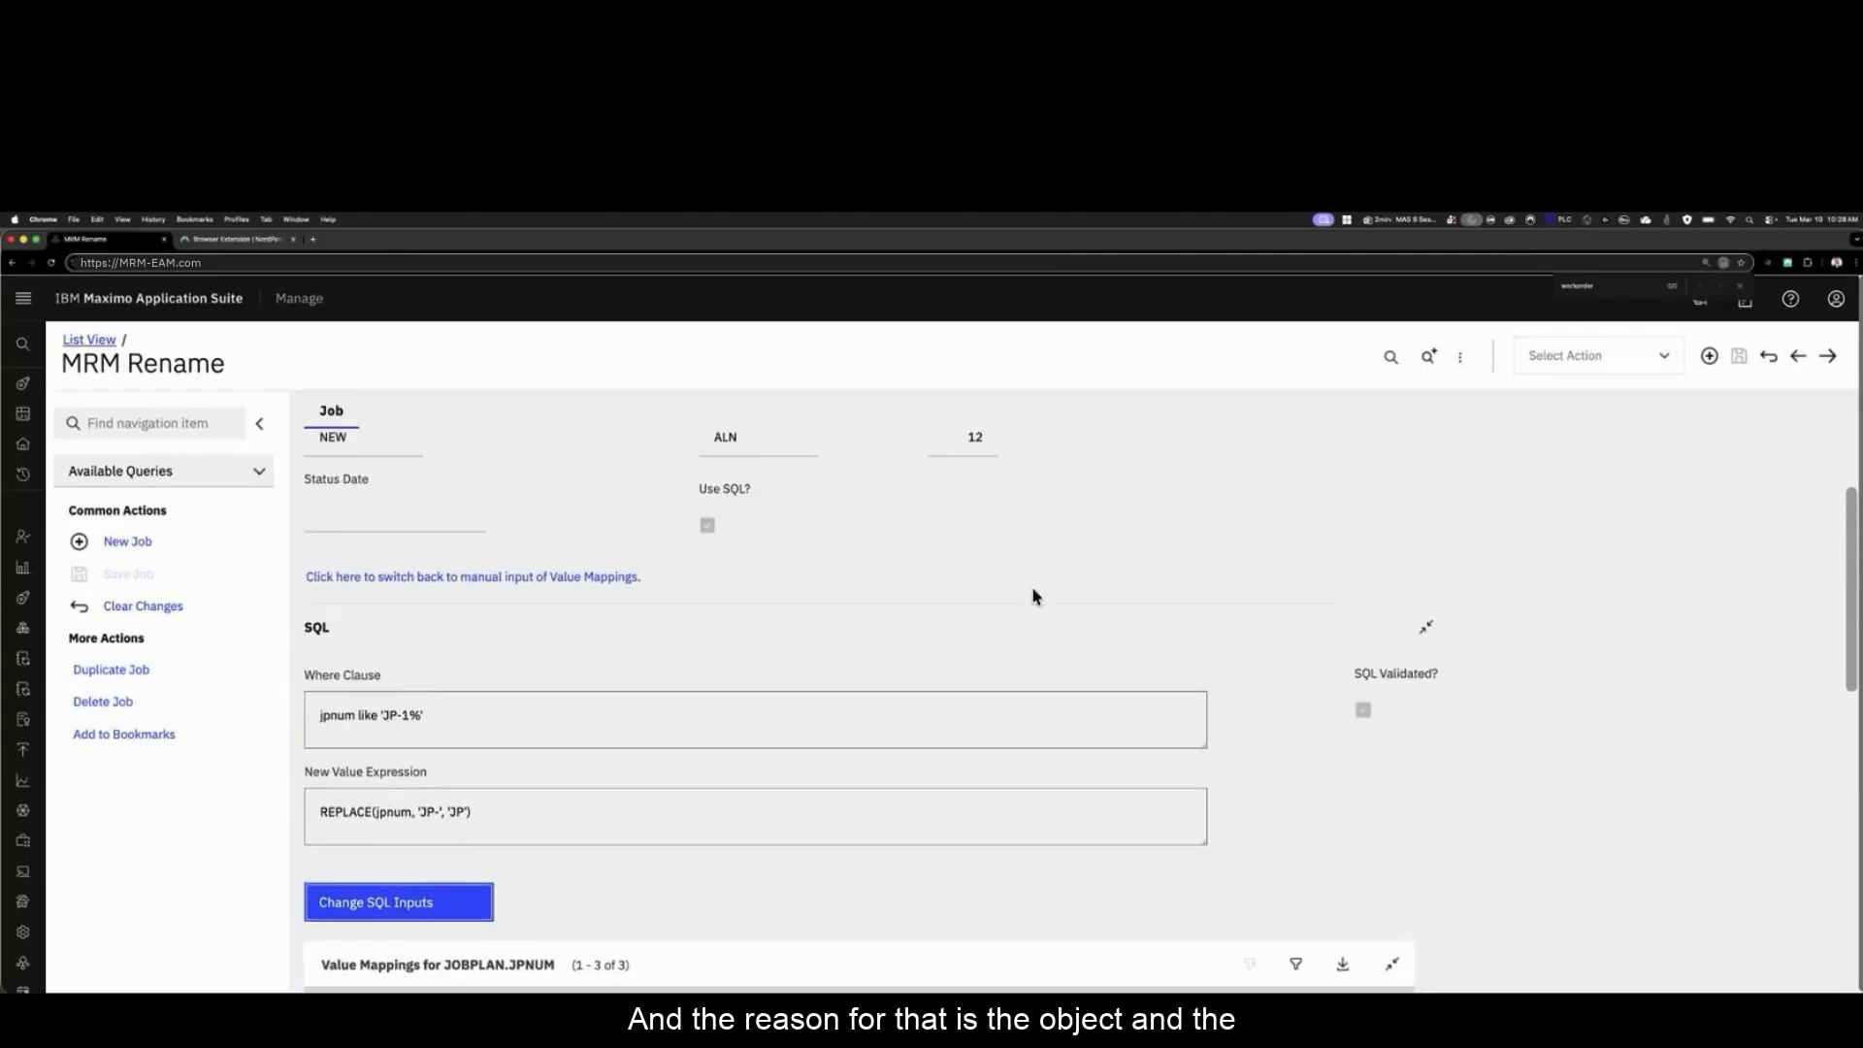
scroll(1034, 597, "up", 3)
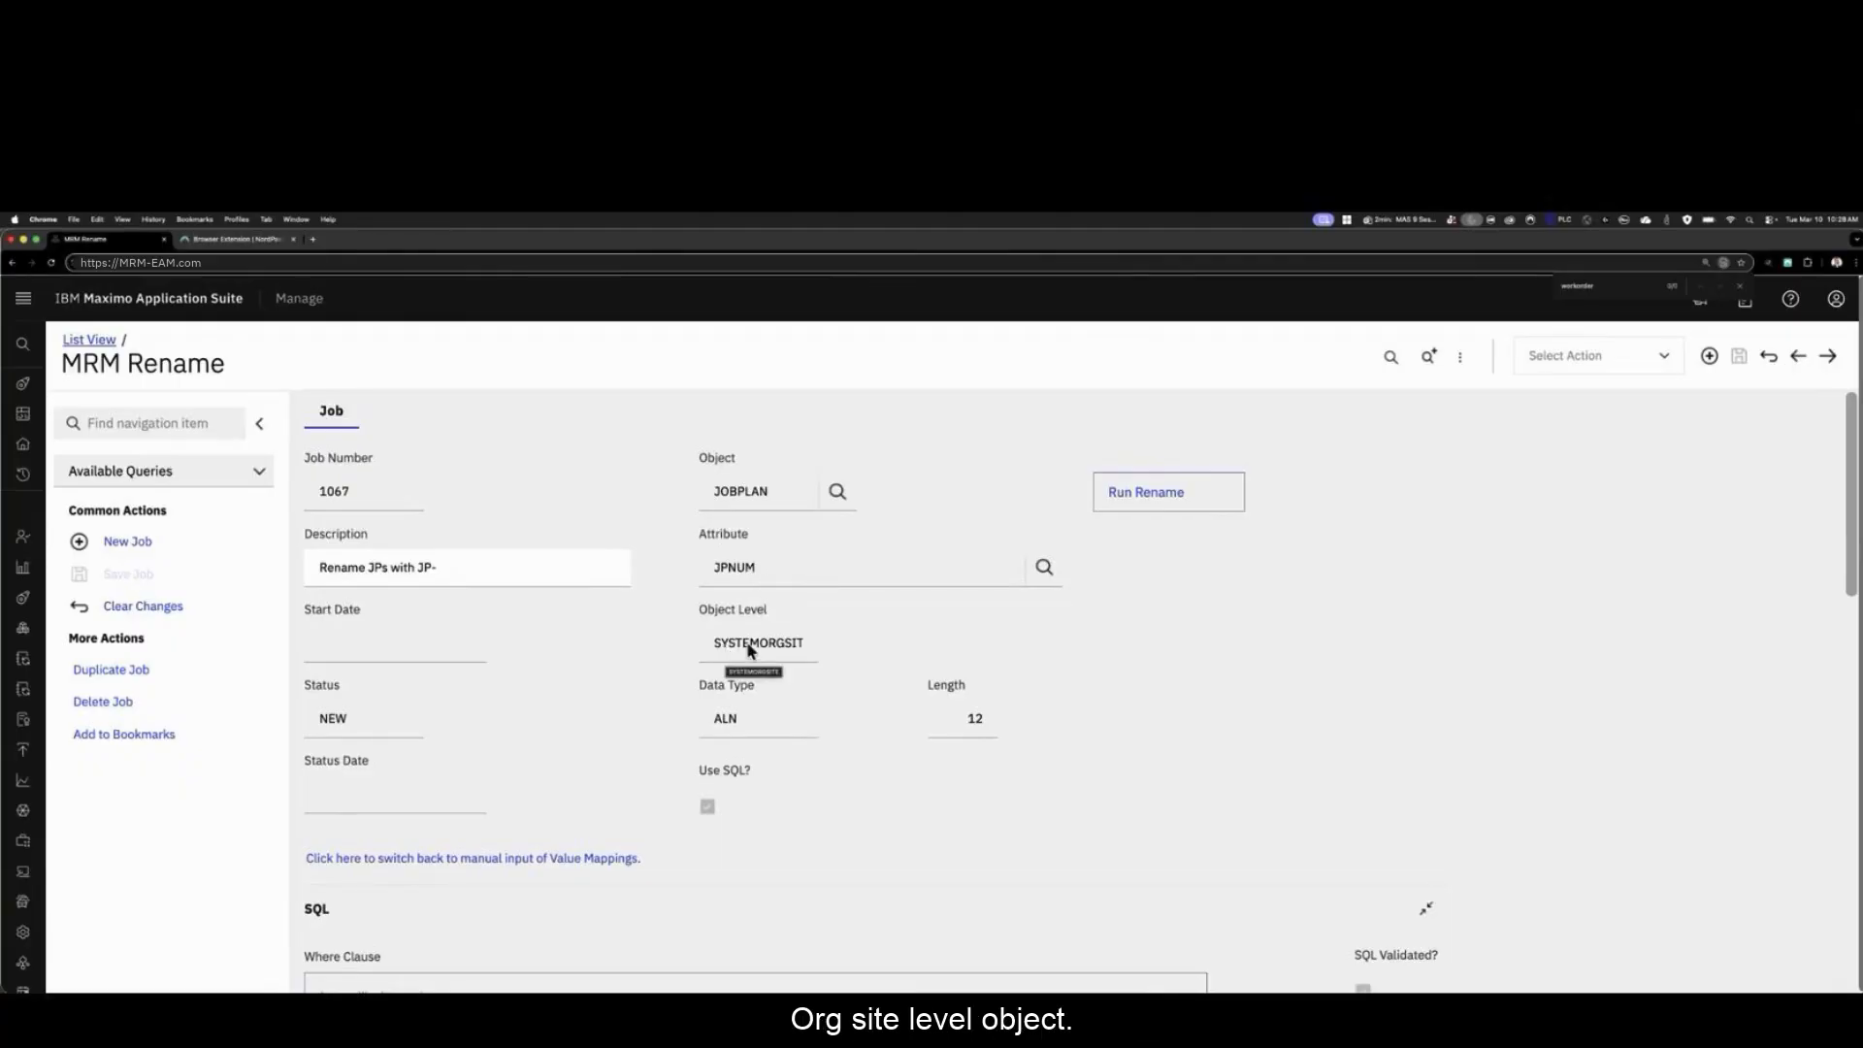
scroll(748, 648, "down", 10)
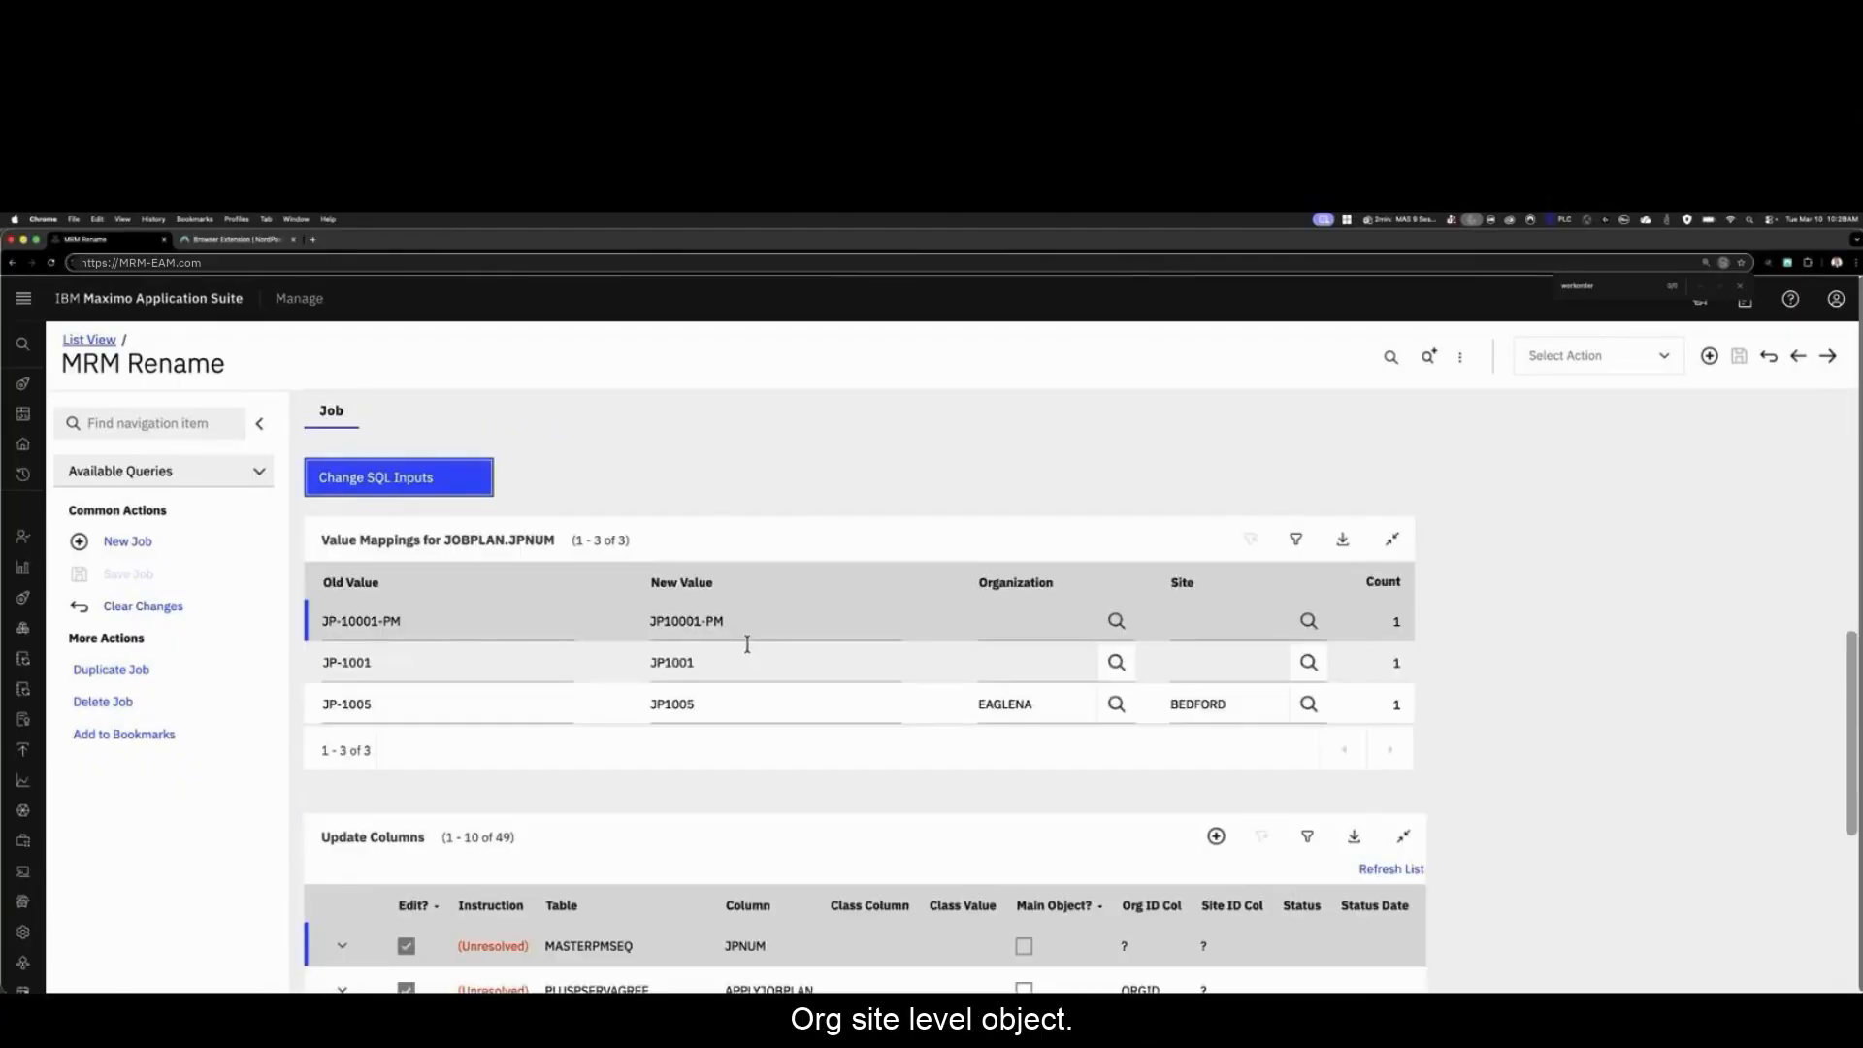
scroll(748, 644, "down", 1)
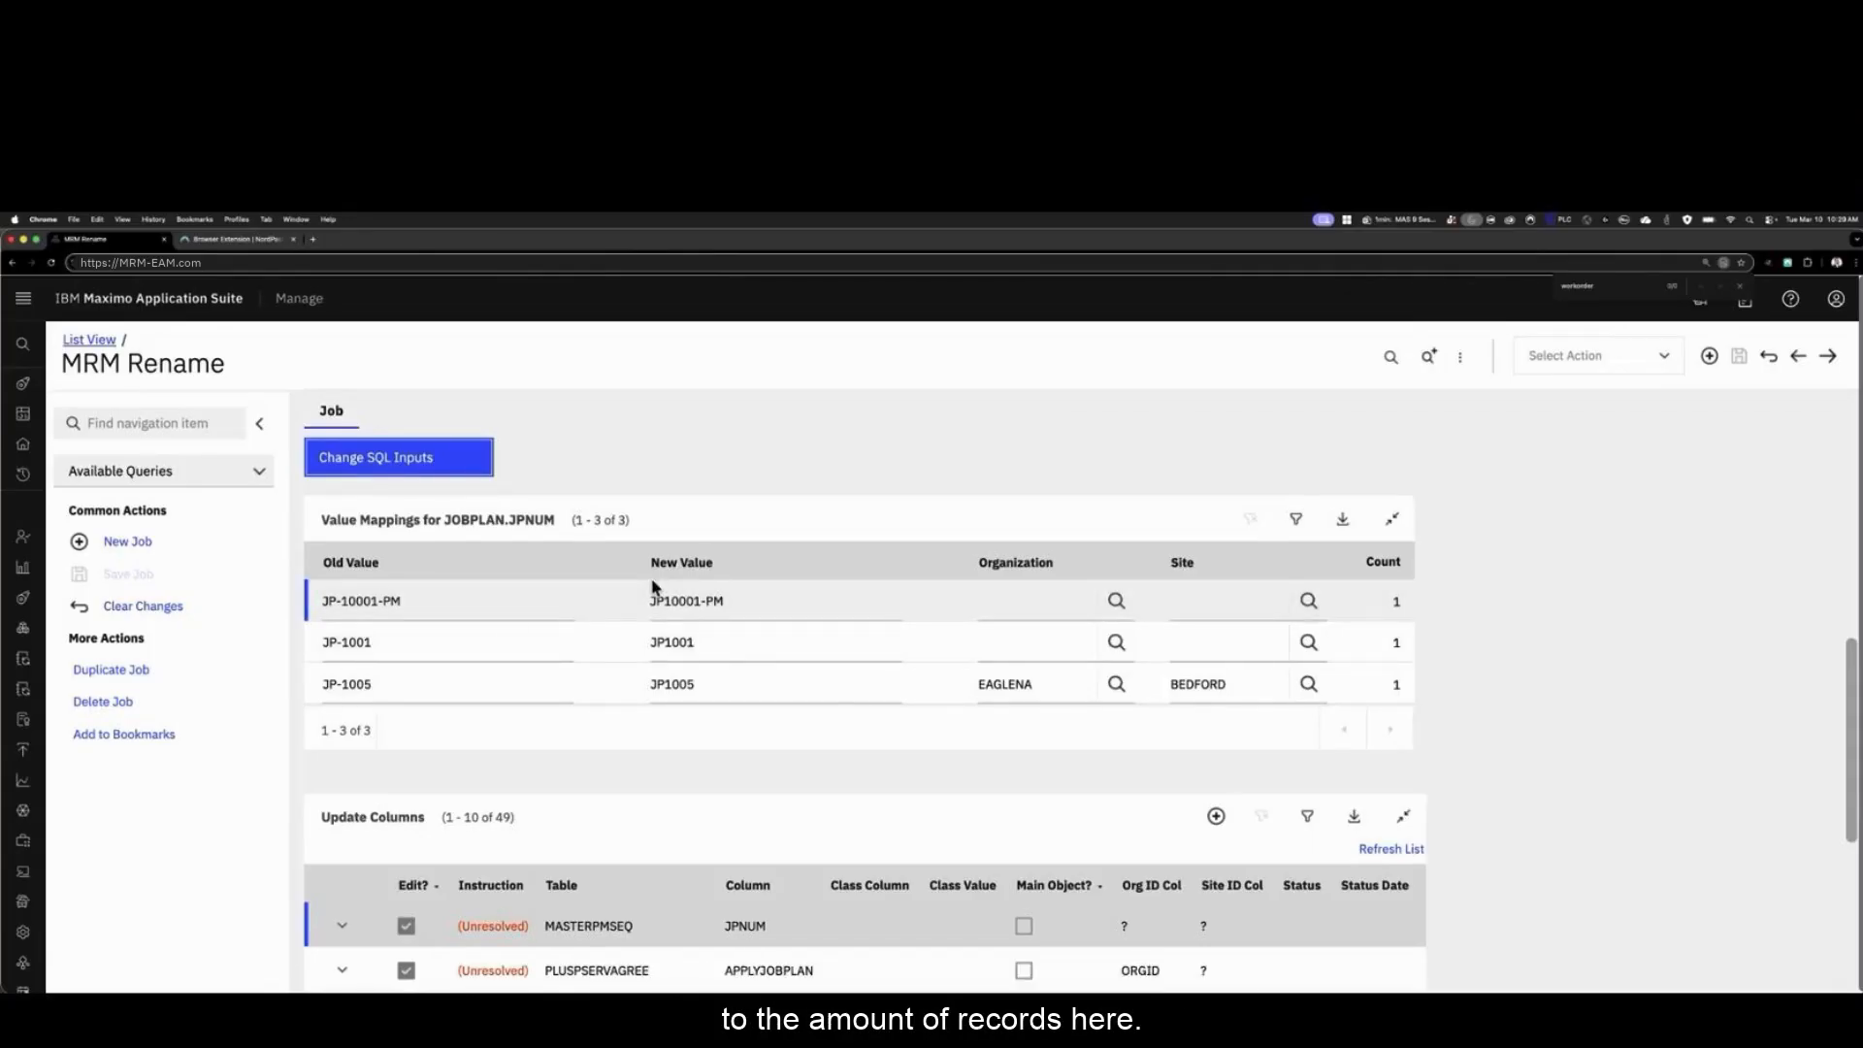
scroll(653, 586, "up", 2)
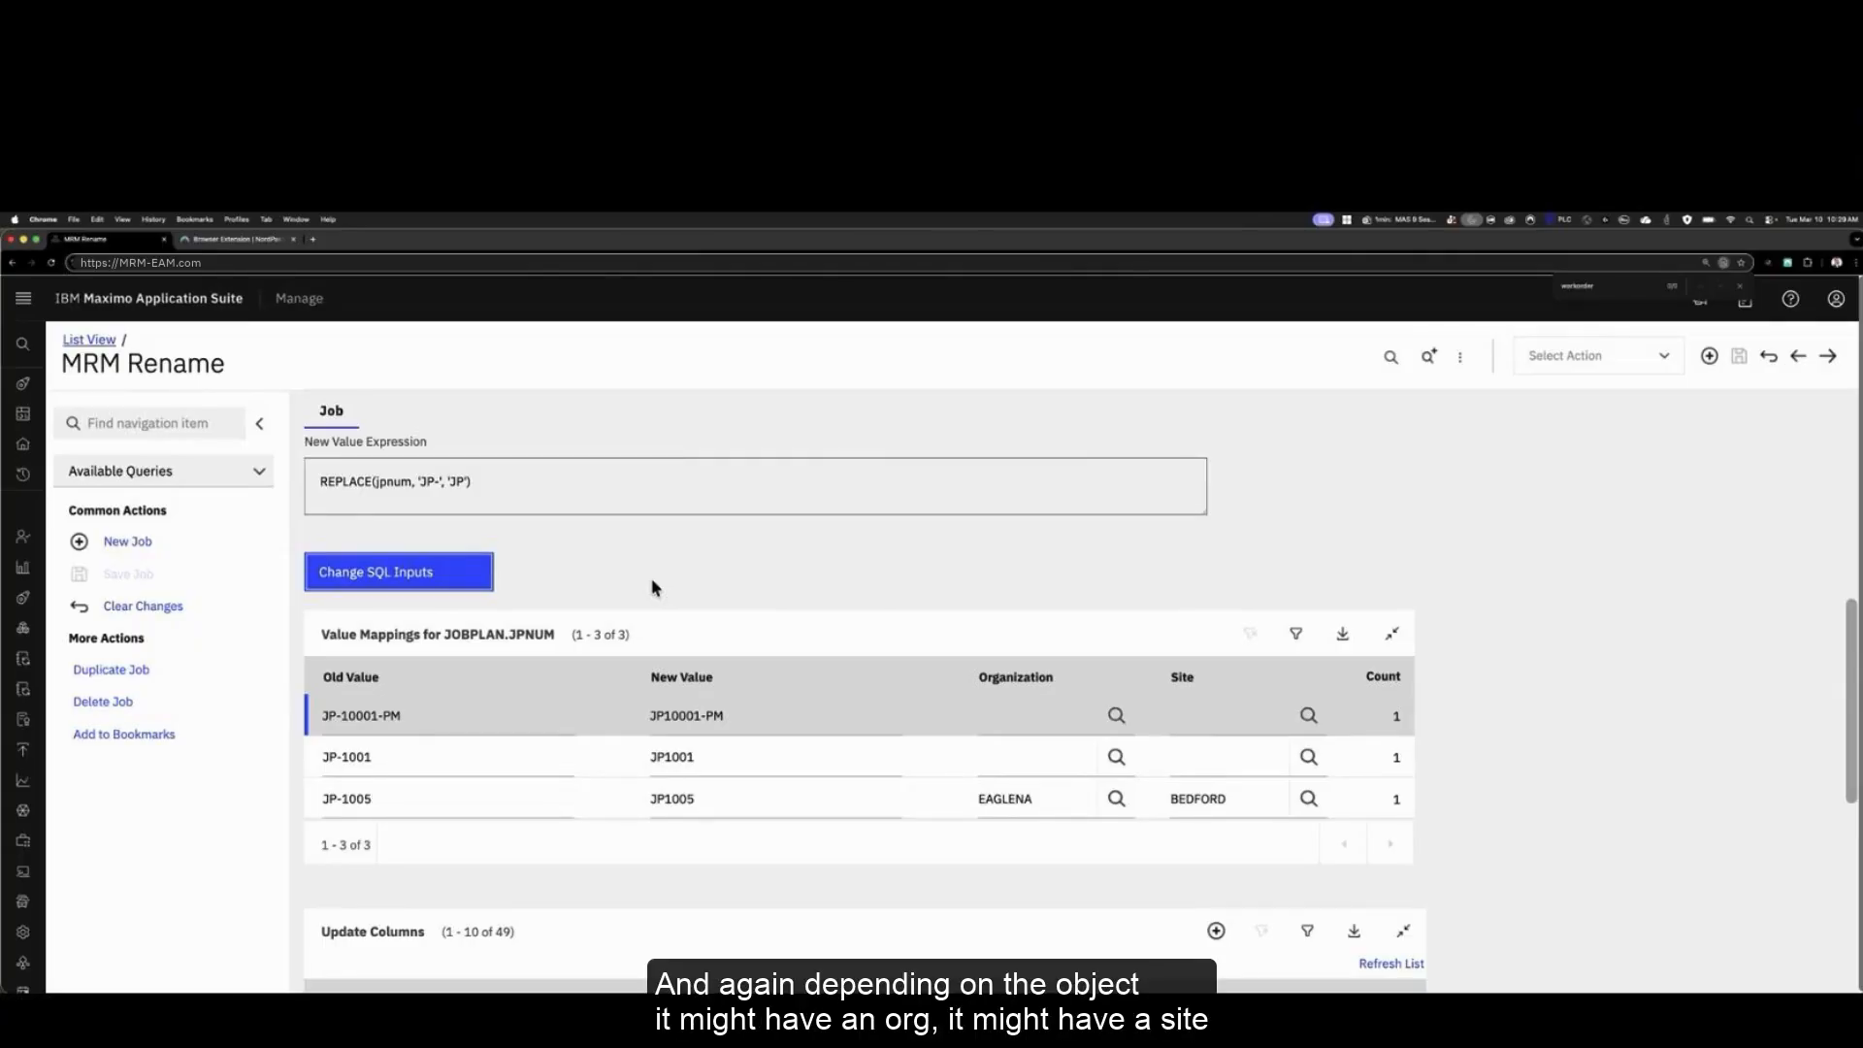
Step: Set the unresolved update columns, from MASTERPMSEQ.JPNUM through TKTEMPLTACTYSPEC.JPNUM, as skipped table columns
scroll(652, 586, "down", 4)
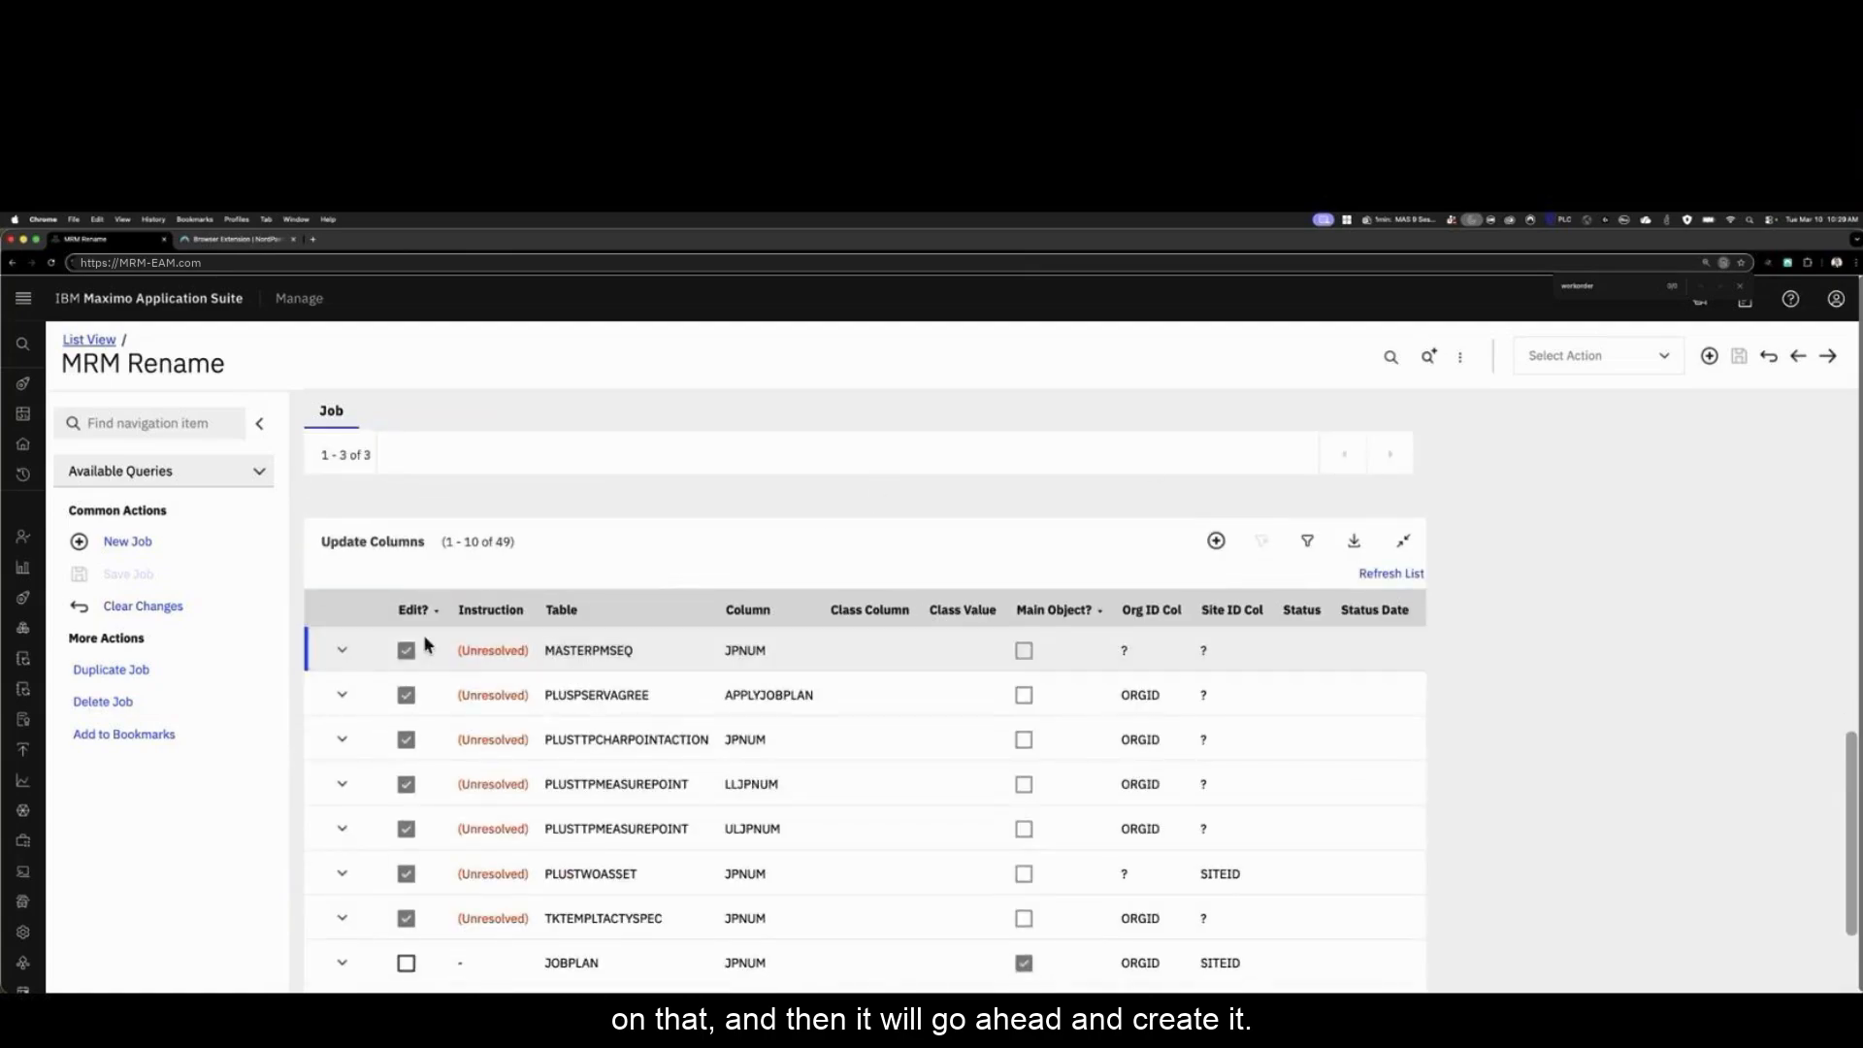
left_click(342, 652)
left_click(335, 925)
scroll(347, 683, "down", 4)
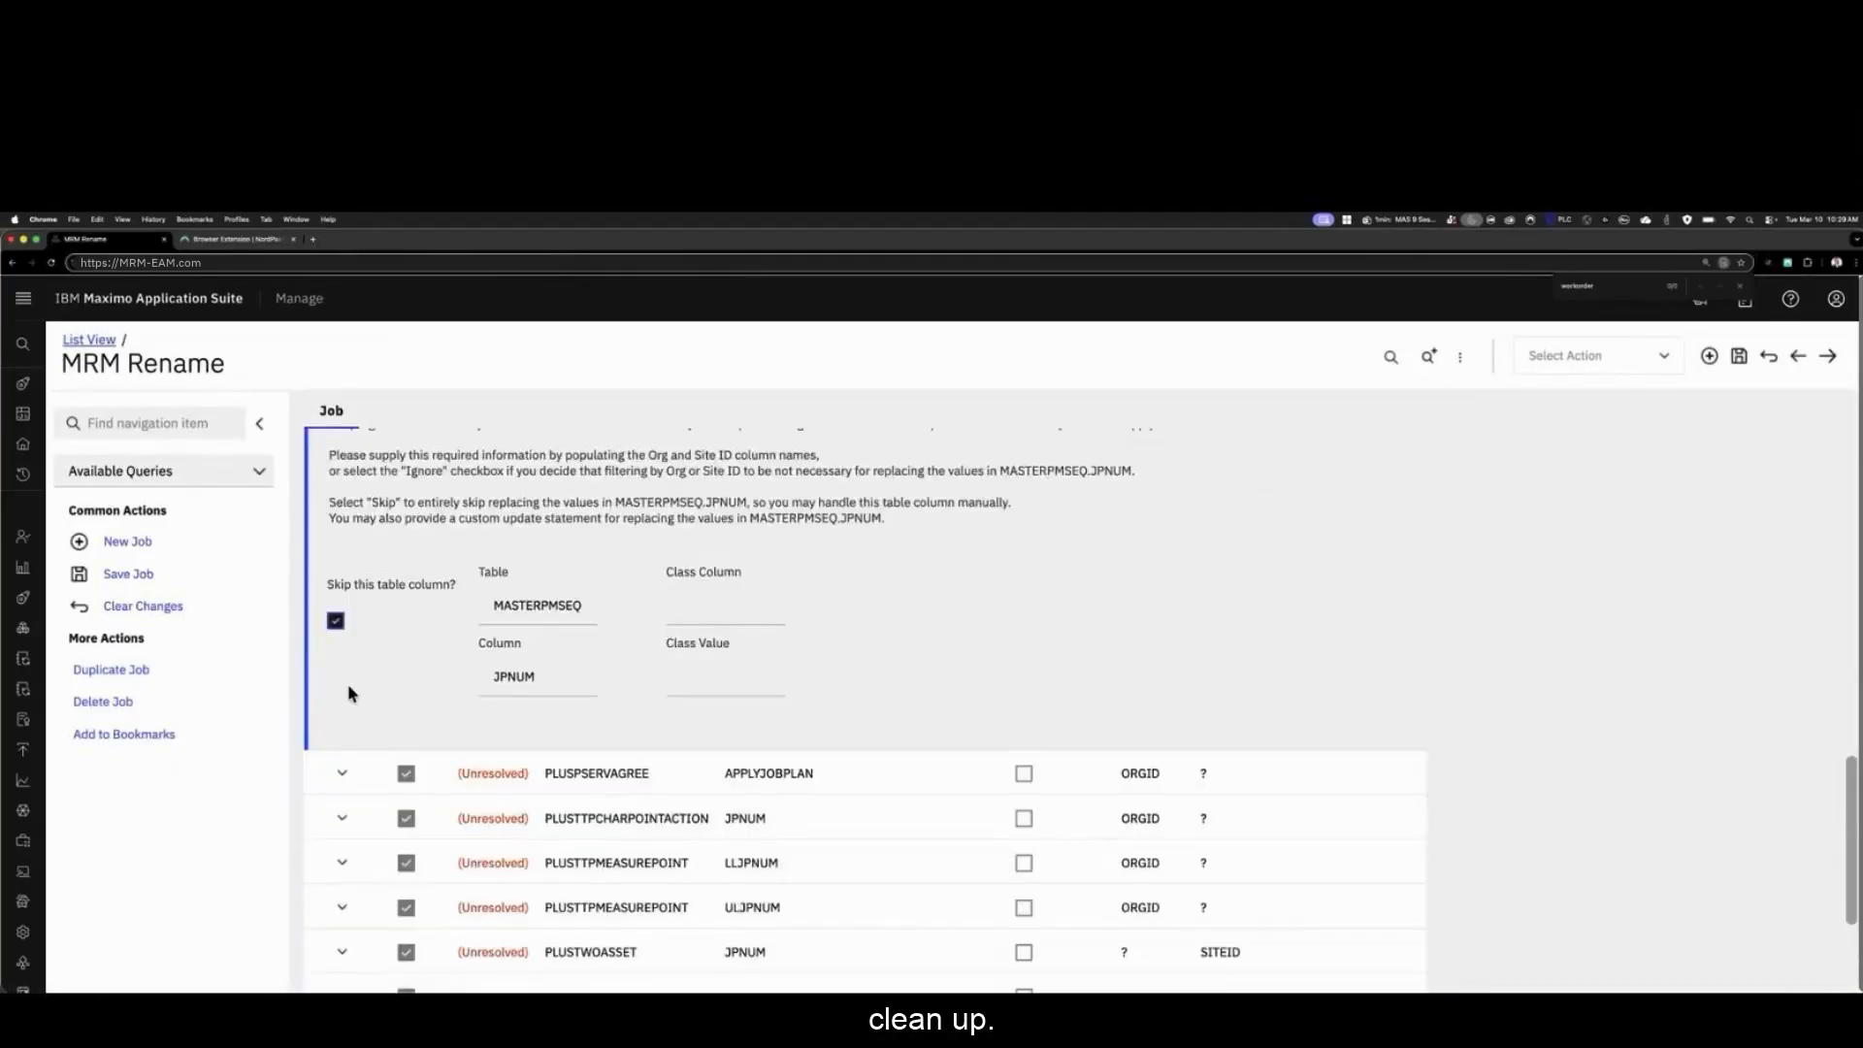
left_click(341, 722)
left_click(337, 617)
scroll(345, 701, "down", 5)
left_click(343, 559)
left_click(335, 690)
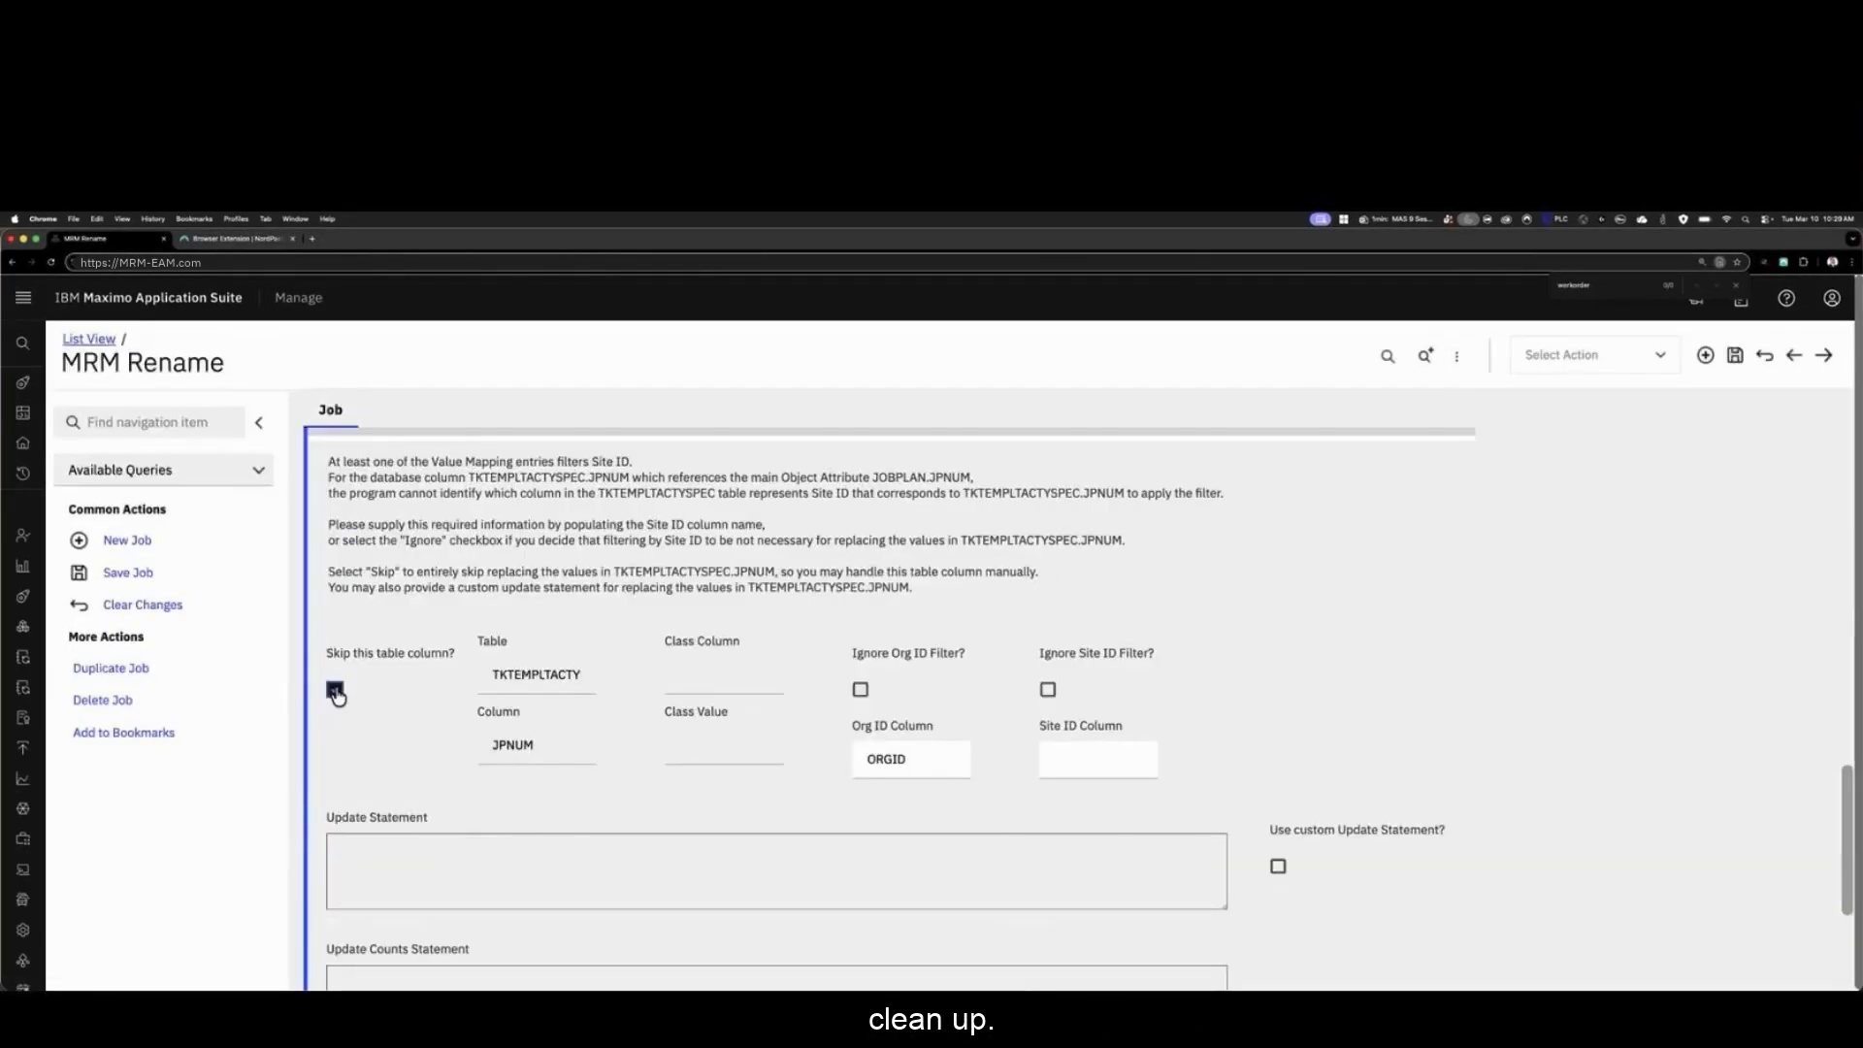
Step: Run the rename job with the sign-off statement "I have taken a database backup" and refresh its run logs
scroll(475, 696, "up", 15)
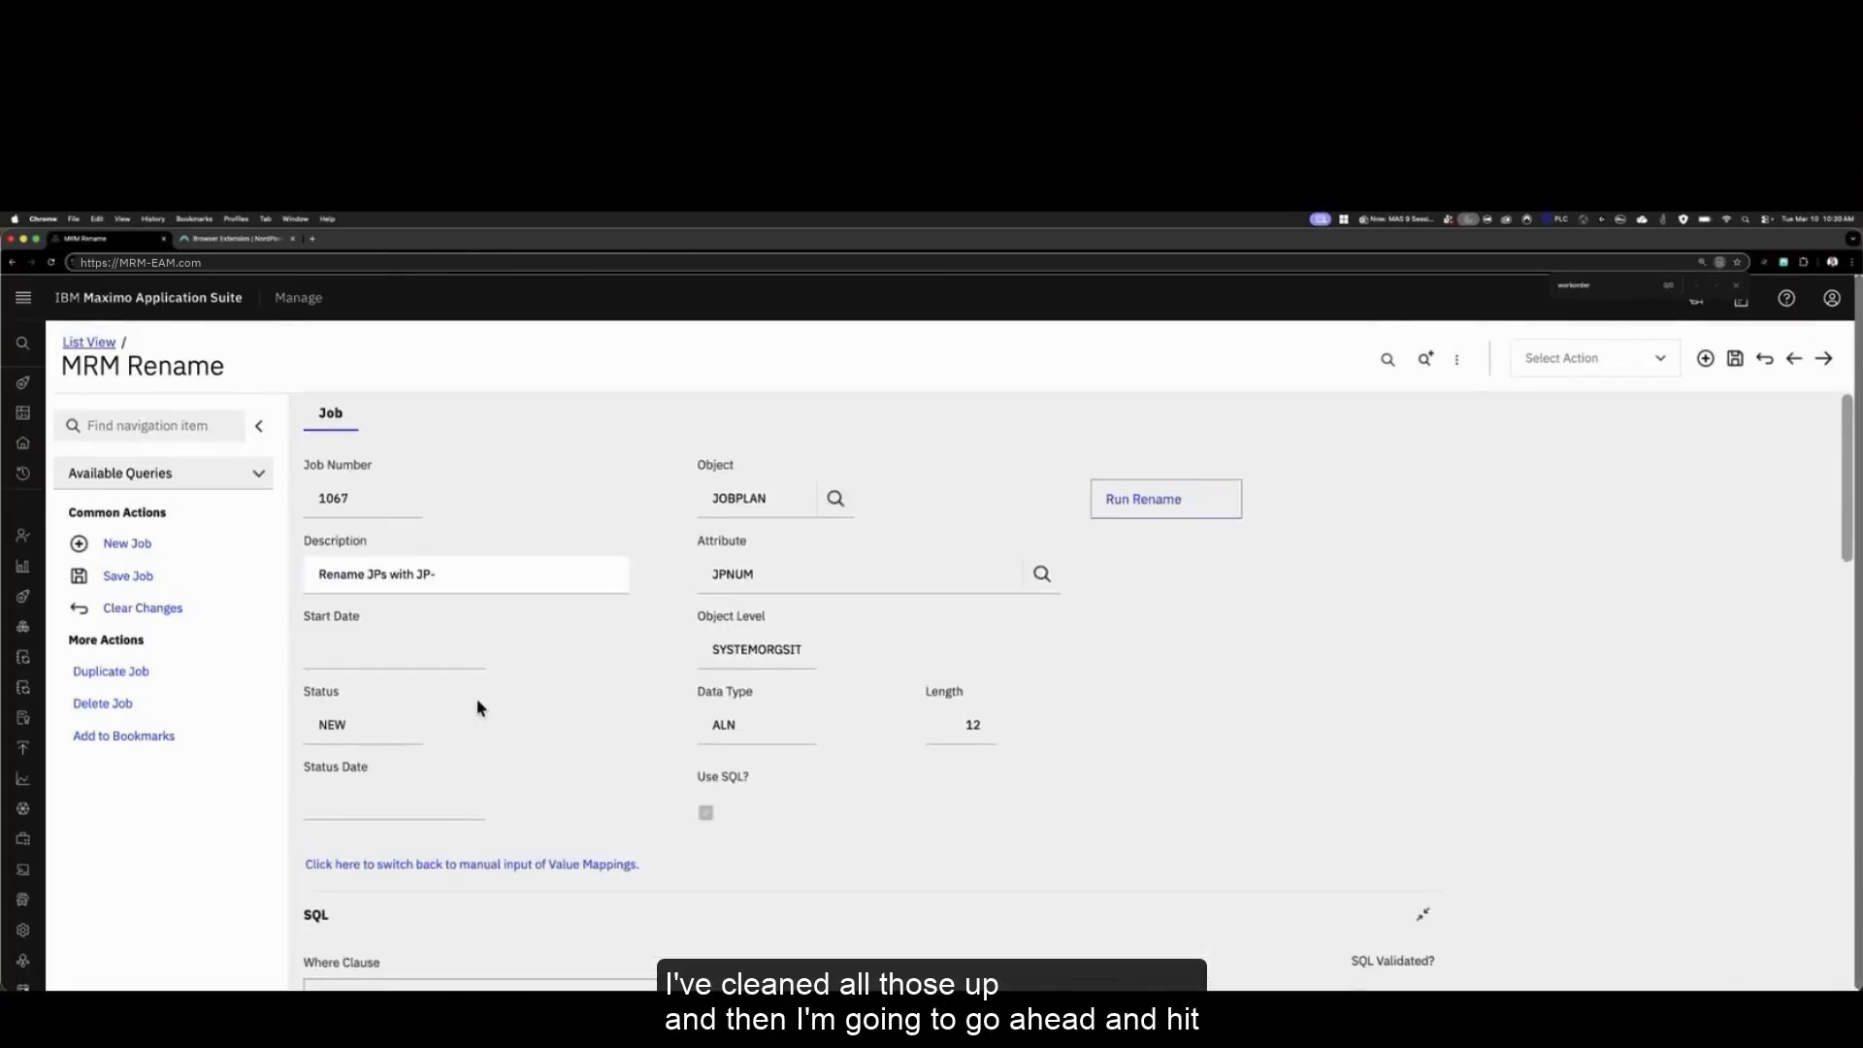
left_click(1193, 498)
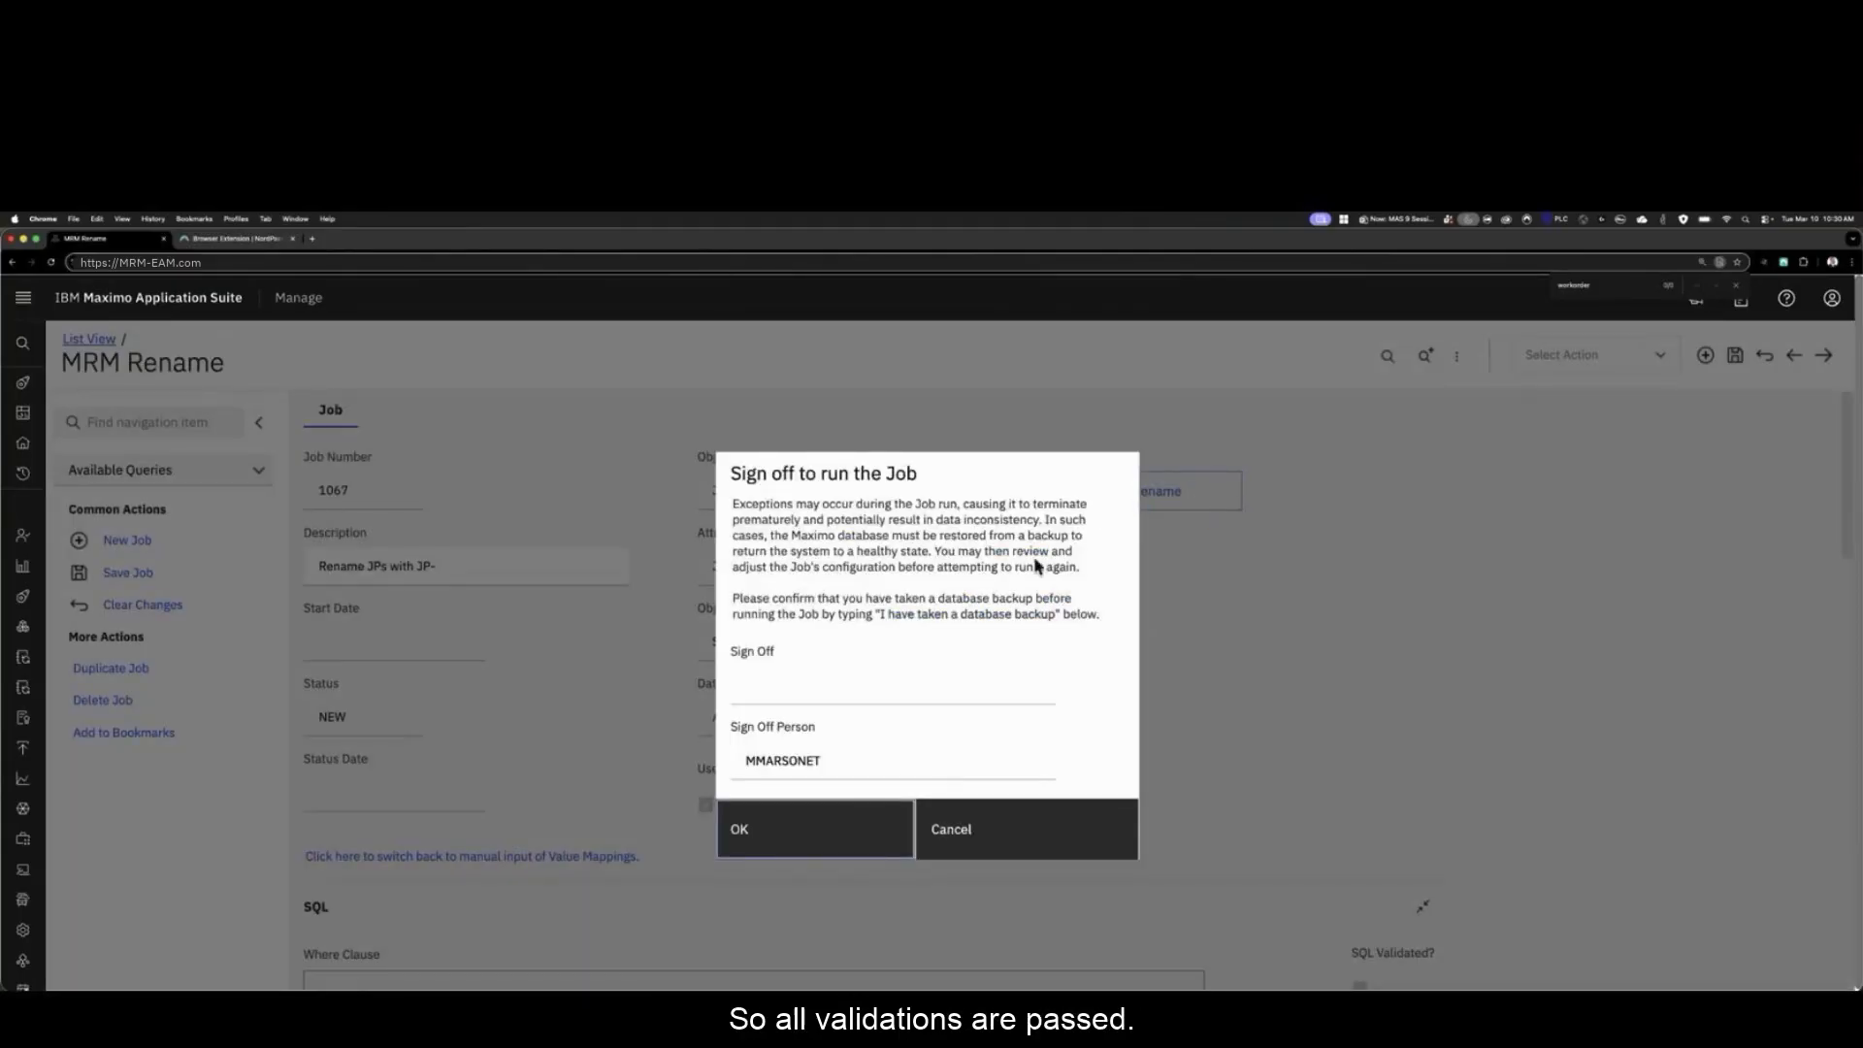
left_click_drag(881, 619, 1054, 623)
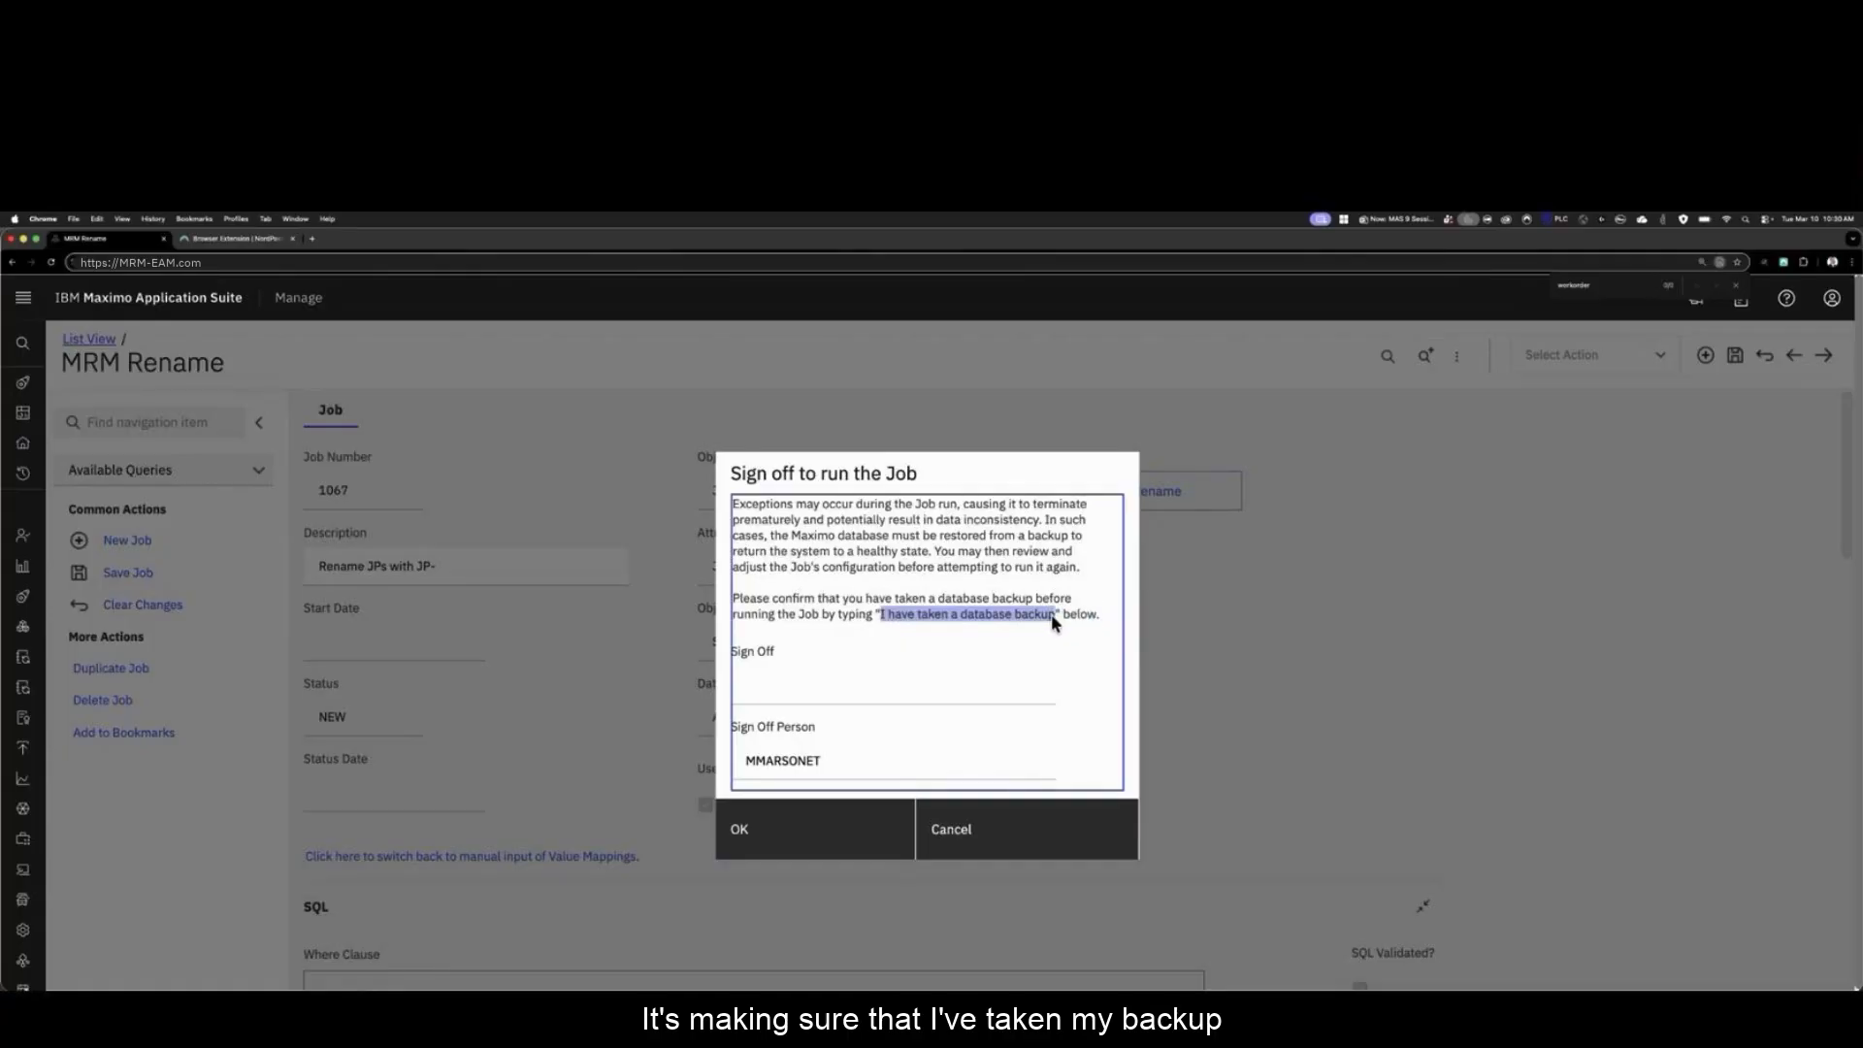
left_click(820, 857)
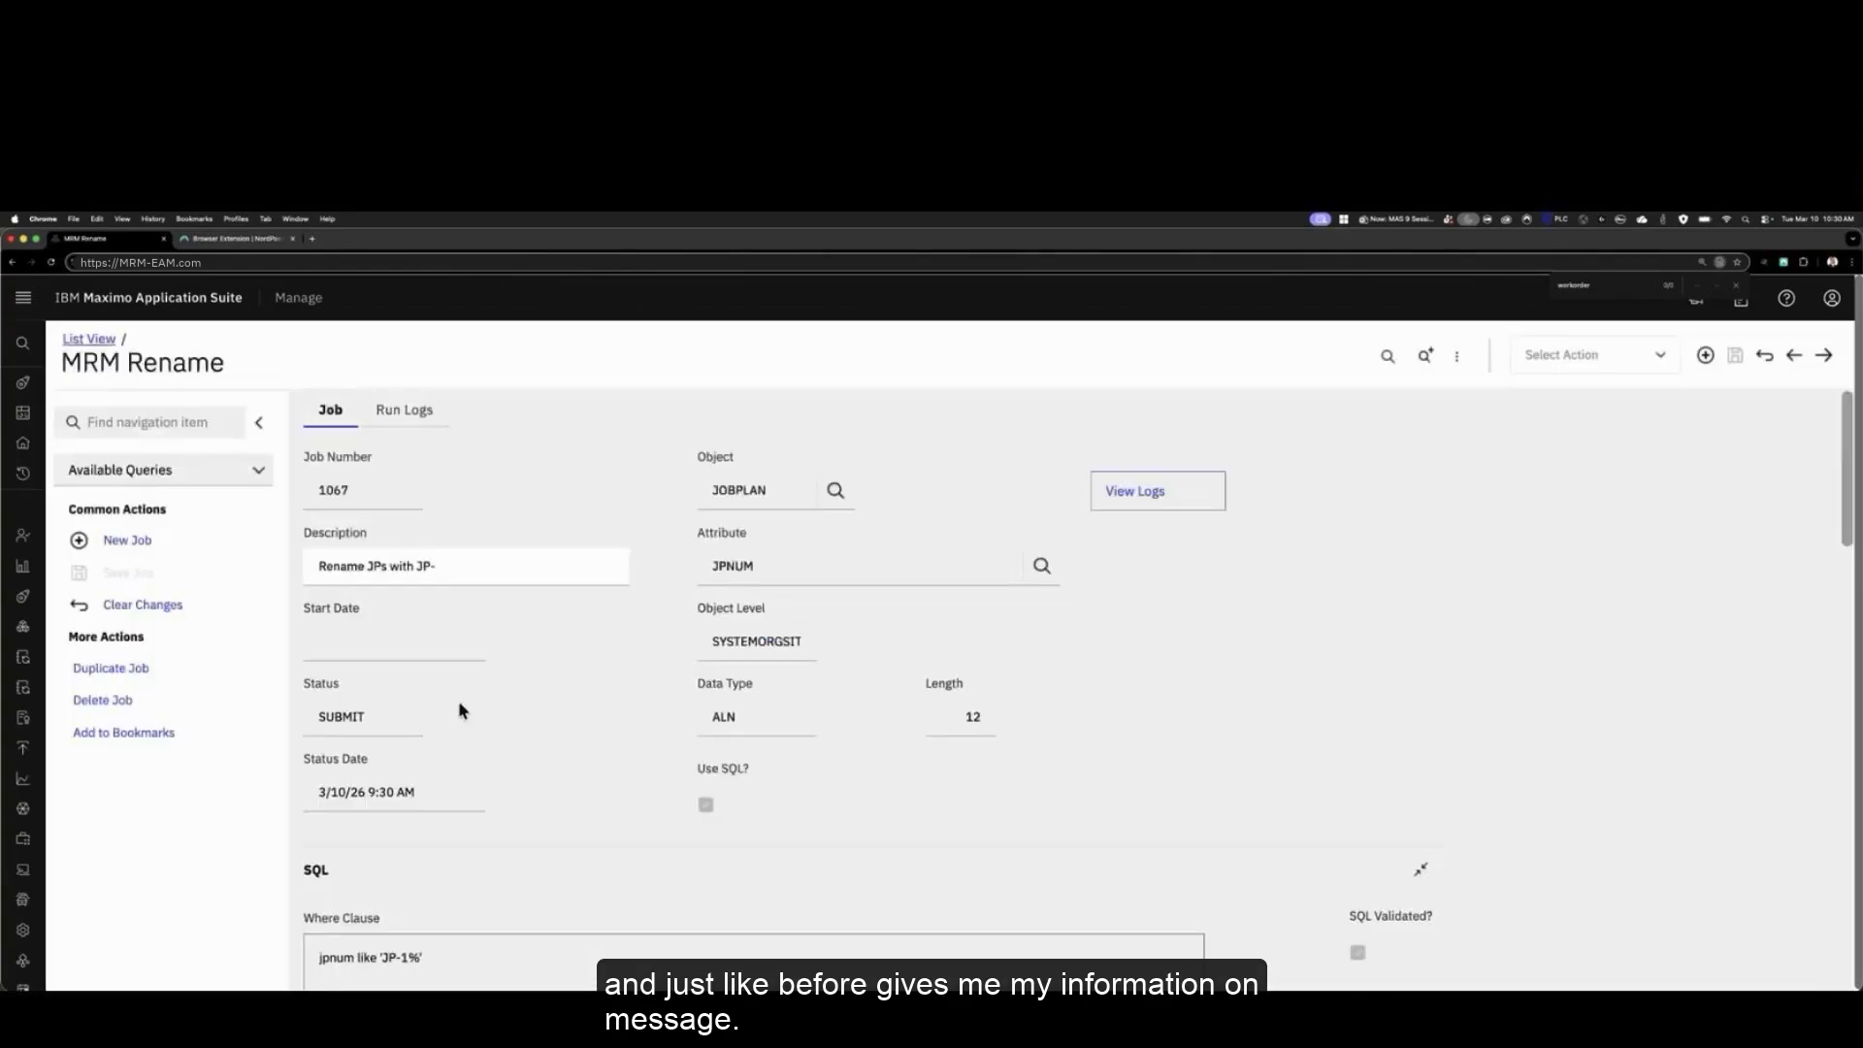
left_click(410, 415)
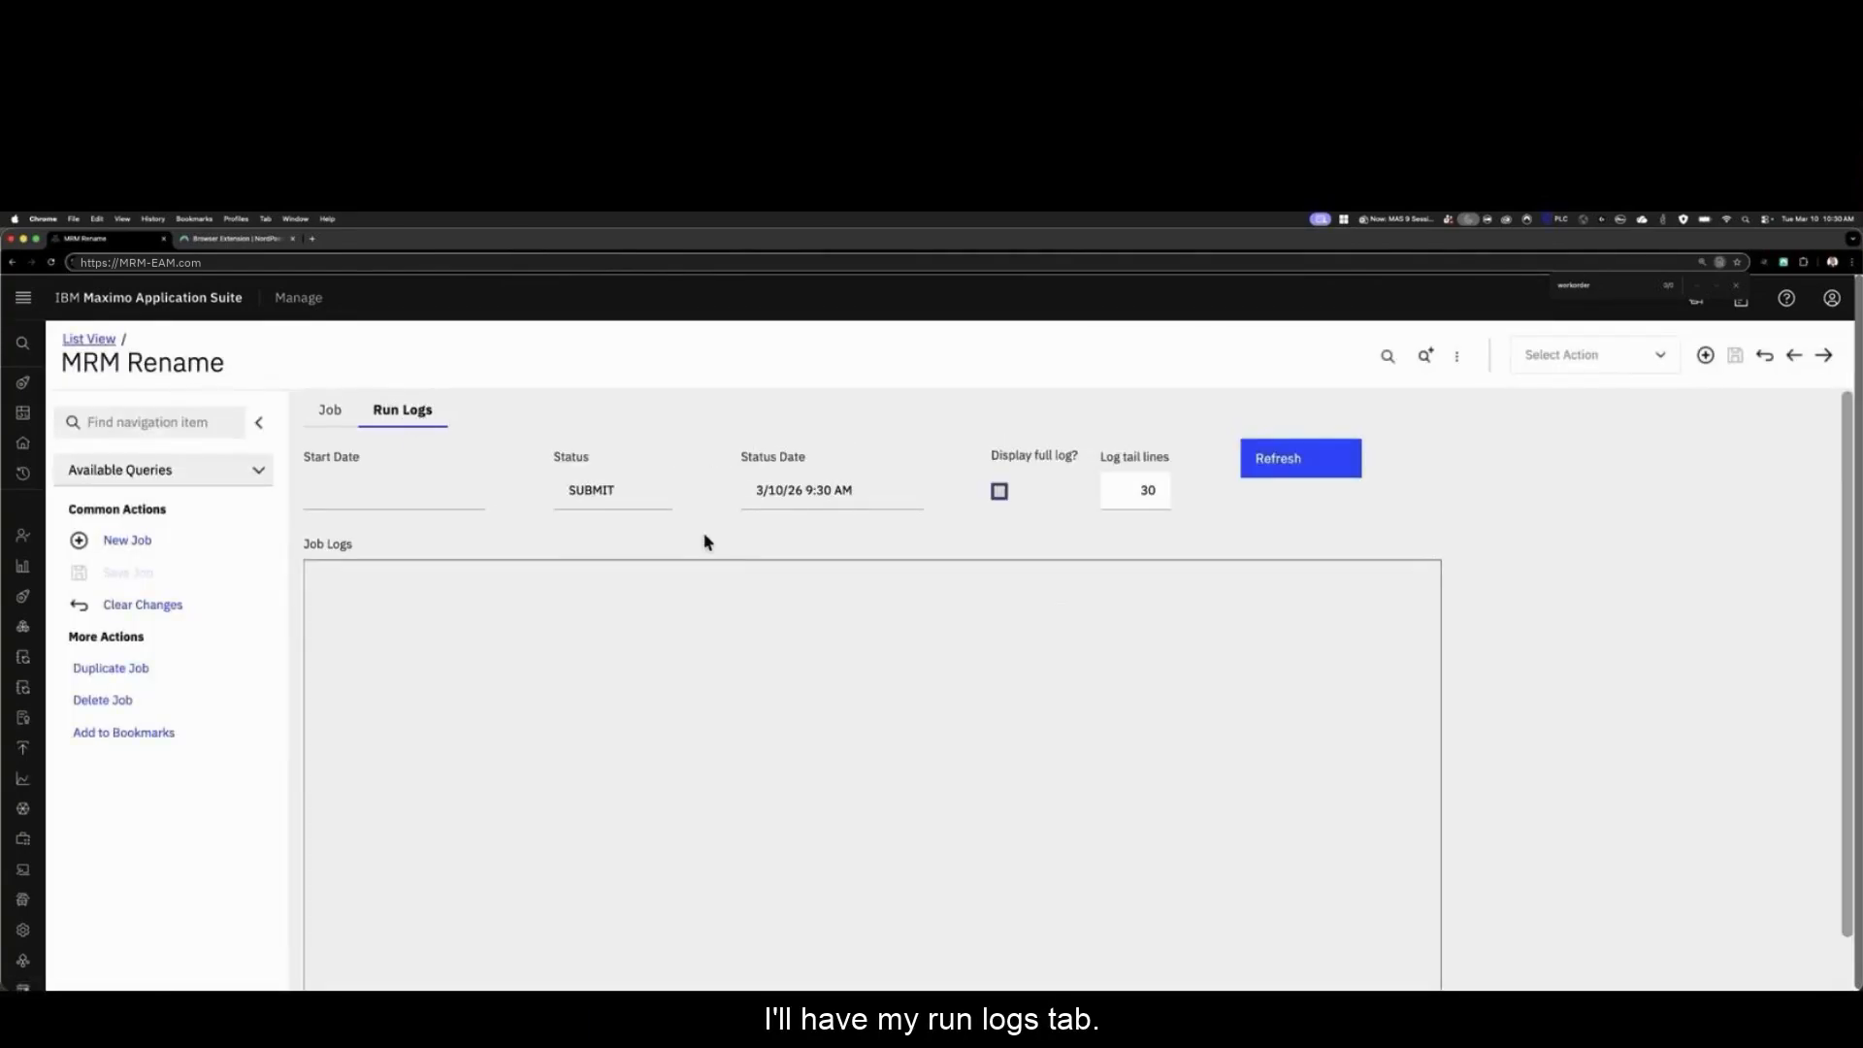
left_click(1276, 462)
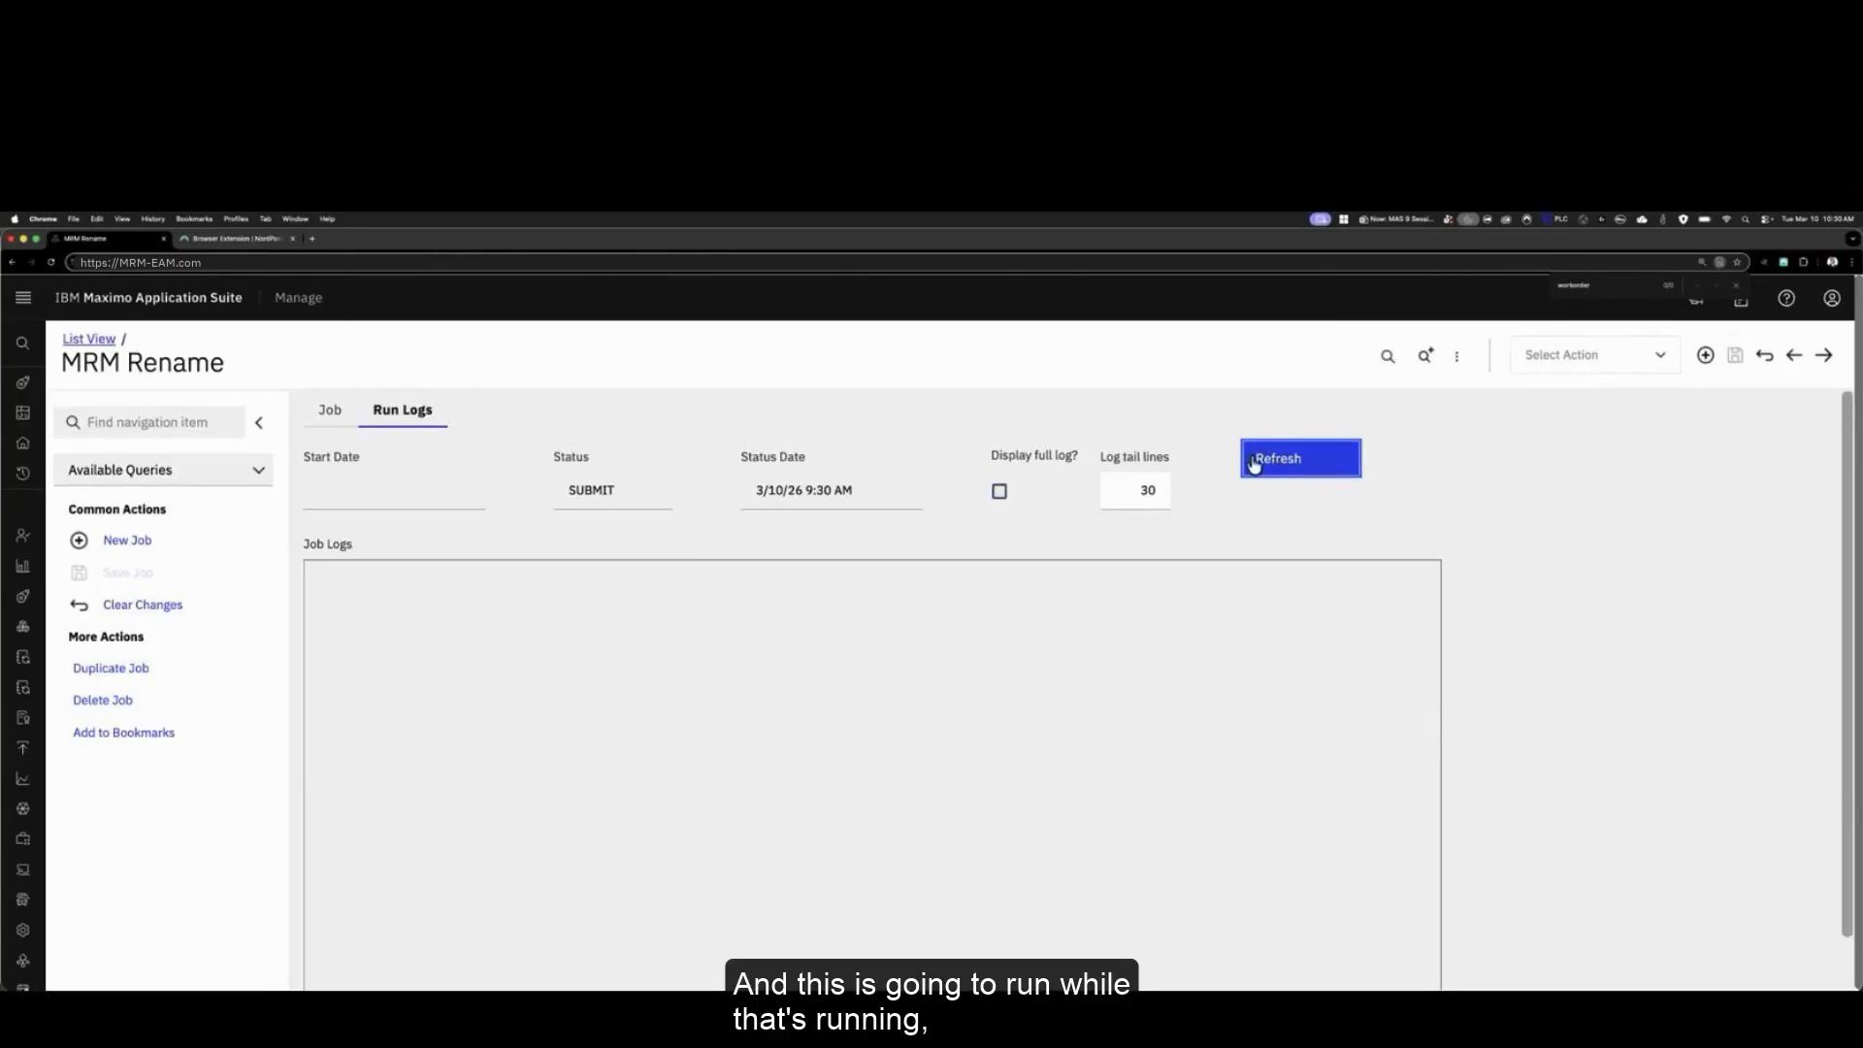